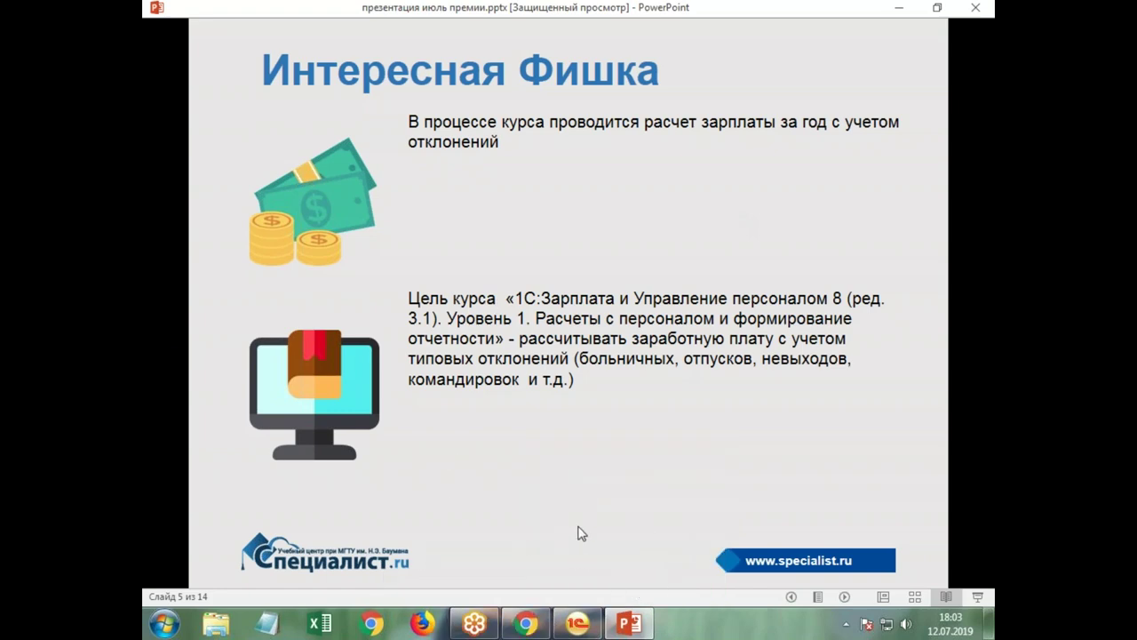
# - Switch to 1C:Enterprise (Зарплата и управление персоналом) and open the accruals list (Начисления) in the settings section
pyautogui.click(573, 629)
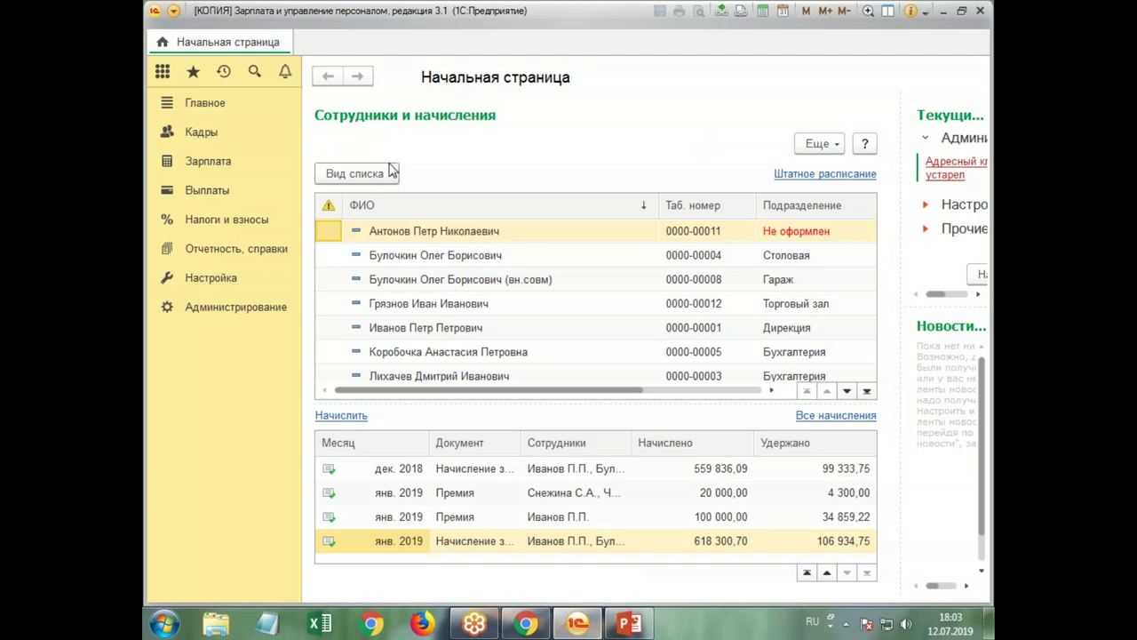
pyautogui.scroll(-5, 473, 258)
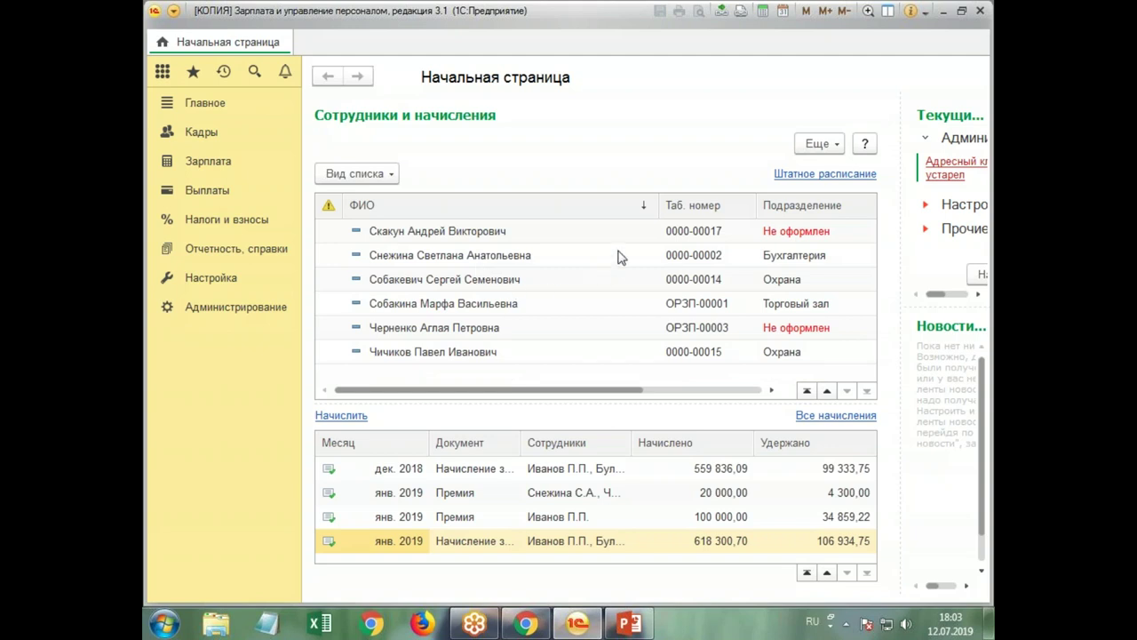
pyautogui.scroll(5, 620, 257)
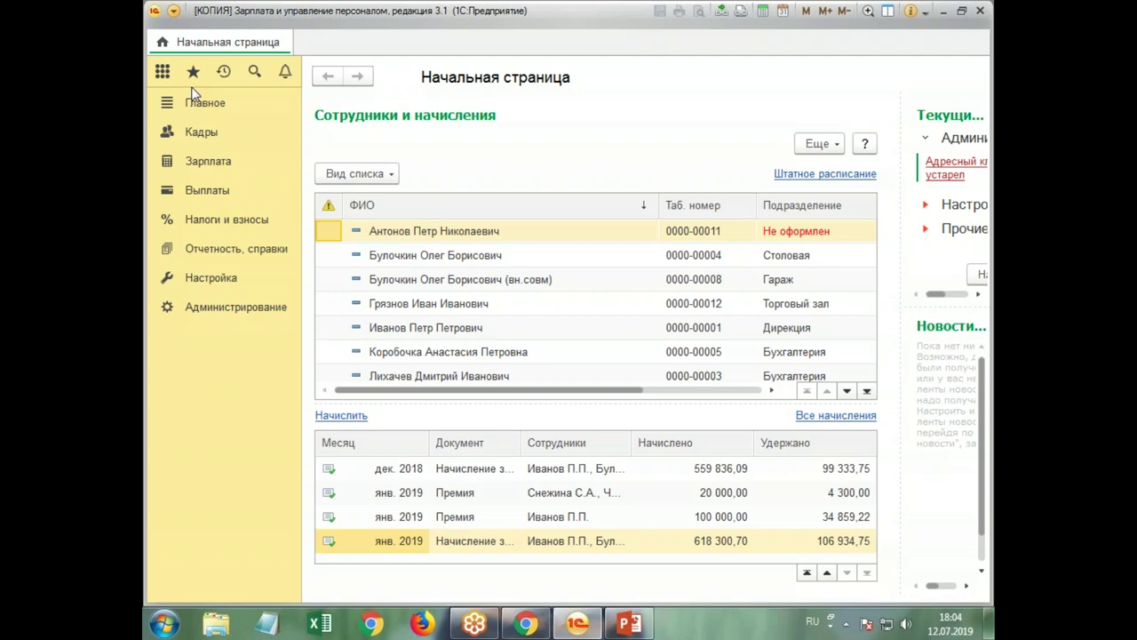
pyautogui.click(205, 286)
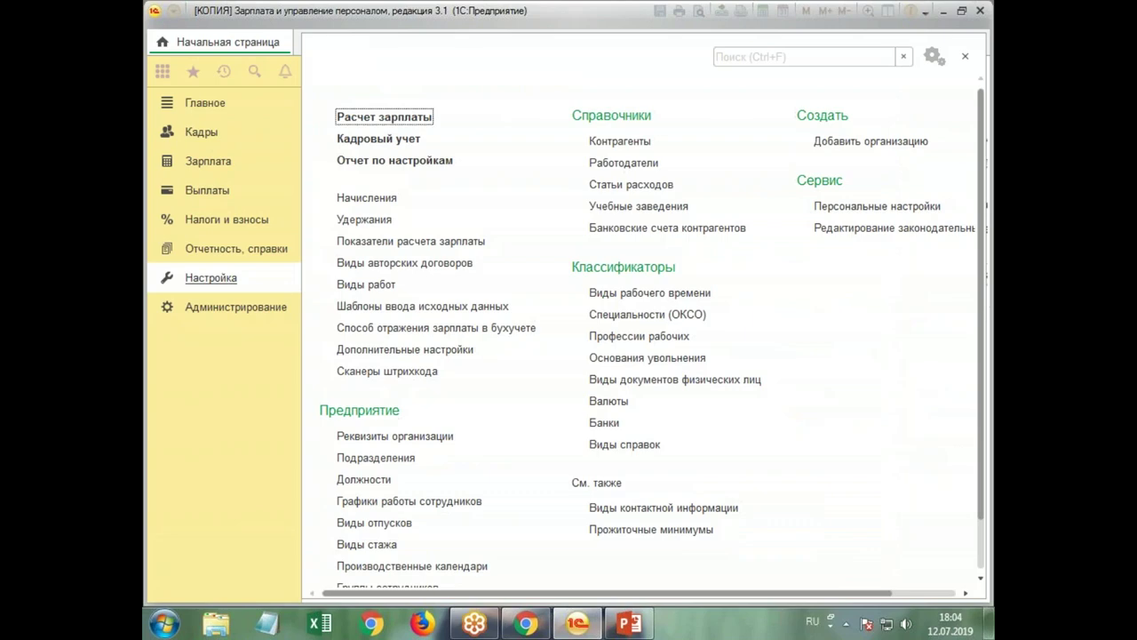
pyautogui.click(373, 198)
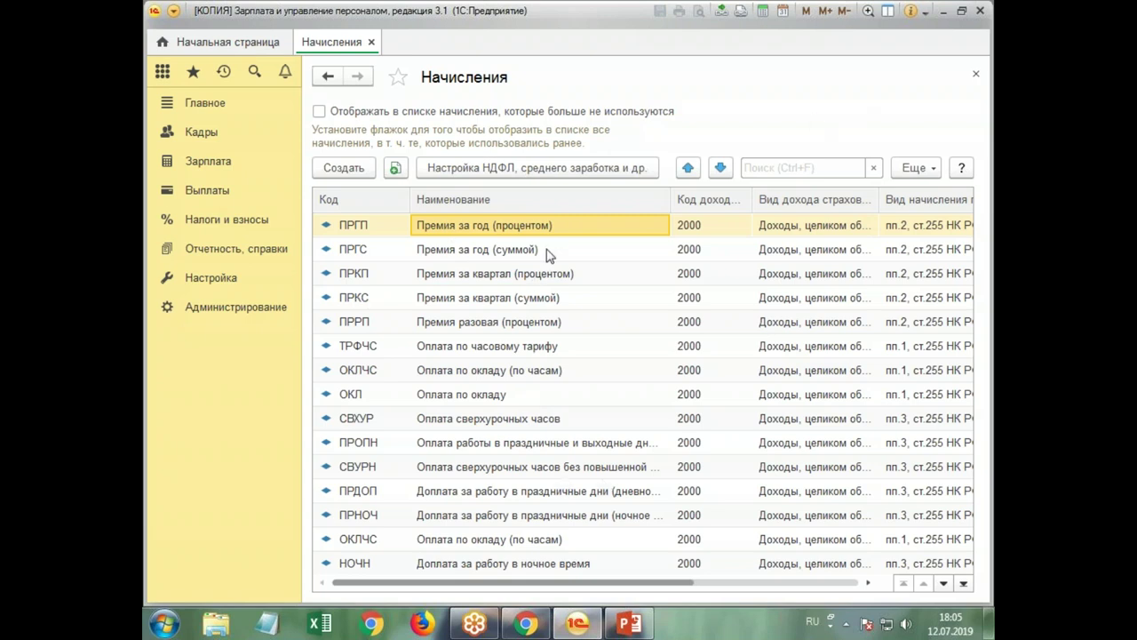
# - Examine the main settings of the accrual "Премия за год (суммой)" and close its card
pyautogui.click(452, 253)
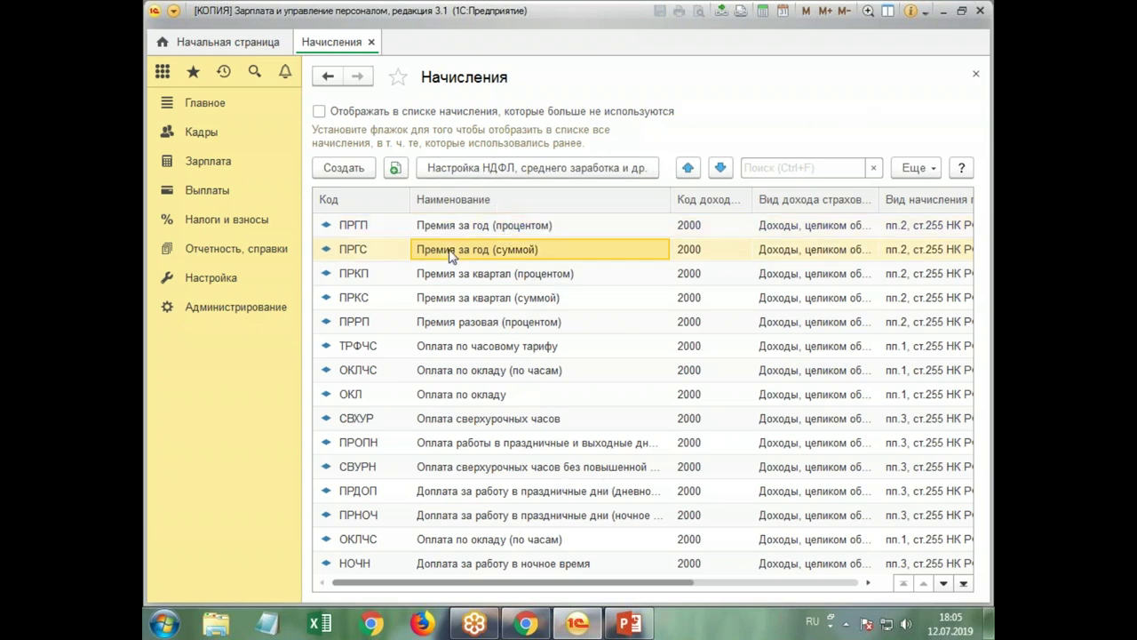
pyautogui.doubleClick(450, 253)
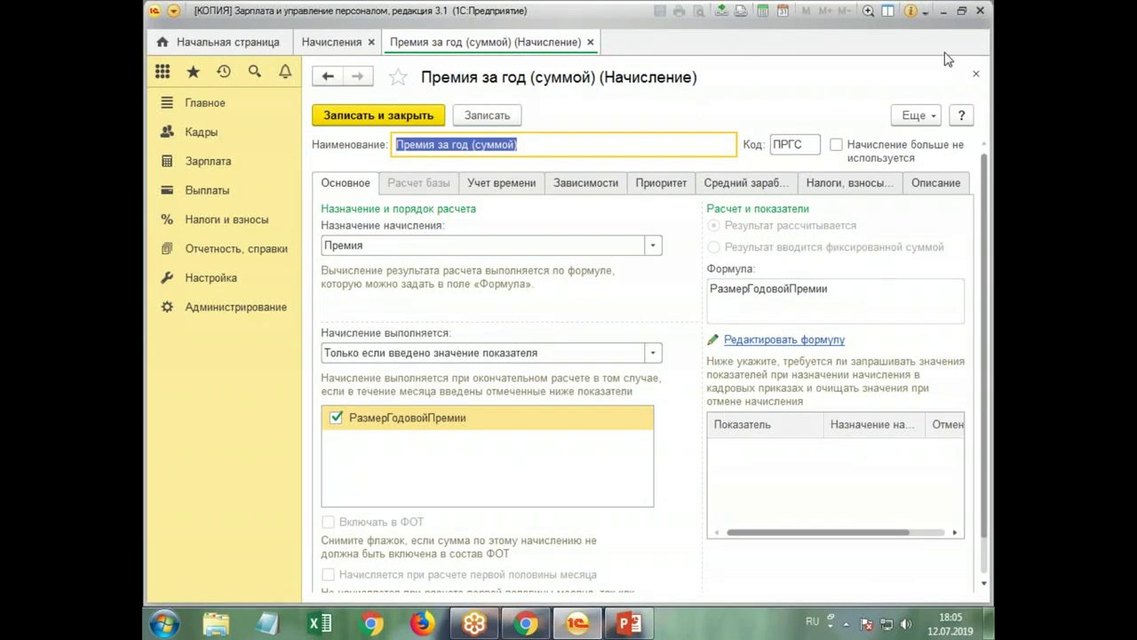
pyautogui.click(975, 73)
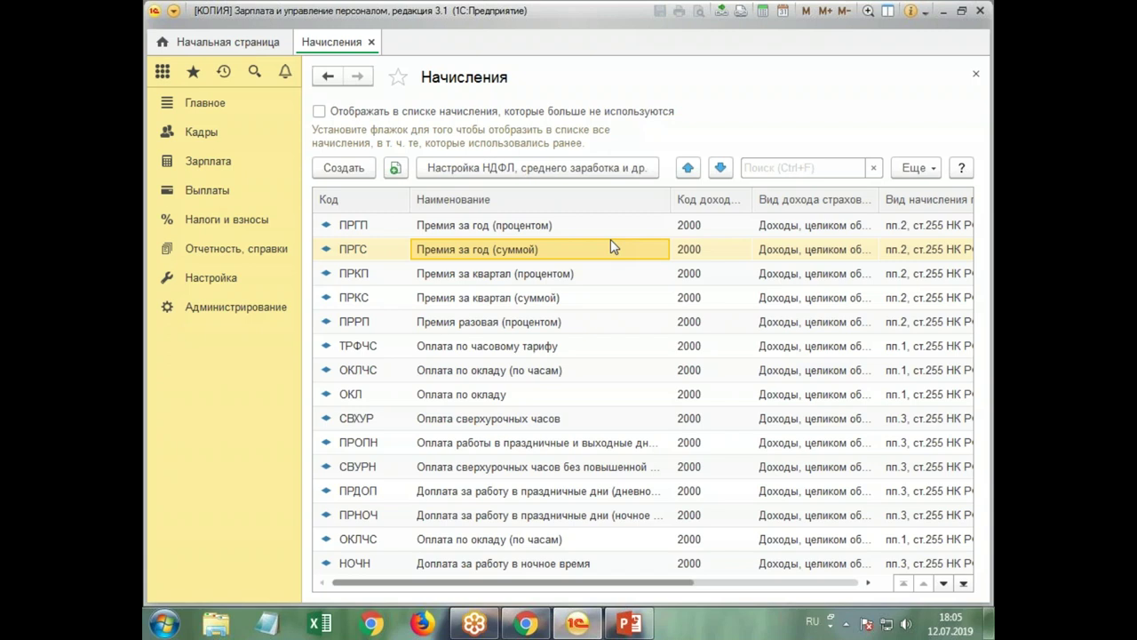
pyautogui.doubleClick(557, 257)
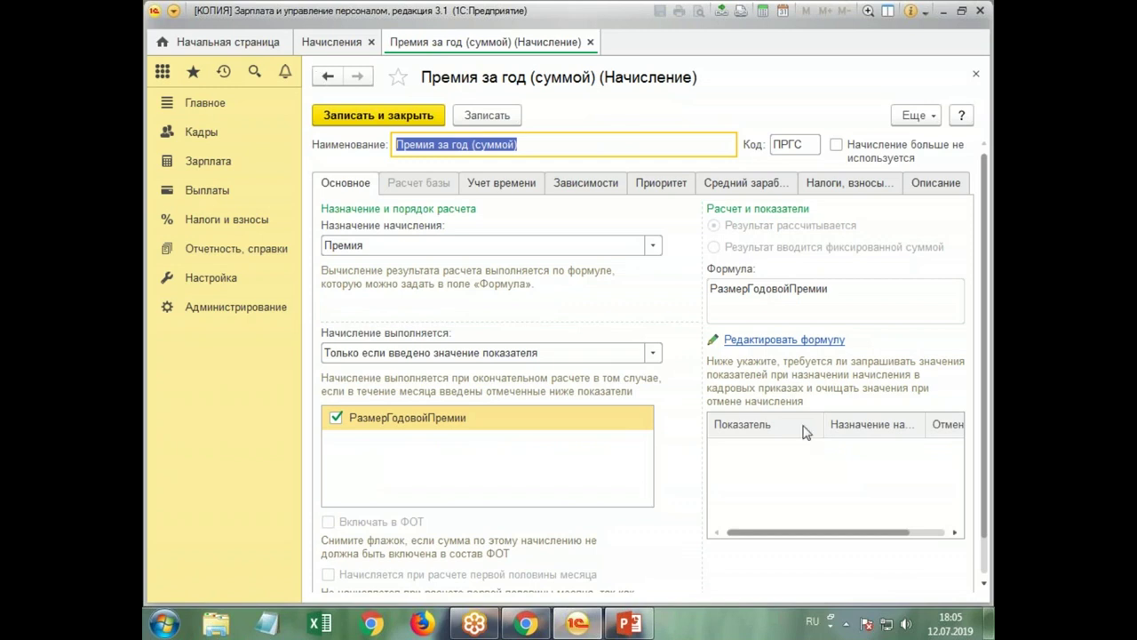
pyautogui.click(653, 353)
pyautogui.click(569, 402)
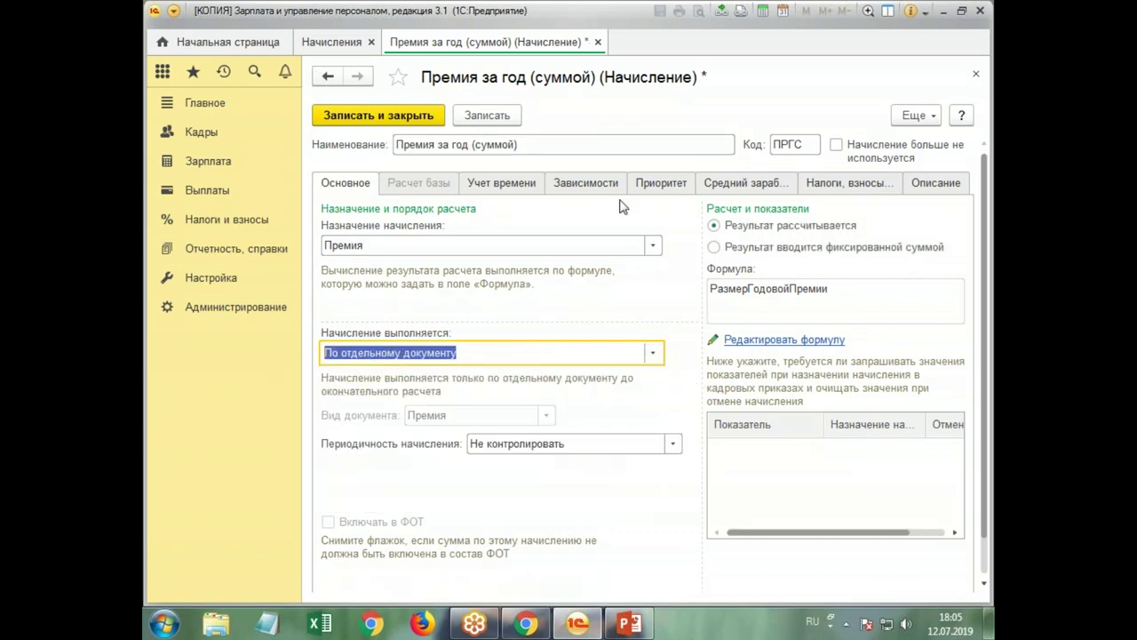
pyautogui.click(976, 74)
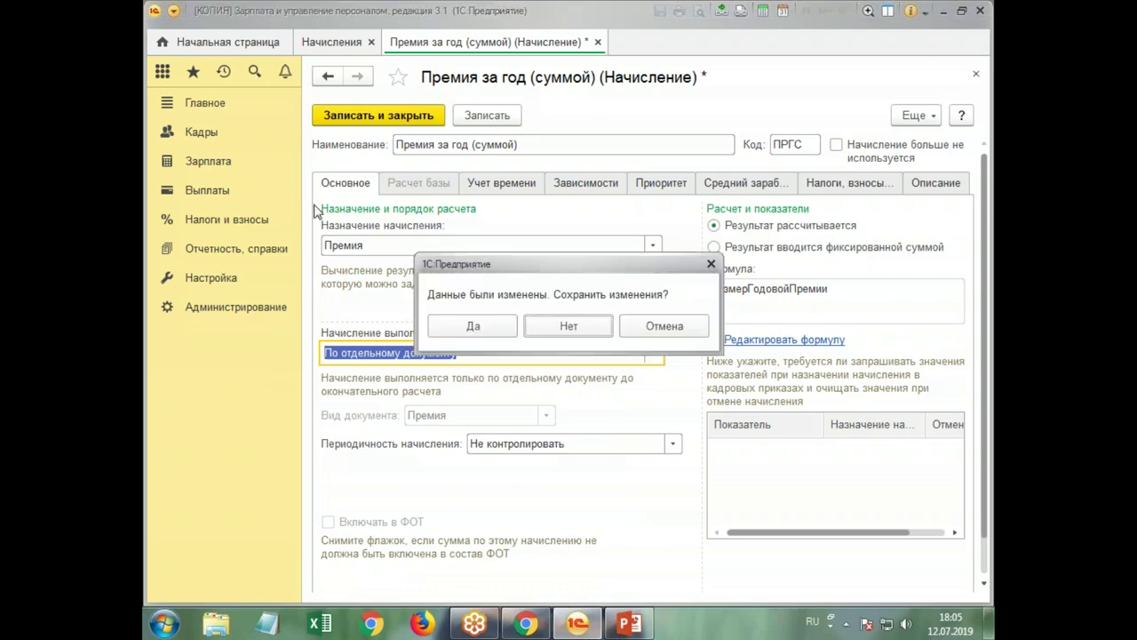
pyautogui.click(554, 330)
# - Set "Начисление выполняется" of the accrual "Премия за год (суммой)" to "По отдельному документу"
pyautogui.doubleClick(455, 252)
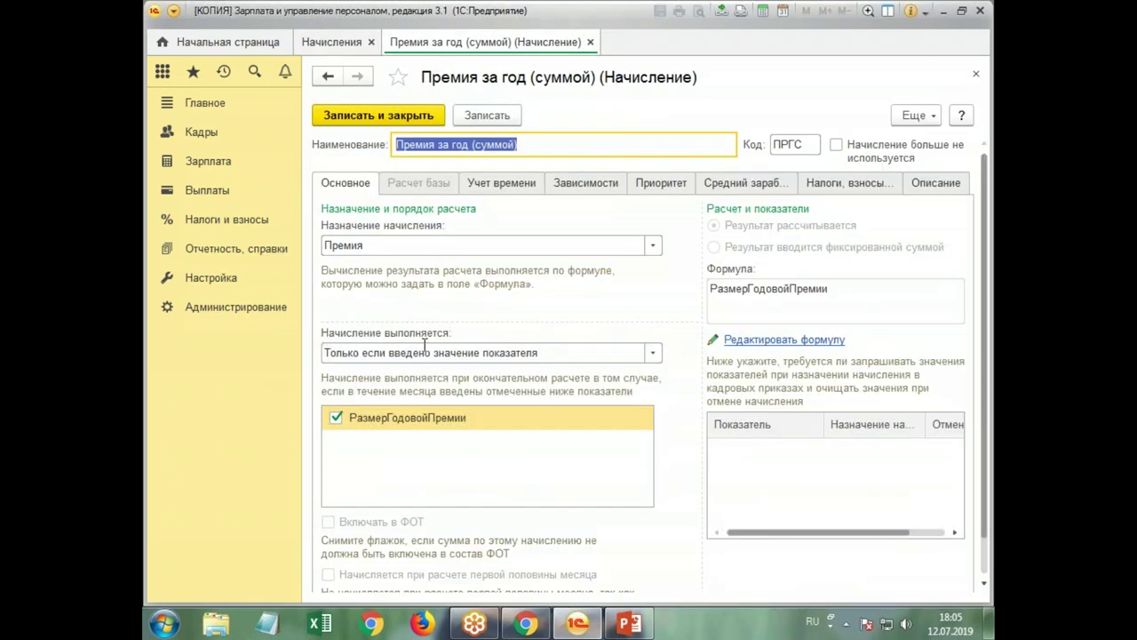
pyautogui.click(654, 352)
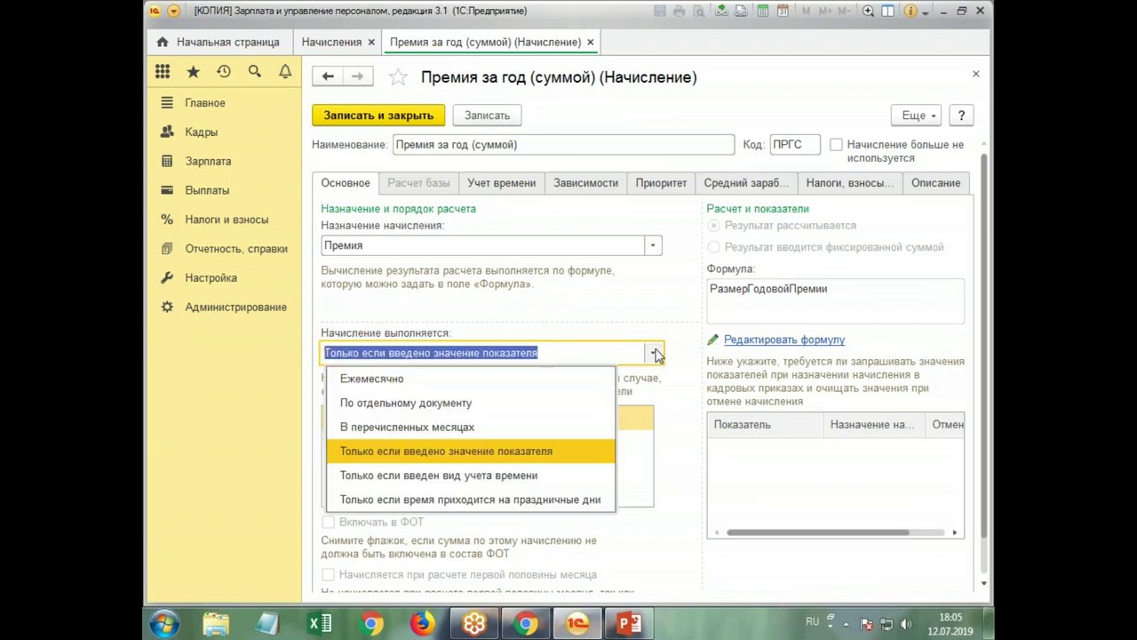
pyautogui.click(435, 403)
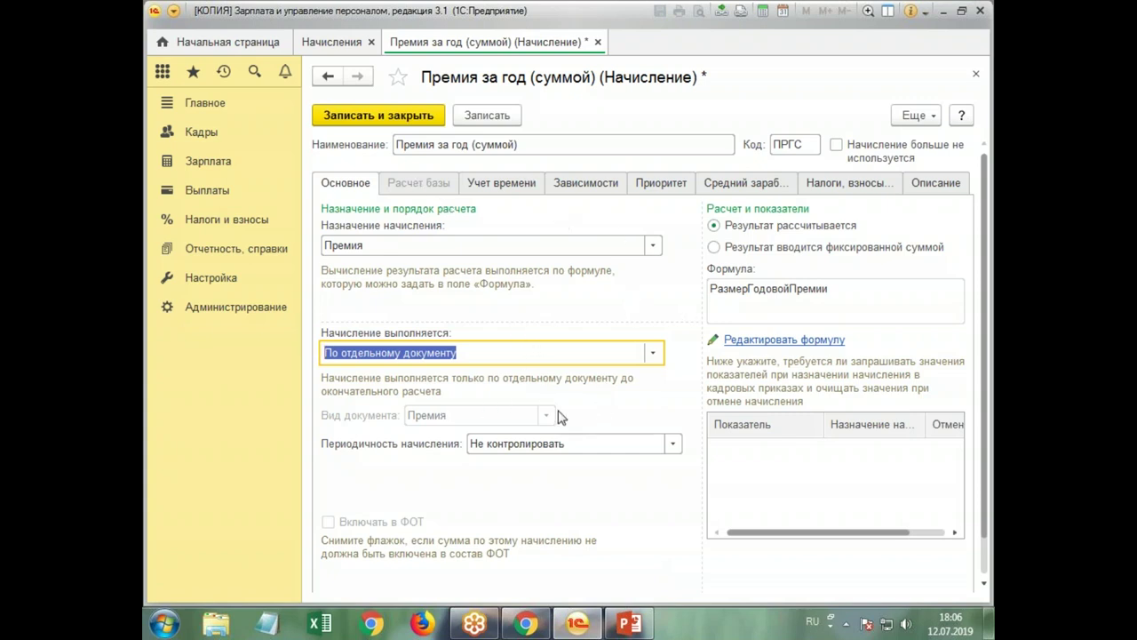
# - Look through the bonus types offered in a new bonus document (Премия) and close the document without saving
pyautogui.click(209, 164)
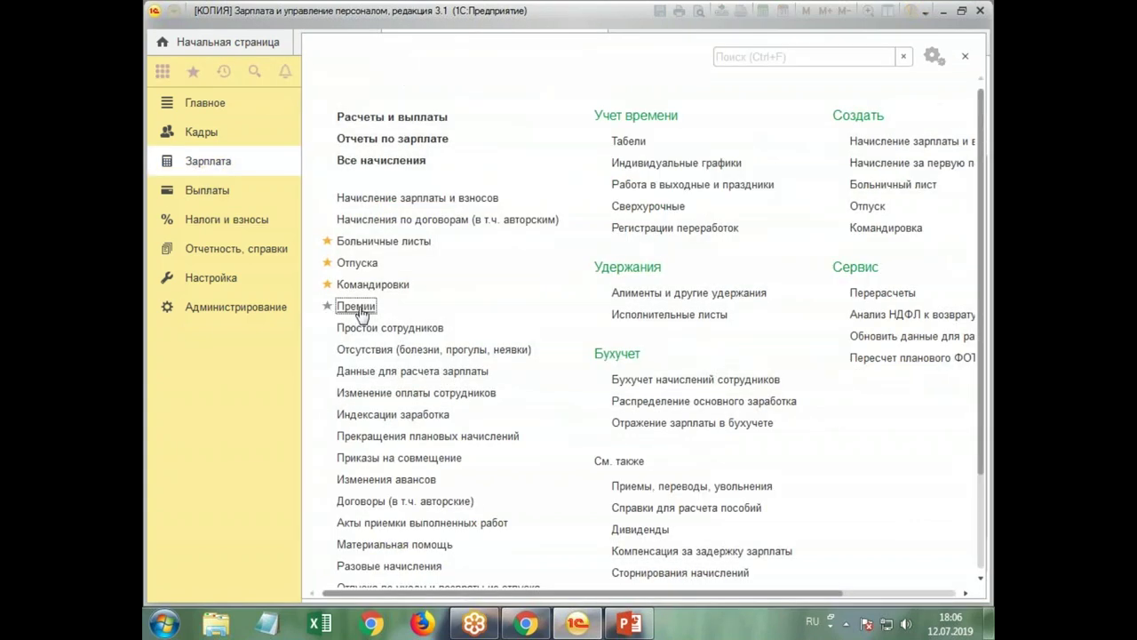
pyautogui.click(361, 307)
pyautogui.click(343, 116)
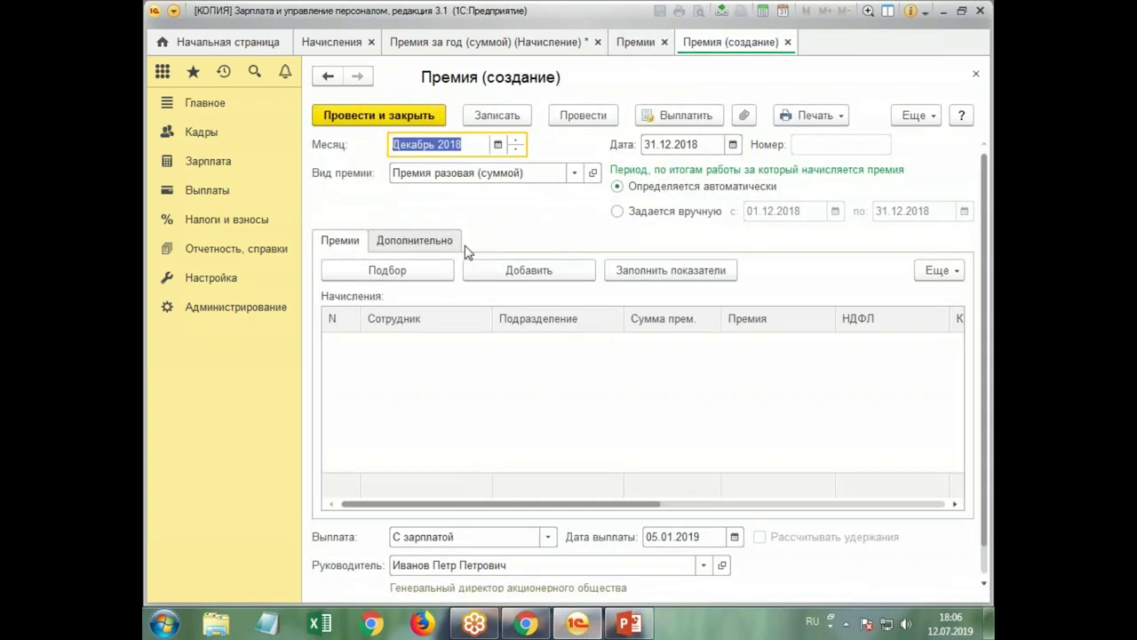
pyautogui.click(565, 171)
pyautogui.press('Down')
pyautogui.press('Down')
pyautogui.press('Down')
pyautogui.press('Down')
pyautogui.press('Down')
pyautogui.press('Up')
pyautogui.press('Up')
pyautogui.press('Up')
pyautogui.press('Down')
pyautogui.press('Down')
pyautogui.press('Down')
pyautogui.click(787, 42)
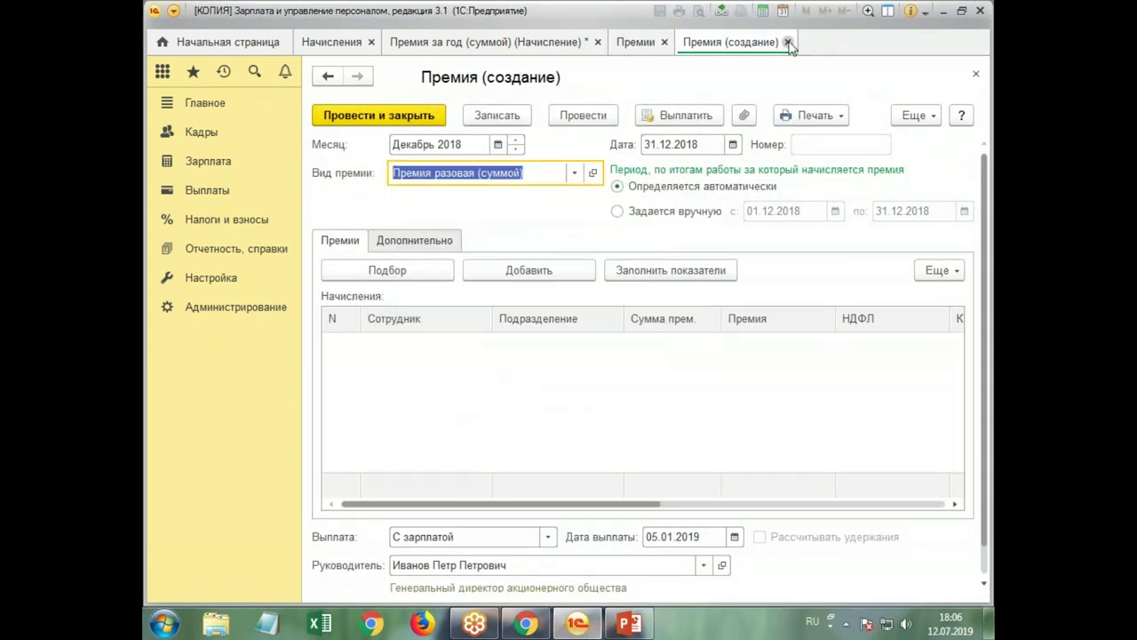
pyautogui.click(788, 42)
# - Review the time accounting, dependencies, priority and average earnings settings of the accrual "Премия за год (суммой)"
pyautogui.click(498, 41)
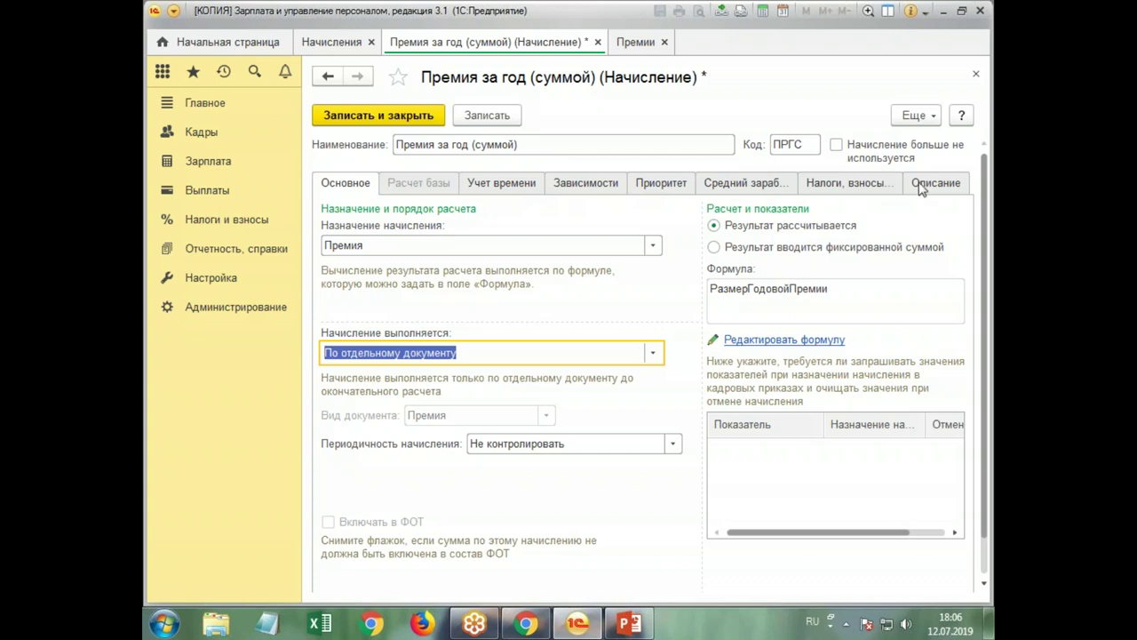
pyautogui.click(498, 184)
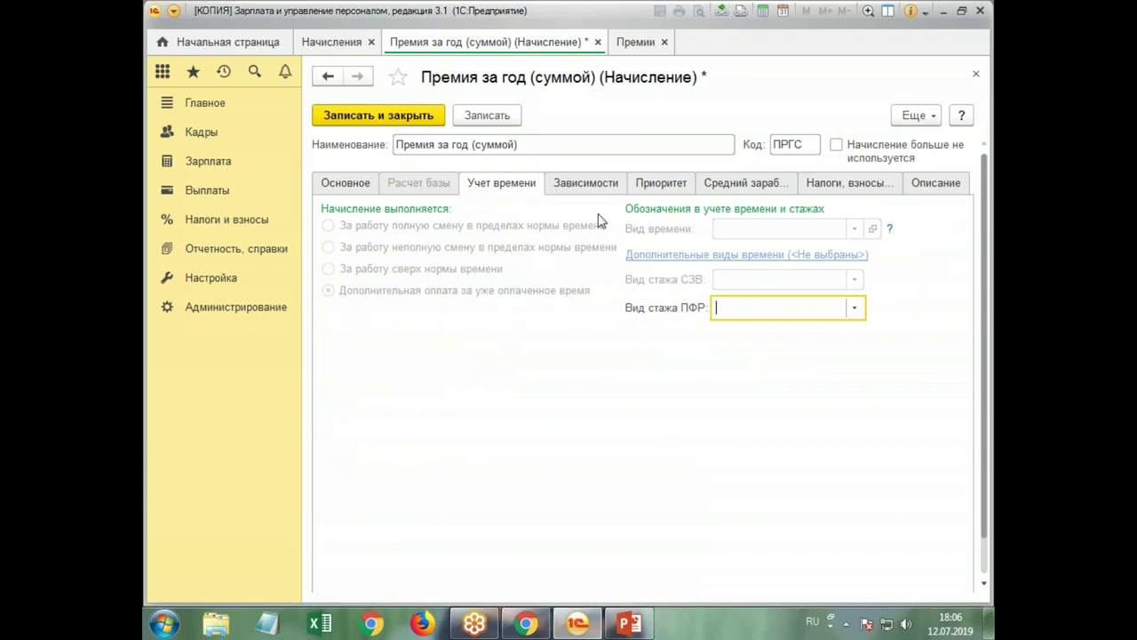
pyautogui.click(588, 185)
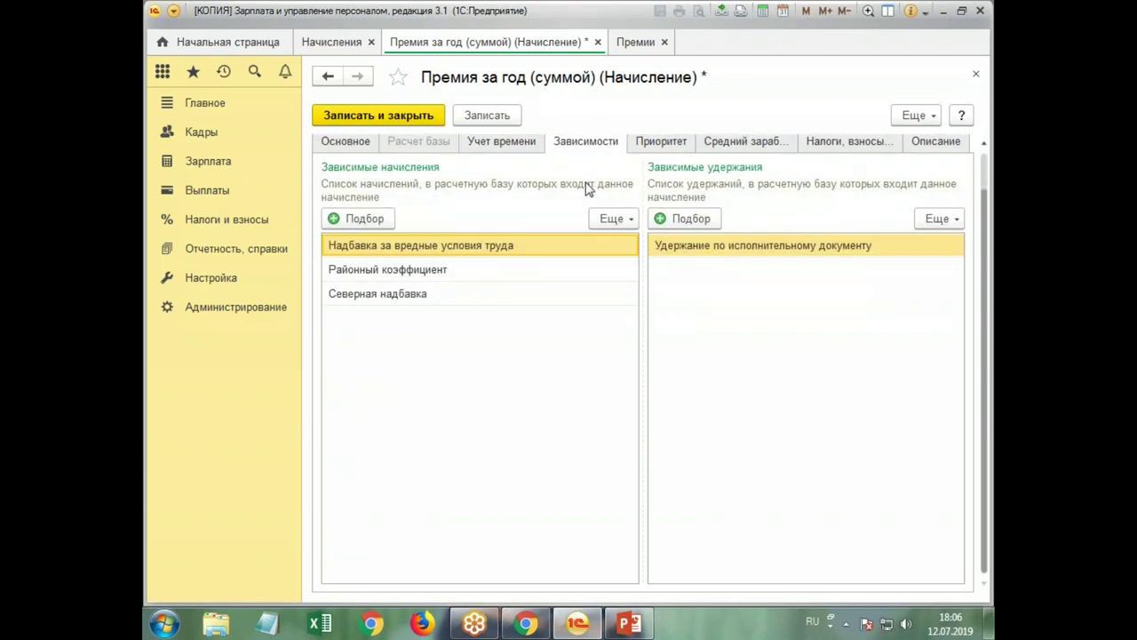
pyautogui.click(662, 144)
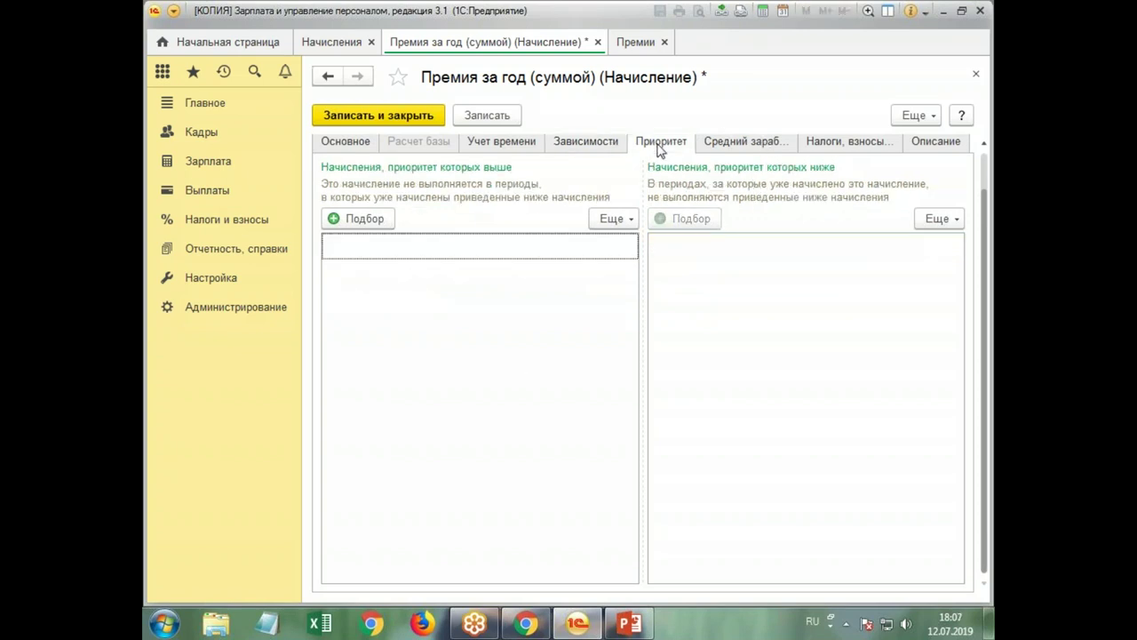
pyautogui.scroll(1, 805, 293)
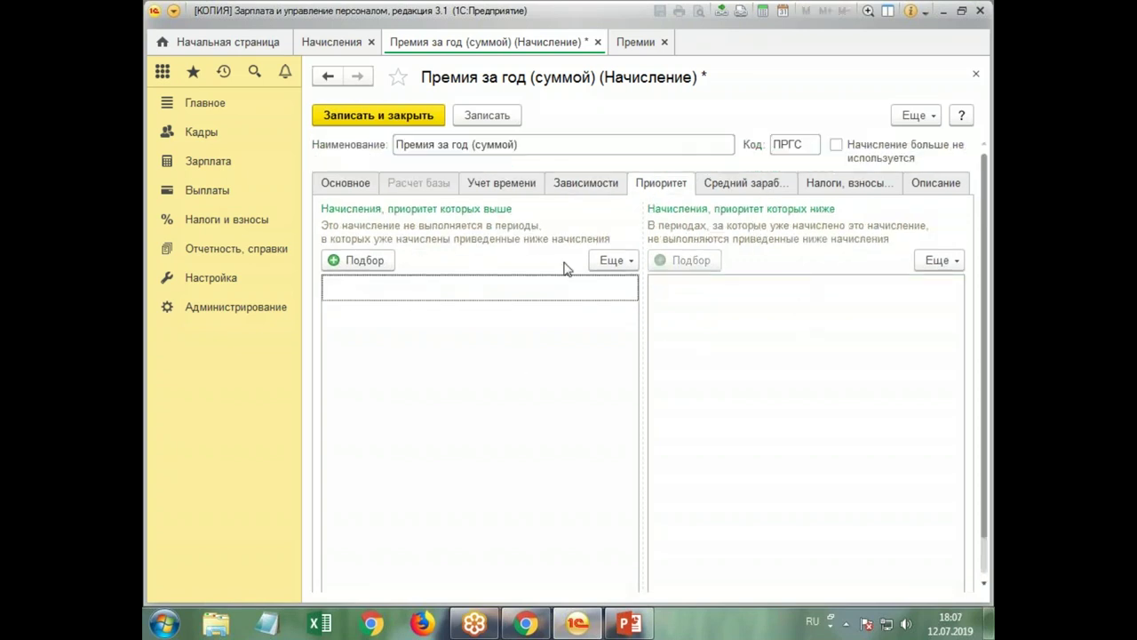
pyautogui.click(760, 189)
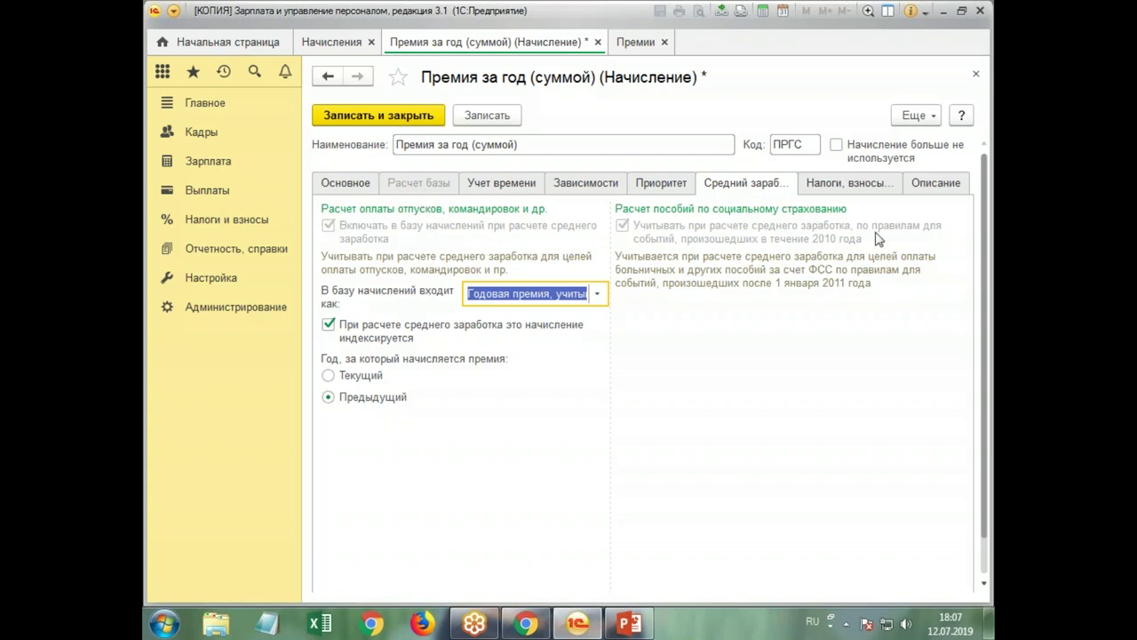
# - Set the annual bonus's НДФЛ income code to 2003 and income category to "Прочие доходы от трудовой деятельности", and save the accrual
pyautogui.click(831, 184)
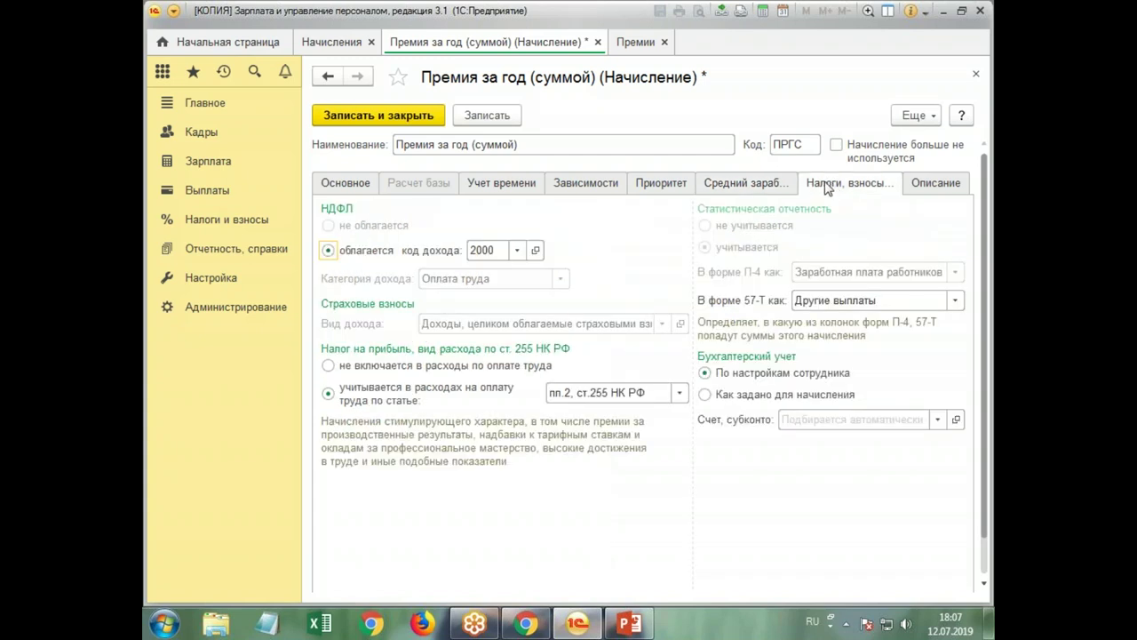
pyautogui.click(518, 251)
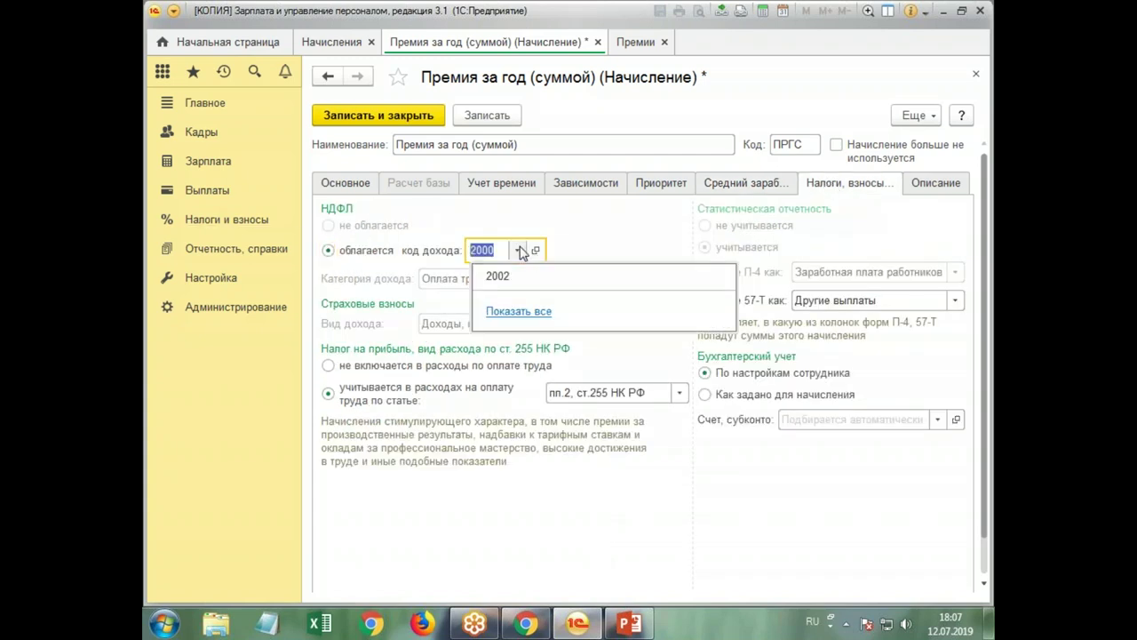
pyautogui.write('2')
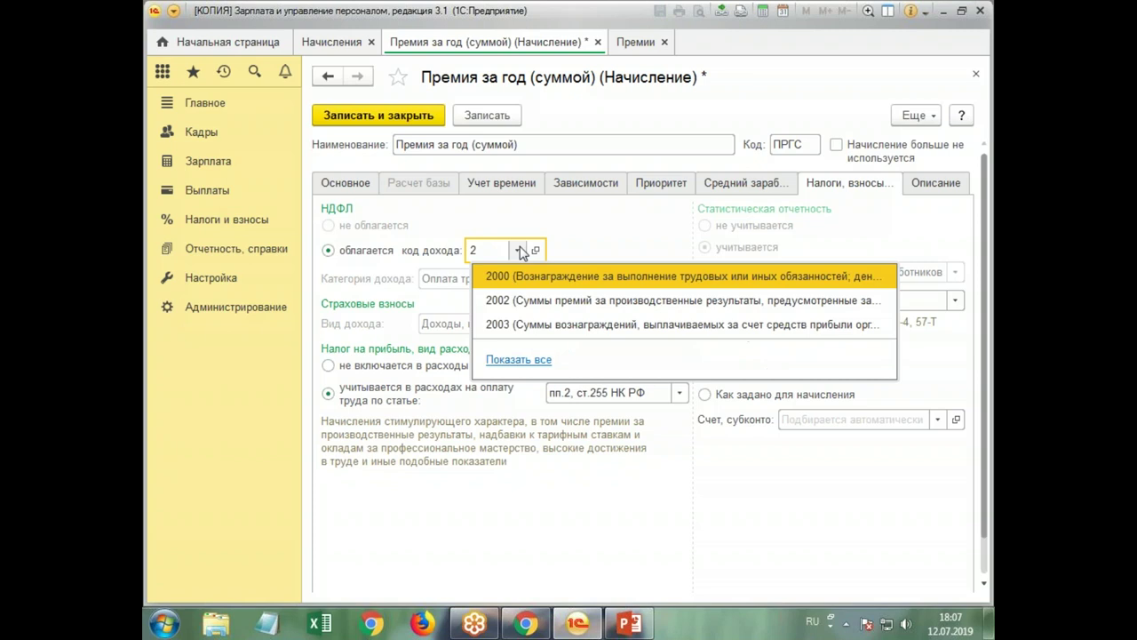
pyautogui.click(552, 325)
pyautogui.click(457, 279)
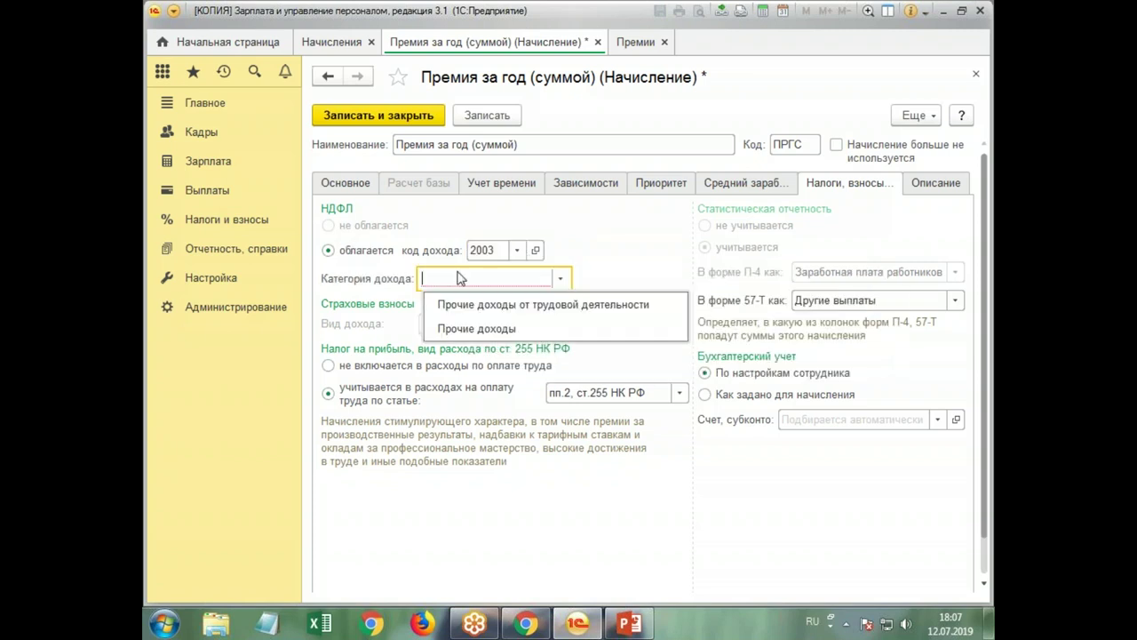
pyautogui.click(523, 309)
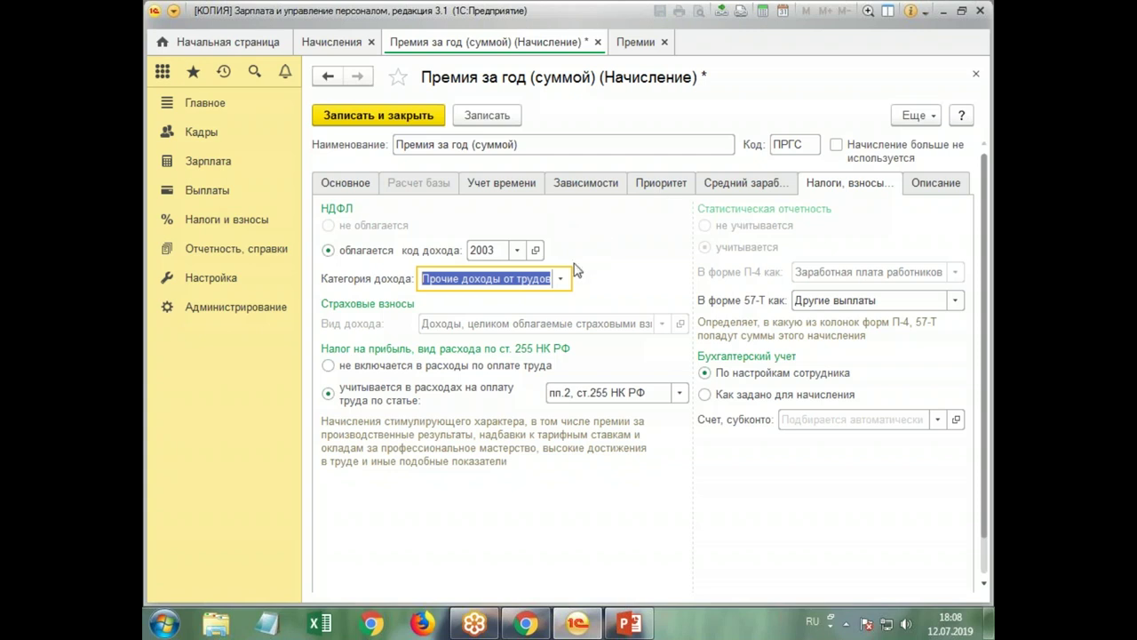
pyautogui.click(737, 186)
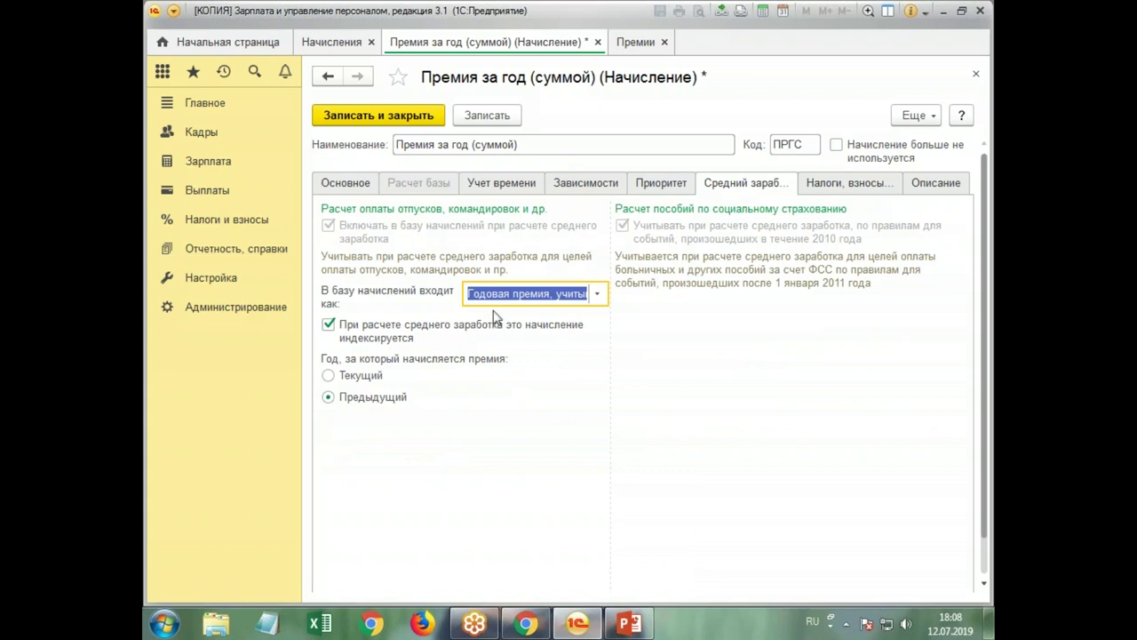
pyautogui.click(355, 118)
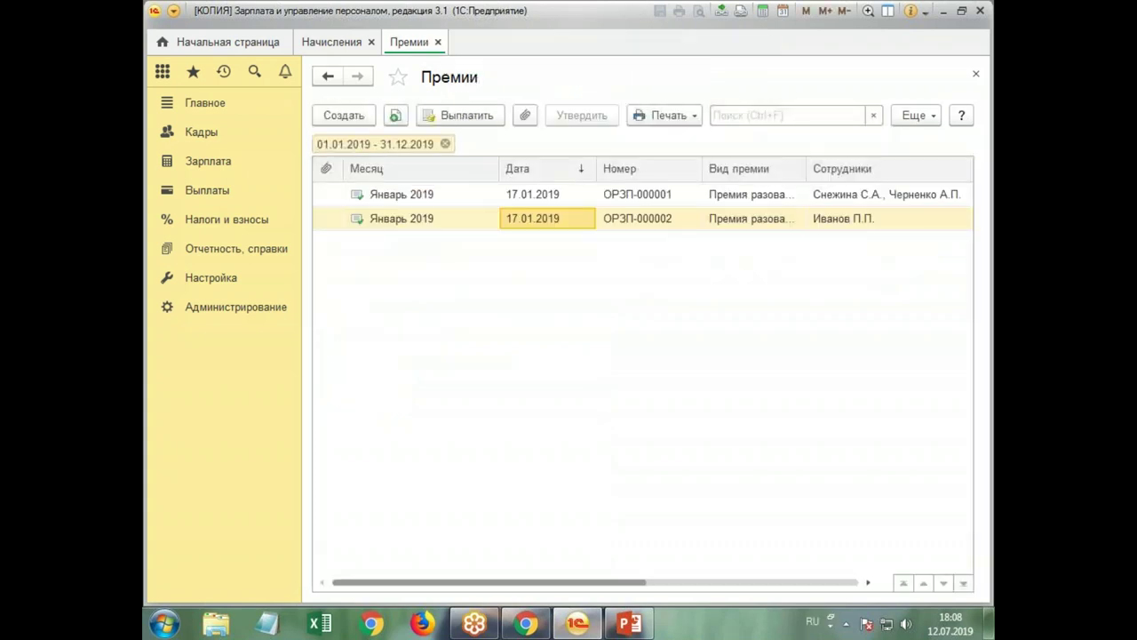
# - Reopen the saved accrual "Премия за год (суммой)" from the accruals list and check its average earnings settings
pyautogui.click(320, 42)
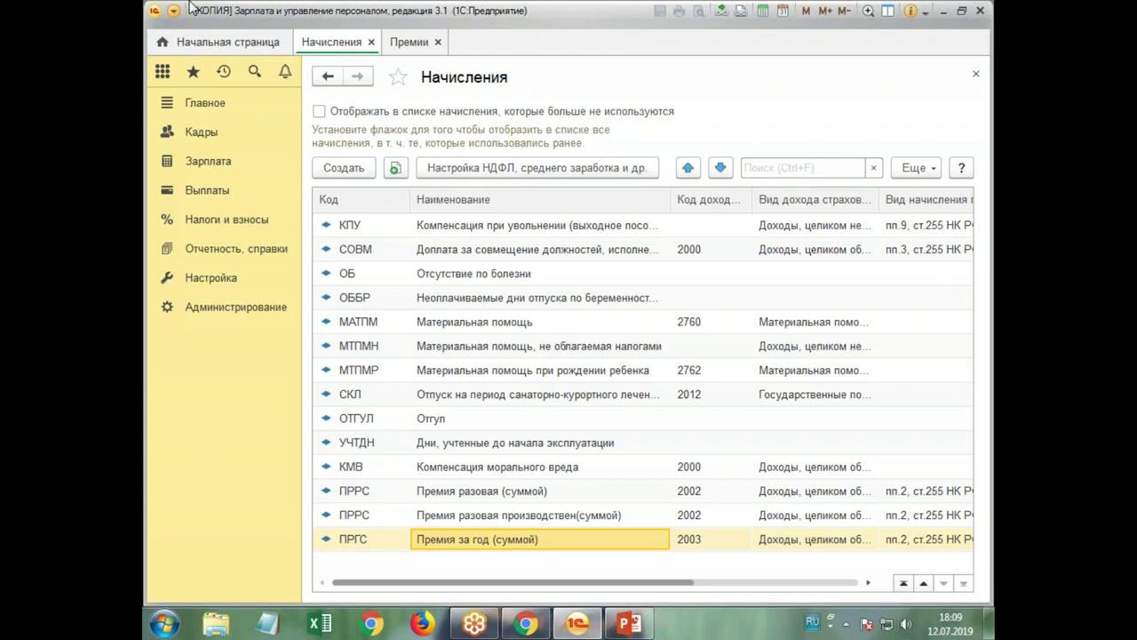
pyautogui.doubleClick(461, 542)
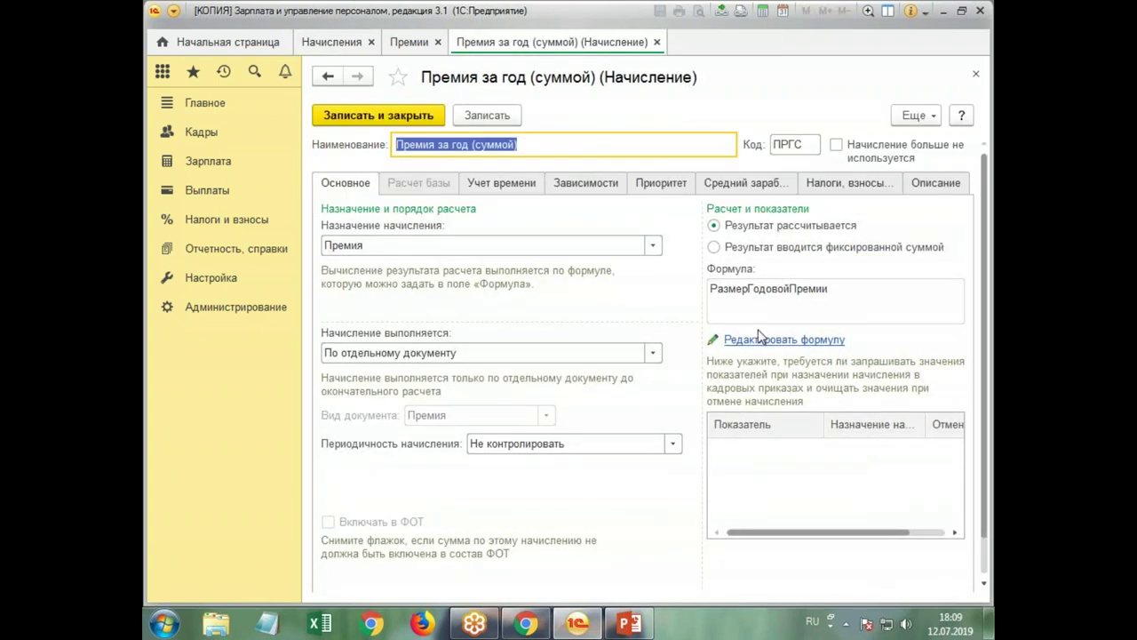
pyautogui.click(720, 184)
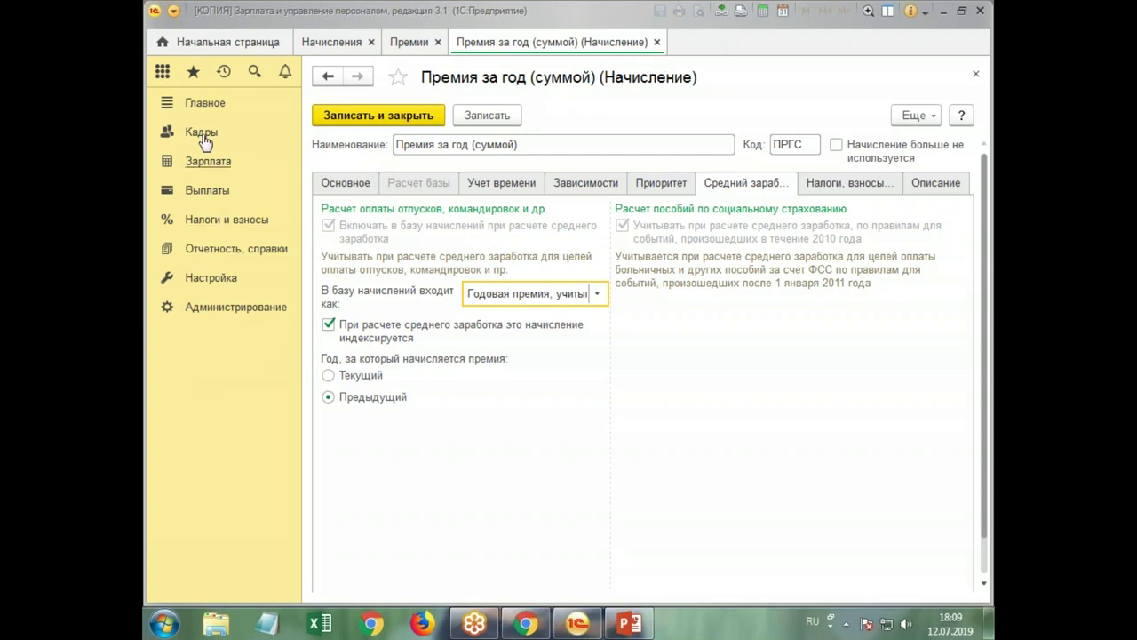
# - Start a new accrual from the accruals list and compare its default purpose with its average earnings settings
pyautogui.click(316, 43)
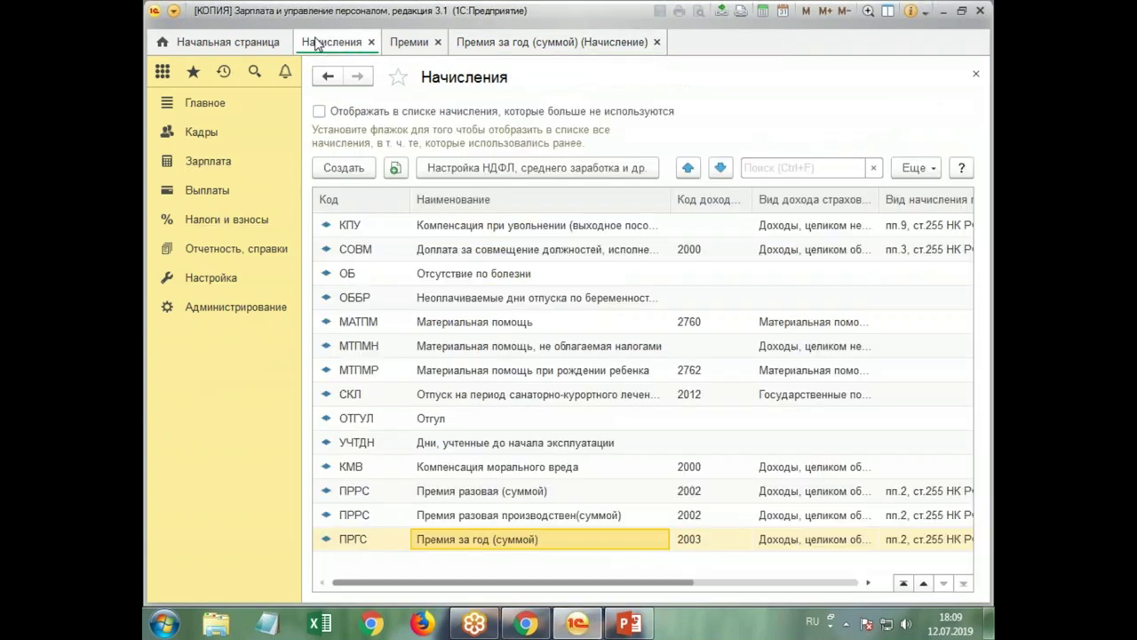
pyautogui.click(354, 169)
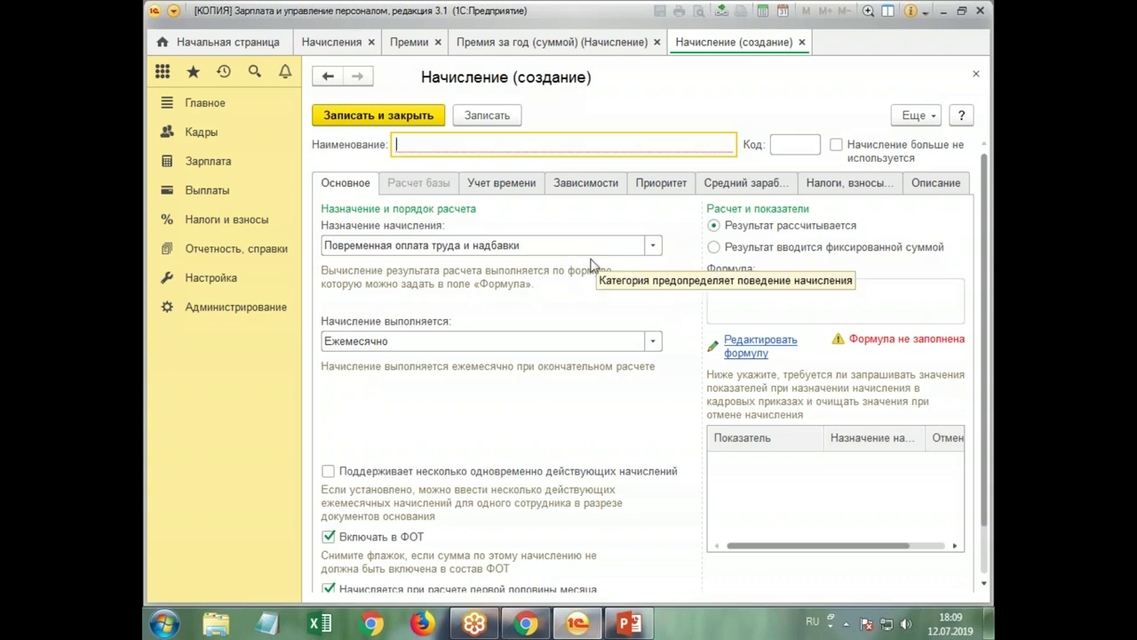
pyautogui.click(745, 184)
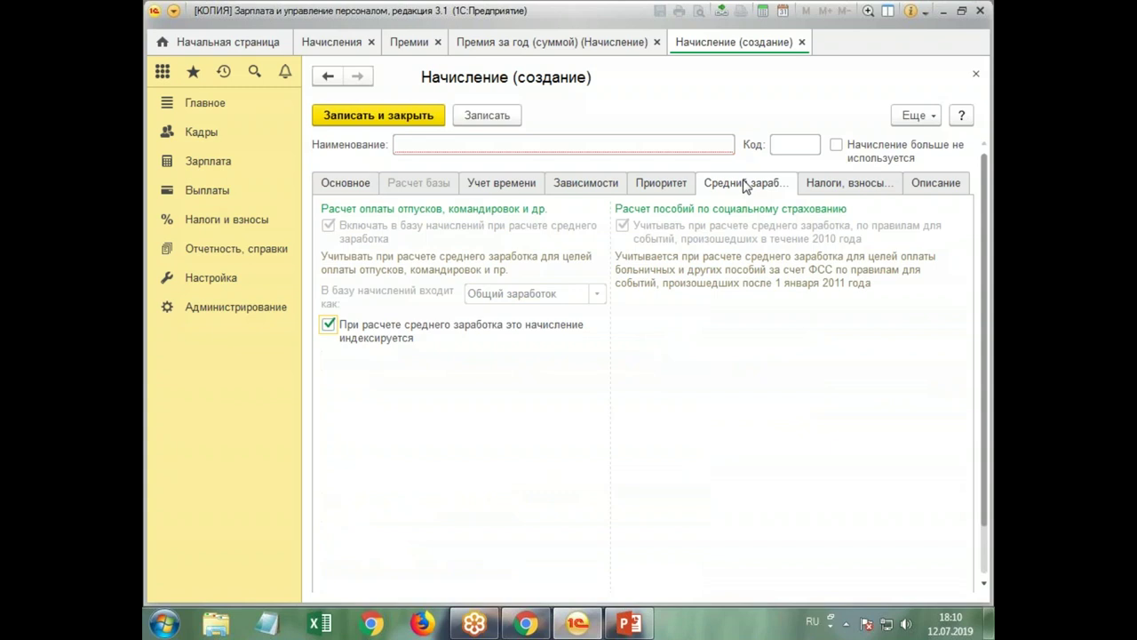
pyautogui.click(325, 189)
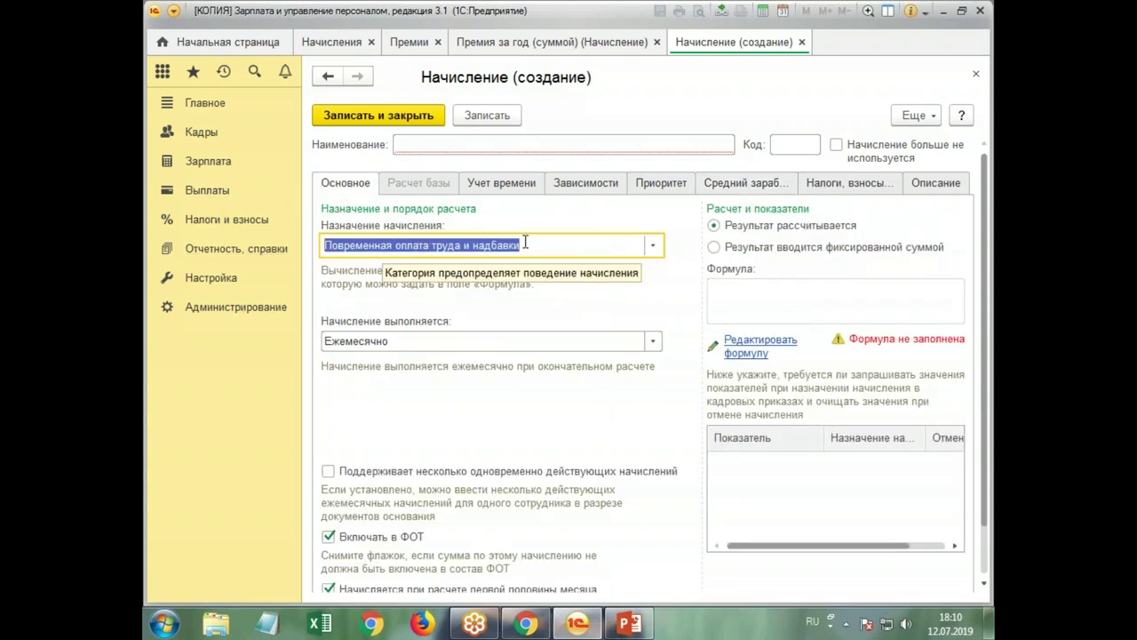
pyautogui.click(743, 184)
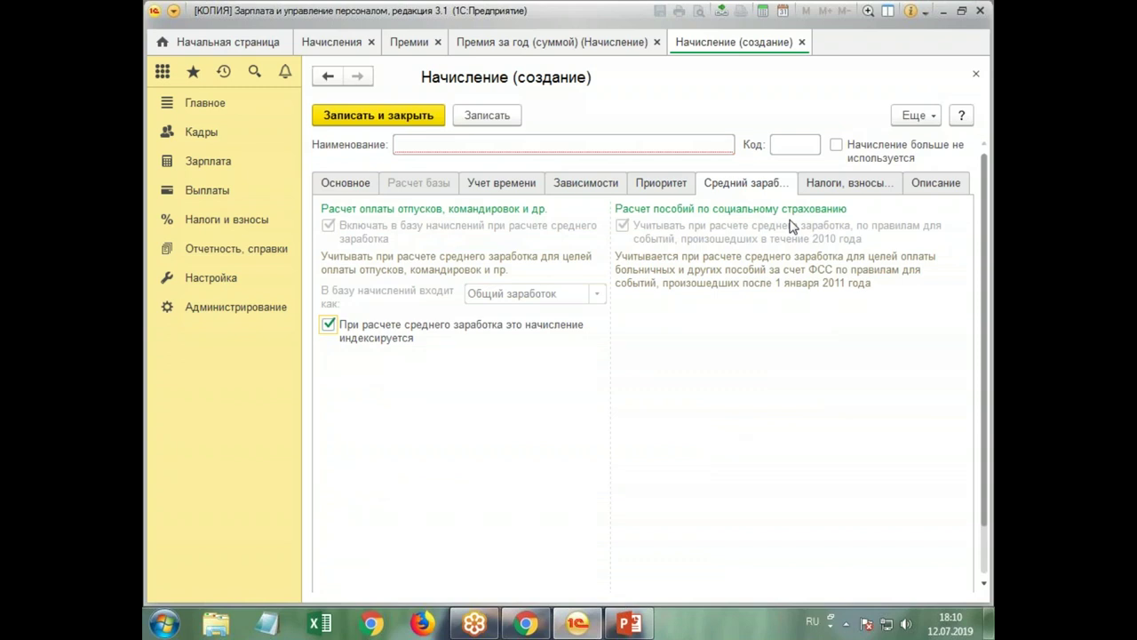
# - Set the new accrual's purpose to "Доход в натуральной форме" and review its average earnings and tax settings
pyautogui.click(339, 187)
pyautogui.click(655, 248)
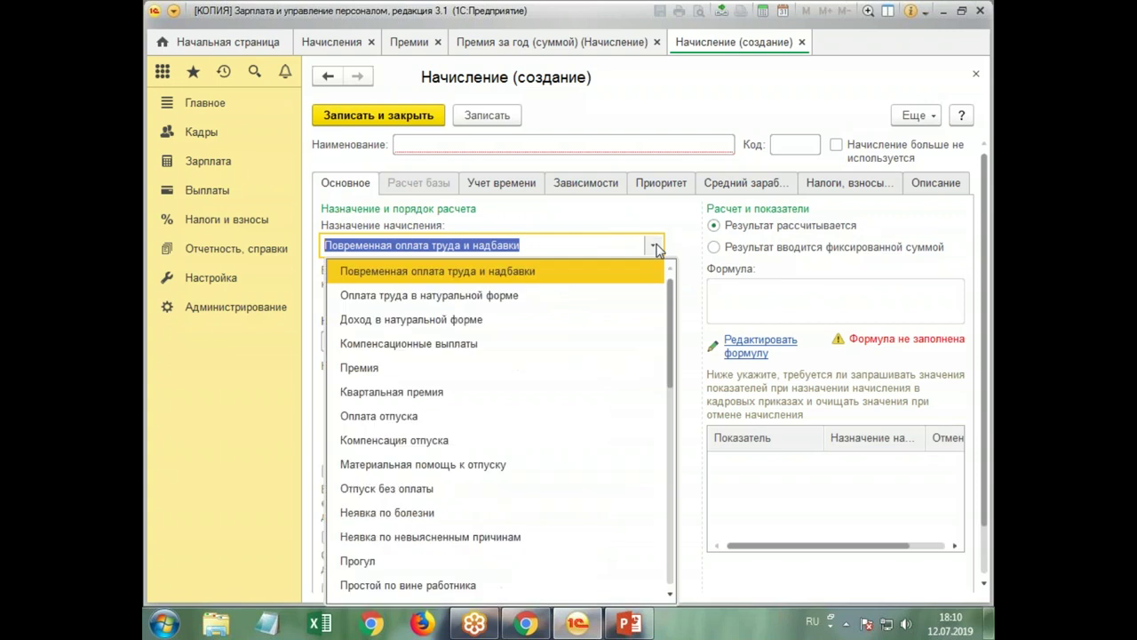
pyautogui.click(471, 322)
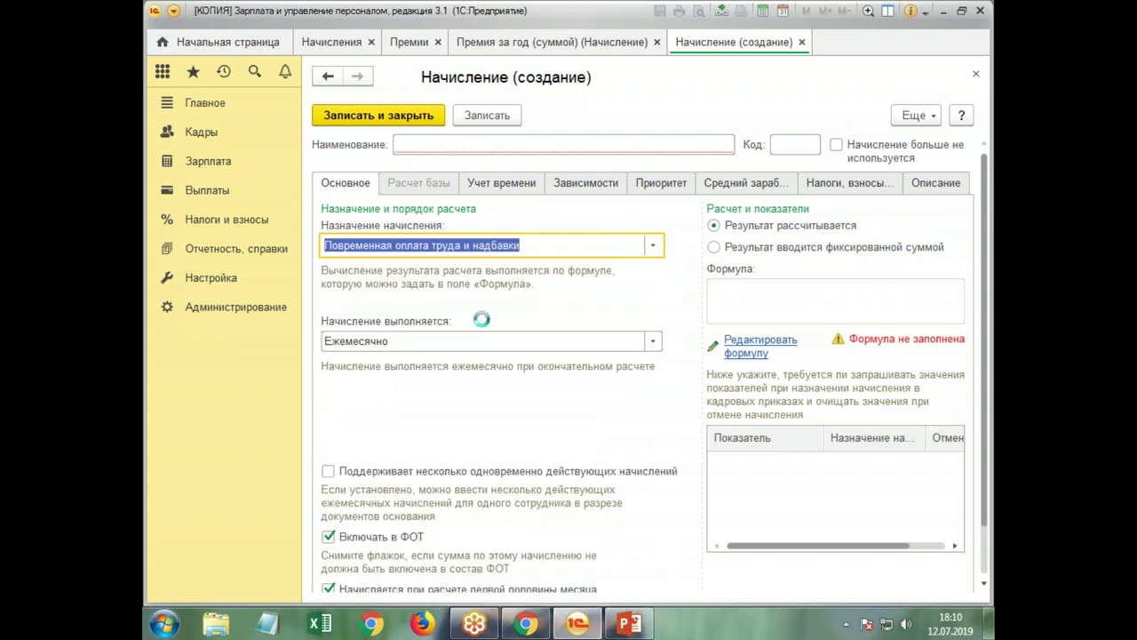
pyautogui.click(743, 189)
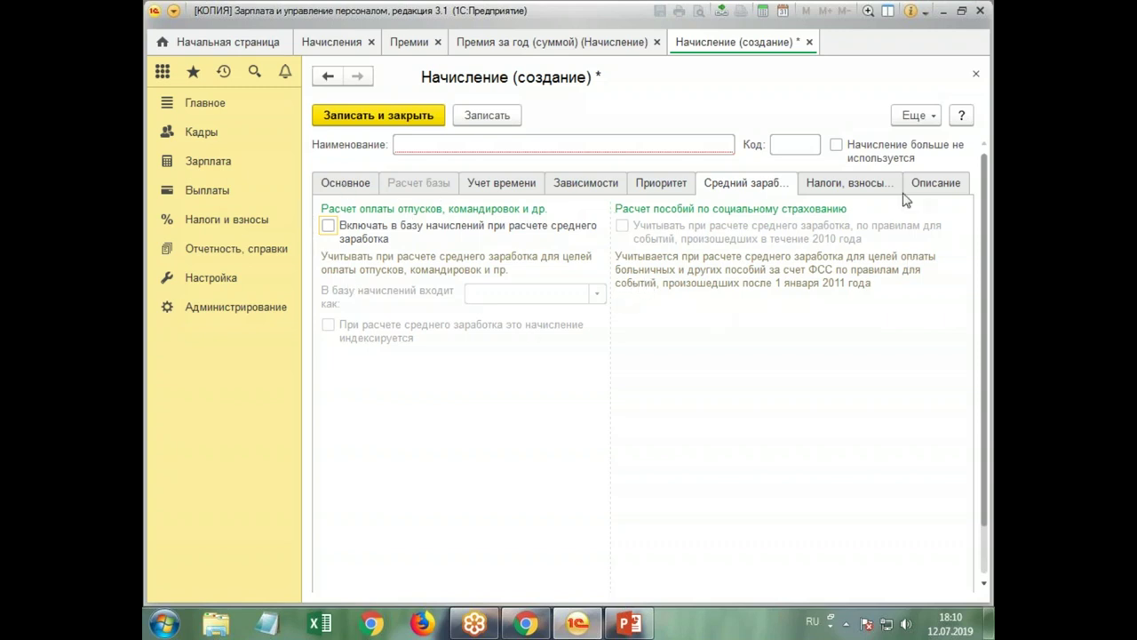
pyautogui.click(831, 186)
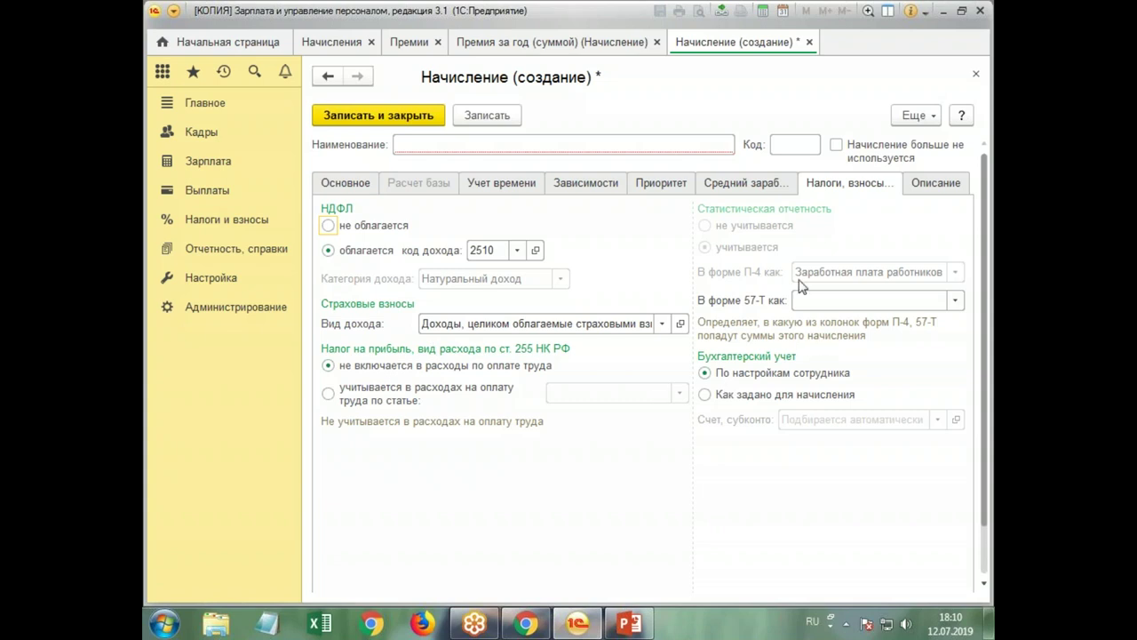
pyautogui.click(355, 183)
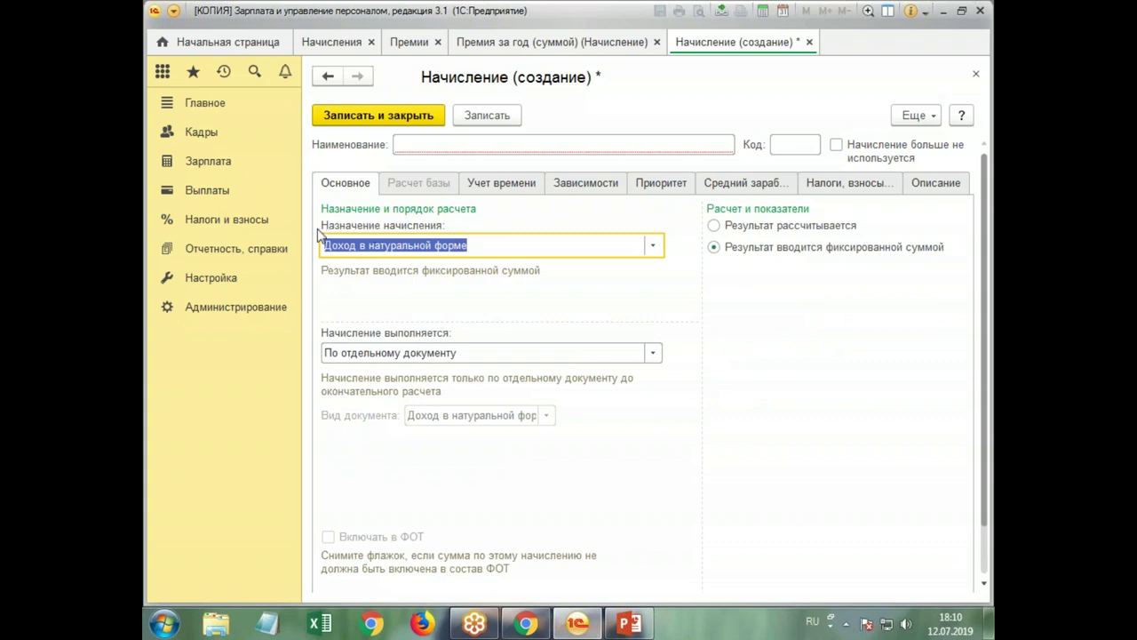
pyautogui.click(840, 183)
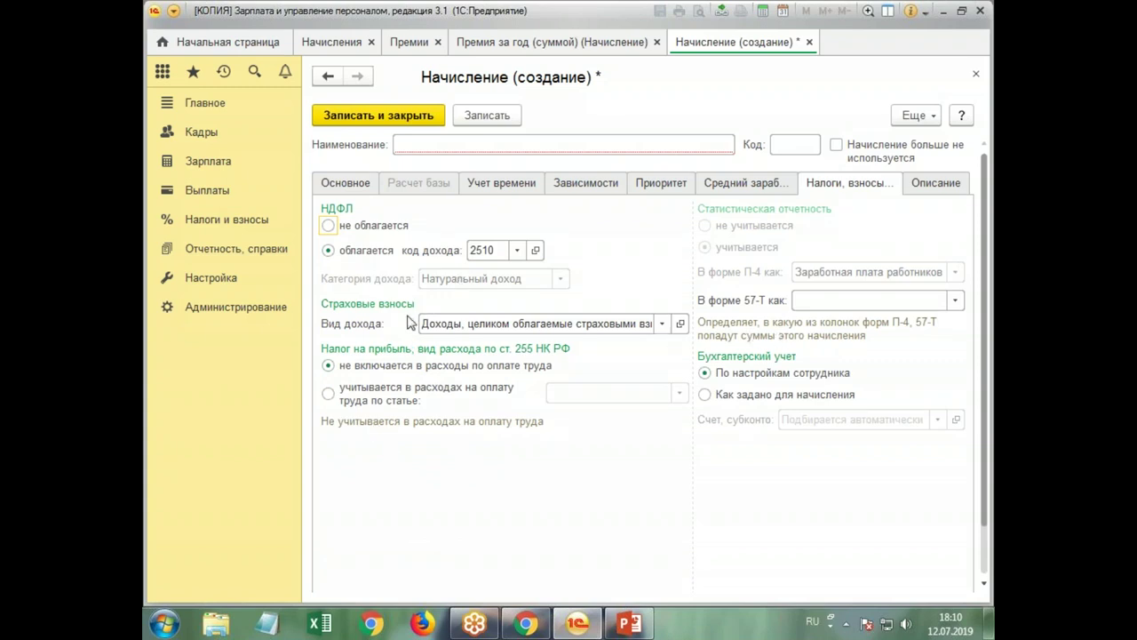
# - Change the new accrual's purpose to "Премия" with a calculated result, and check its average earnings settings
pyautogui.click(328, 186)
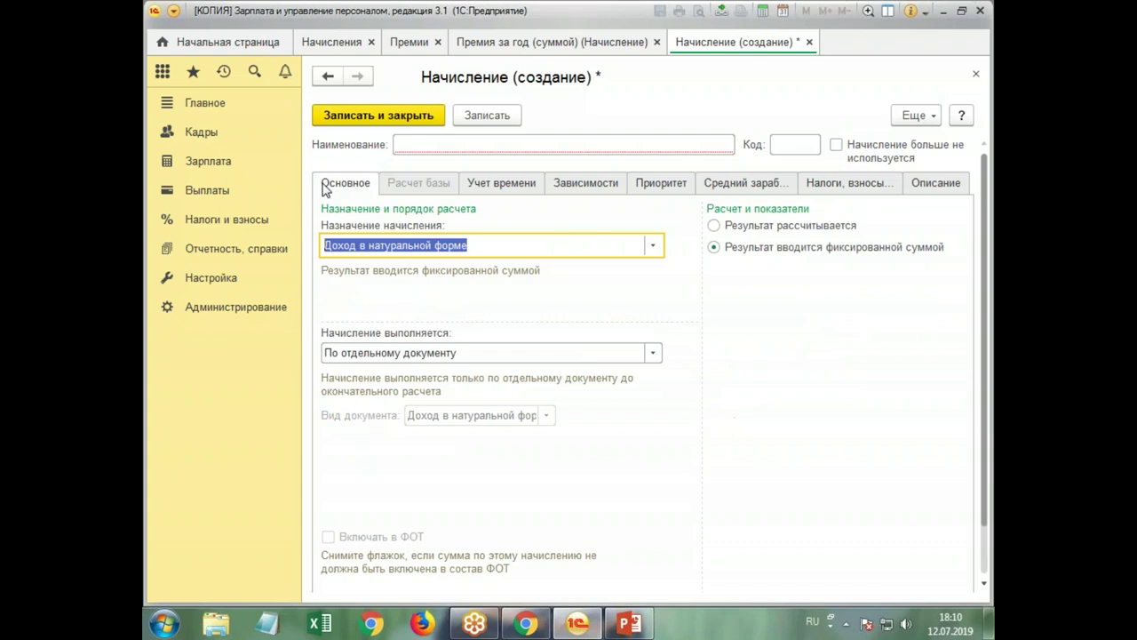
pyautogui.click(653, 246)
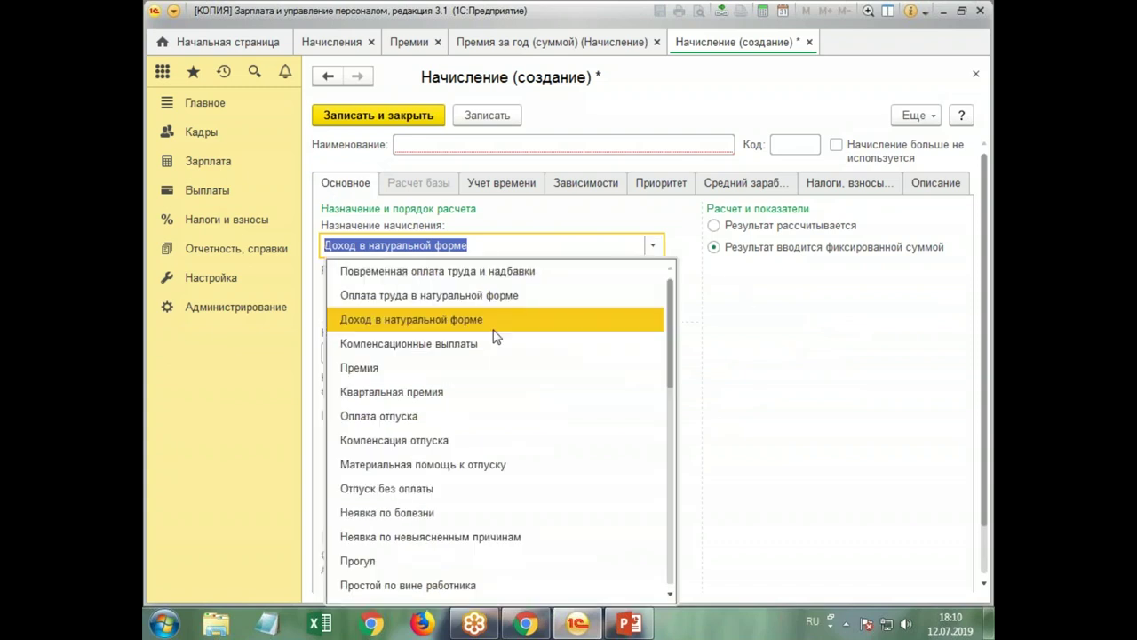
pyautogui.click(485, 365)
pyautogui.click(800, 225)
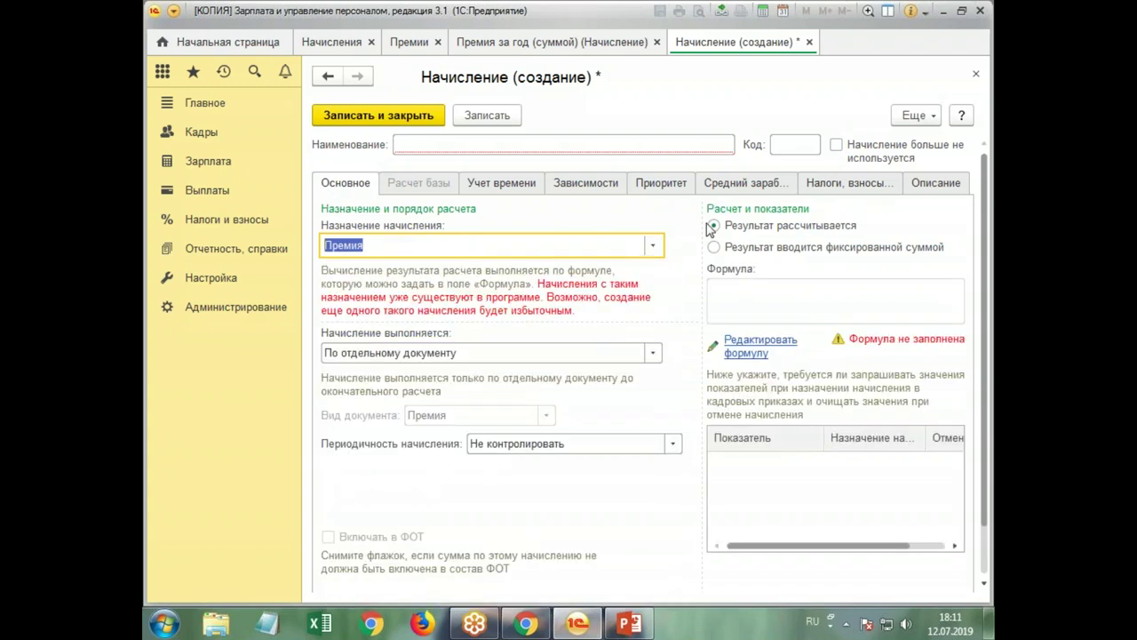
pyautogui.click(734, 187)
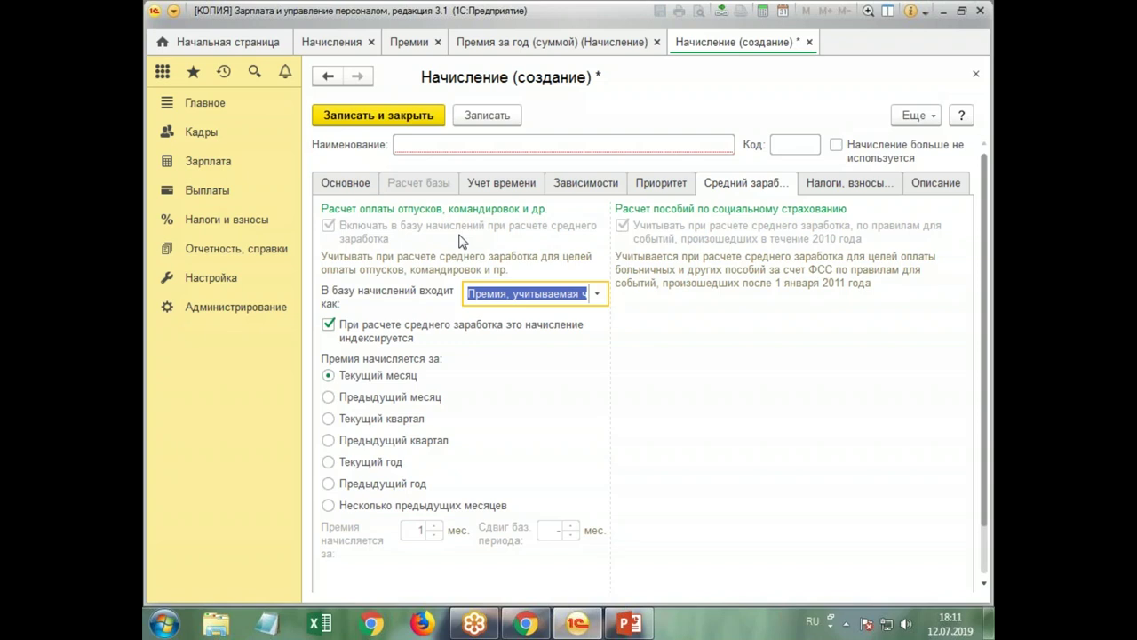
# - Change the purpose to "Квартальная премия", check its average earnings settings, and close the new accrual without saving
pyautogui.click(360, 187)
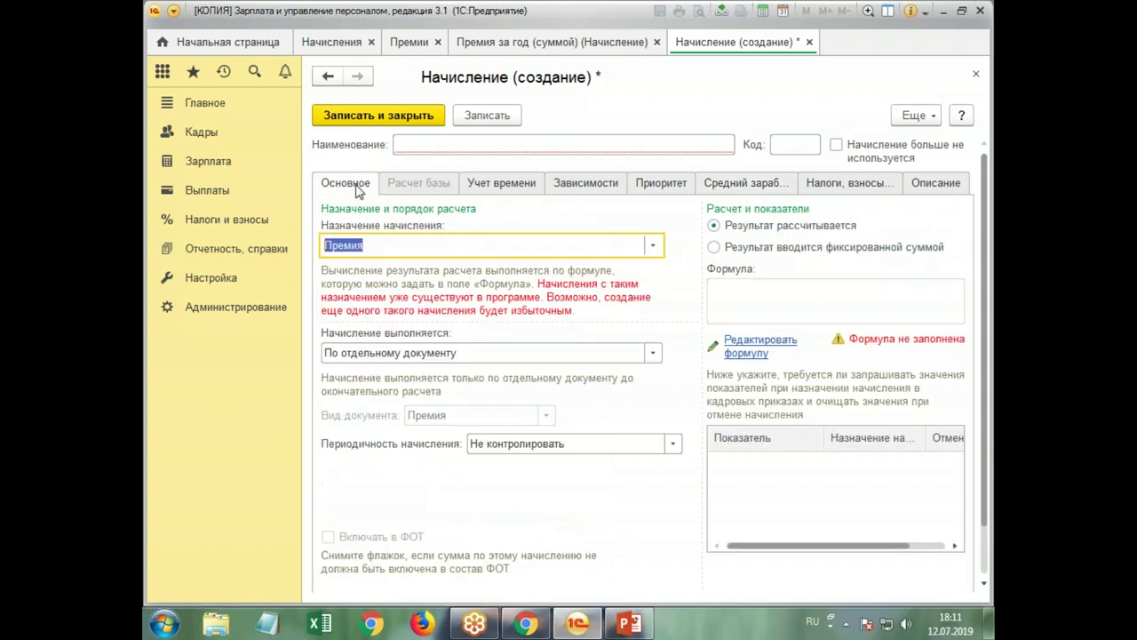
pyautogui.click(653, 246)
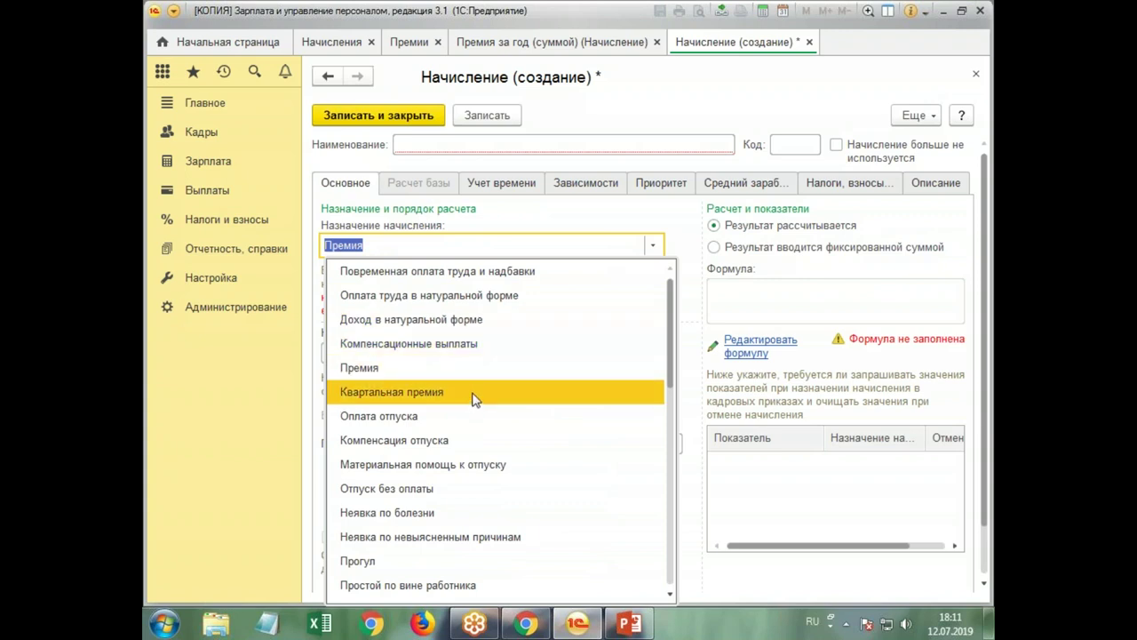
pyautogui.press('Escape')
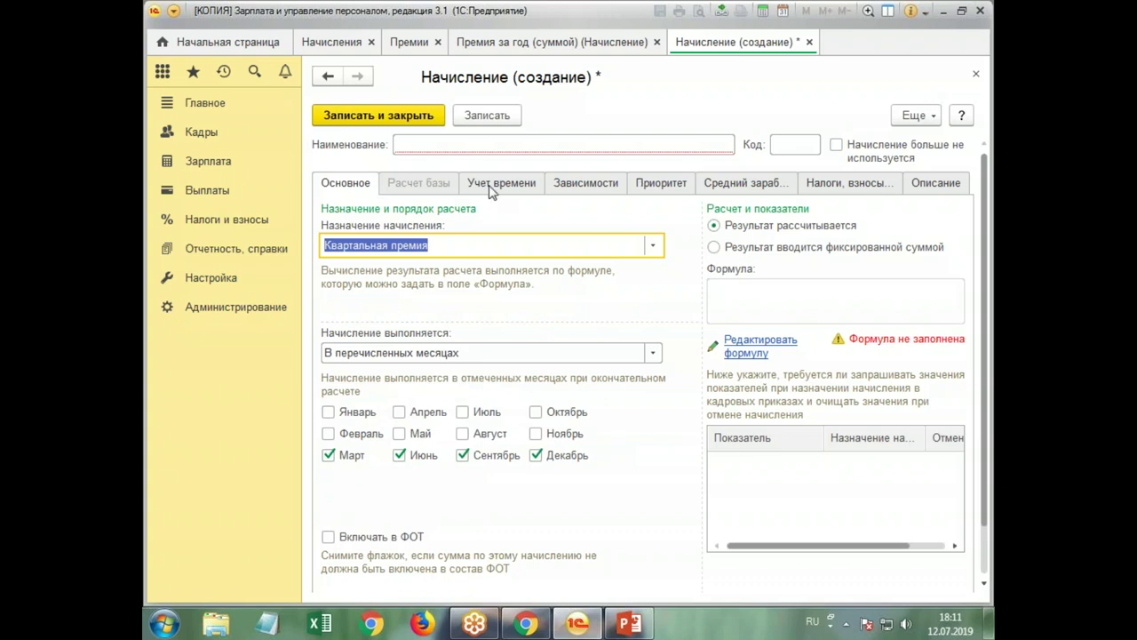
pyautogui.click(766, 184)
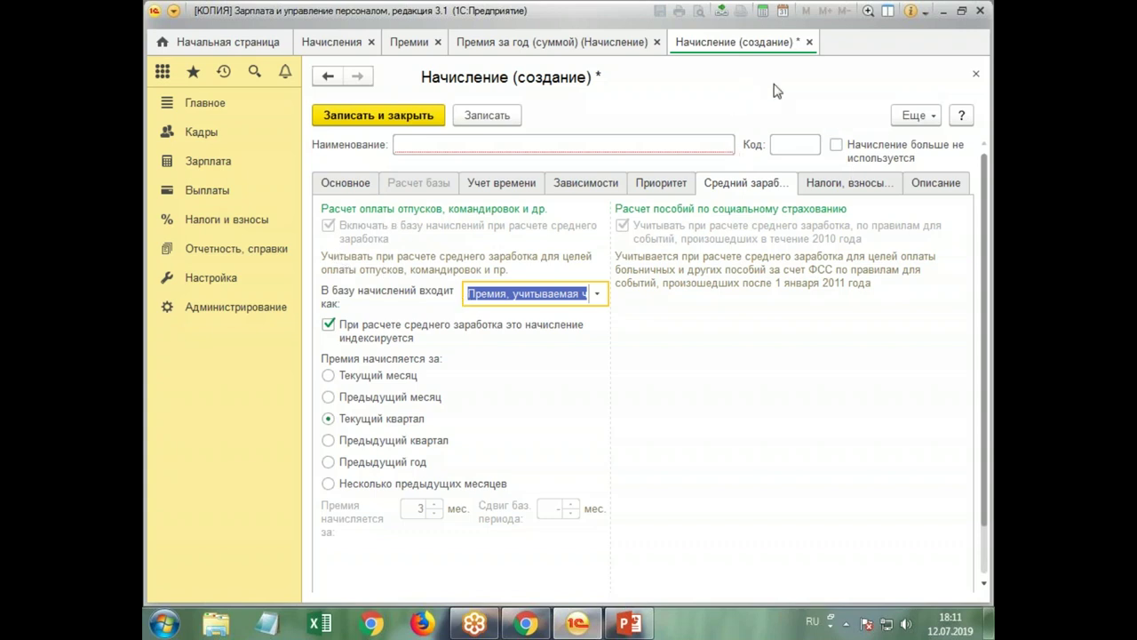
pyautogui.click(975, 75)
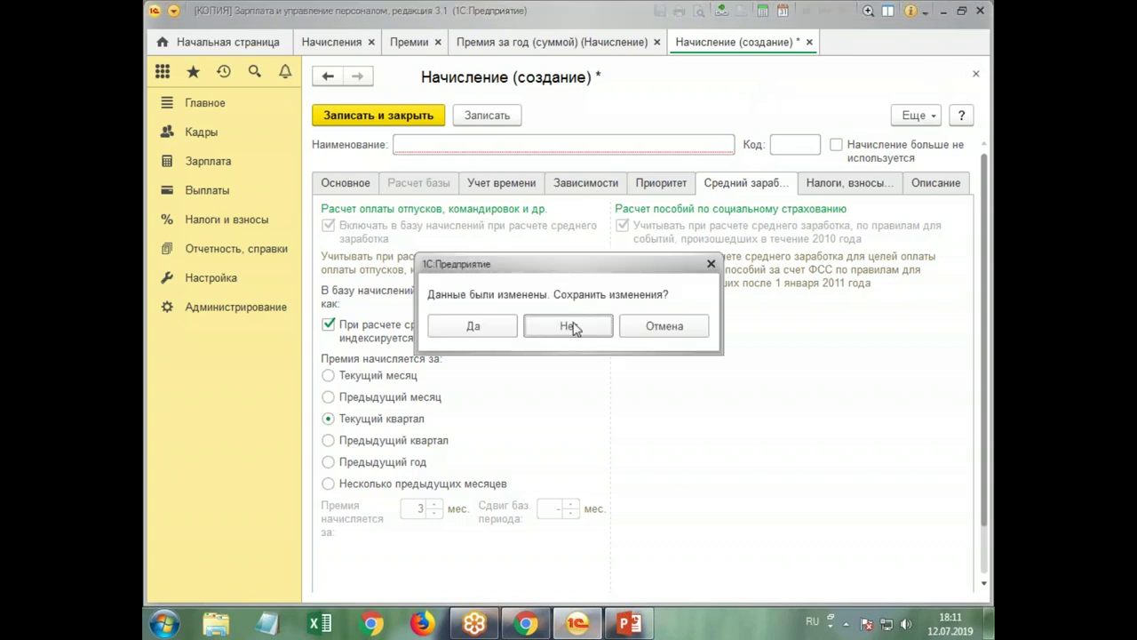
pyautogui.click(578, 327)
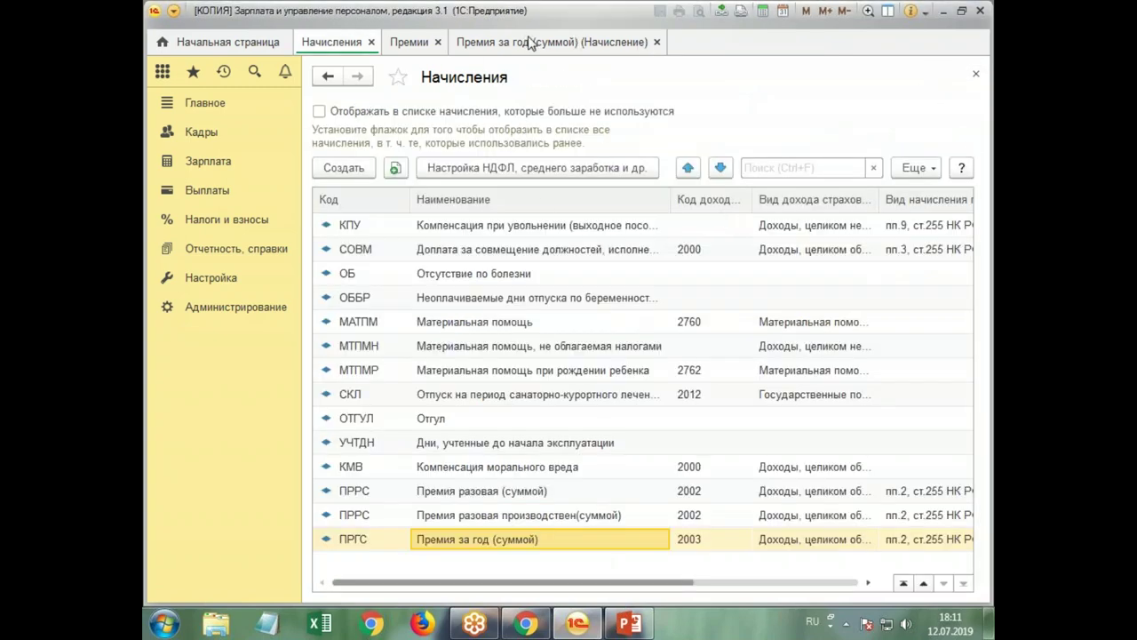
# - In the accrual "Премия за год (суммой)", set the purpose to "Прочие начисления и выплаты" and the document type to "Премия"
pyautogui.click(529, 43)
pyautogui.click(359, 182)
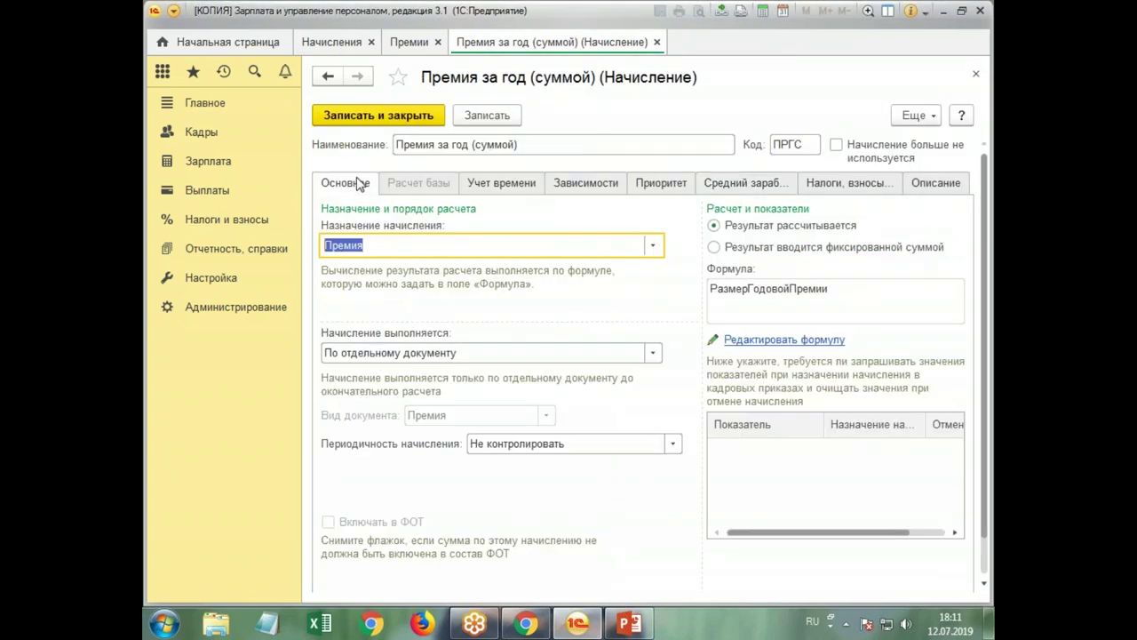
pyautogui.click(653, 246)
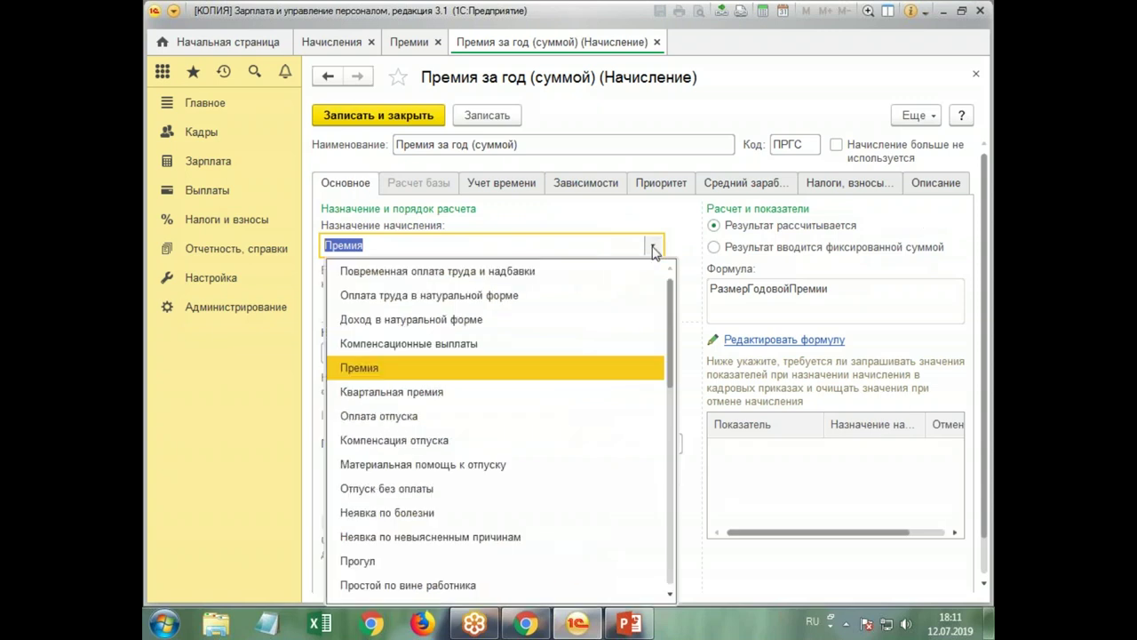
pyautogui.moveTo(674, 312); pyautogui.dragTo(679, 538)
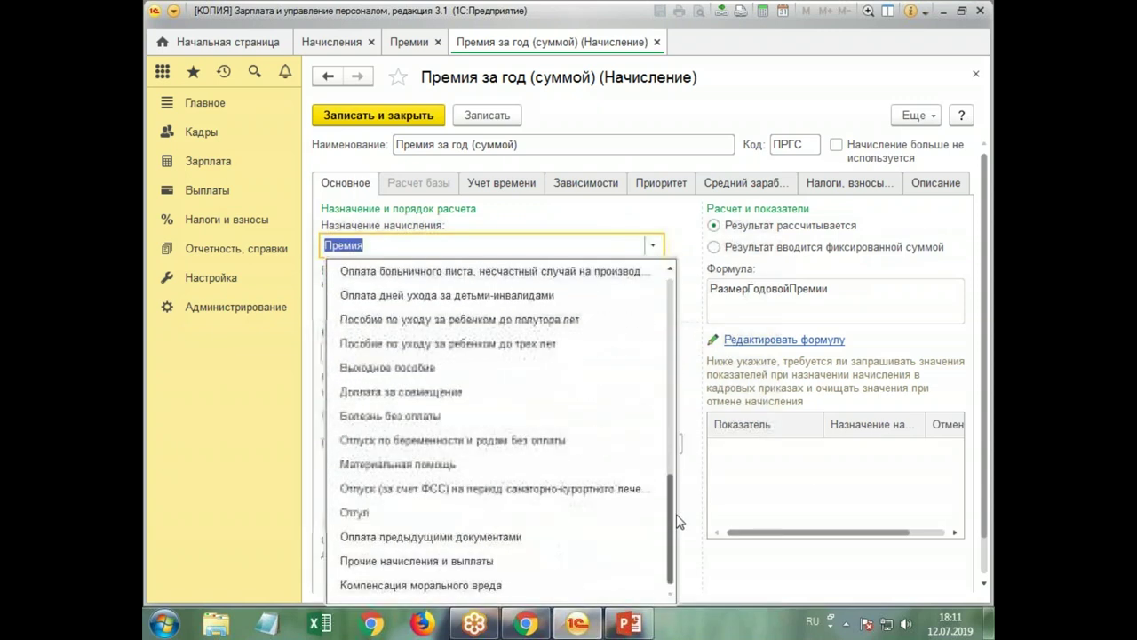
pyautogui.click(458, 561)
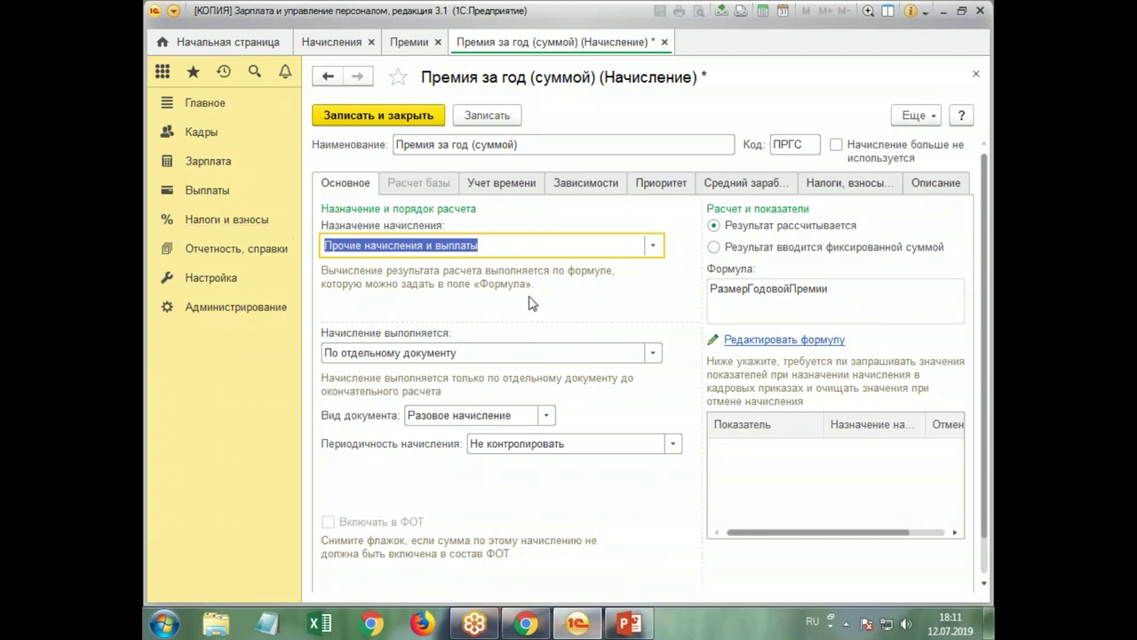
pyautogui.click(545, 415)
pyautogui.press('Escape')
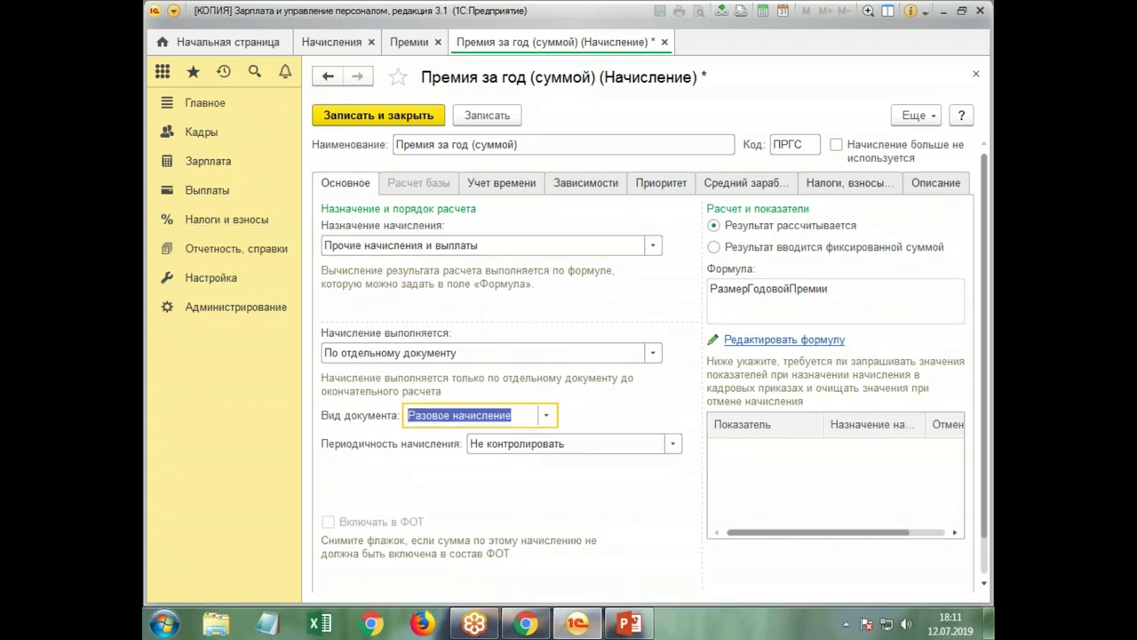
pyautogui.press('Up')
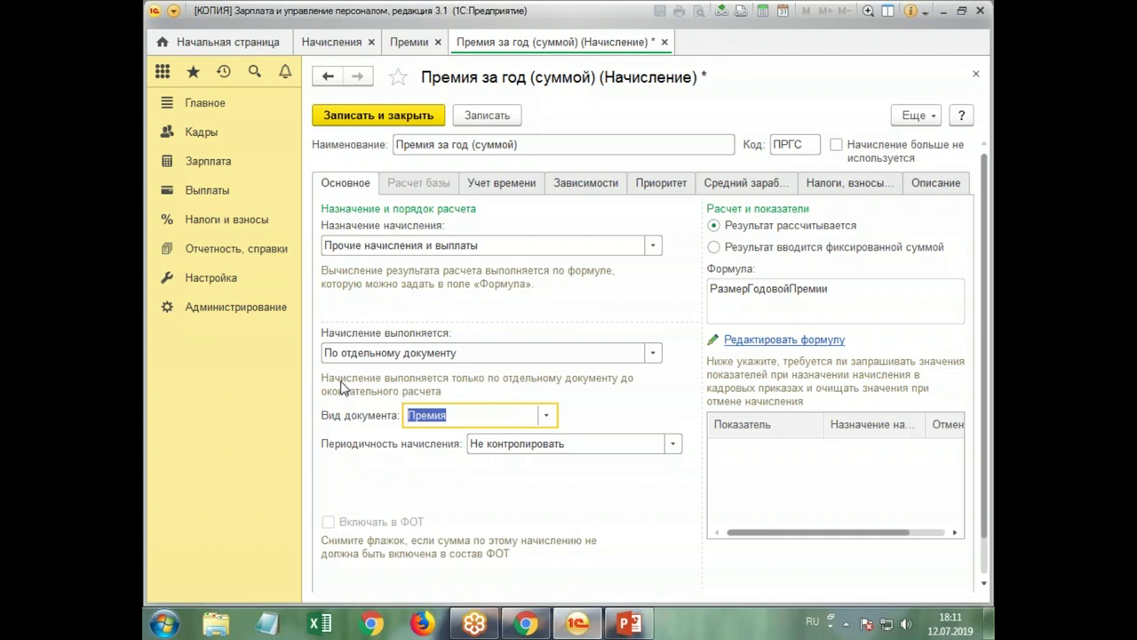
# - Check the accrual's time accounting, dependencies and priority, and exclude it from the average earnings base and the 2010-rules benefit calculation
pyautogui.click(500, 184)
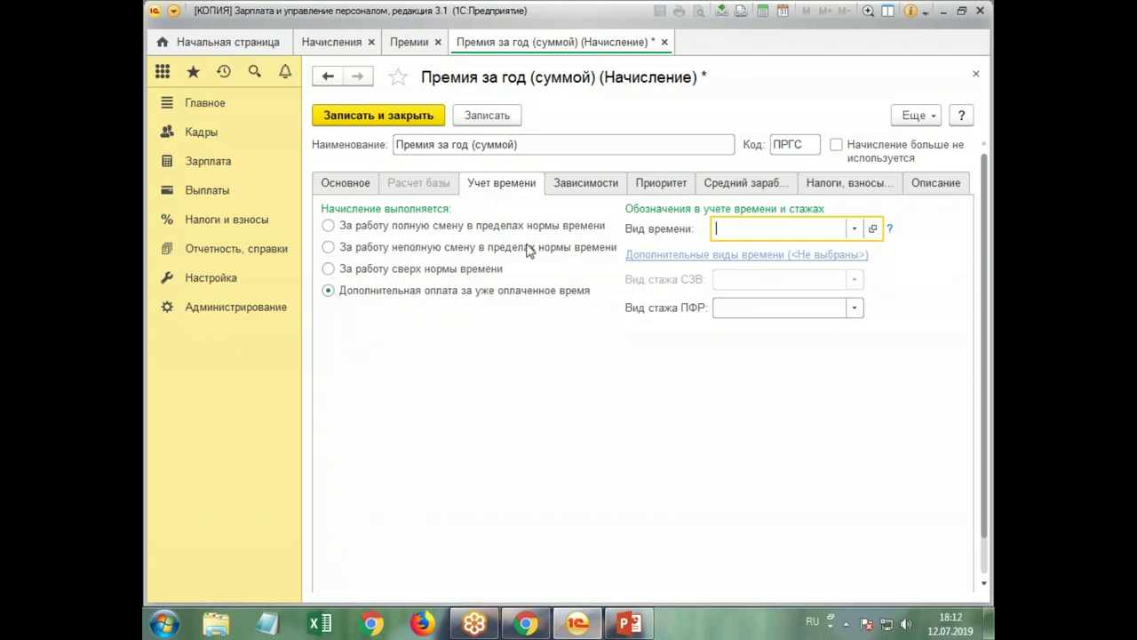
pyautogui.click(608, 184)
pyautogui.click(672, 149)
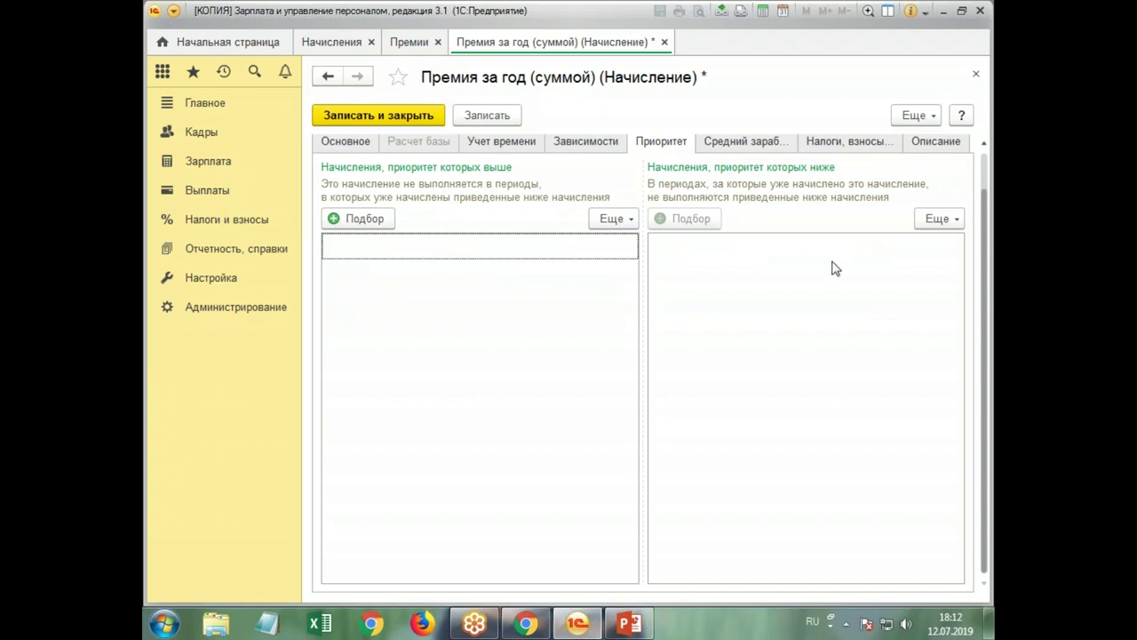
pyautogui.scroll(1, 879, 261)
pyautogui.click(740, 185)
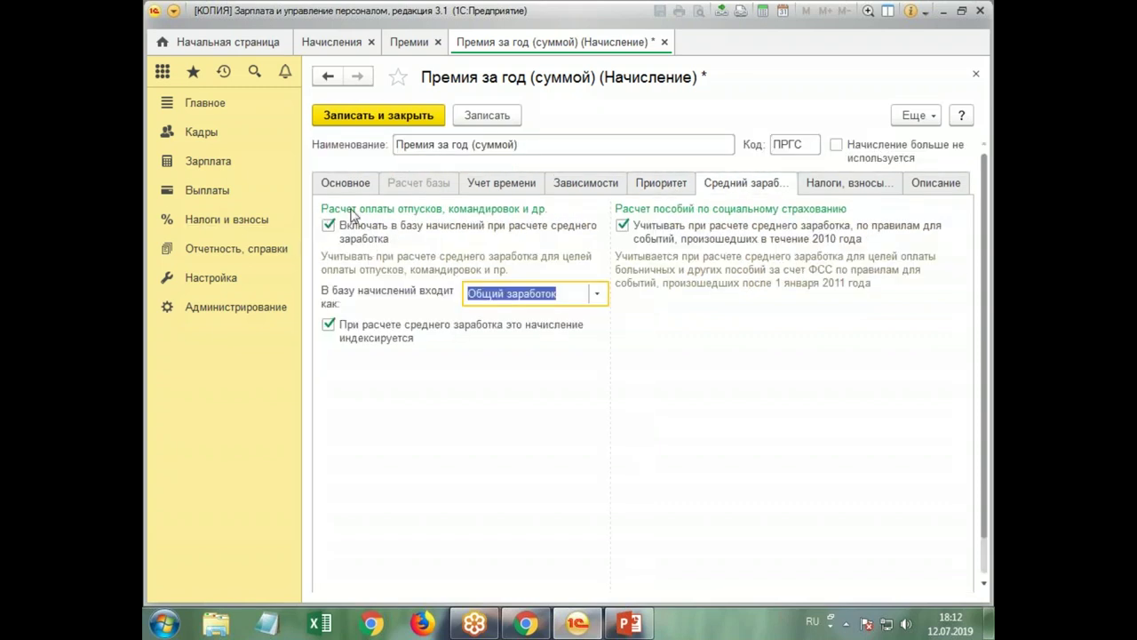
pyautogui.click(328, 225)
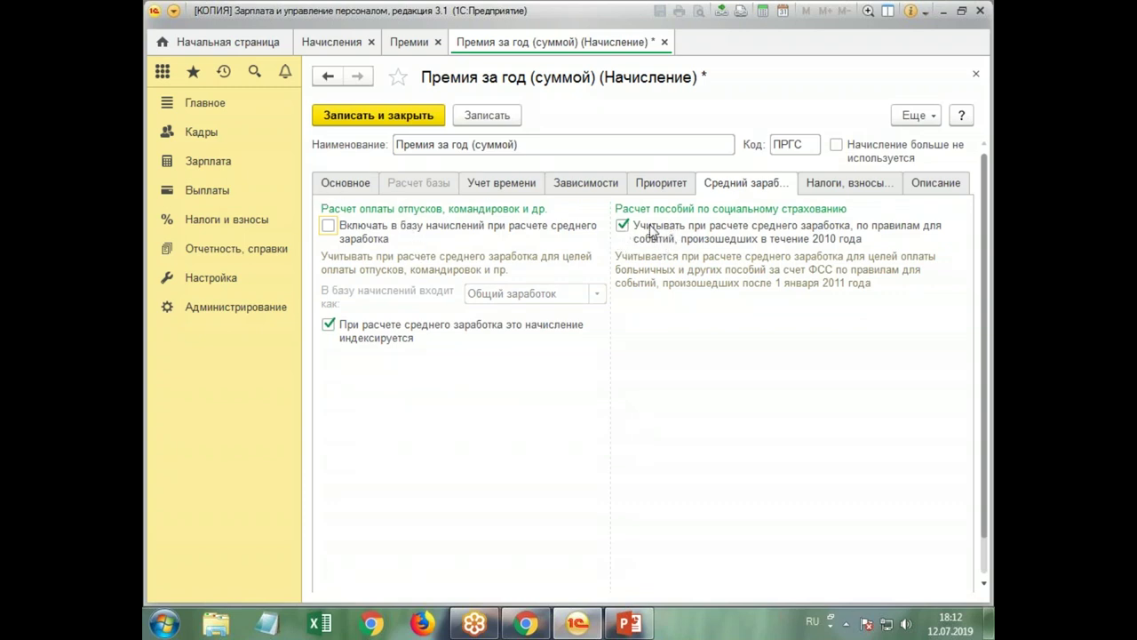
pyautogui.click(622, 226)
# - Make the accrual subject to НДФЛ with income code 2003 and category "Прочие доходы от трудовой деятельности", and save and close it
pyautogui.click(856, 184)
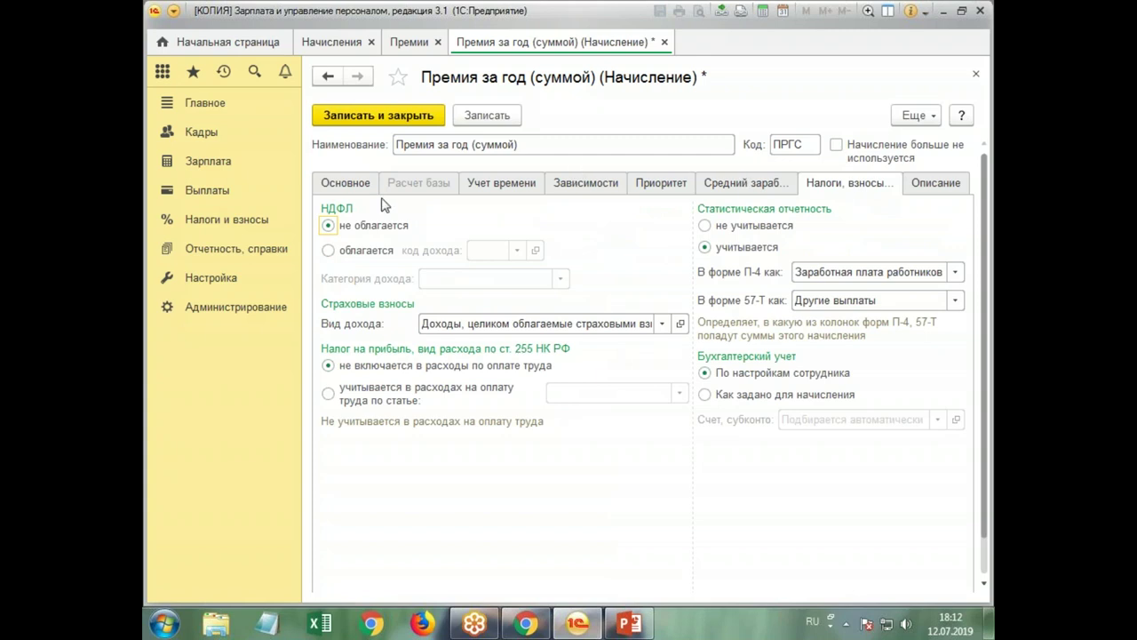
pyautogui.click(328, 250)
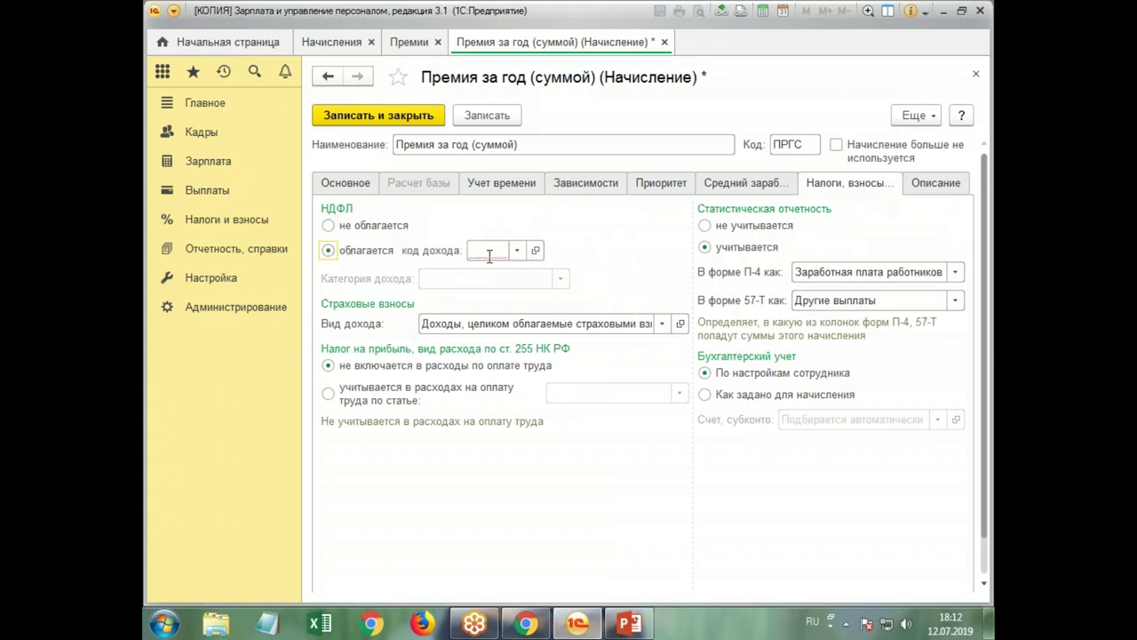
pyautogui.click(503, 252)
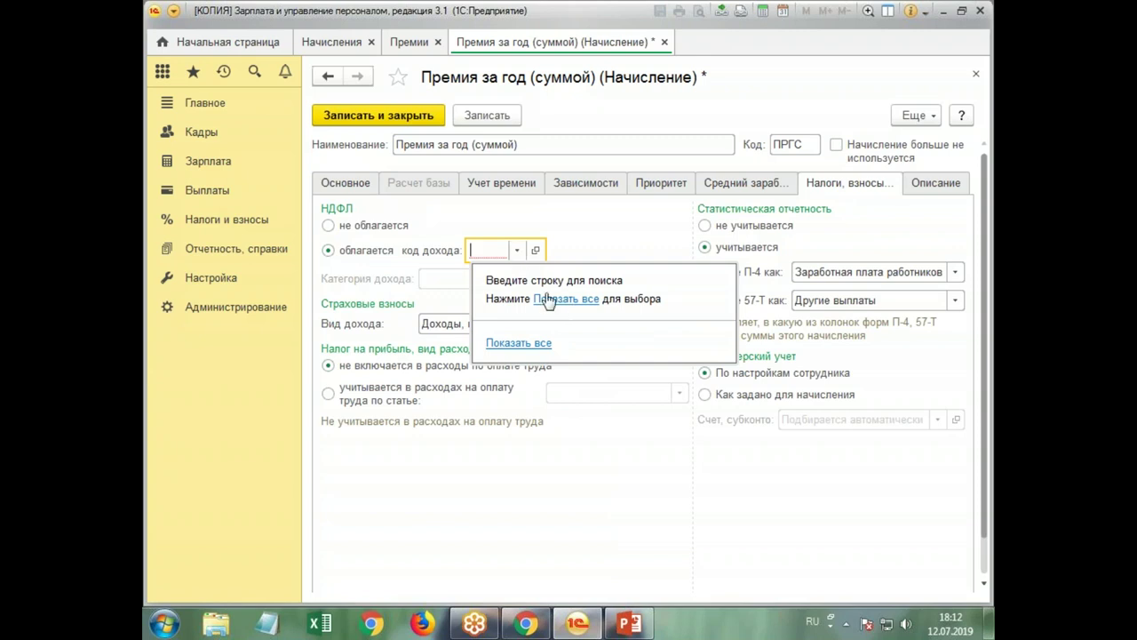
pyautogui.write('200')
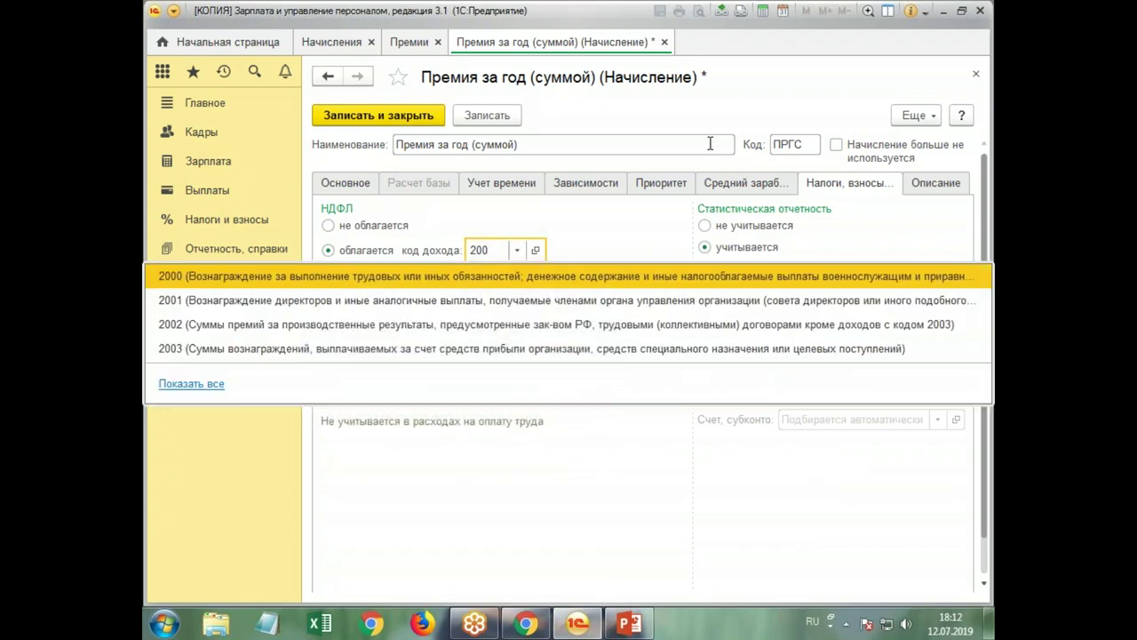
pyautogui.write('3')
pyautogui.press('Tab')
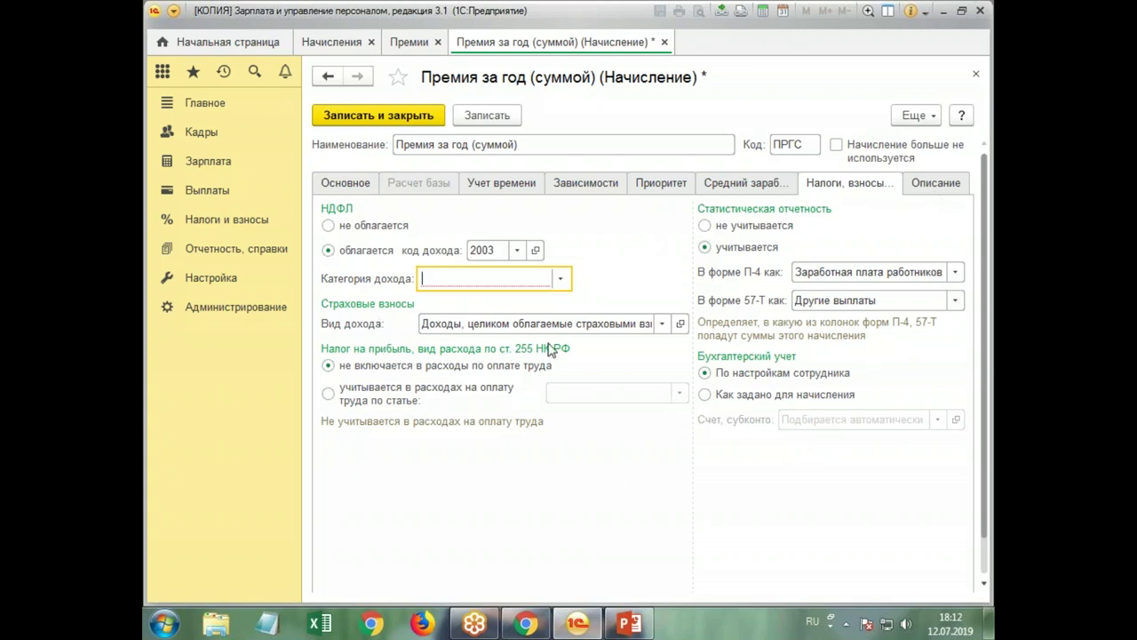
pyautogui.click(560, 279)
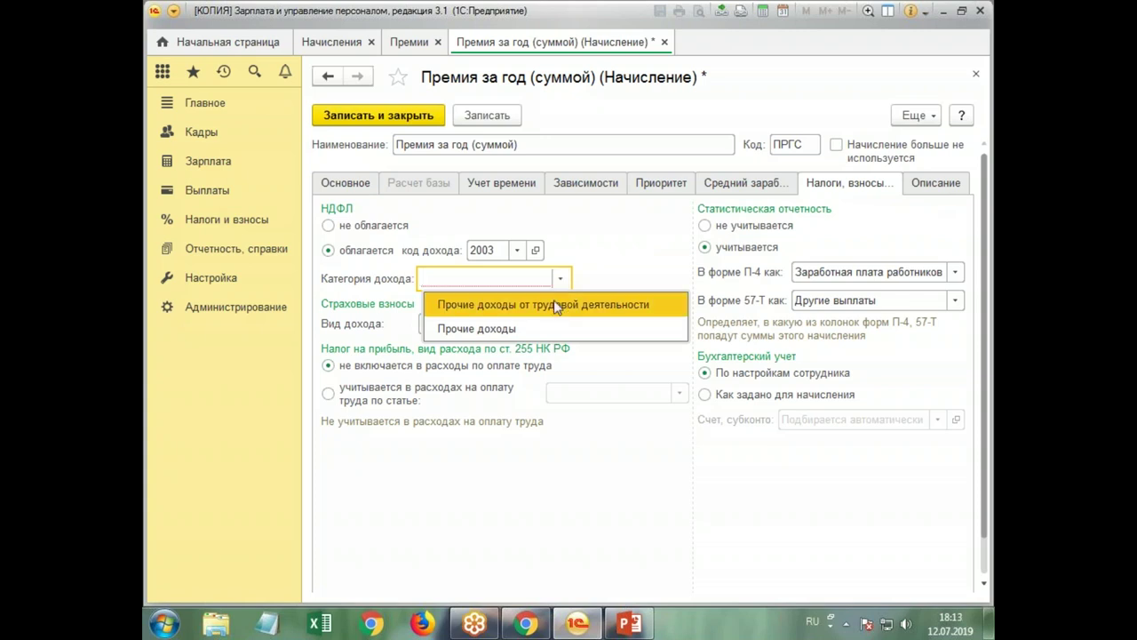
pyautogui.click(555, 306)
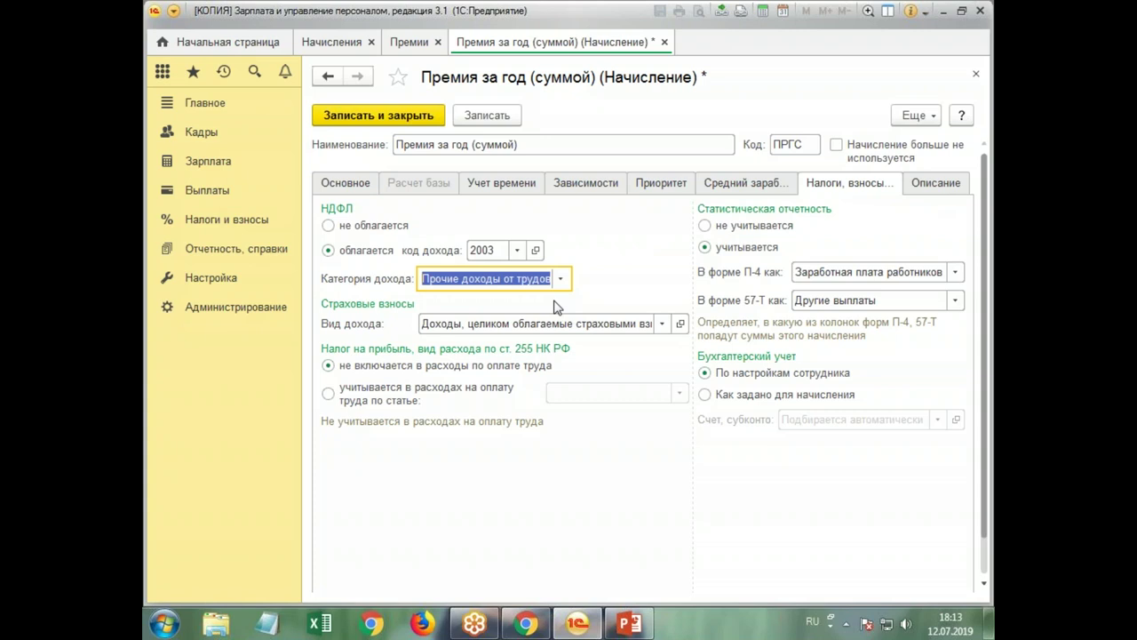
pyautogui.click(362, 121)
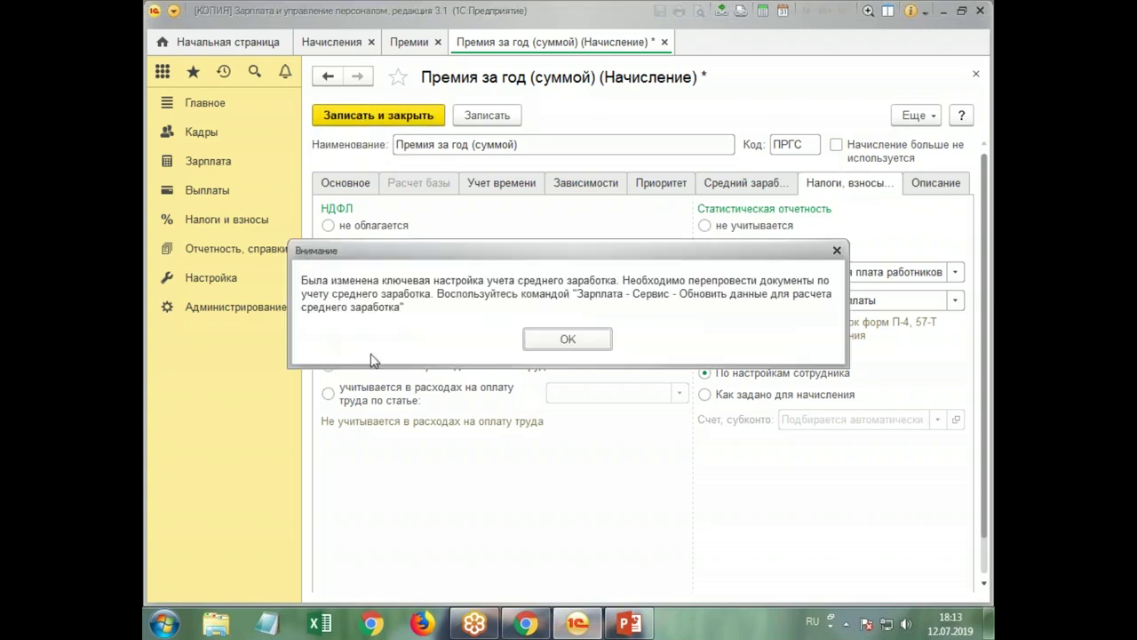
pyautogui.click(565, 341)
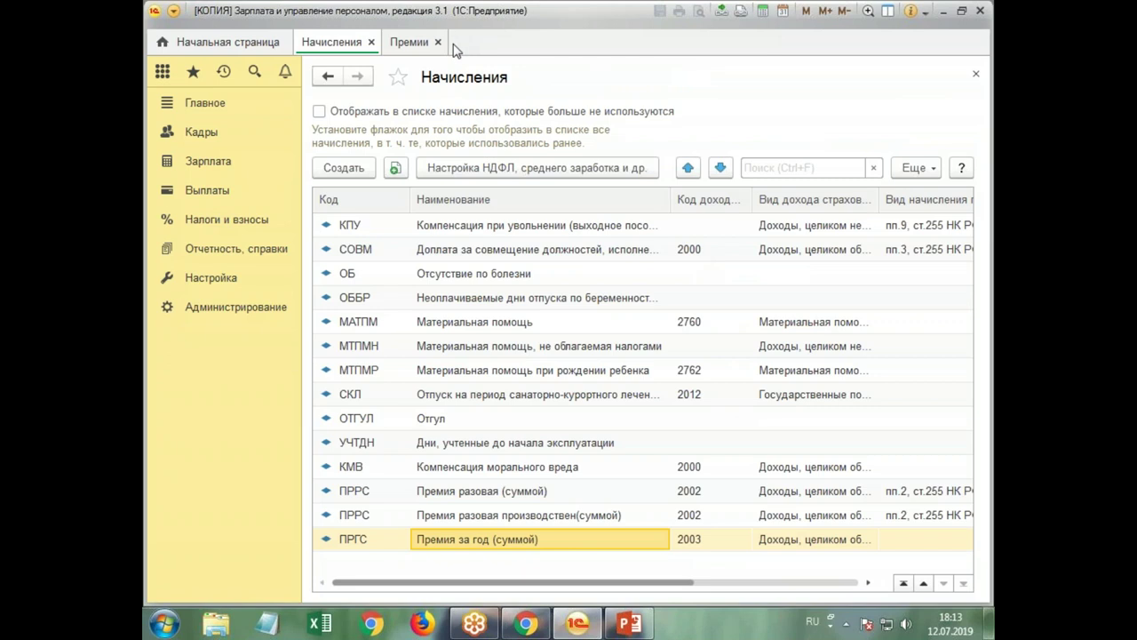
# - Create a new "Премия" document and choose "Премия за год (суммой)" from the full accrual list as its bonus type
pyautogui.click(405, 43)
pyautogui.click(325, 115)
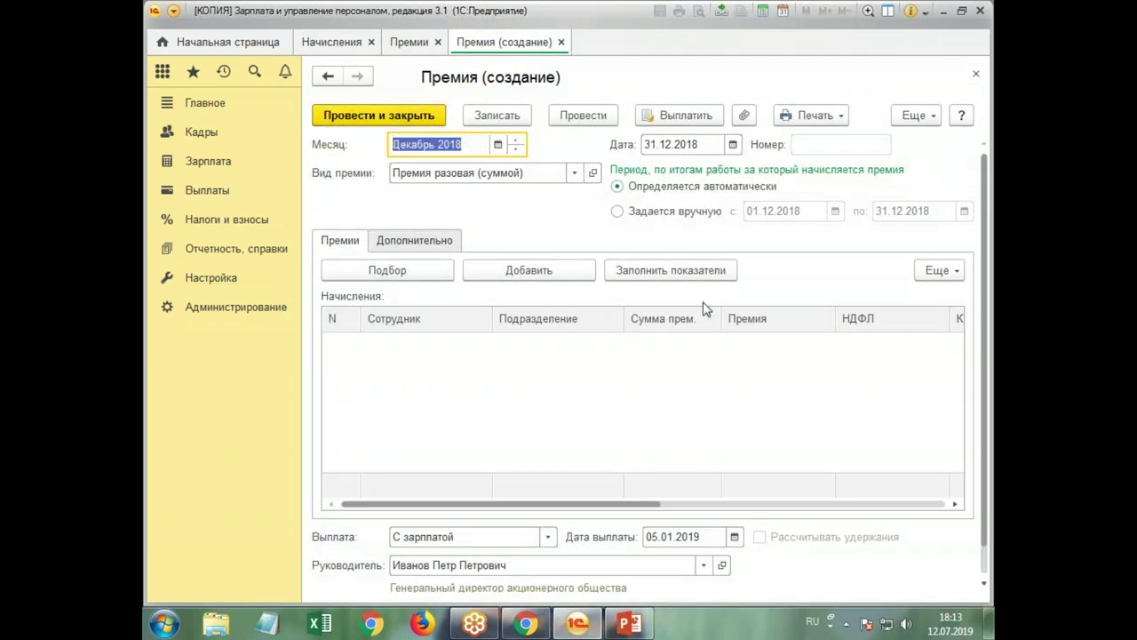
pyautogui.click(574, 173)
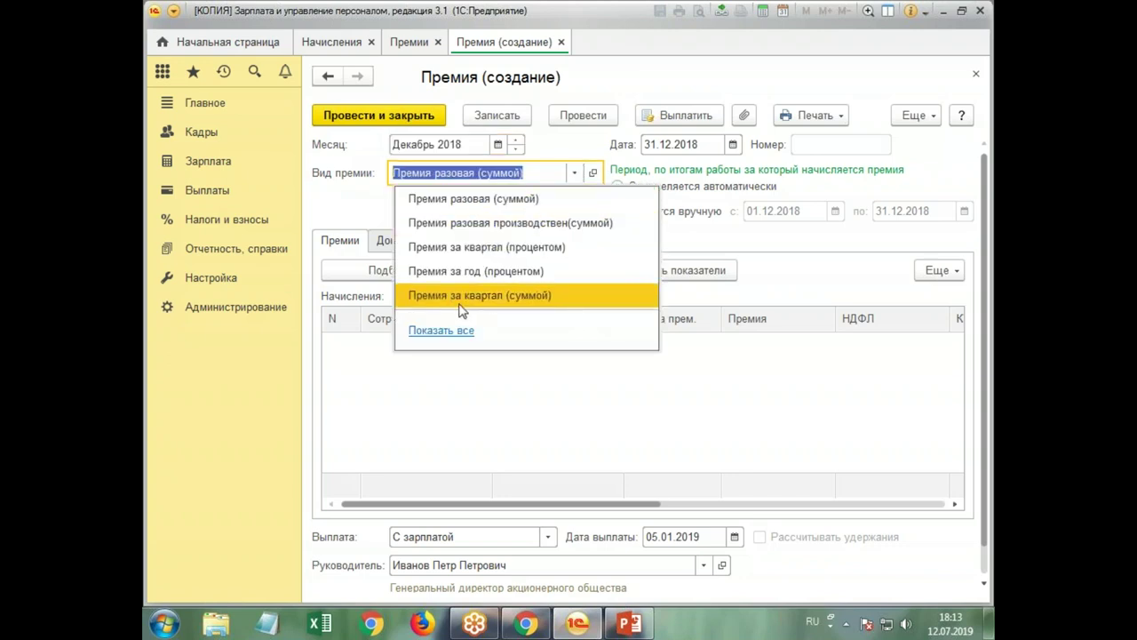
pyautogui.click(443, 331)
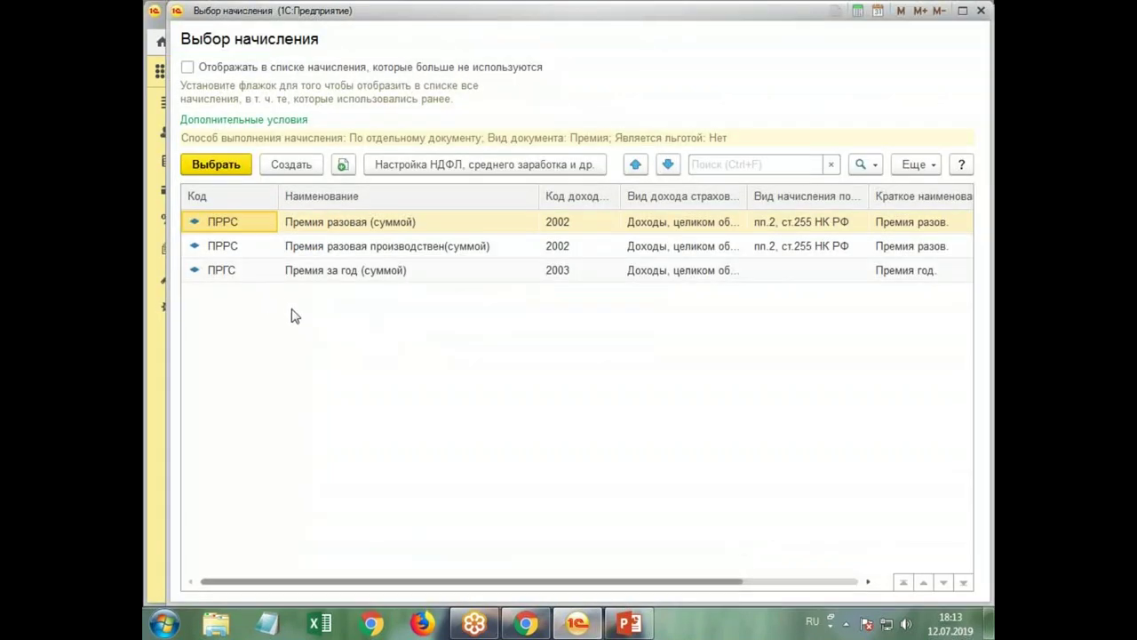
pyautogui.doubleClick(358, 272)
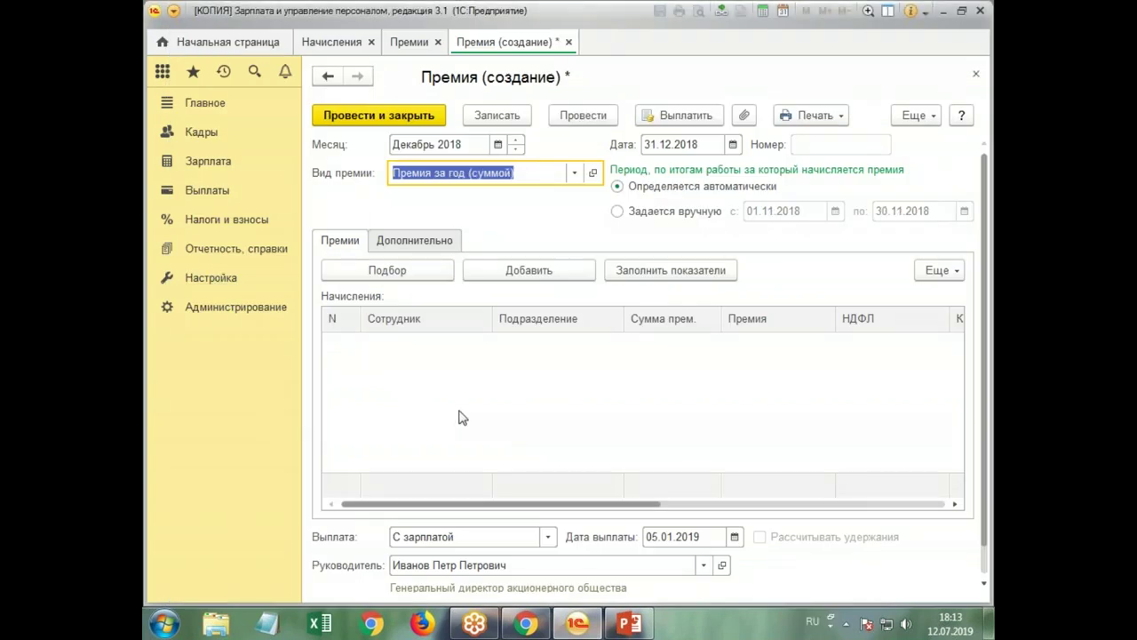
pyautogui.click(529, 270)
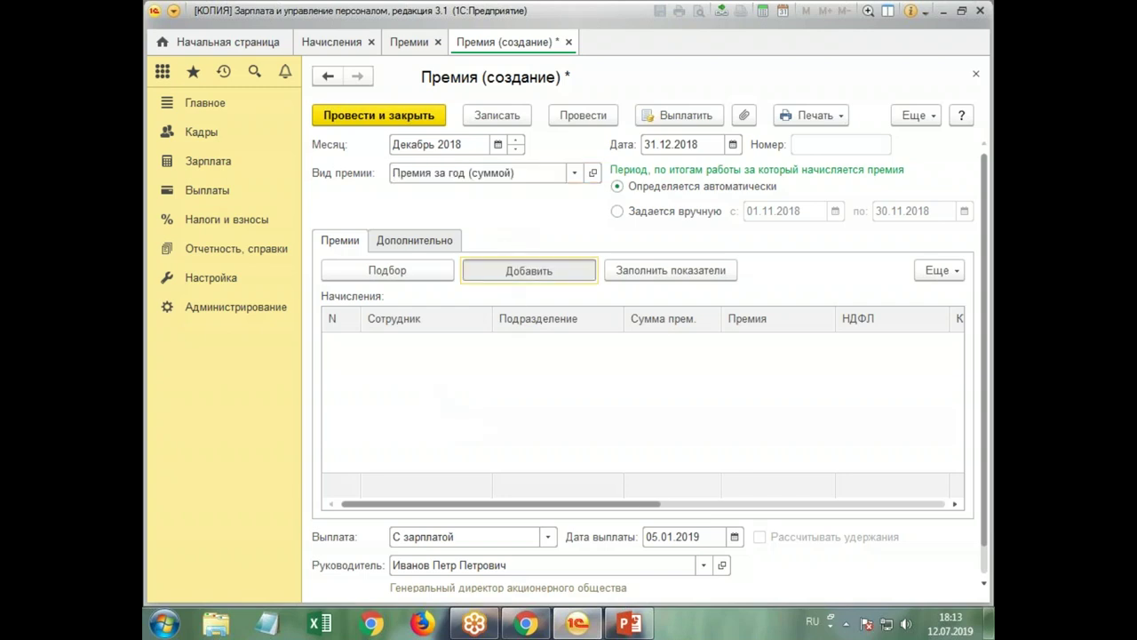
pyautogui.press('Escape')
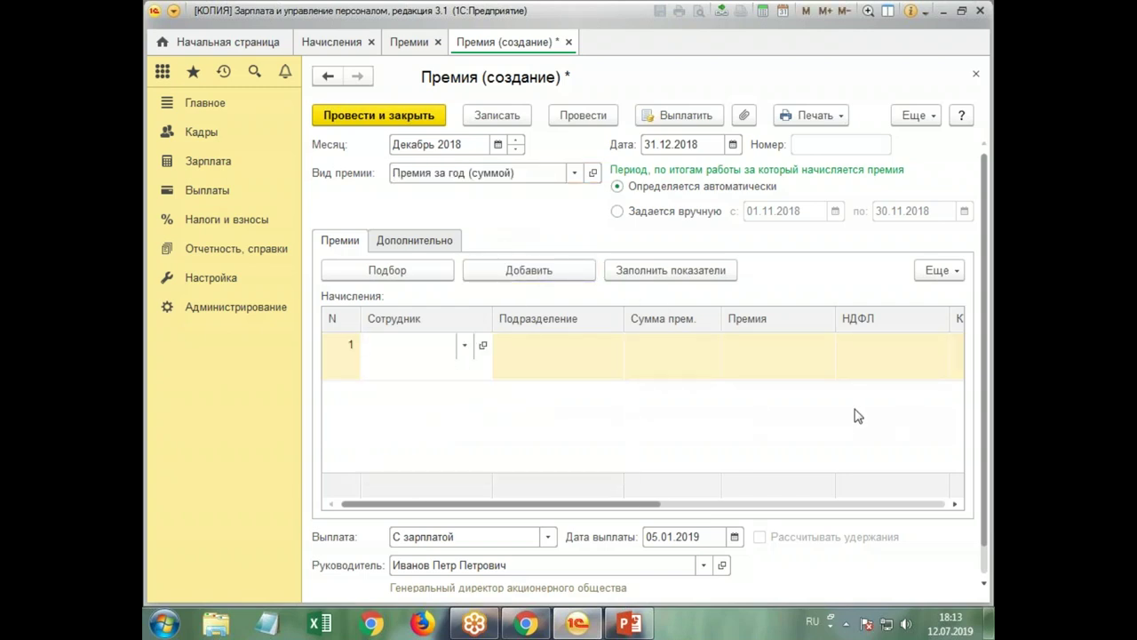
pyautogui.press('Escape')
# - Pick the chief accountant and, with the employee list sorted by name and dated 01.01.2019, the cook hired on 01.01.2019 into the bonus document
pyautogui.click(425, 277)
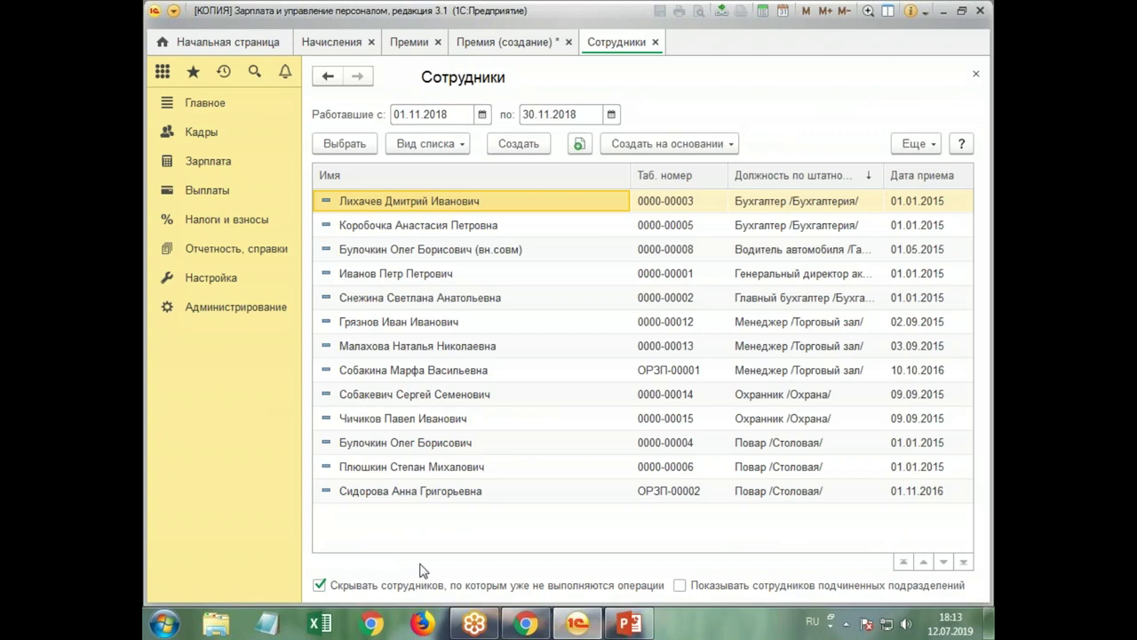
pyautogui.doubleClick(384, 300)
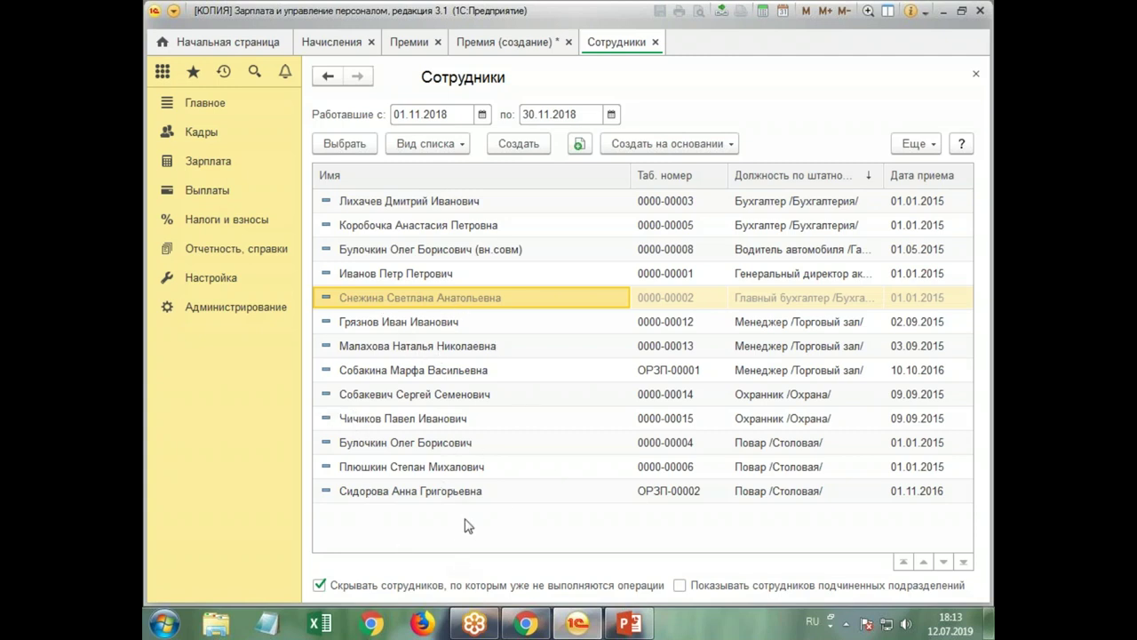
pyautogui.click(449, 177)
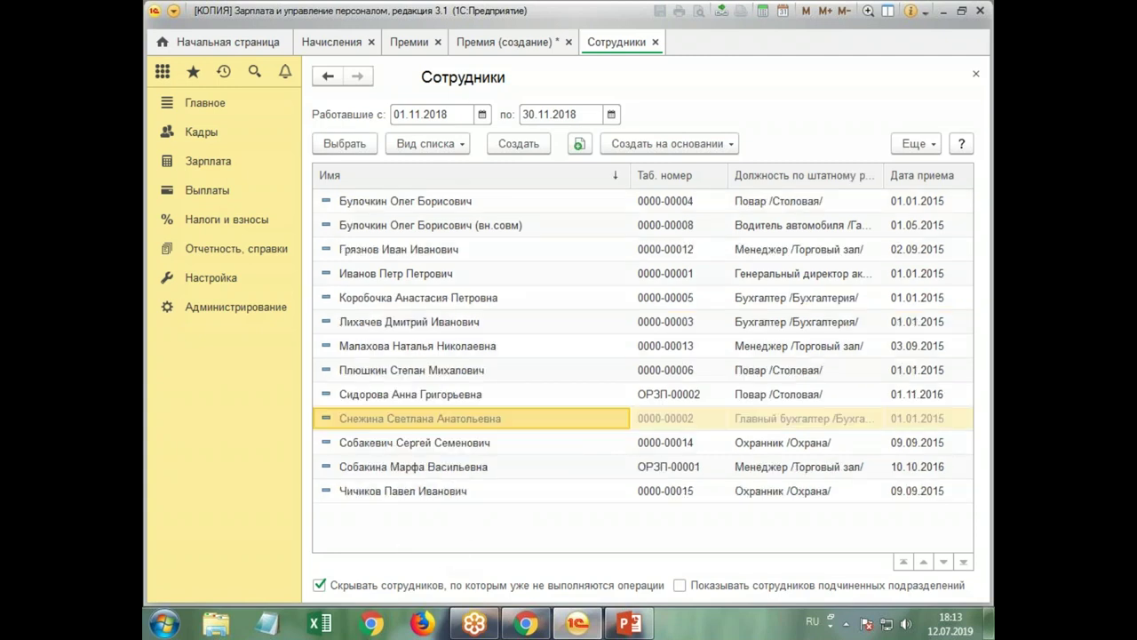
pyautogui.click(458, 113)
pyautogui.write('01.01.2019')
pyautogui.press('Tab')
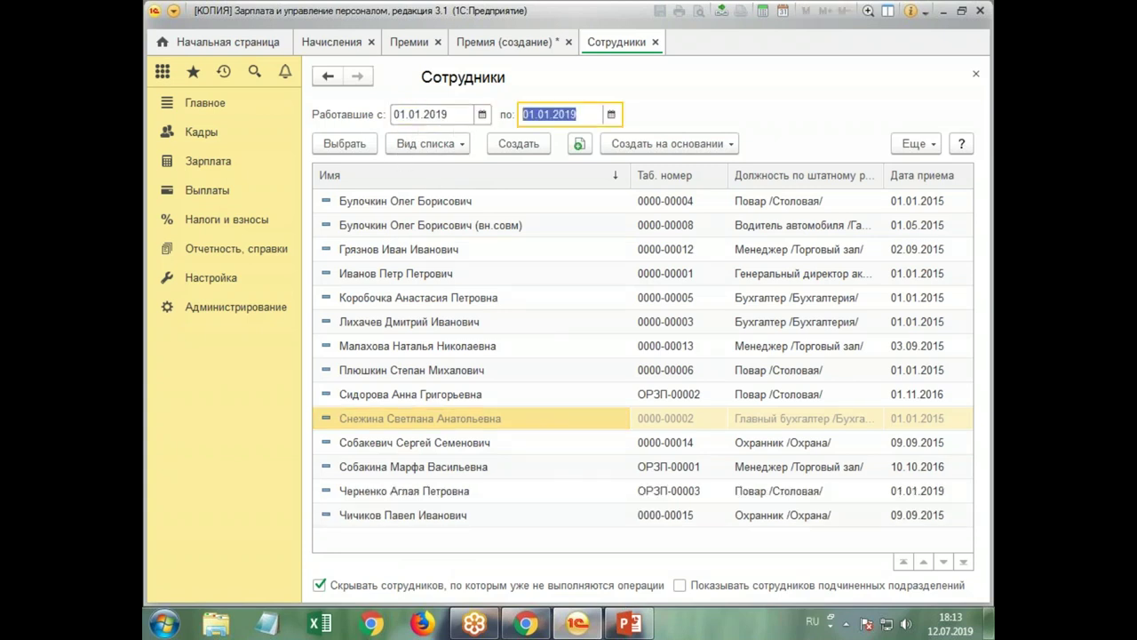
pyautogui.click(379, 501)
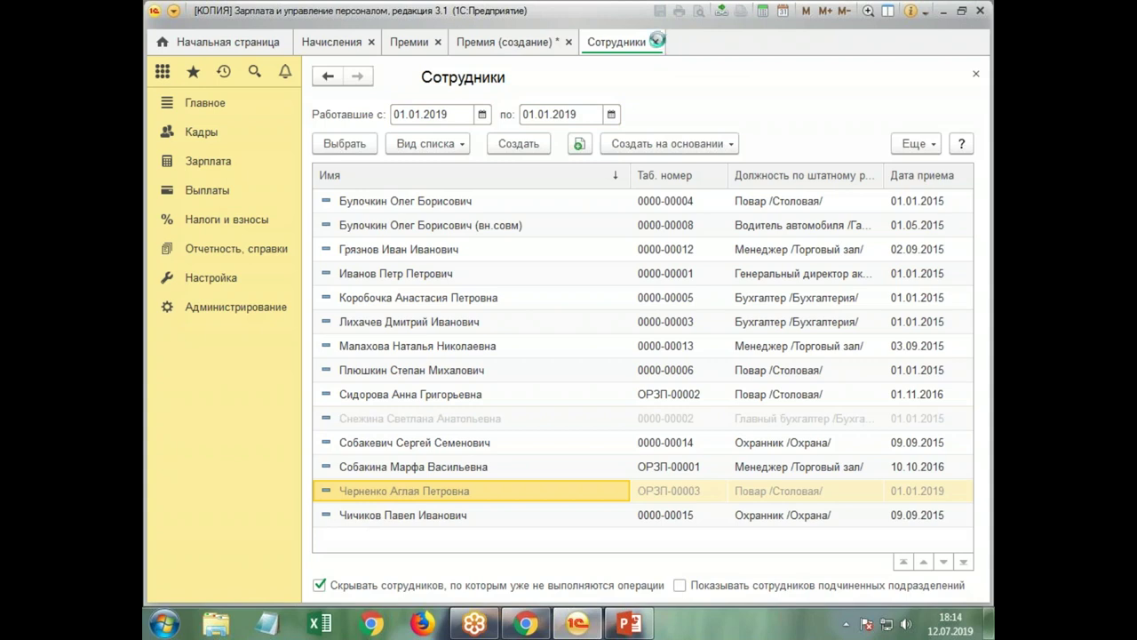
pyautogui.click(655, 42)
pyautogui.click(546, 407)
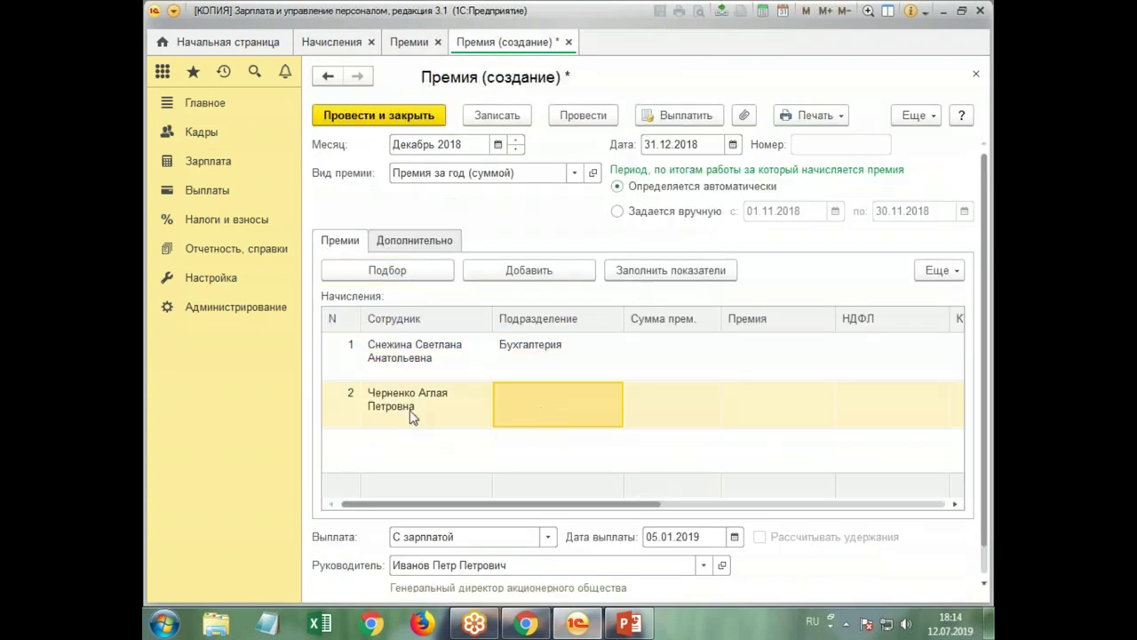
# - Try 01.01.2019 as the bonus document's date, and set it to 24.01.2019
pyautogui.doubleClick(701, 147)
pyautogui.write('01.01.2019')
pyautogui.press('Tab')
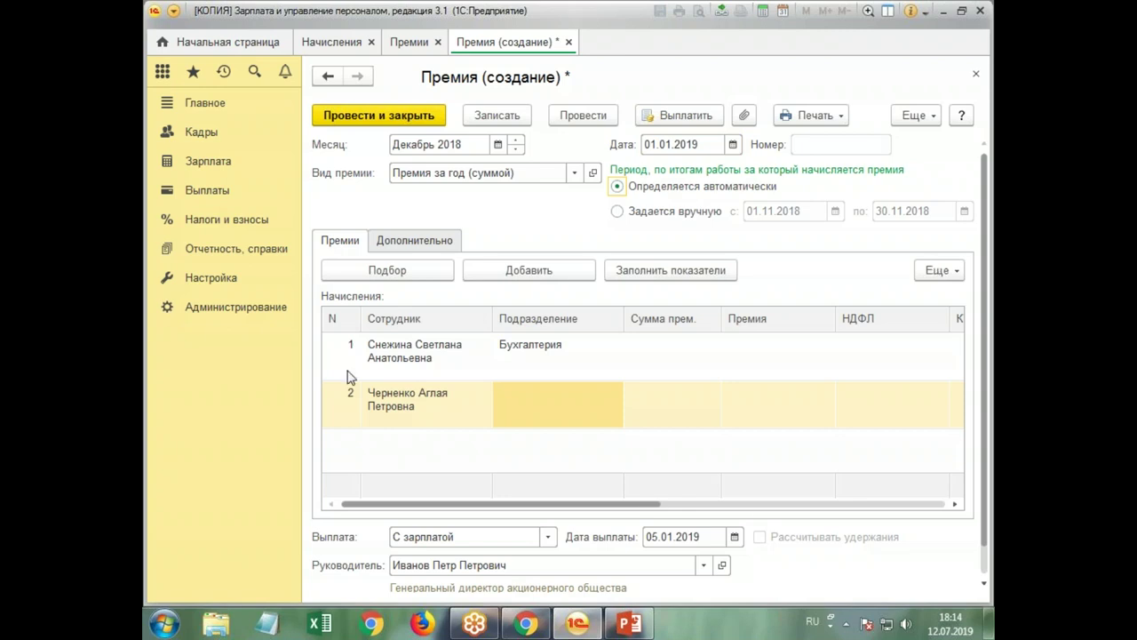
pyautogui.click(733, 144)
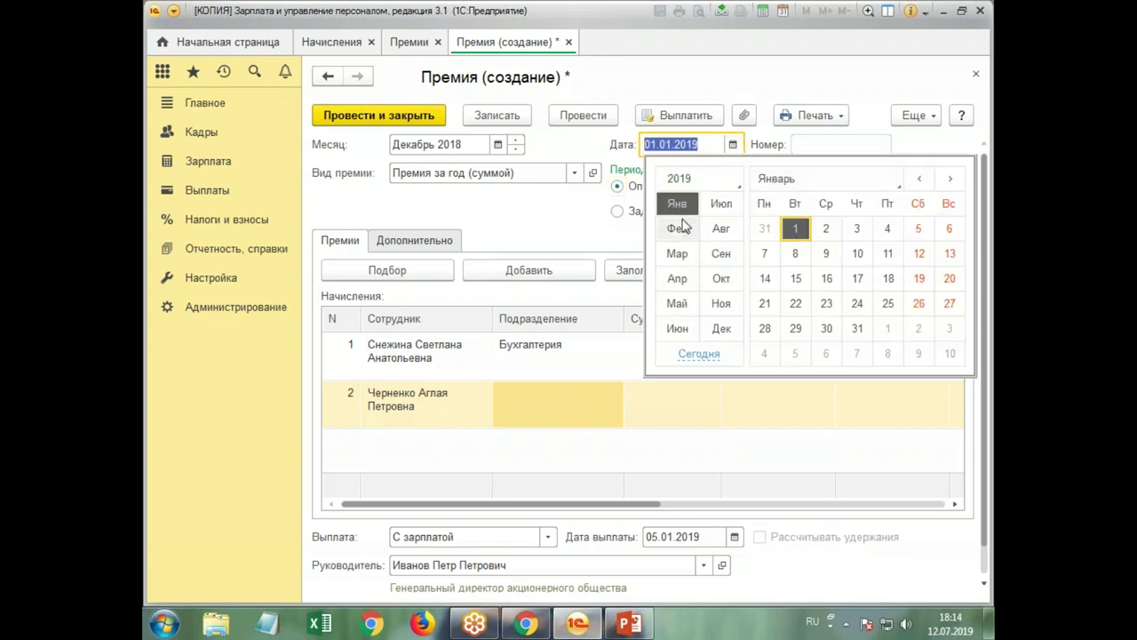
pyautogui.click(857, 303)
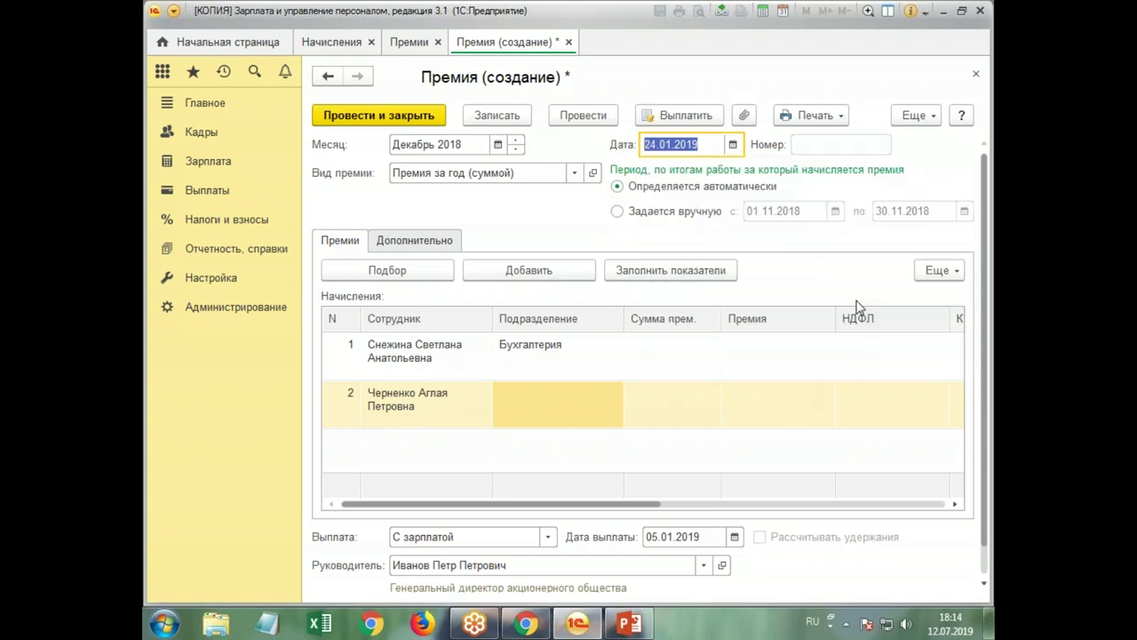
# - Reselect the cook hired on 01.01.2019 in the second row, using the employee list with its period set to 01.01.2019
pyautogui.click(418, 401)
pyautogui.click(418, 402)
pyautogui.click(476, 465)
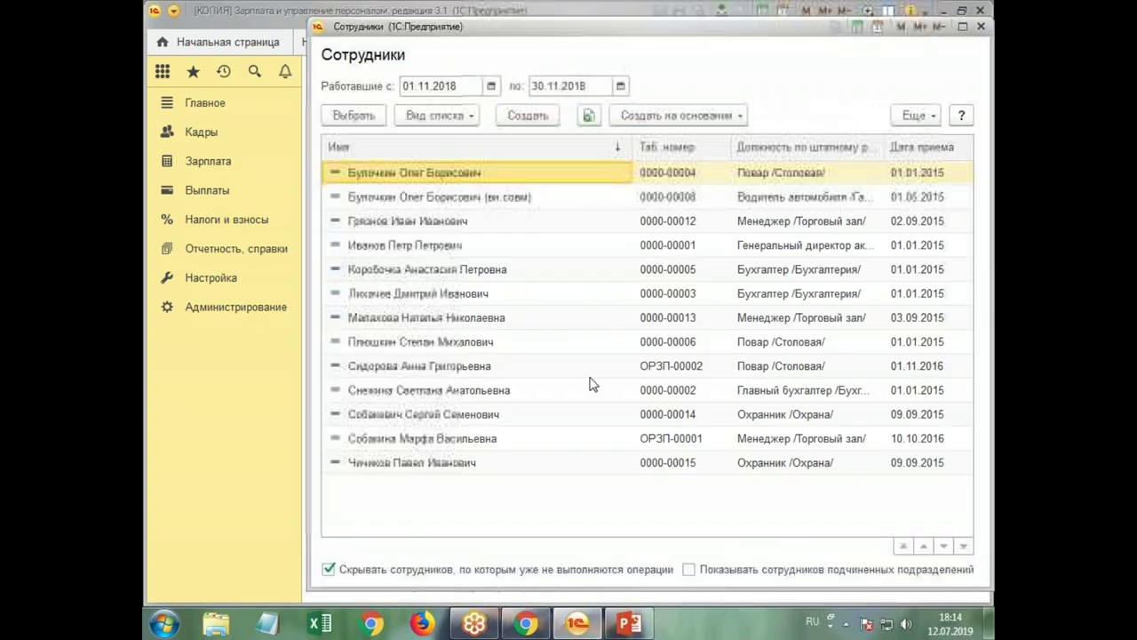
pyautogui.click(445, 89)
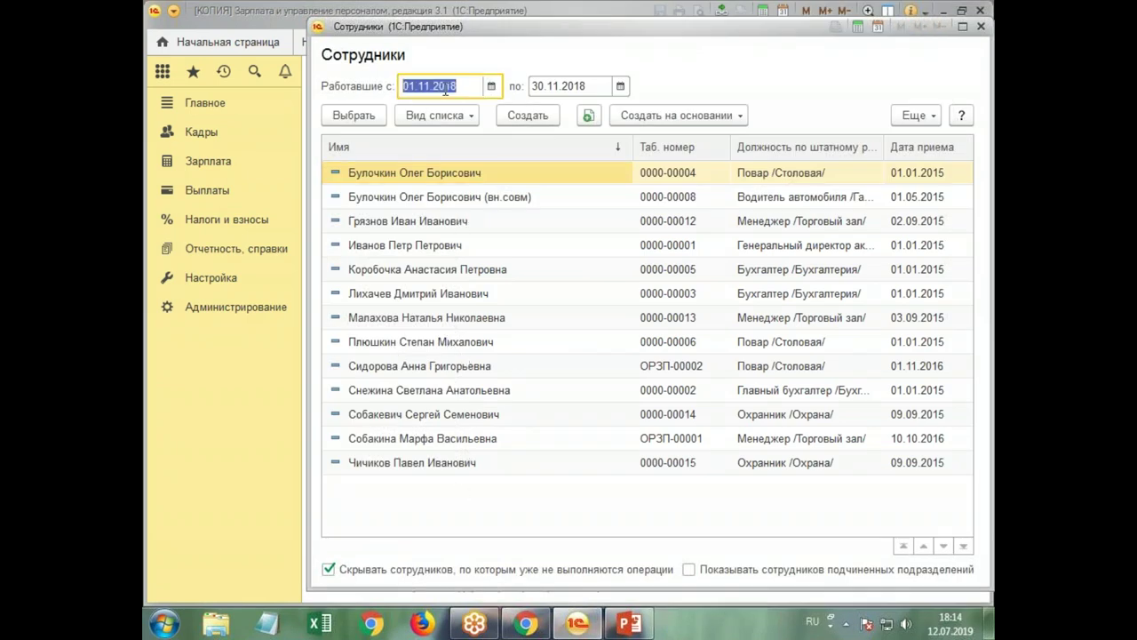
pyautogui.write('01.01.')
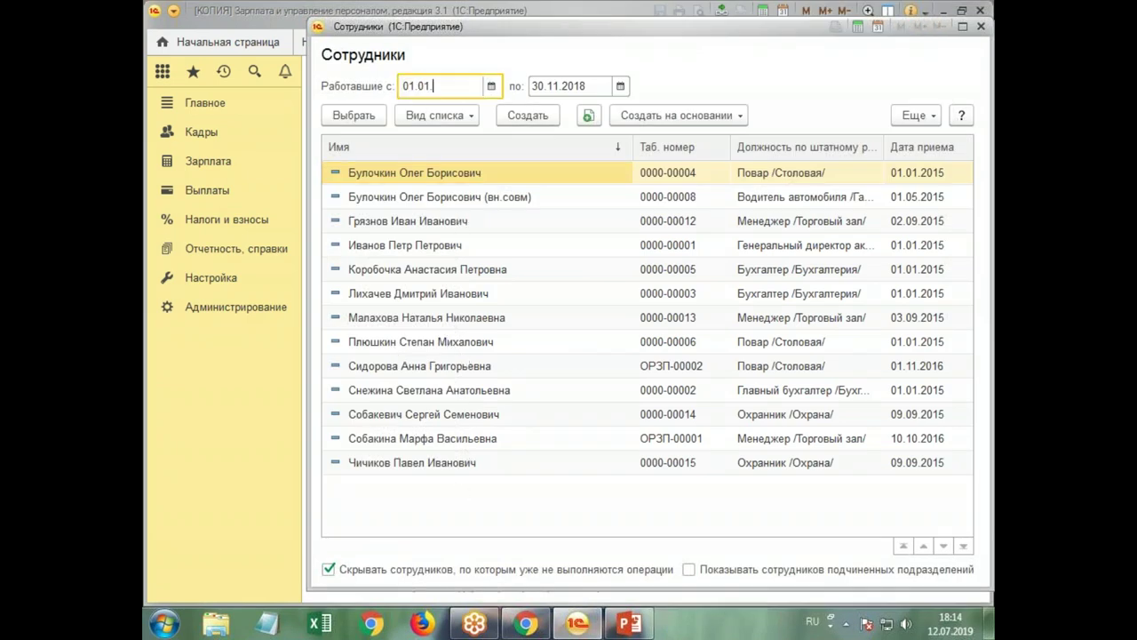
pyautogui.write('2019')
pyautogui.press('Tab')
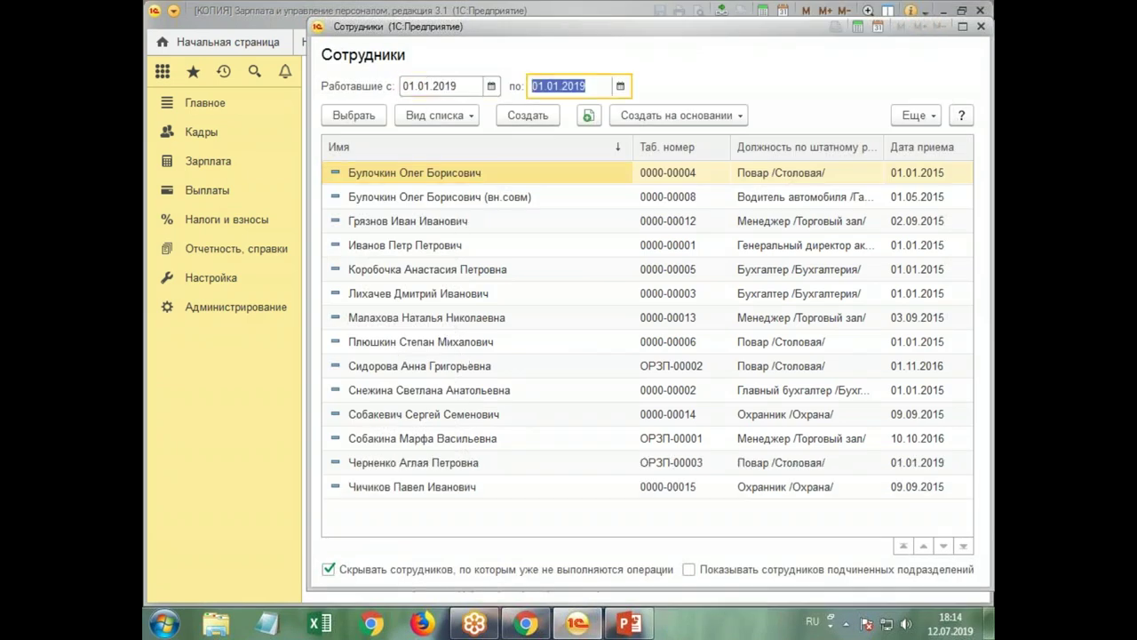
pyautogui.doubleClick(443, 464)
pyautogui.click(506, 417)
# - Choose the same cook once more from the suggestions for the second row and confirm the entry
pyautogui.click(464, 393)
pyautogui.click(463, 399)
pyautogui.click(462, 397)
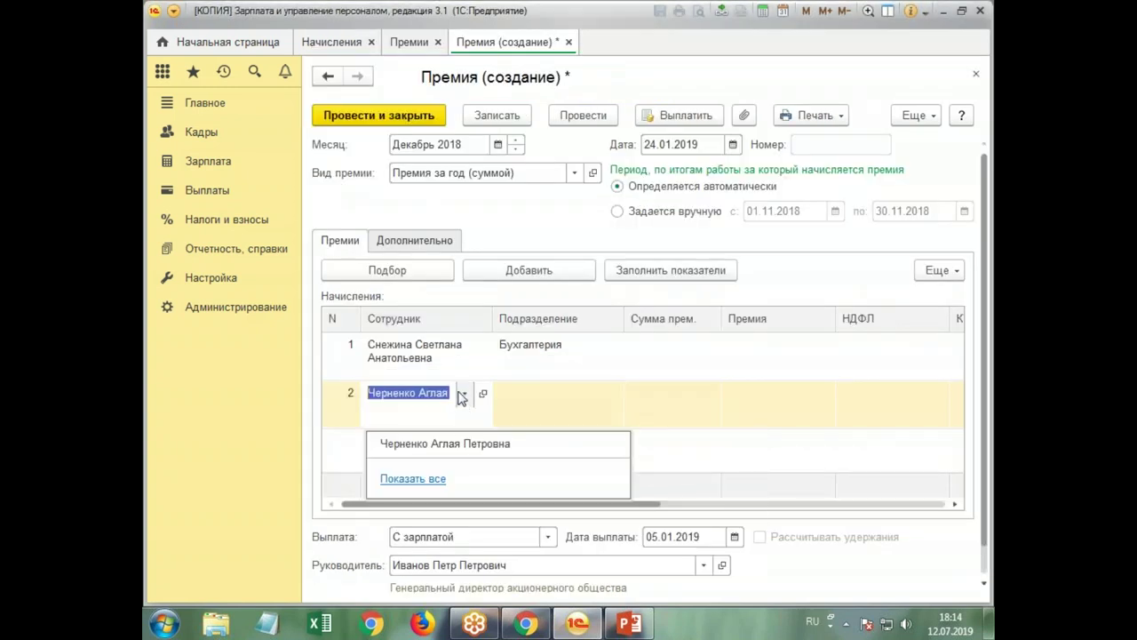
pyautogui.click(449, 446)
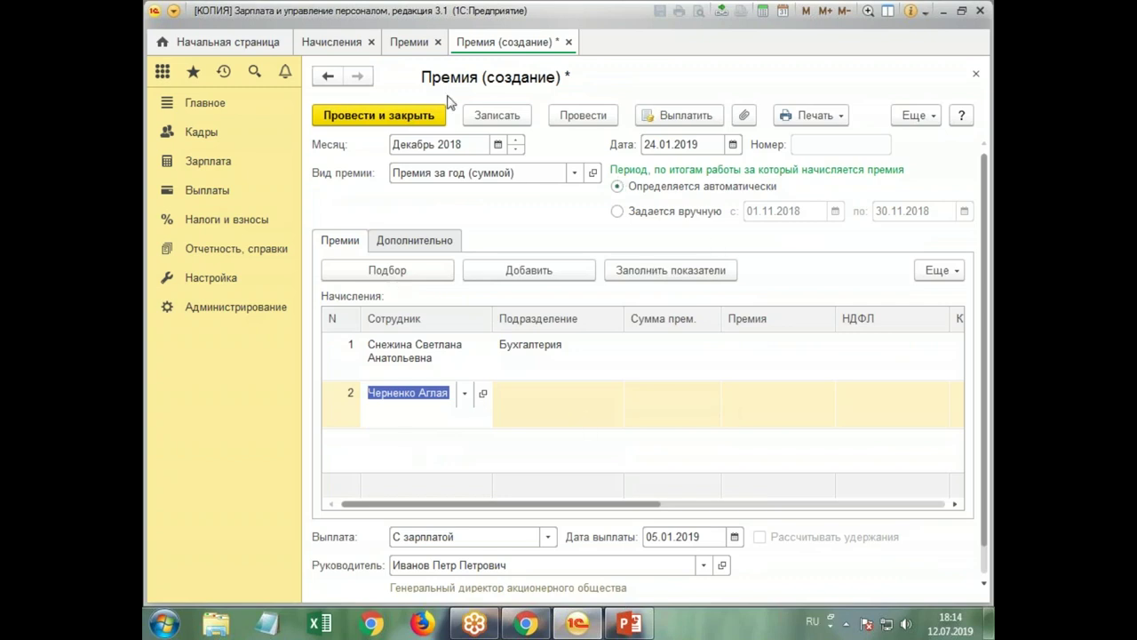
pyautogui.press('Return')
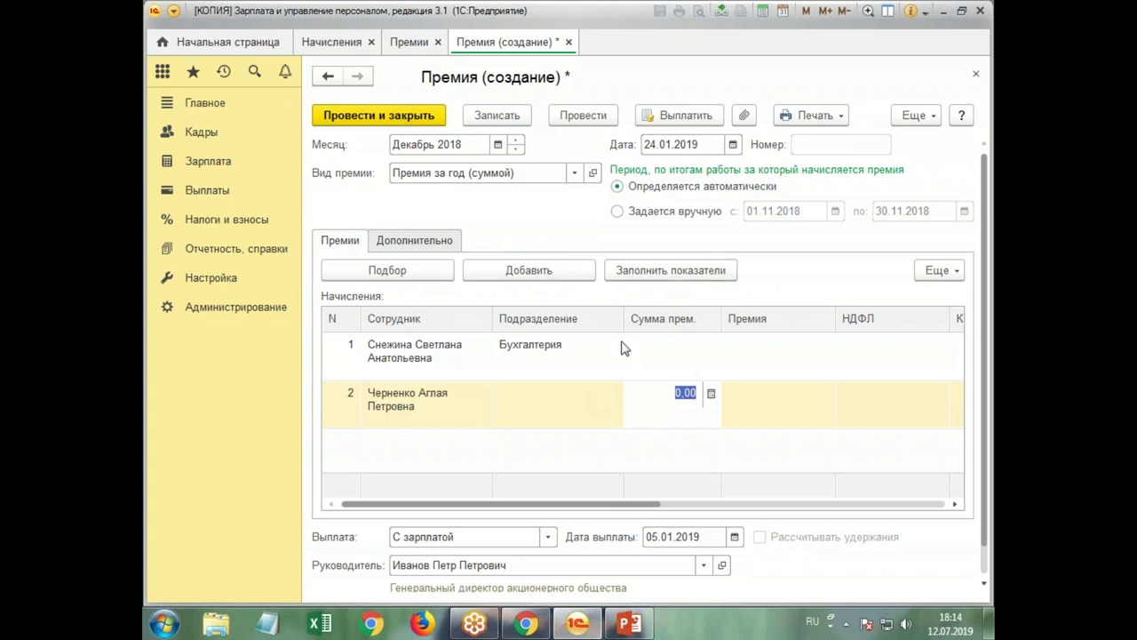
# - Fill the bonus amount indicator with 10 000 for all employee rows
pyautogui.click(668, 355)
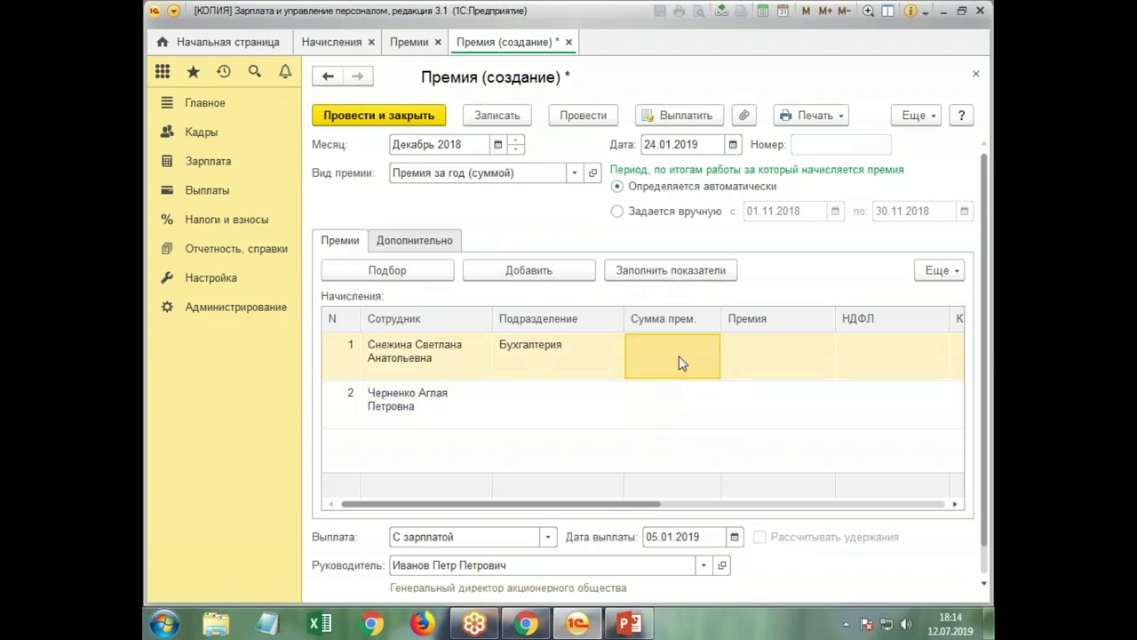
pyautogui.click(675, 270)
pyautogui.click(587, 334)
pyautogui.click(745, 329)
pyautogui.press('Tab')
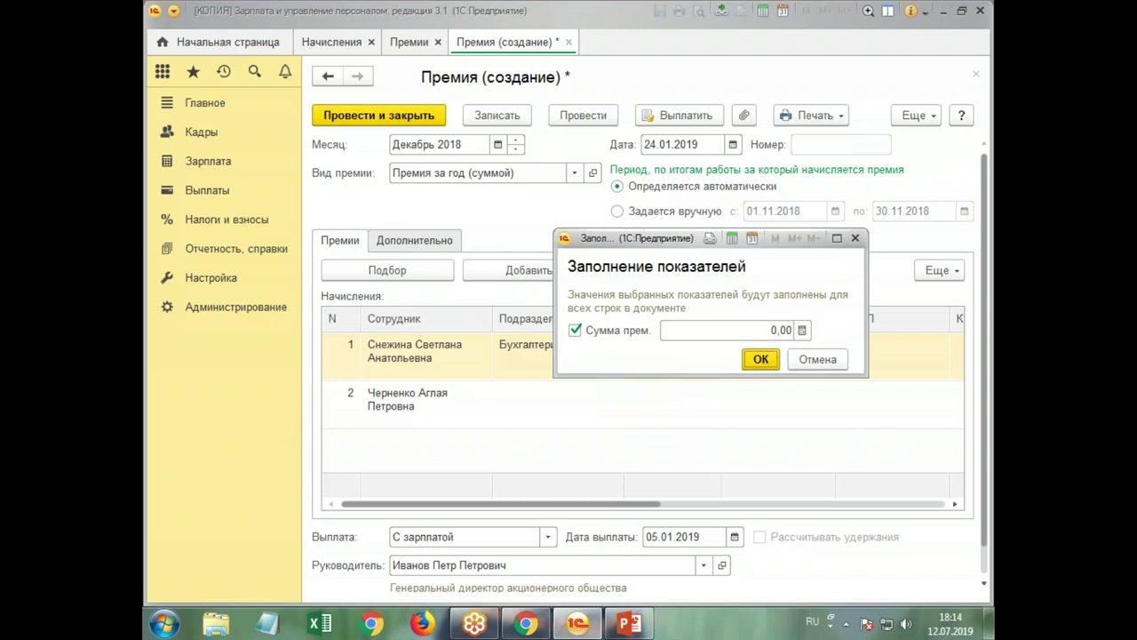
pyautogui.click(756, 330)
pyautogui.write('10')
pyautogui.press('Tab')
pyautogui.click(761, 360)
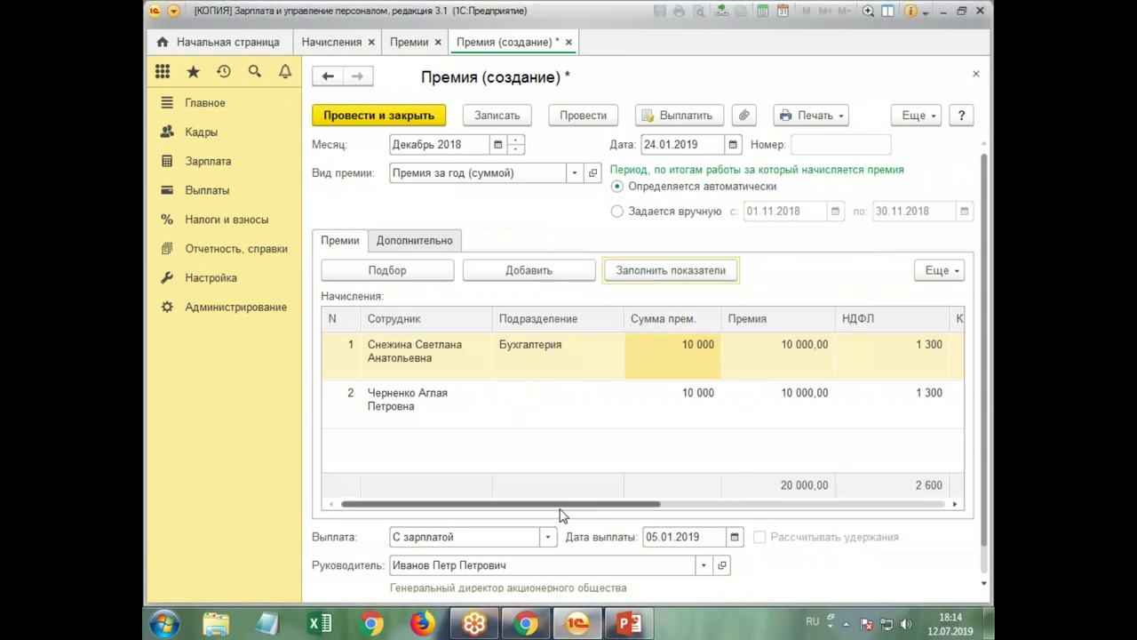
# - Switch the bonus payout option to "В межрасчетный период"
pyautogui.moveTo(561, 511); pyautogui.dragTo(703, 511)
pyautogui.click(706, 535)
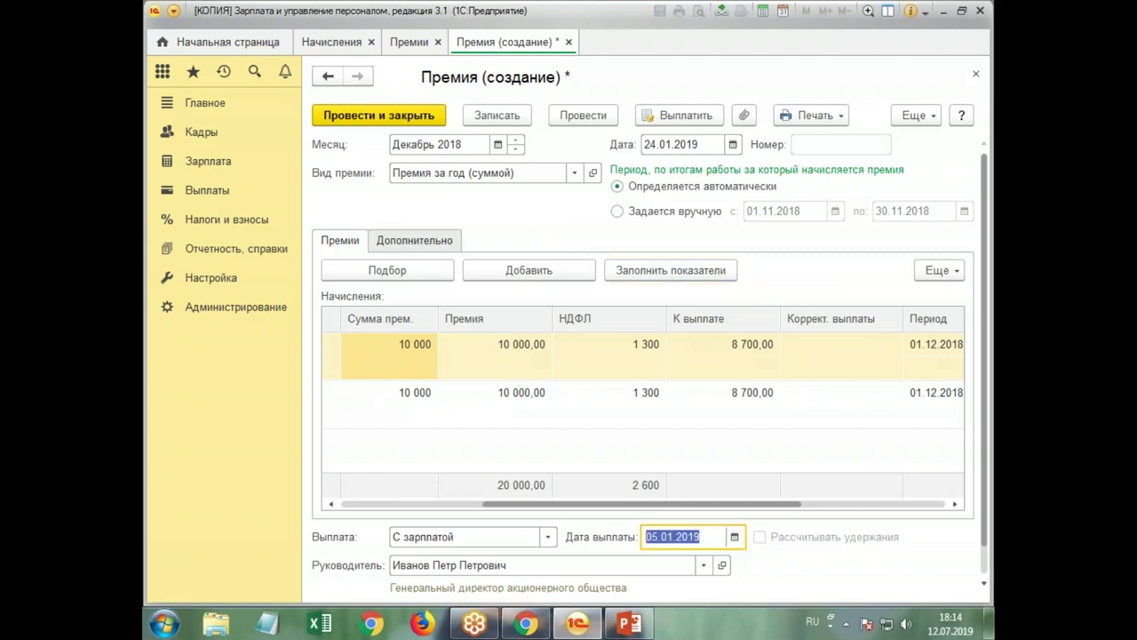
pyautogui.click(544, 537)
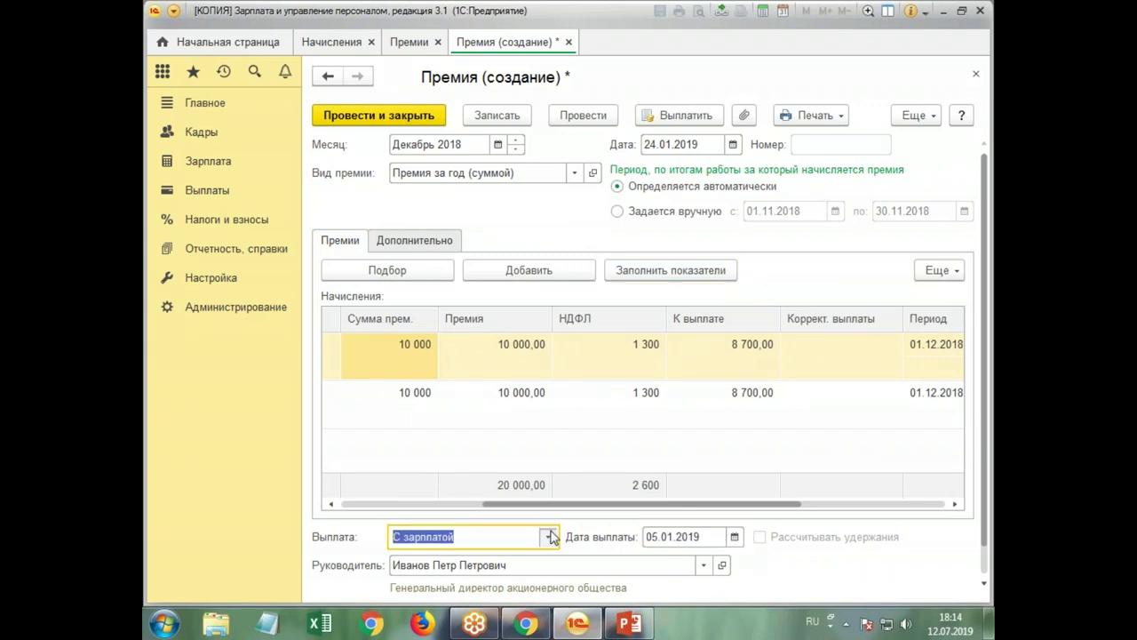
pyautogui.click(489, 487)
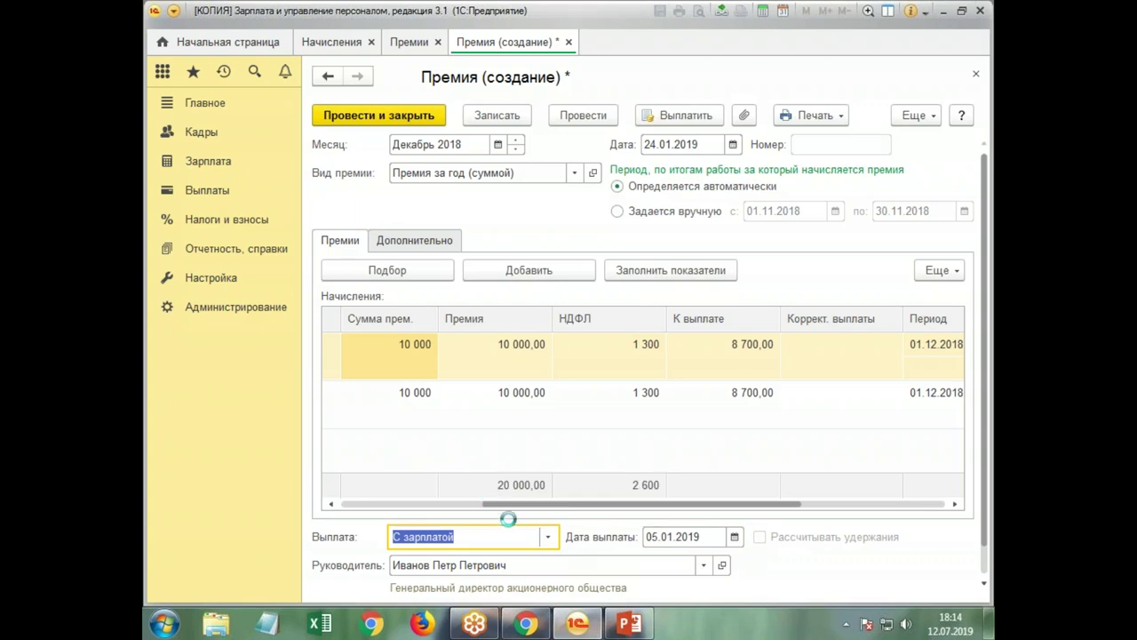
# - Set the bonus payment date to 28.01.2019 and check the НДФЛ amounts for both employees
pyautogui.click(734, 537)
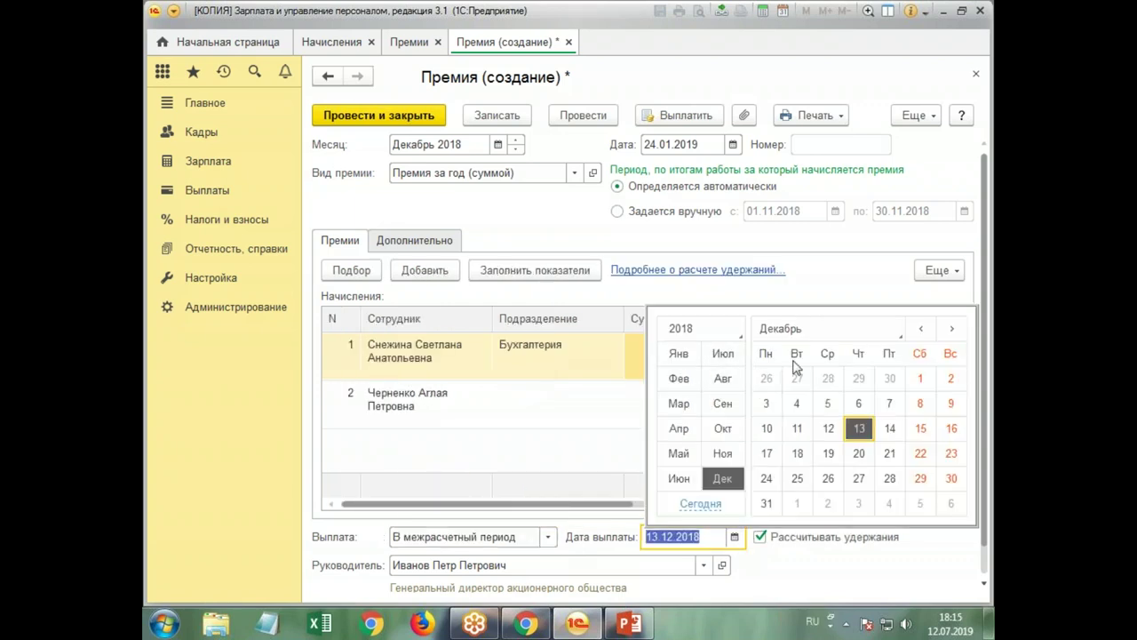
pyautogui.click(718, 333)
pyautogui.click(707, 353)
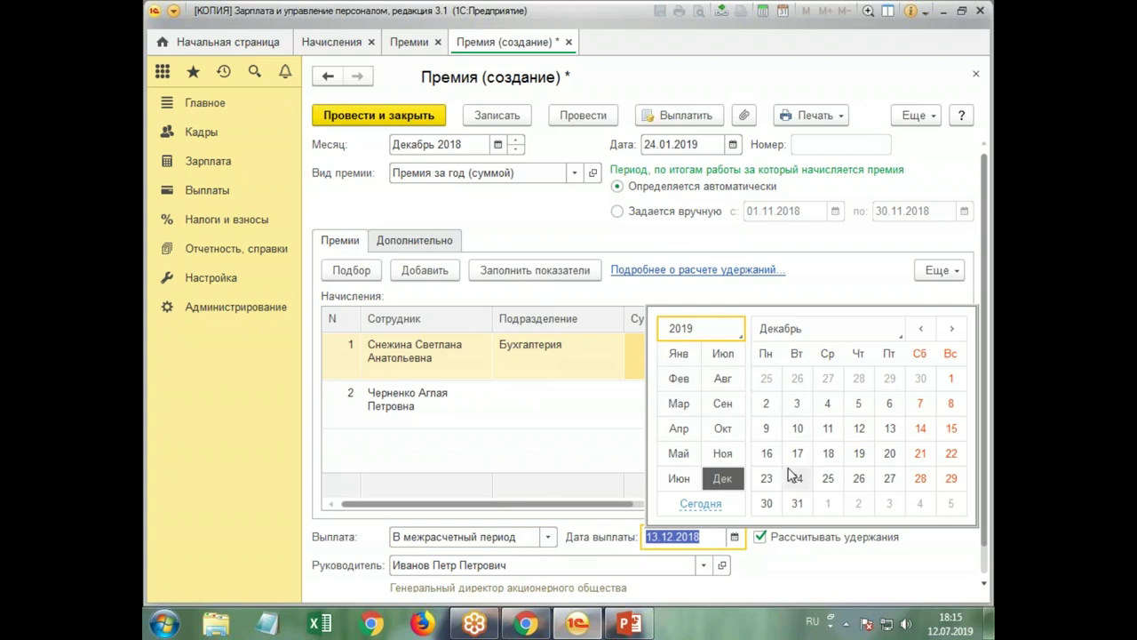
pyautogui.click(680, 355)
pyautogui.click(768, 479)
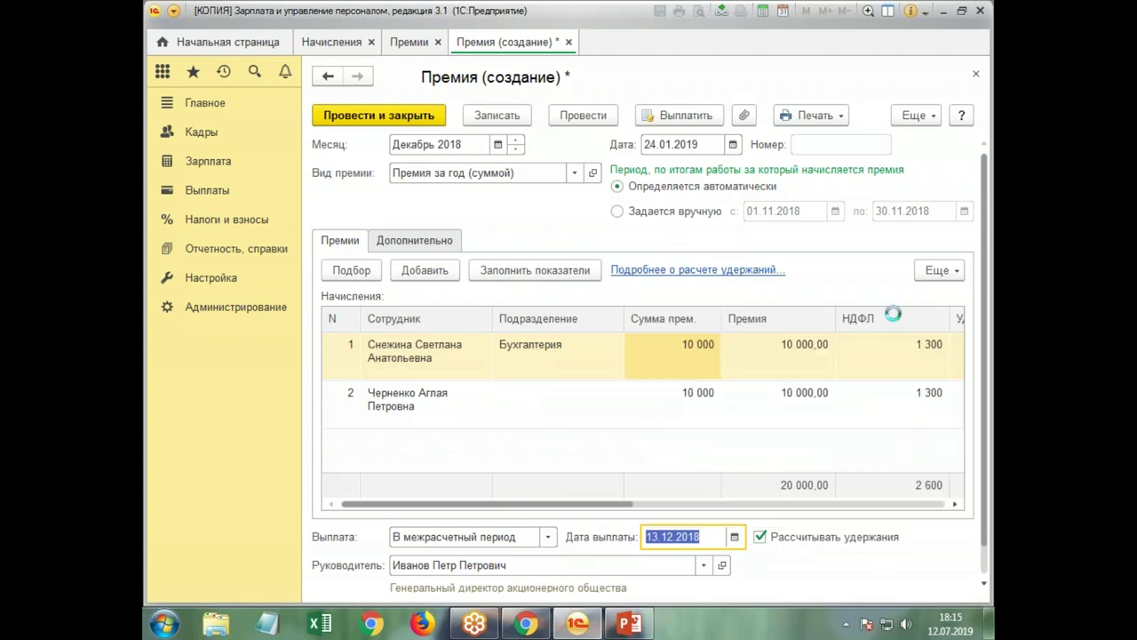
pyautogui.moveTo(594, 508); pyautogui.dragTo(678, 494)
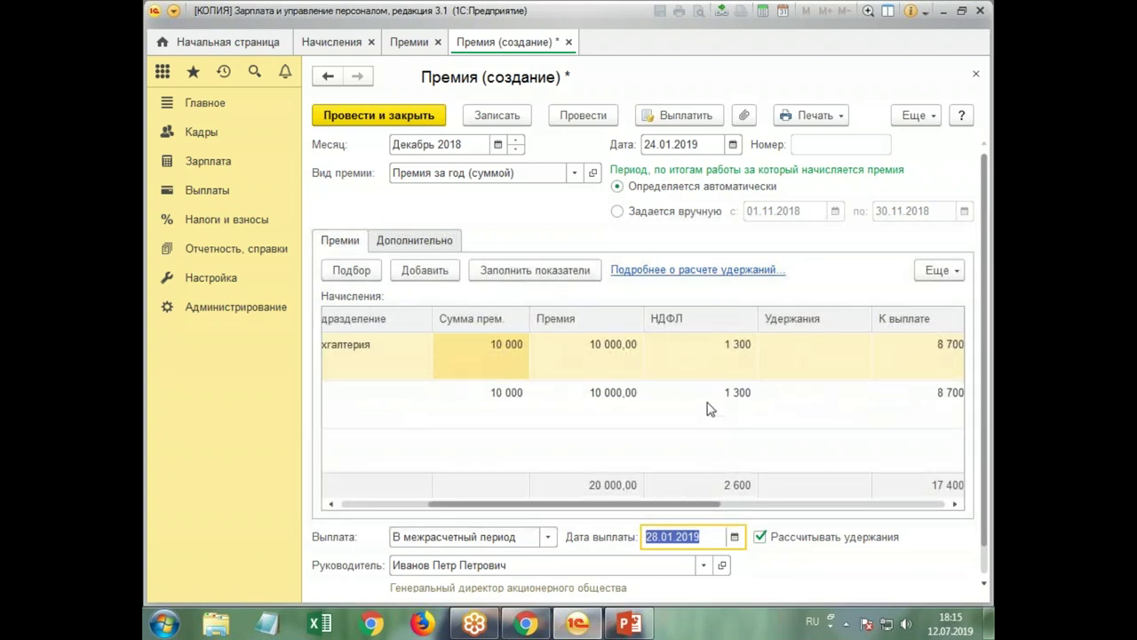
pyautogui.click(715, 349)
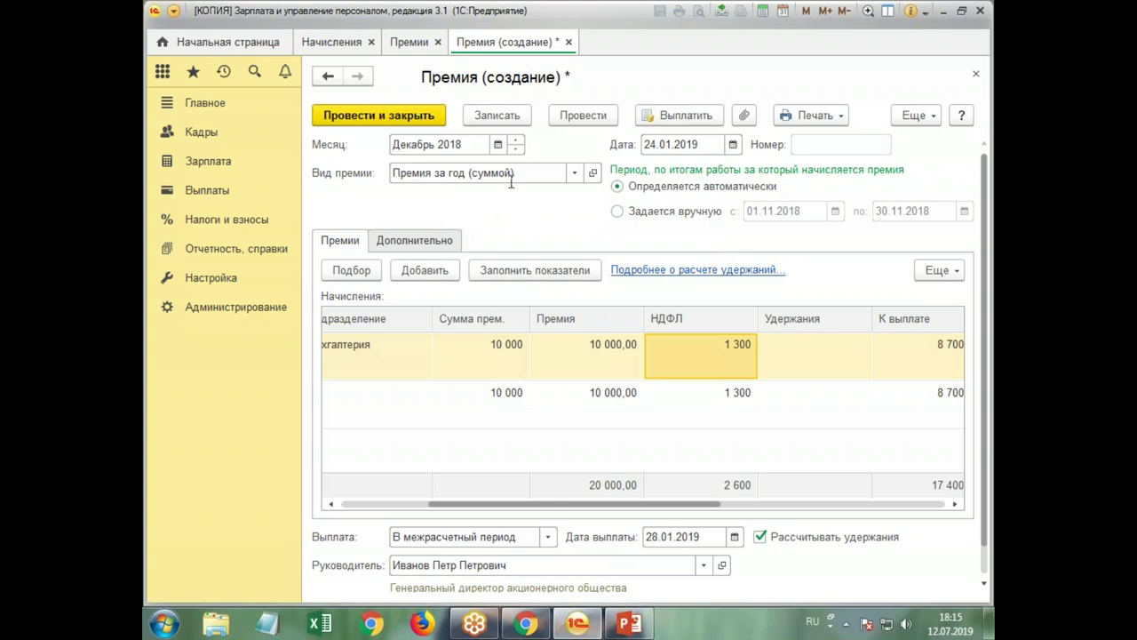
# - Set the НДФЛ income category of the "Премия за год (суммой)" accrual to "Прочие доходы" and save the accrual
pyautogui.click(594, 173)
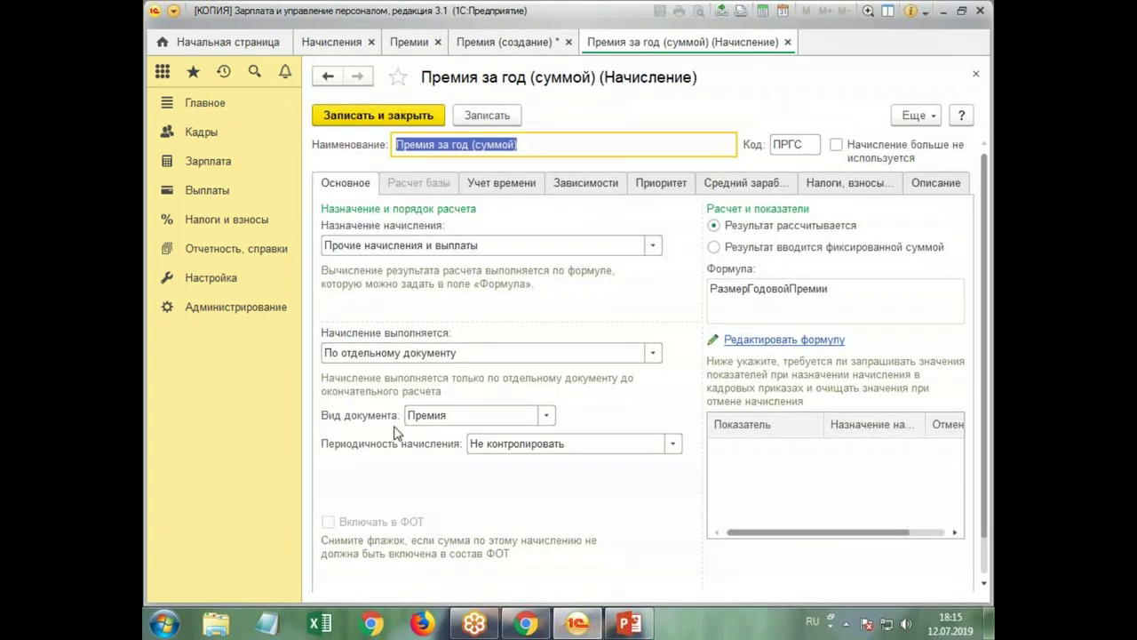
pyautogui.click(727, 186)
pyautogui.click(818, 186)
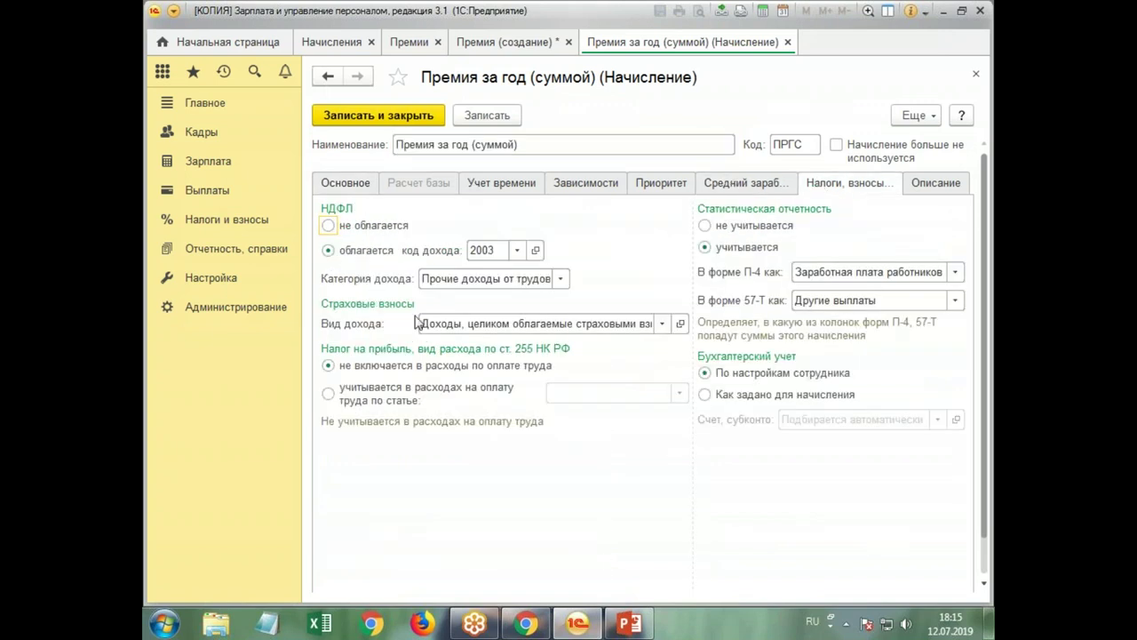
pyautogui.click(560, 279)
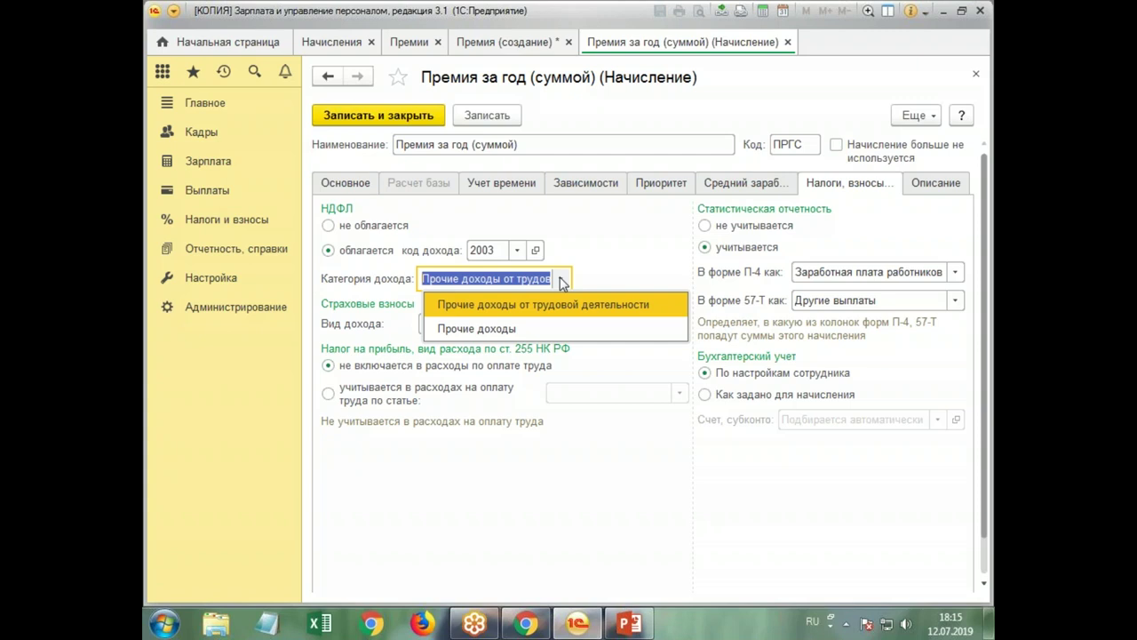
pyautogui.click(529, 328)
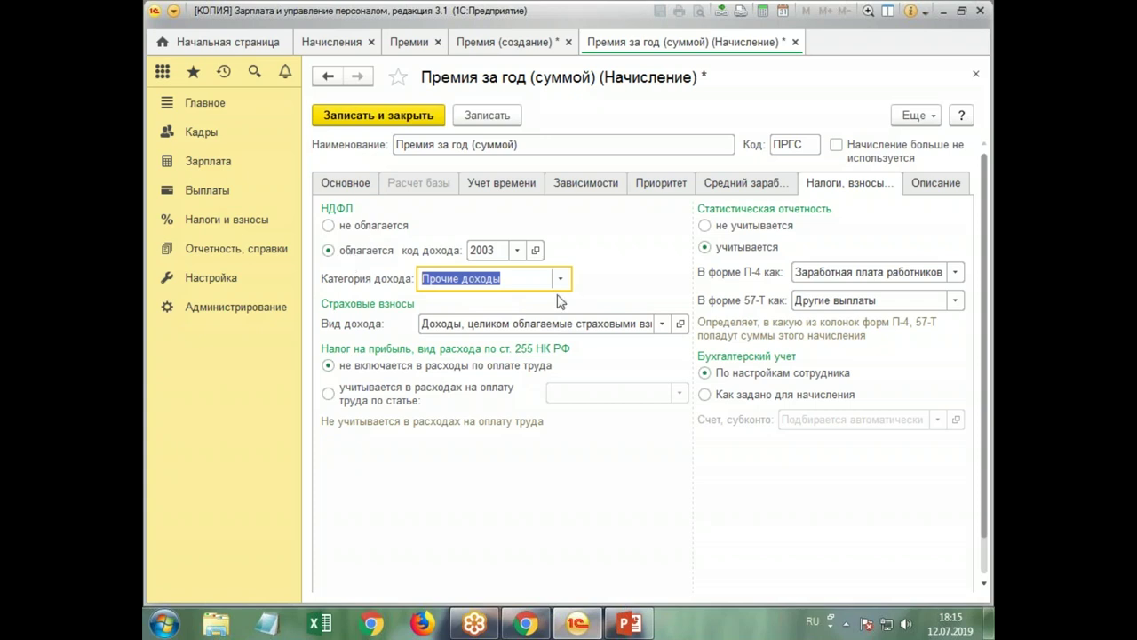
pyautogui.click(364, 116)
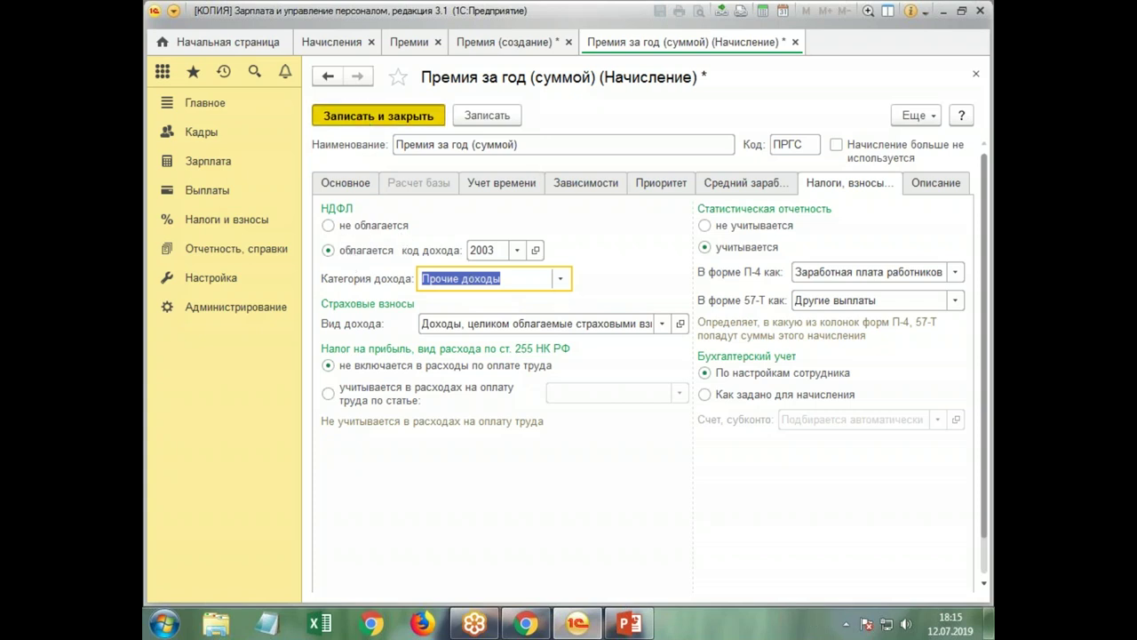
pyautogui.click(363, 116)
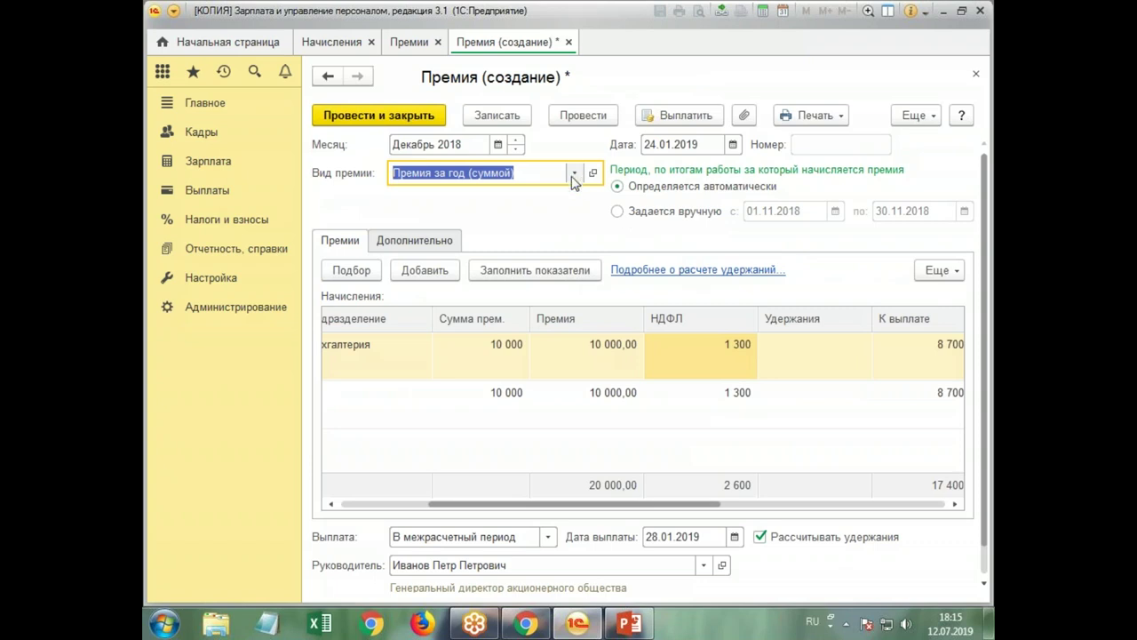
# - Reselect "Премия за год (суммой)" as the bonus type and fill the bonus amount indicator with 10 000 for all rows
pyautogui.click(574, 174)
pyautogui.click(504, 193)
pyautogui.click(533, 273)
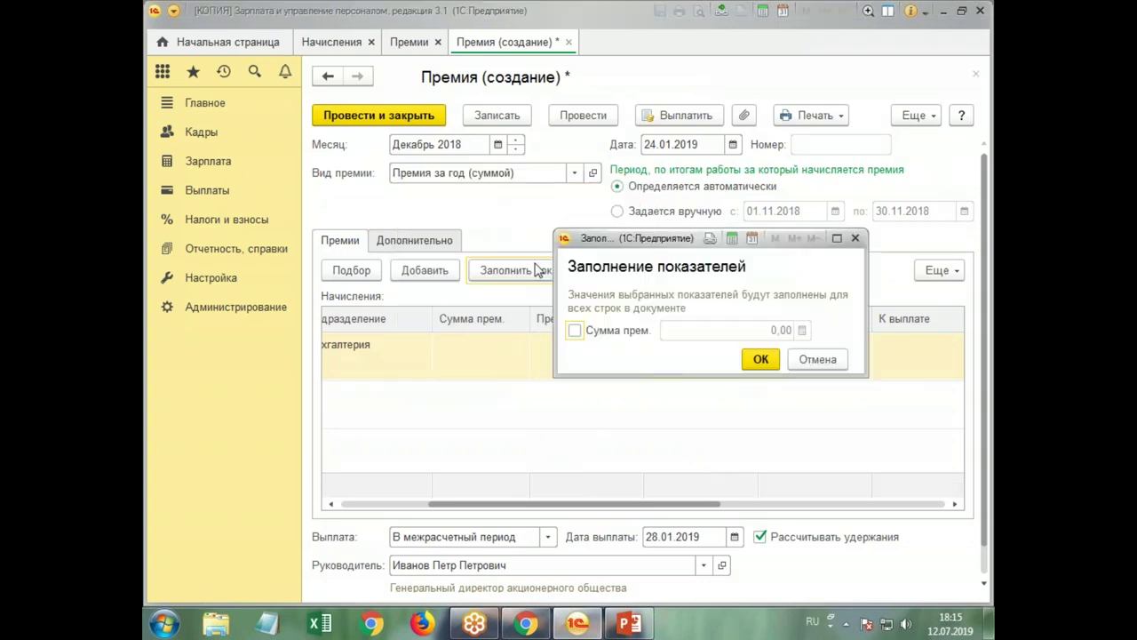
pyautogui.click(576, 330)
pyautogui.click(767, 330)
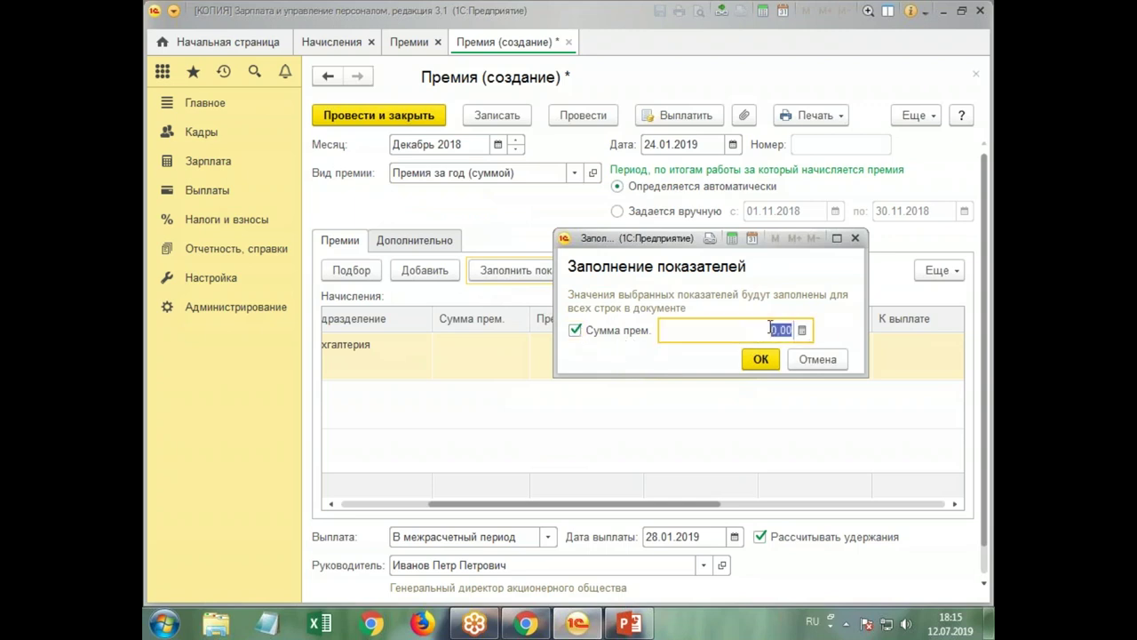
pyautogui.write('10 00')
pyautogui.press('Tab')
pyautogui.click(761, 359)
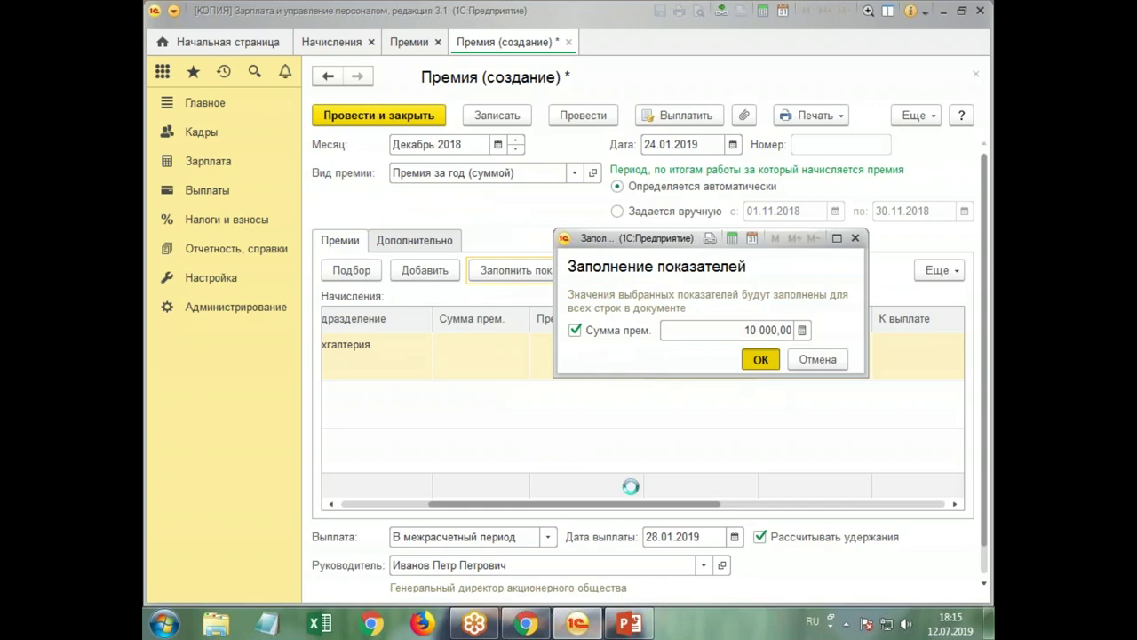
# - Review the recalculated НДФЛ in both employee rows and set the document month to Январь 2019
pyautogui.moveTo(658, 512); pyautogui.dragTo(675, 495)
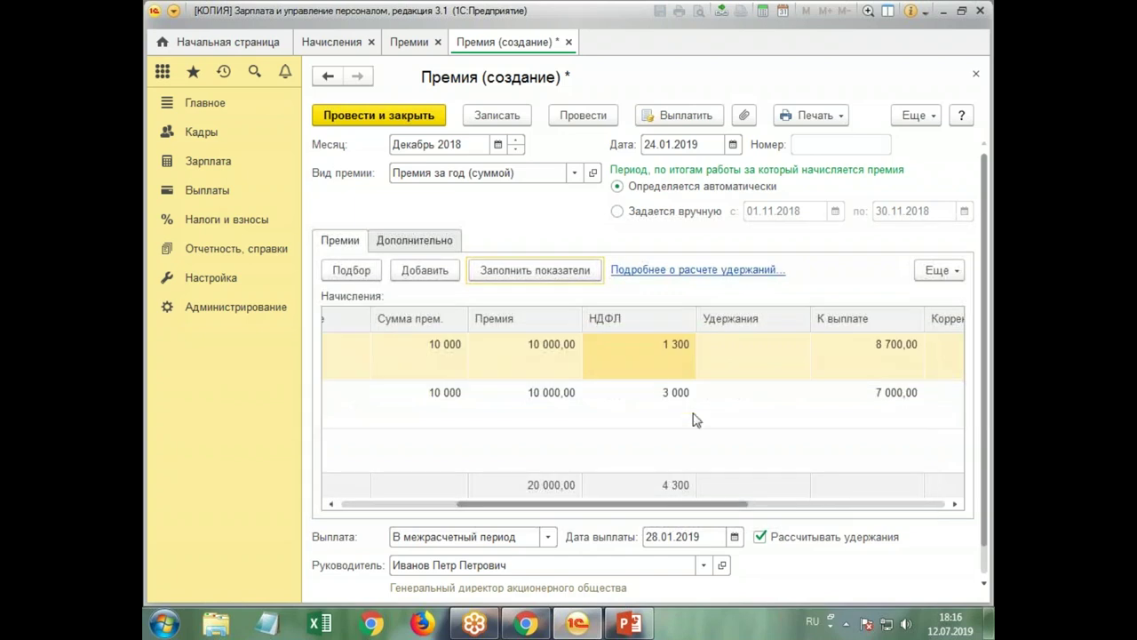
pyautogui.click(653, 398)
pyautogui.moveTo(560, 502); pyautogui.dragTo(414, 517)
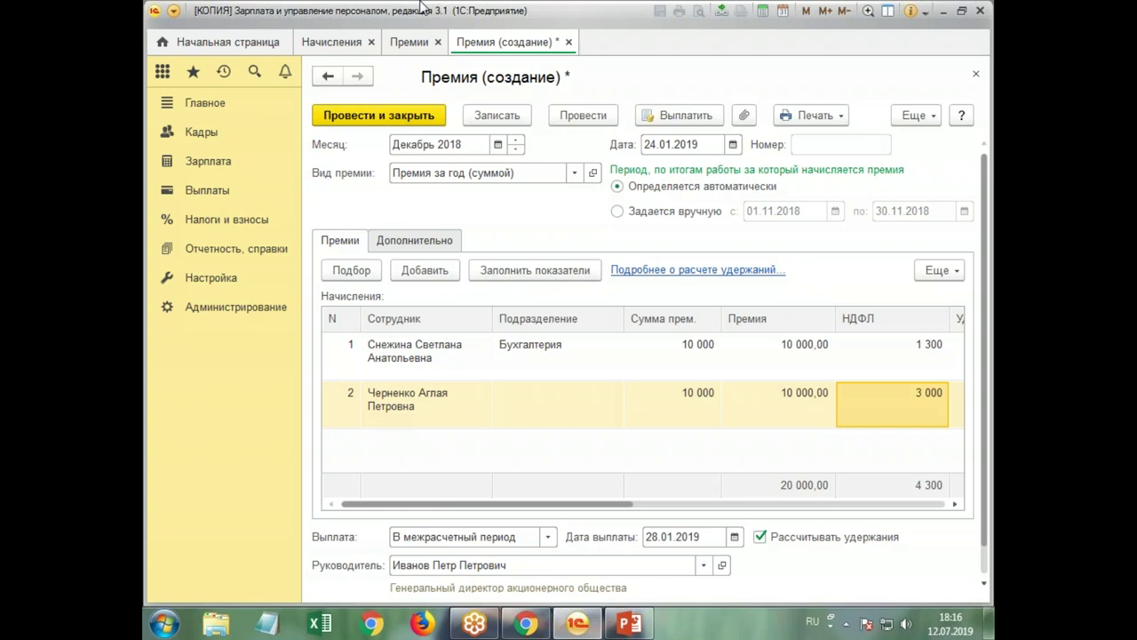
pyautogui.click(517, 140)
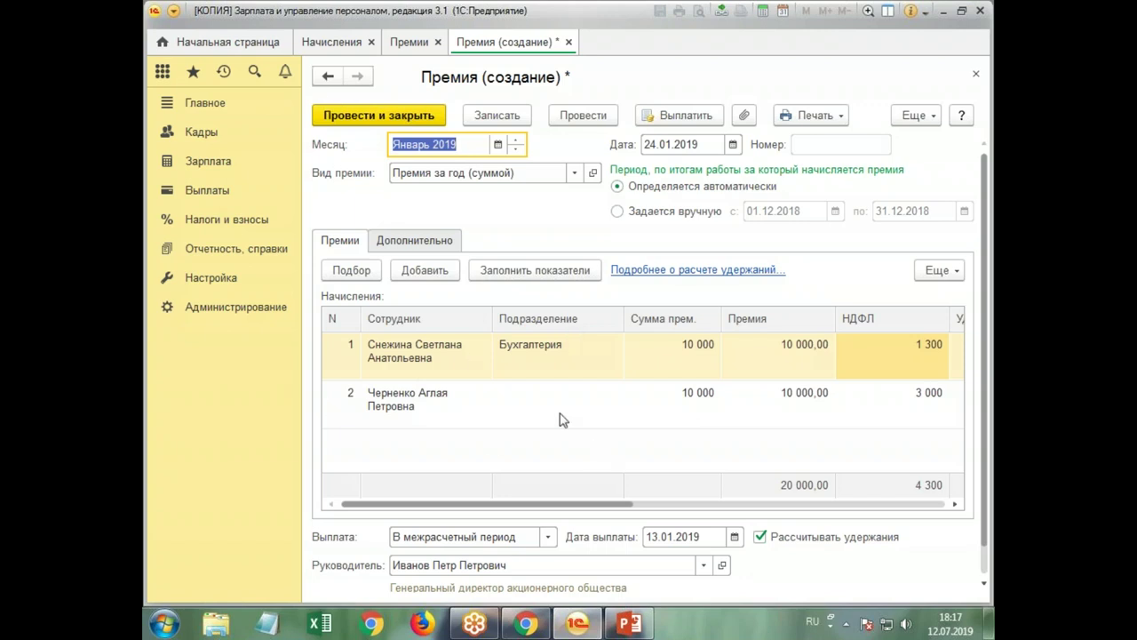
# - Open the second-row employee's card and check the taxpayer status in the "Налог на доходы" details
pyautogui.click(459, 403)
pyautogui.click(458, 403)
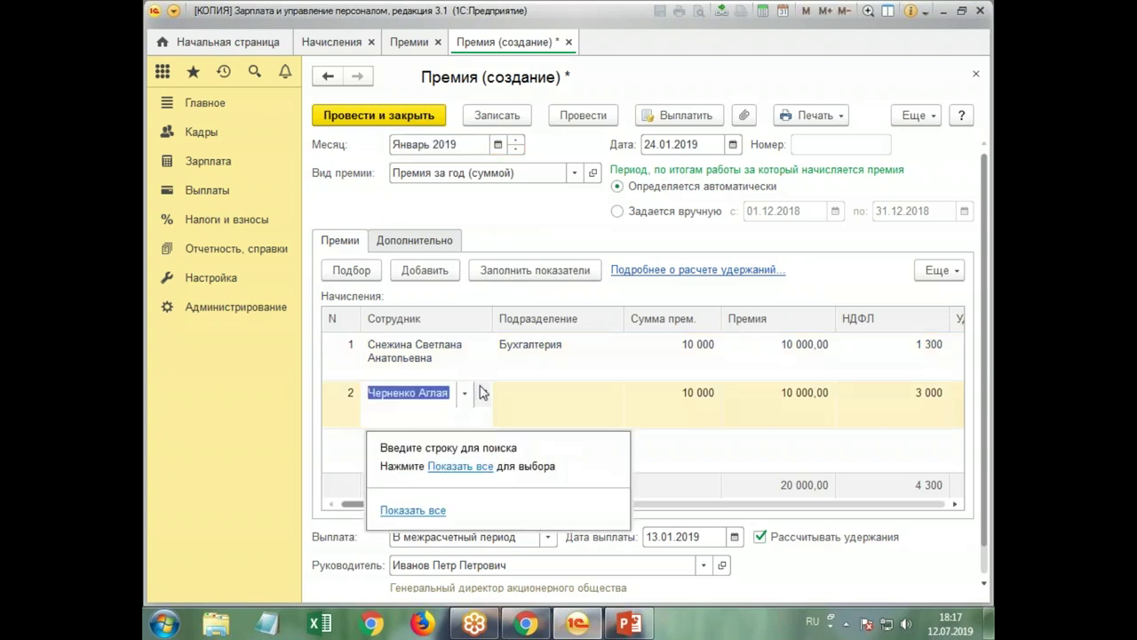
pyautogui.click(479, 392)
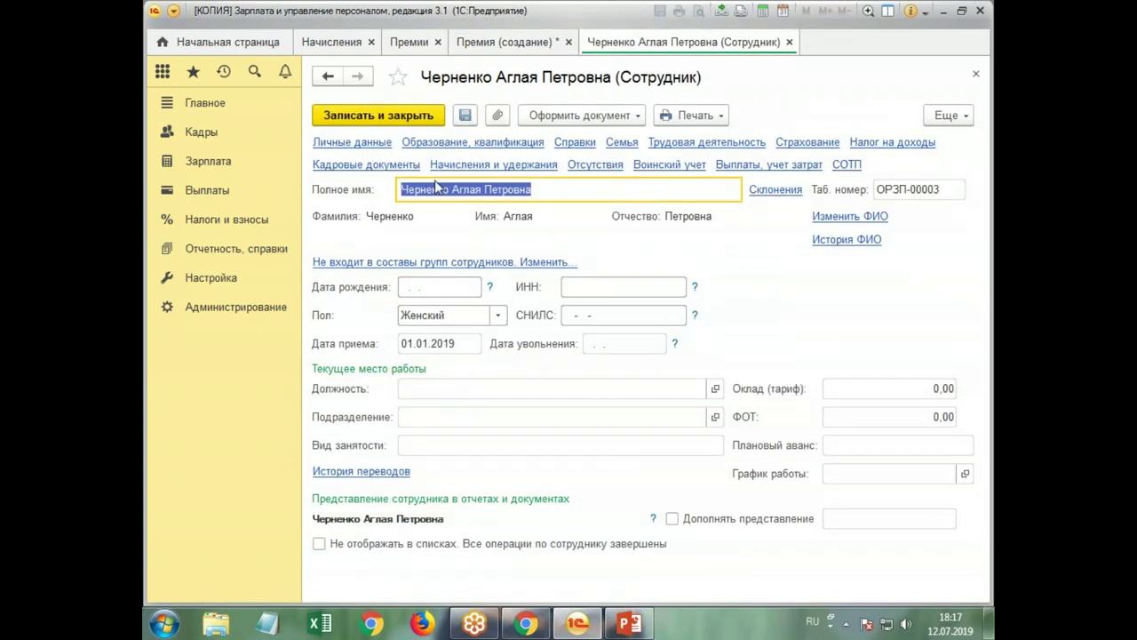
pyautogui.click(891, 144)
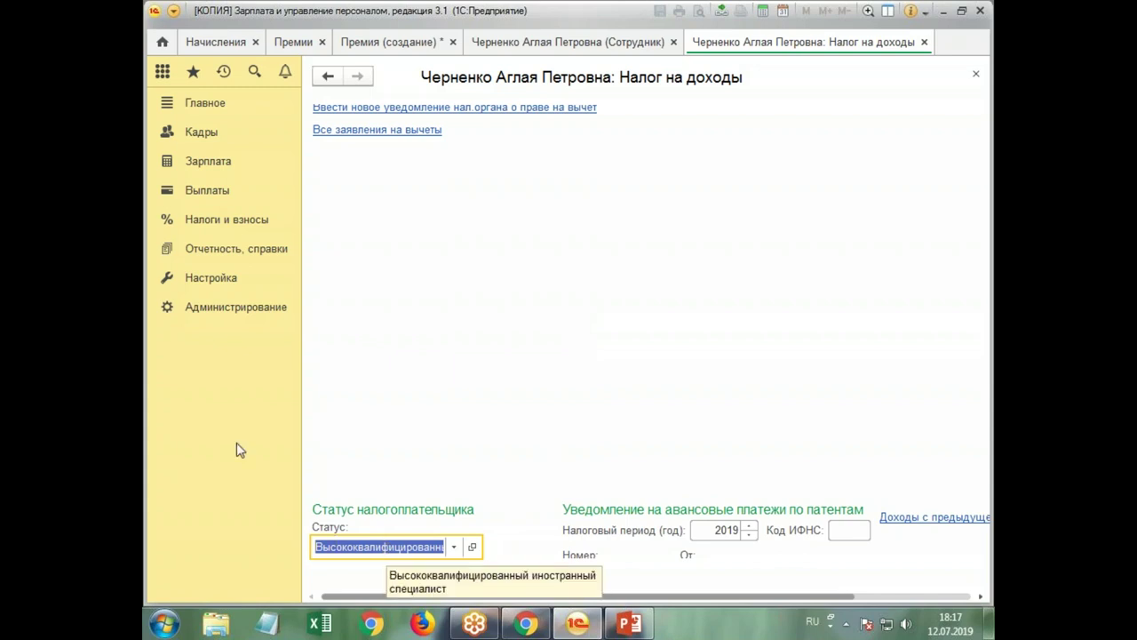
pyautogui.click(975, 73)
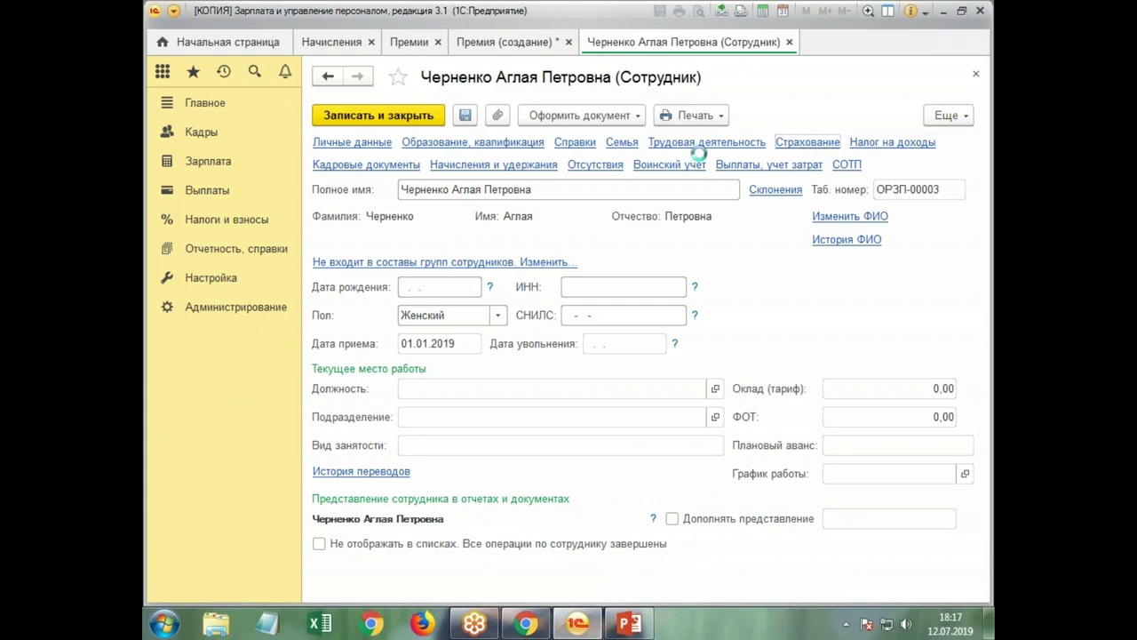
# - Check the same employee's insured-person status in the "Страхование" details, and return to the bonus rows
pyautogui.click(807, 142)
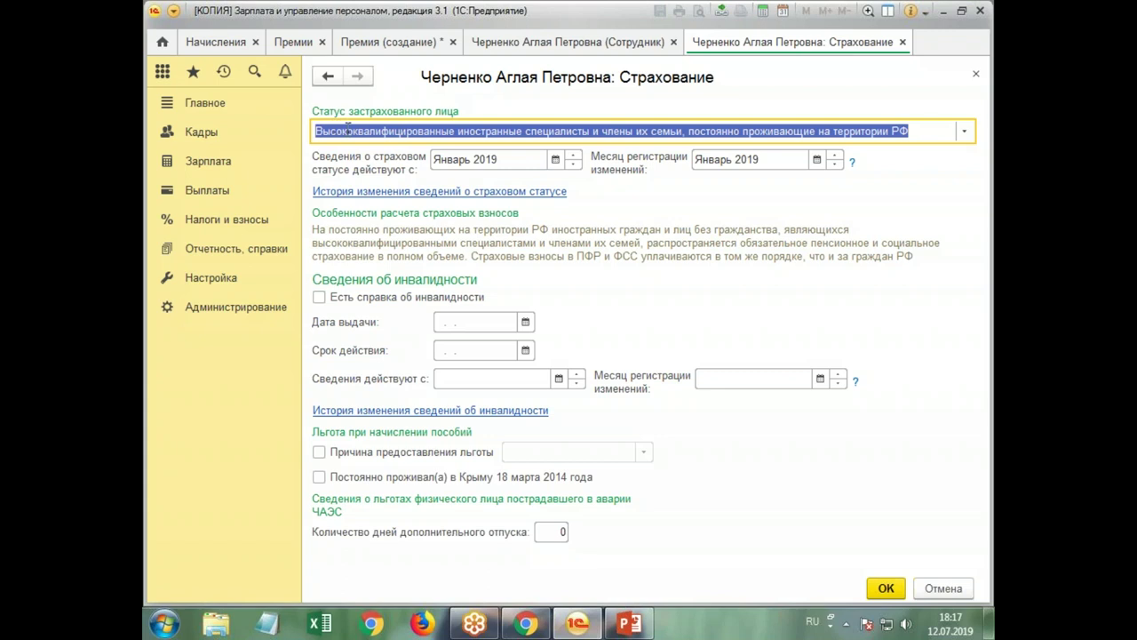
pyautogui.moveTo(383, 131); pyautogui.dragTo(923, 124)
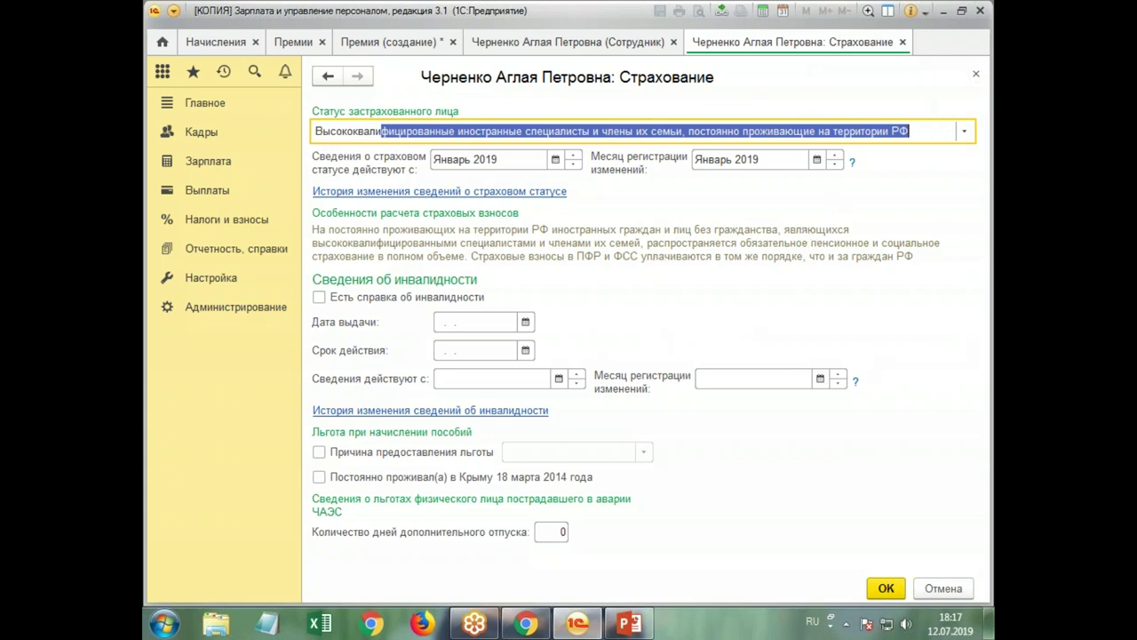
pyautogui.click(975, 78)
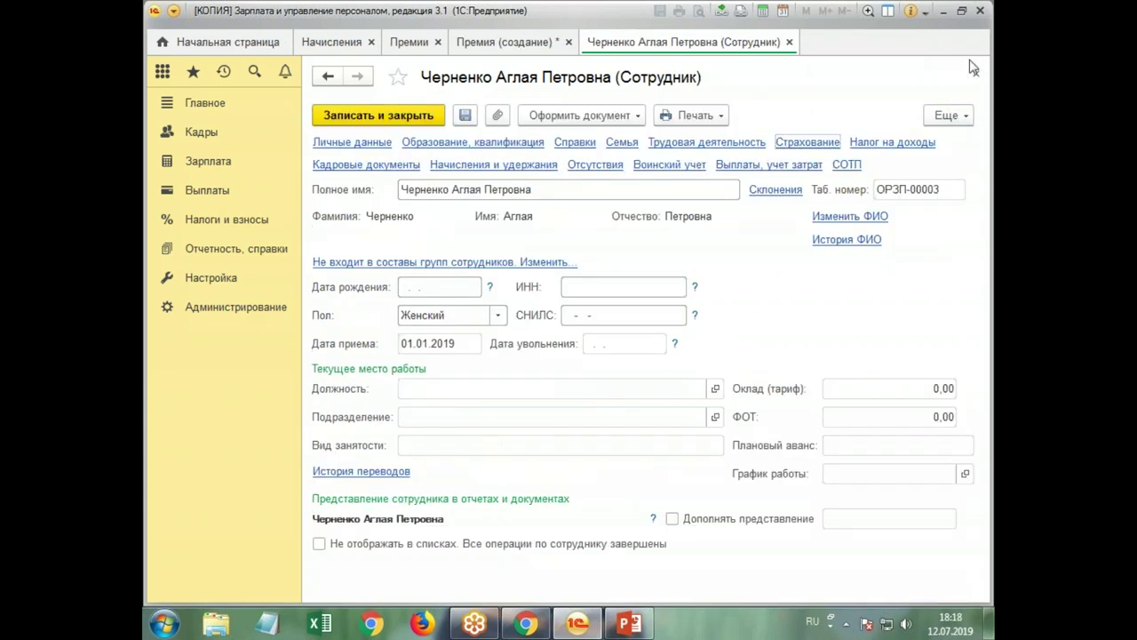
pyautogui.click(975, 75)
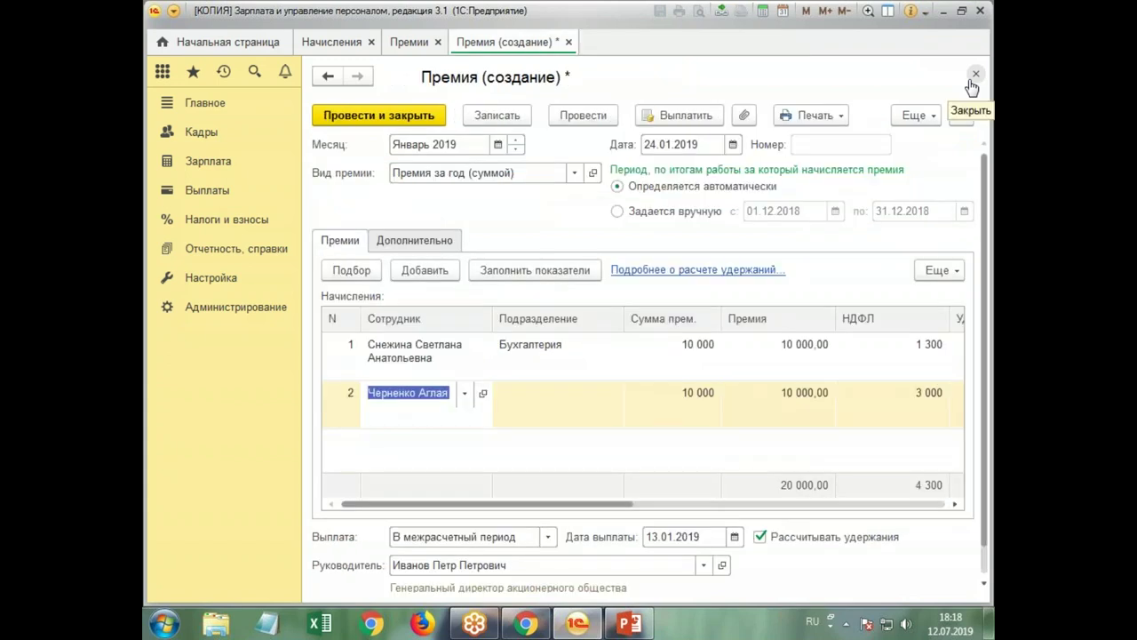
pyautogui.click(800, 402)
pyautogui.click(647, 503)
pyautogui.moveTo(557, 513); pyautogui.dragTo(468, 509)
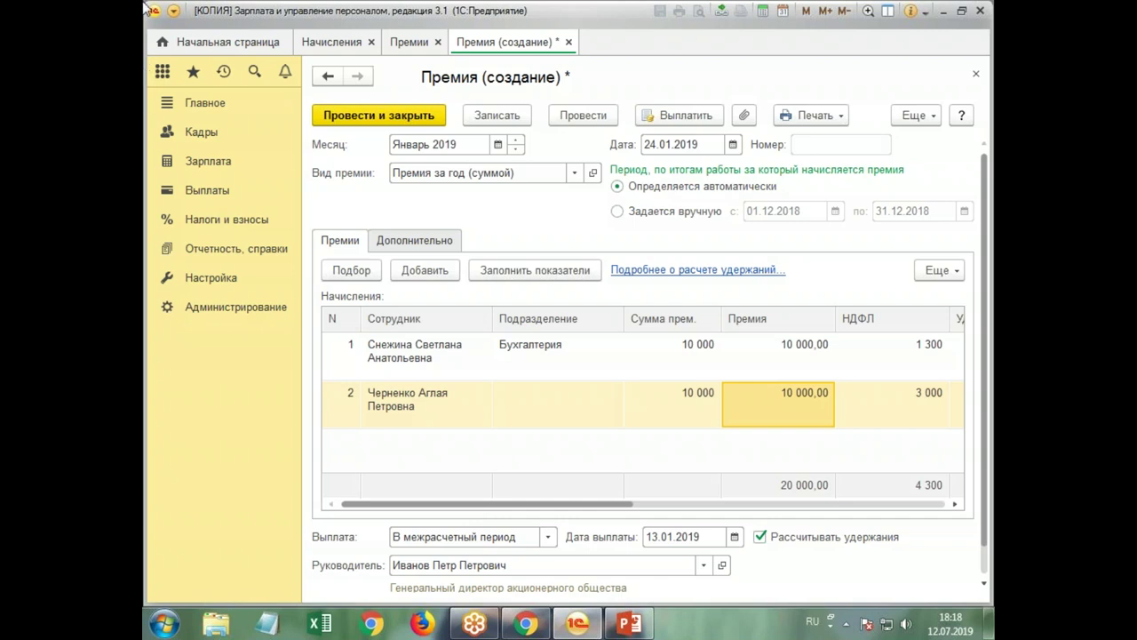
# - Set the accrual's НДФЛ income category to "Прочие доходы от трудовой деятельности" and save the accrual
pyautogui.click(599, 175)
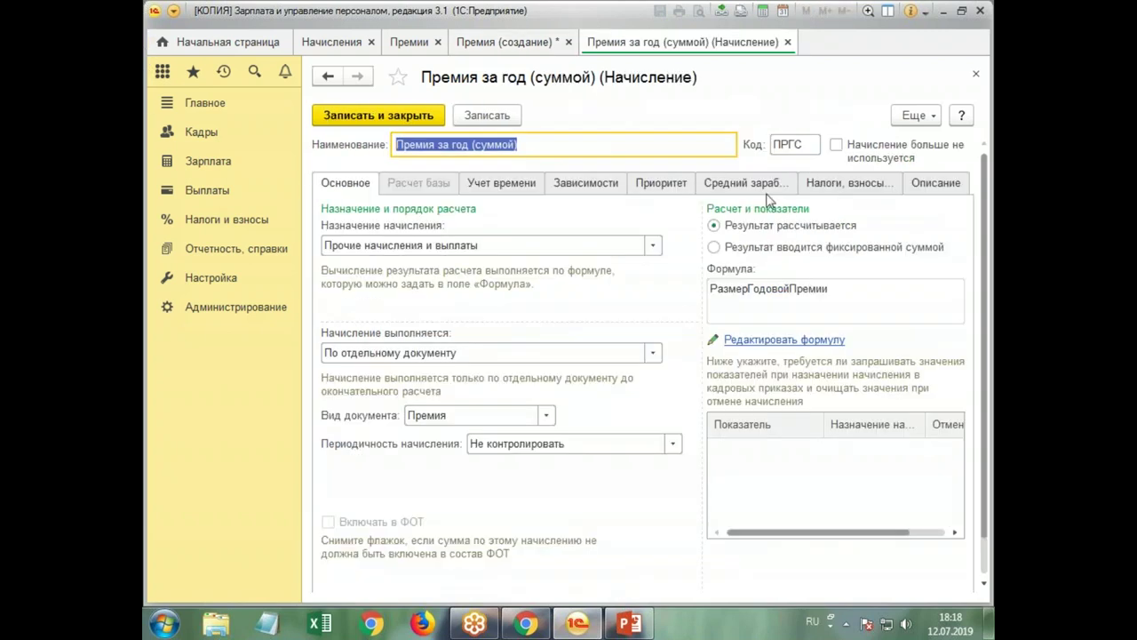
pyautogui.click(850, 186)
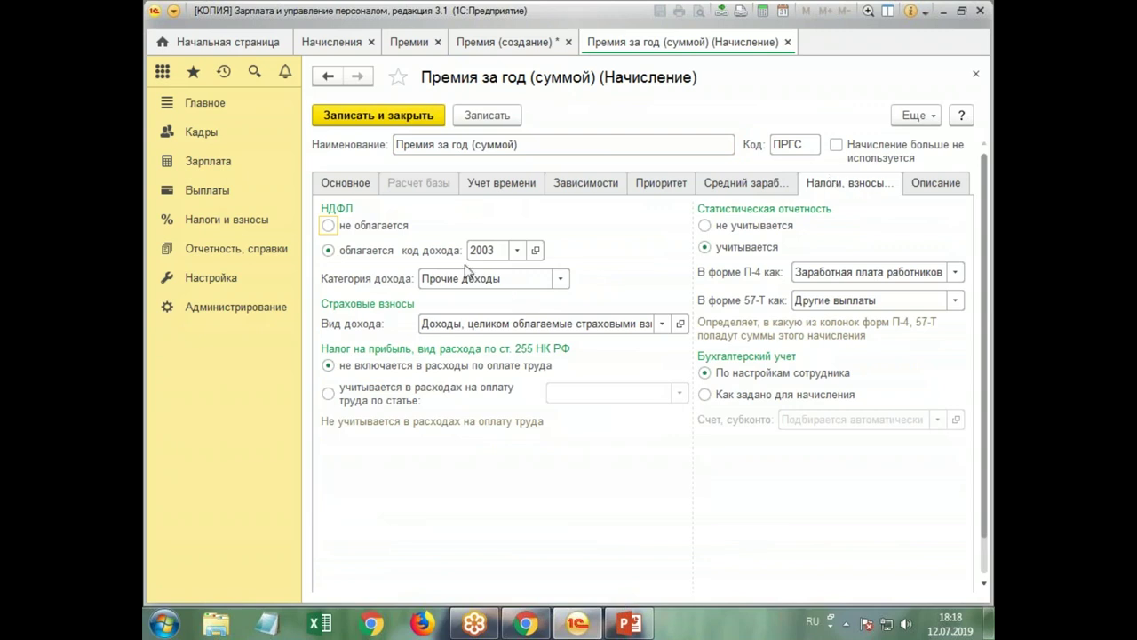
pyautogui.click(560, 278)
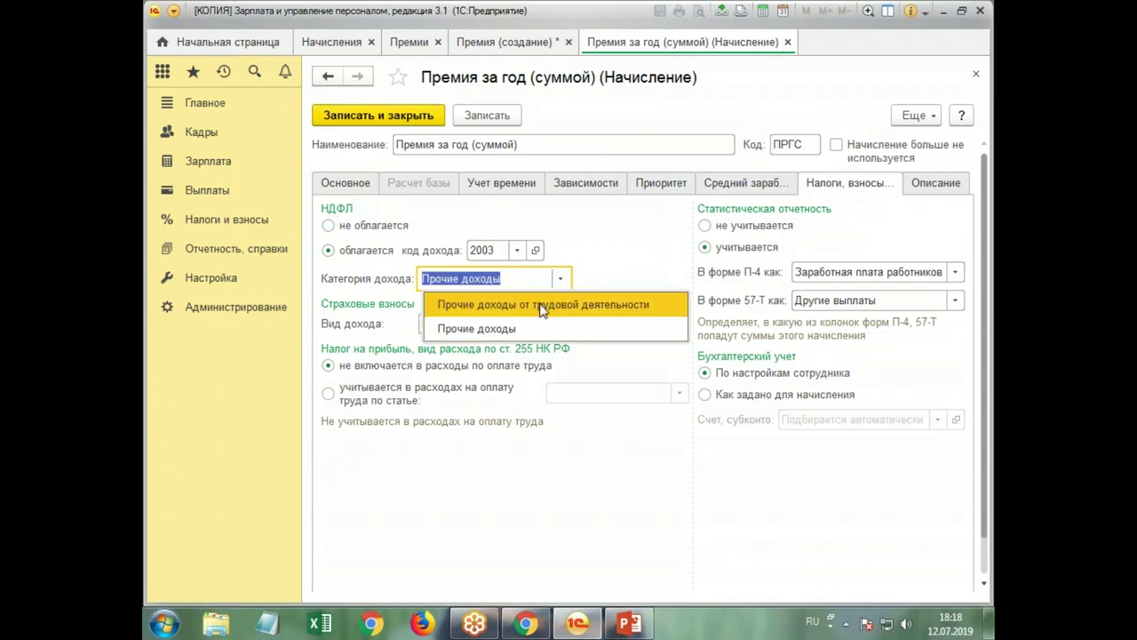
pyautogui.click(542, 305)
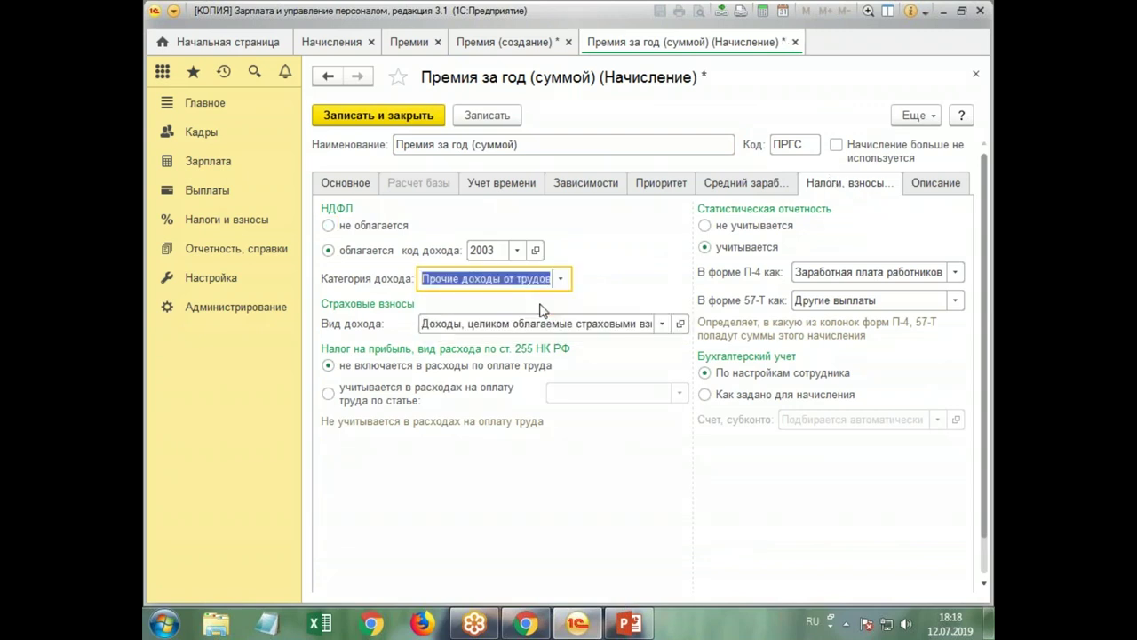
pyautogui.click(381, 116)
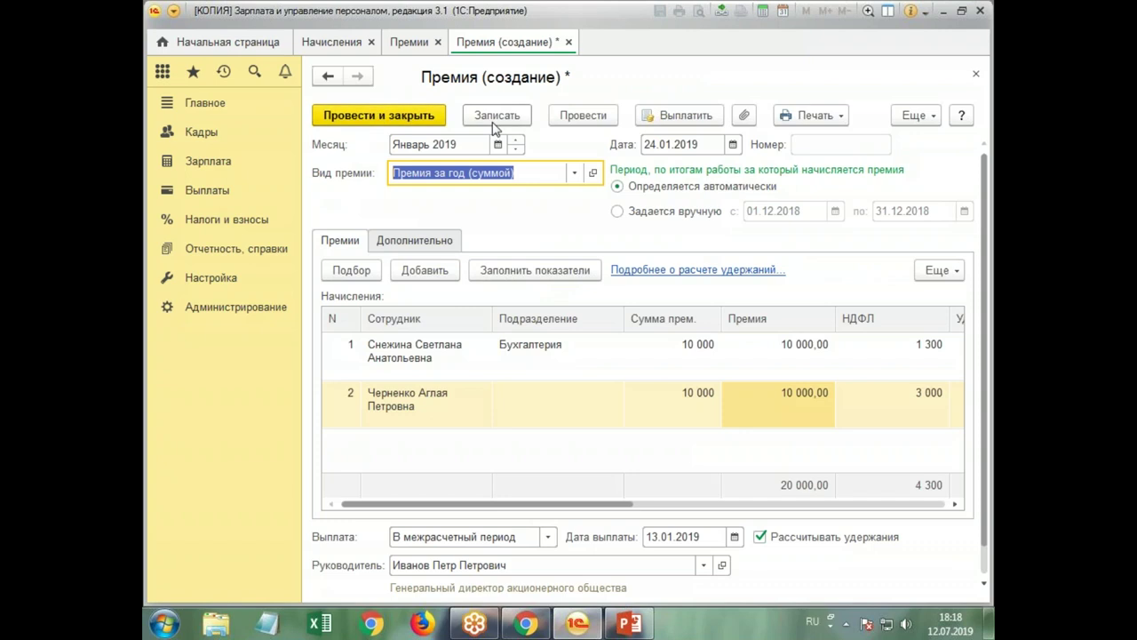
# - Reselect "Премия за год (суммой)" as the bonus type in the document with the month Январь 2019
pyautogui.click(576, 173)
pyautogui.click(497, 199)
pyautogui.click(572, 410)
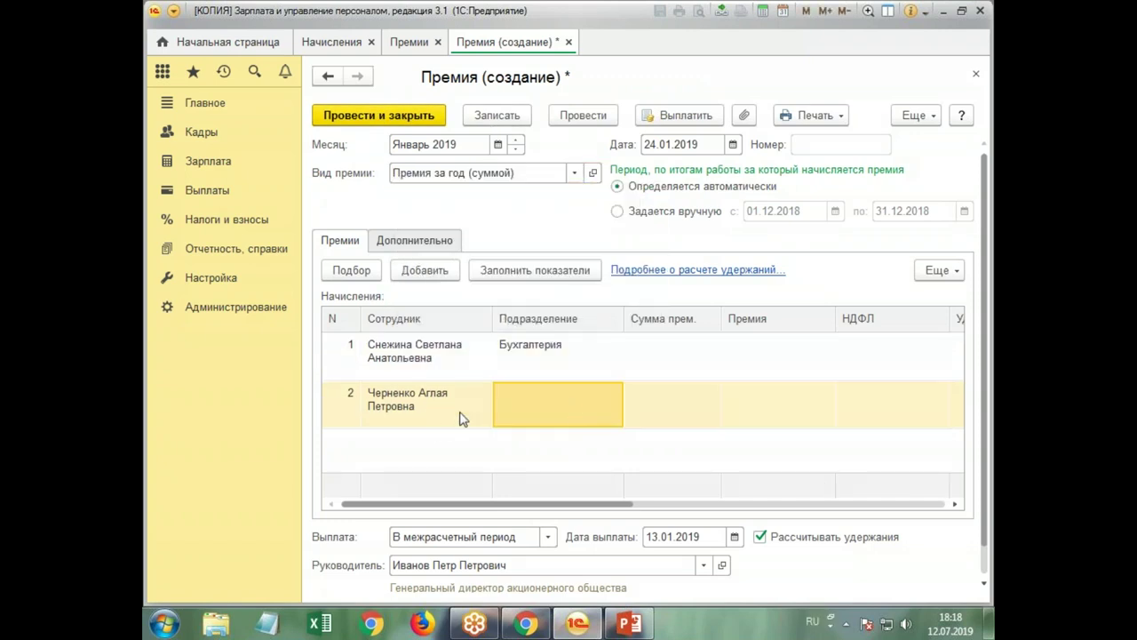
# - Fill the "Сумма прем." indicator with 10 000 for all rows and check the НДФЛ calculated for both employees
pyautogui.click(486, 272)
pyautogui.click(575, 330)
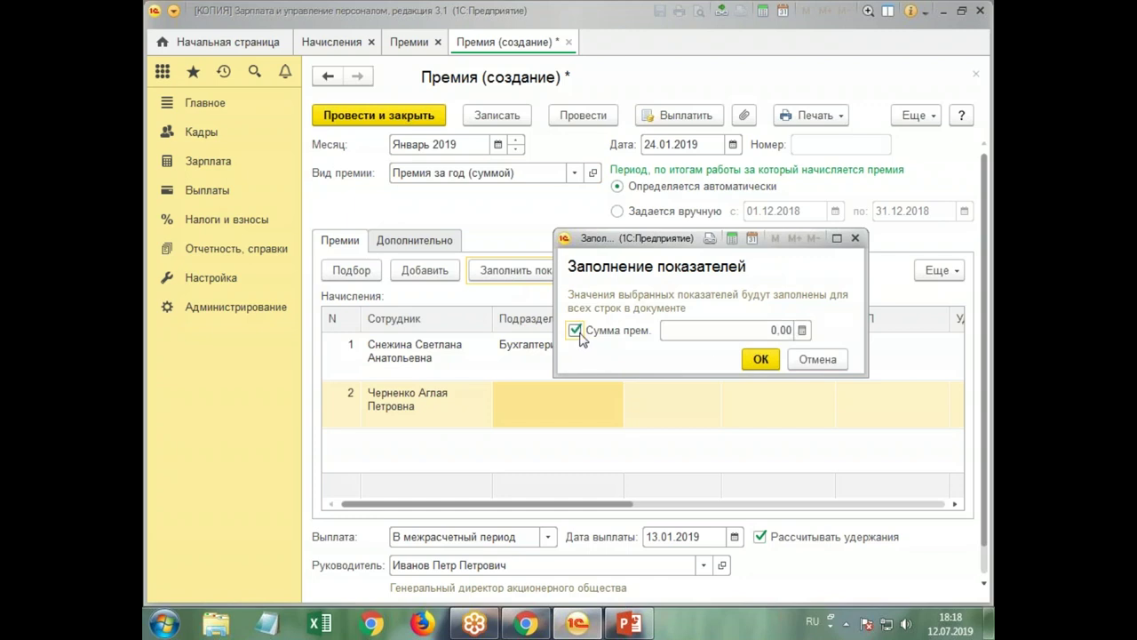
pyautogui.click(751, 330)
pyautogui.write('10 000,')
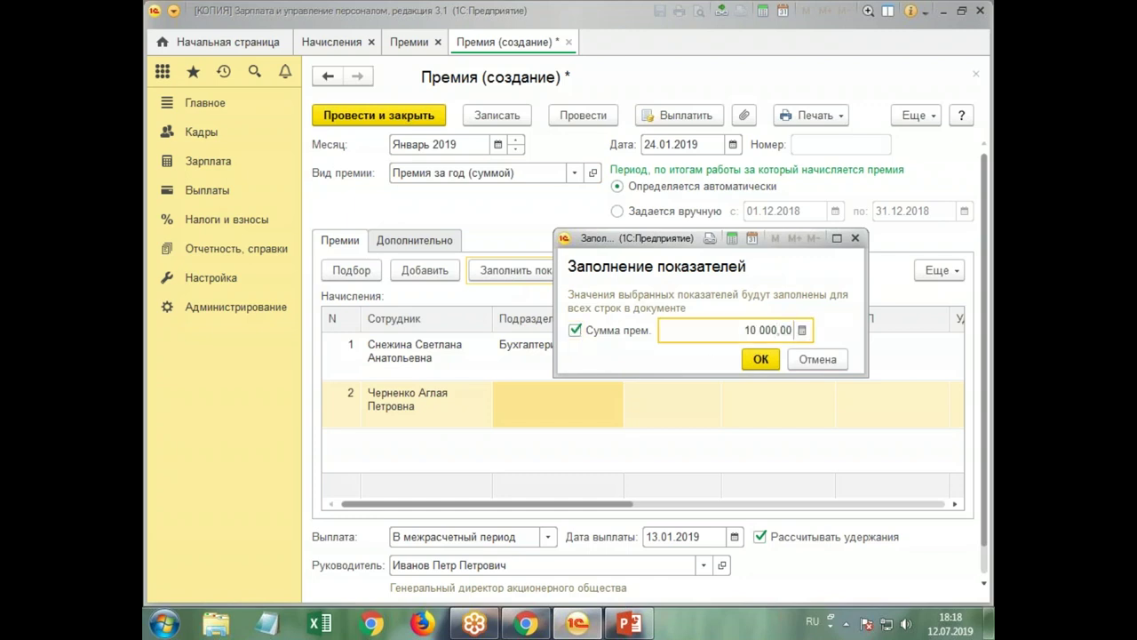
pyautogui.press('Tab')
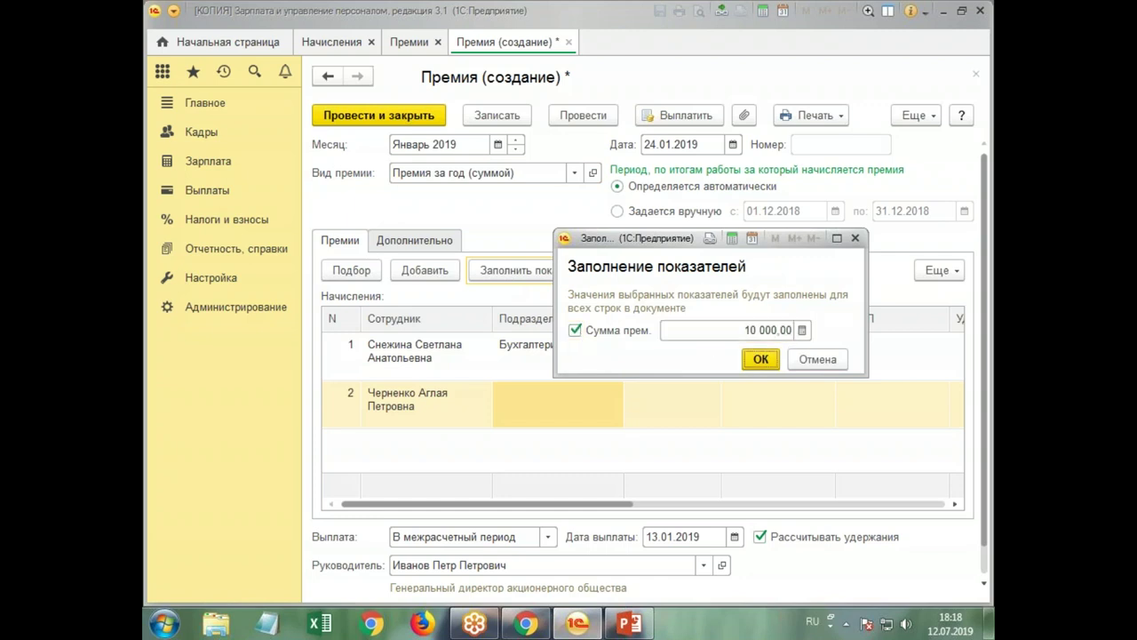
pyautogui.click(761, 358)
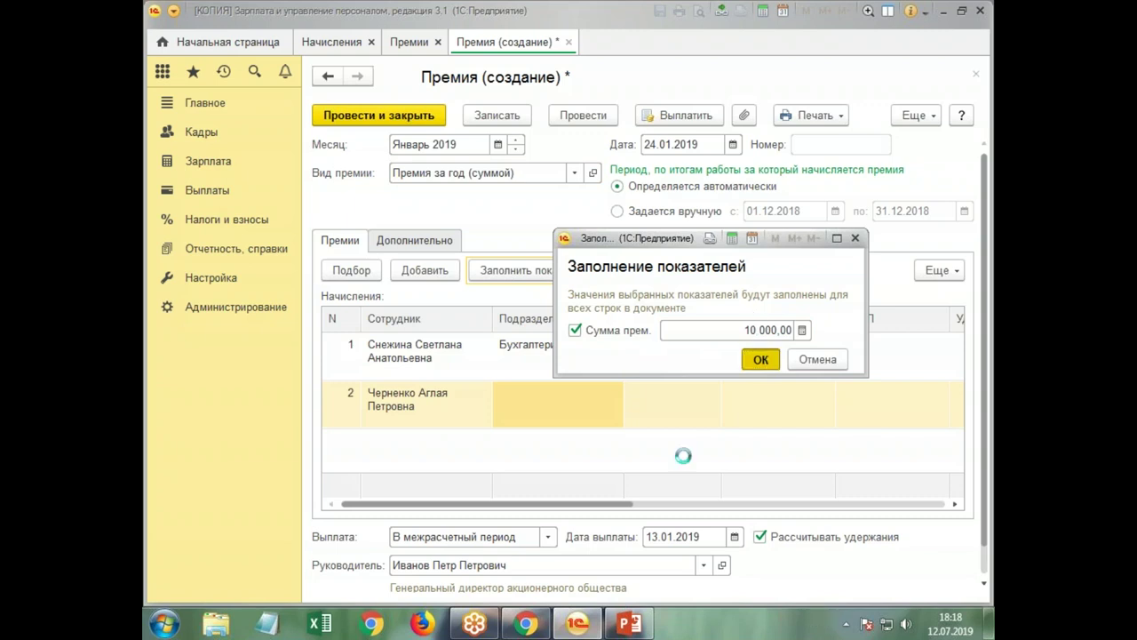
pyautogui.moveTo(574, 504); pyautogui.dragTo(705, 518)
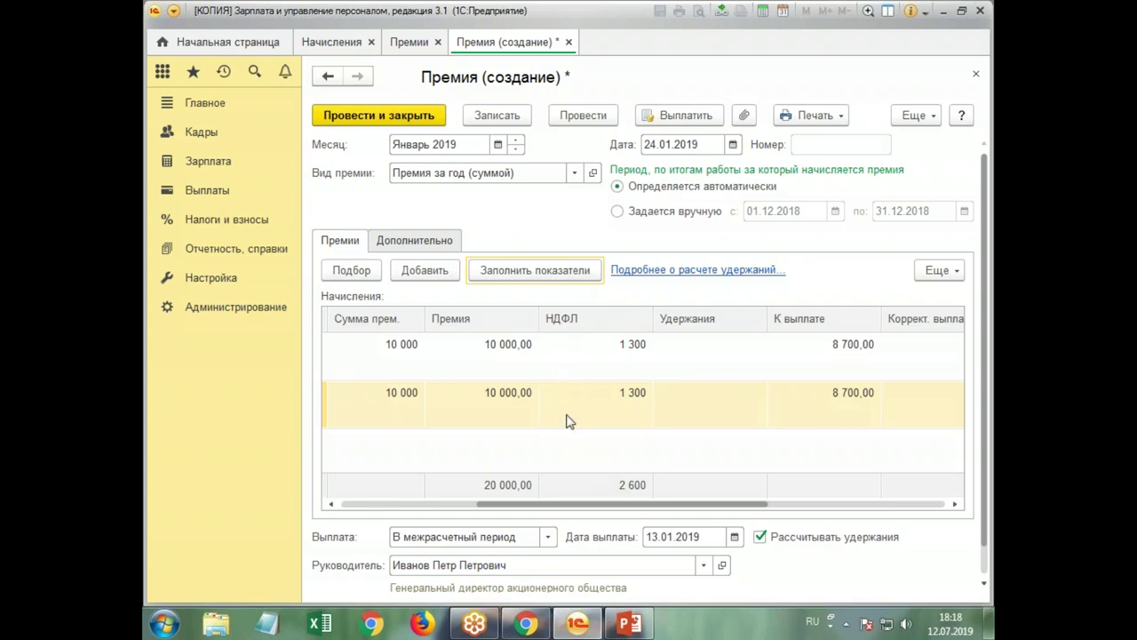
# - Set the НДФЛ income category of the "Премия за год (суммой)" accrual to "Прочие доходы" and save the accrual
pyautogui.click(593, 177)
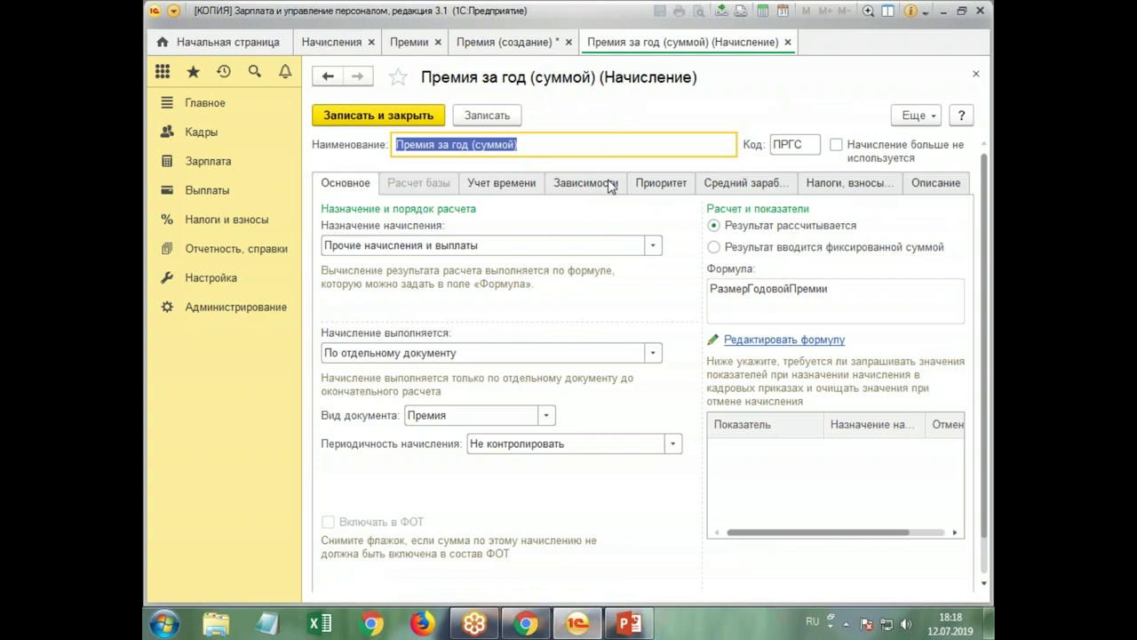
pyautogui.click(858, 184)
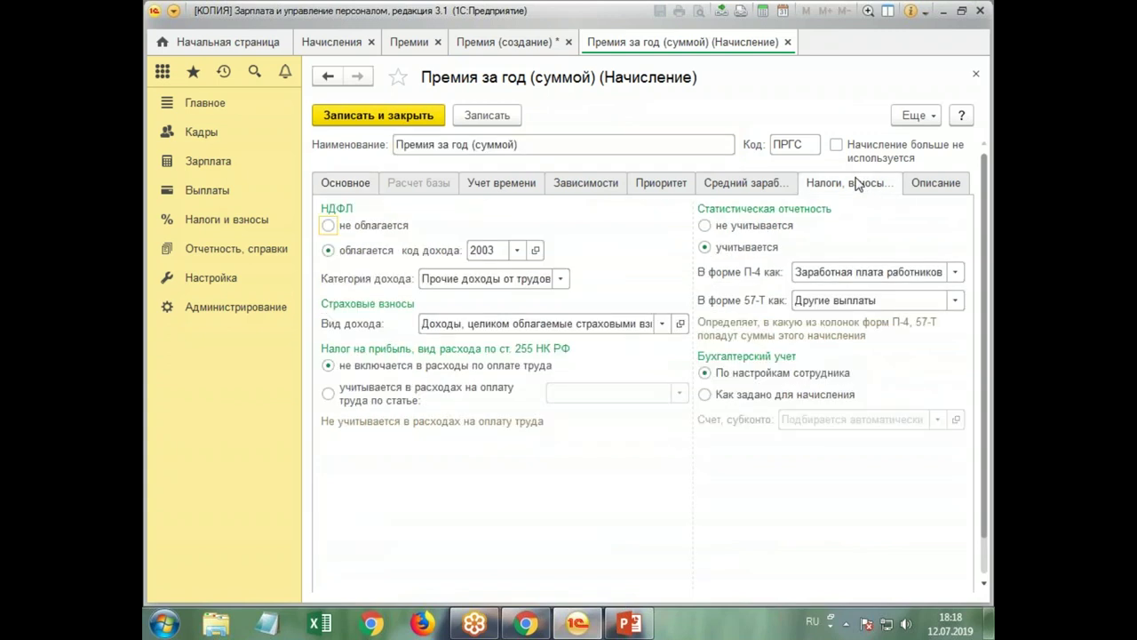
pyautogui.click(533, 281)
pyautogui.click(506, 331)
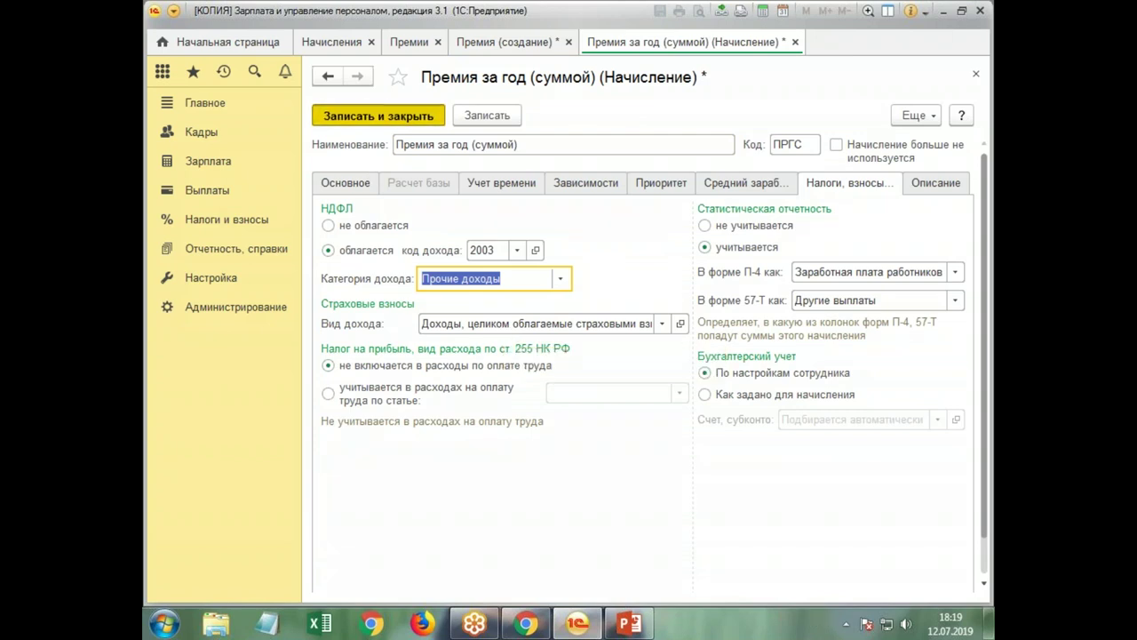
pyautogui.click(378, 114)
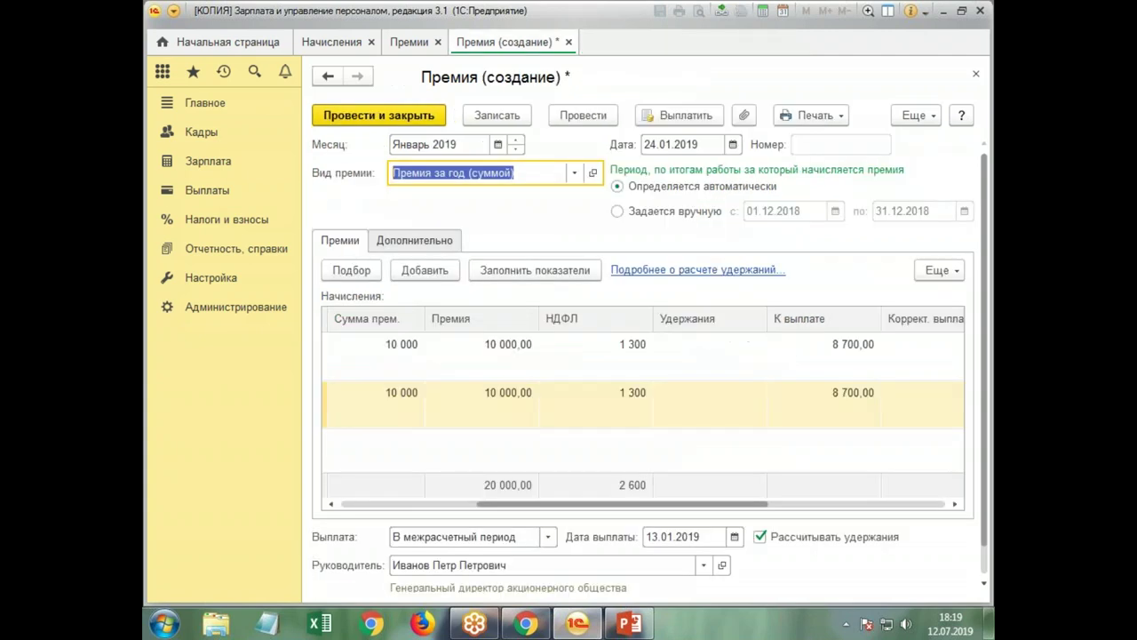
# - Reselect "Премия за год (суммой)" as the bonus type and refill "Сумма прем." with 10 000 for all rows
pyautogui.click(576, 173)
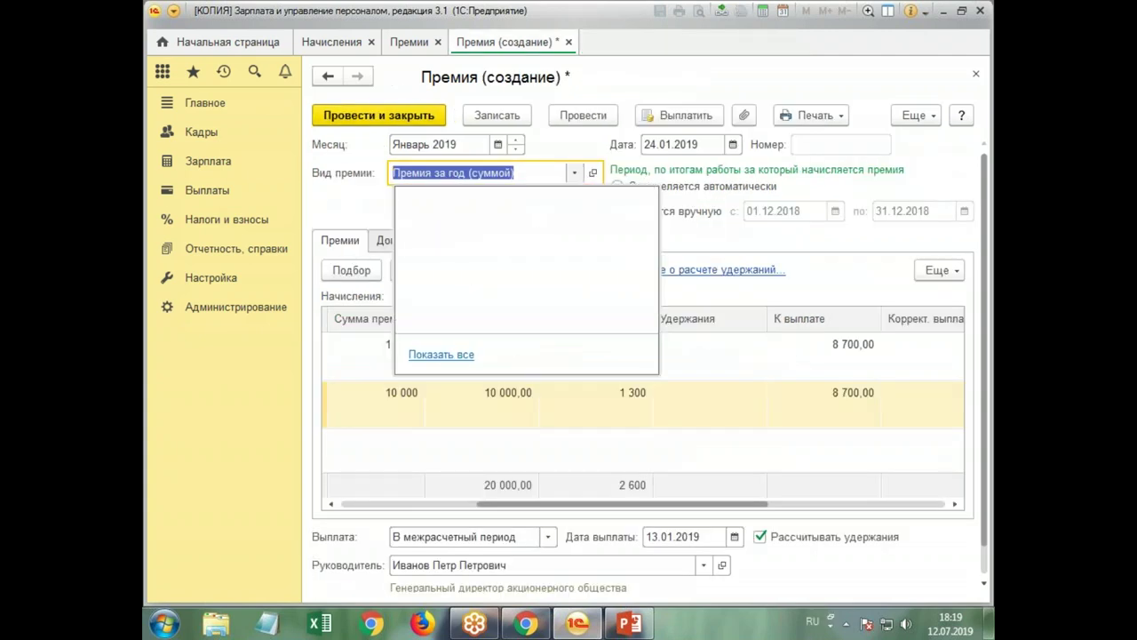
pyautogui.click(553, 200)
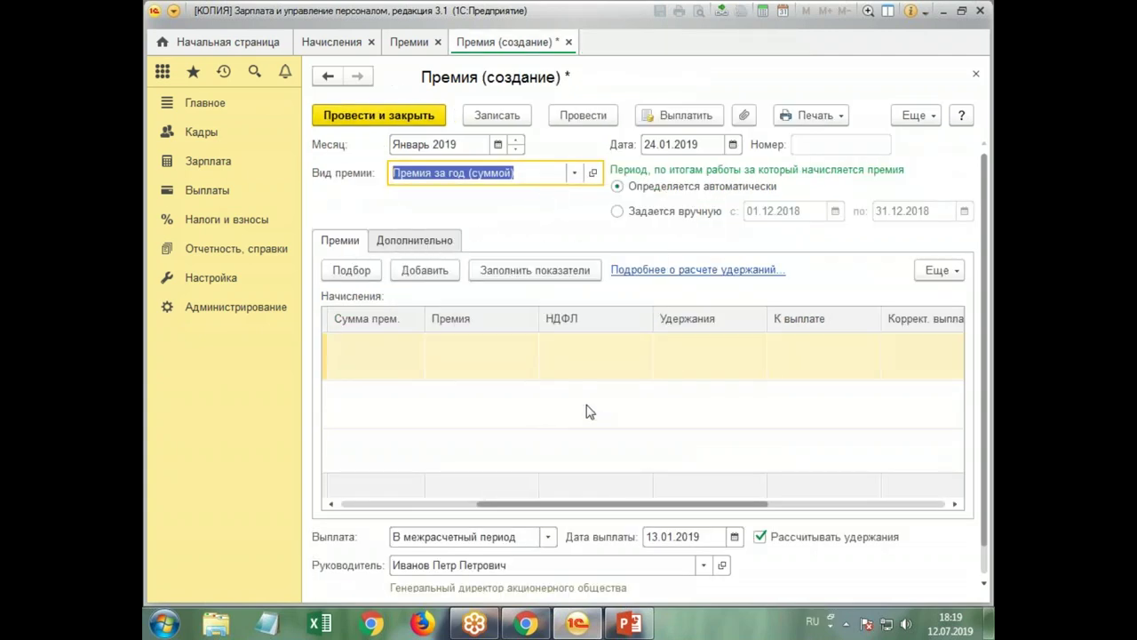
pyautogui.moveTo(534, 504); pyautogui.dragTo(399, 504)
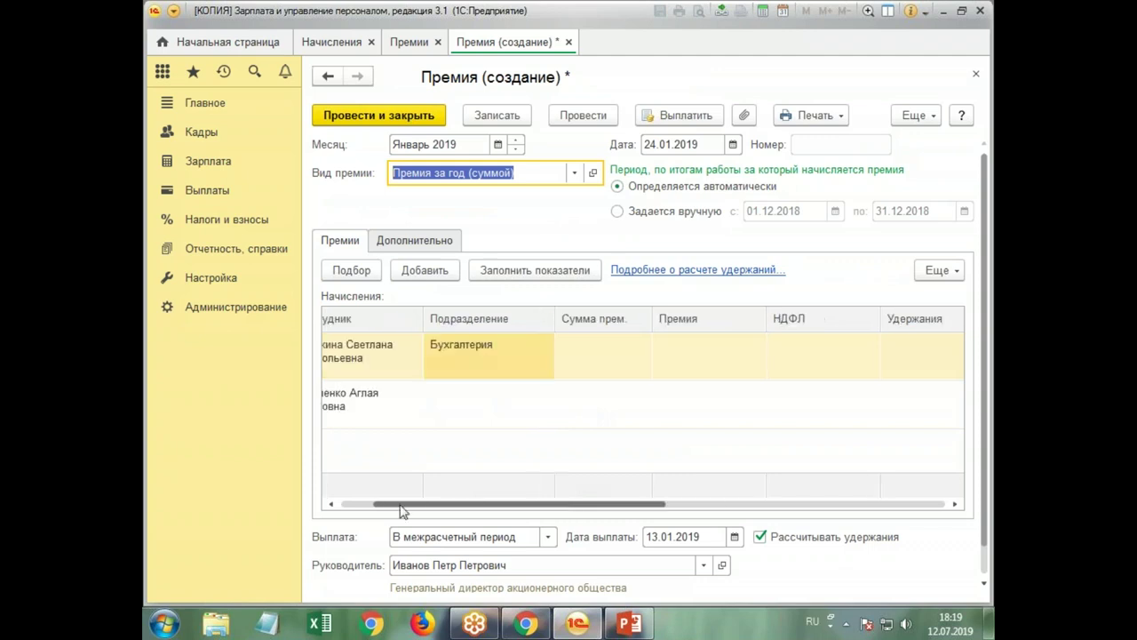
pyautogui.click(536, 271)
pyautogui.click(575, 331)
pyautogui.click(758, 330)
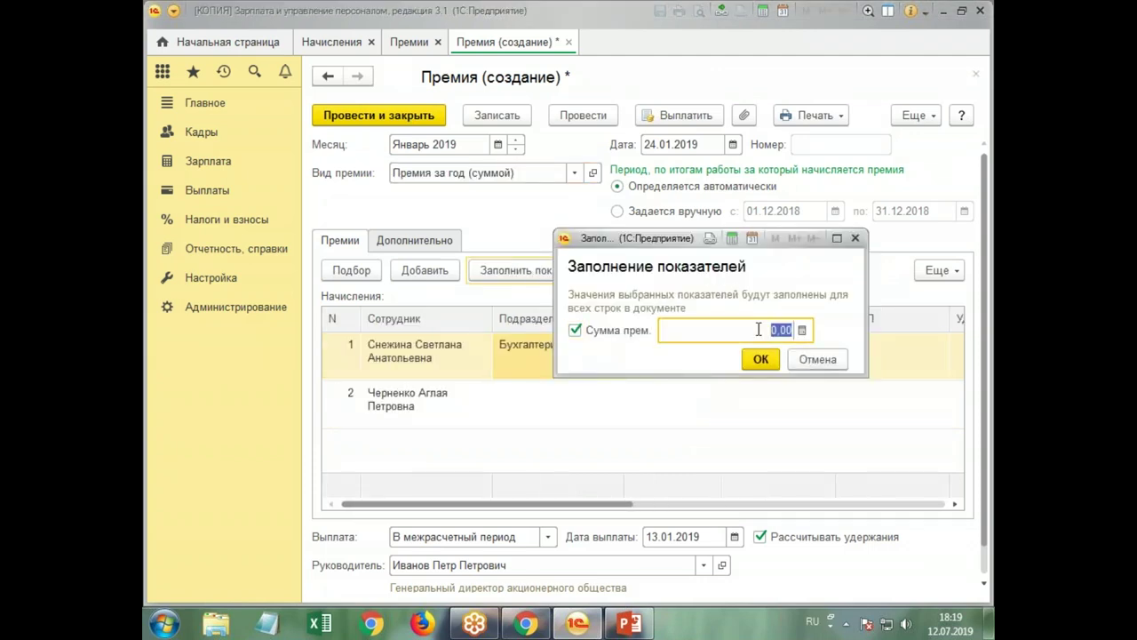
pyautogui.write('10 000')
pyautogui.press('Return')
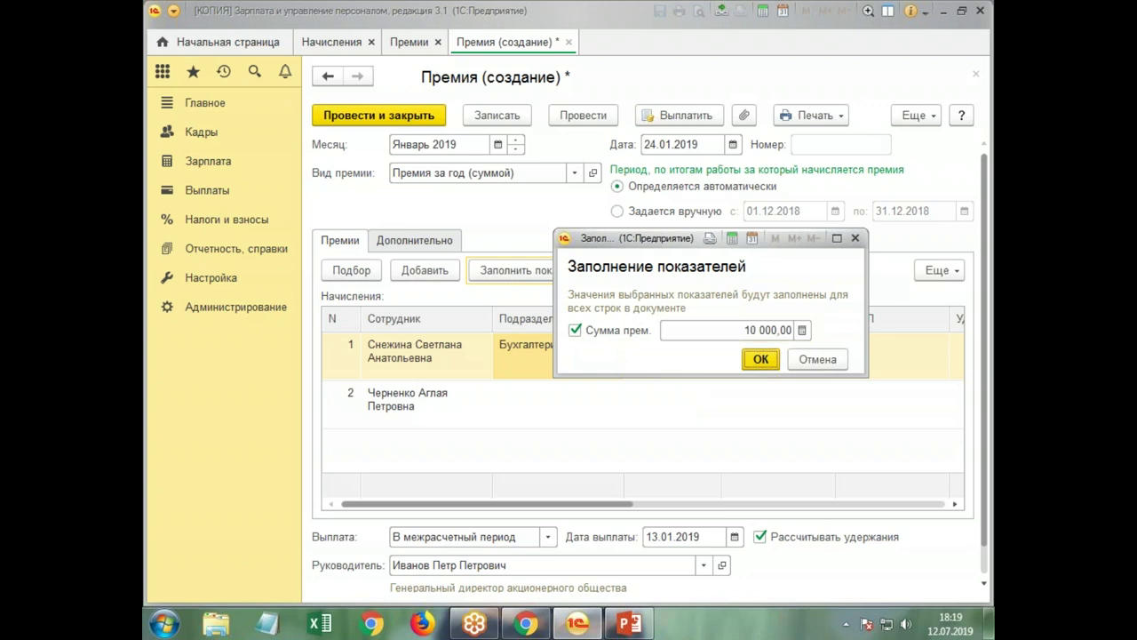
pyautogui.press('Return')
pyautogui.moveTo(533, 504); pyautogui.dragTo(684, 512)
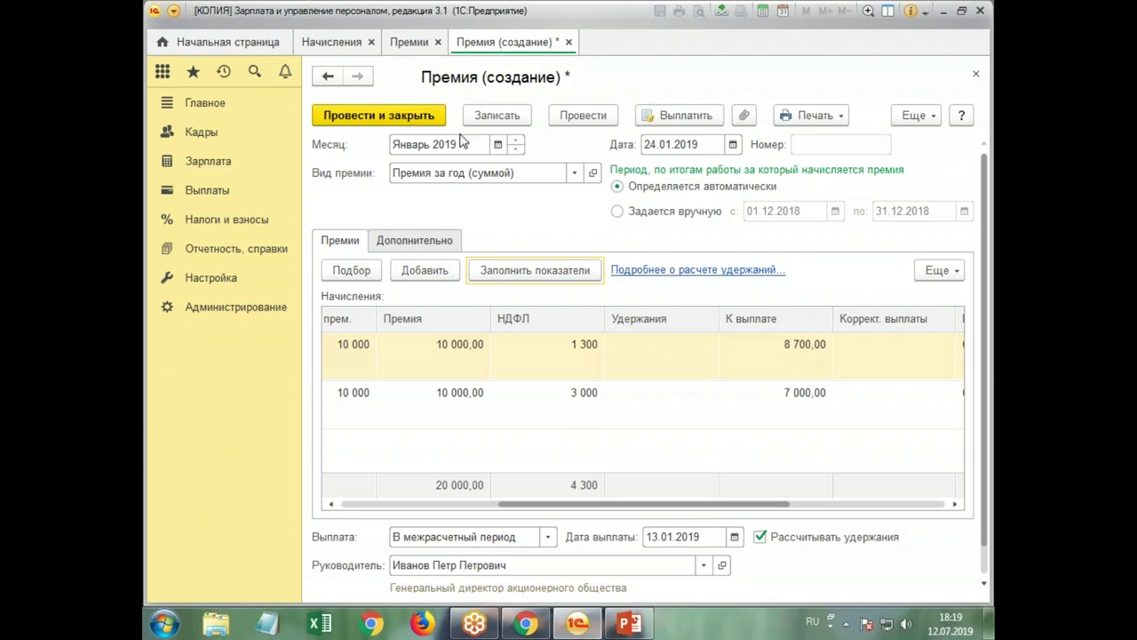
# - Set the bonus document's payment date to 28.01.2019, then post and close the document
pyautogui.click(364, 119)
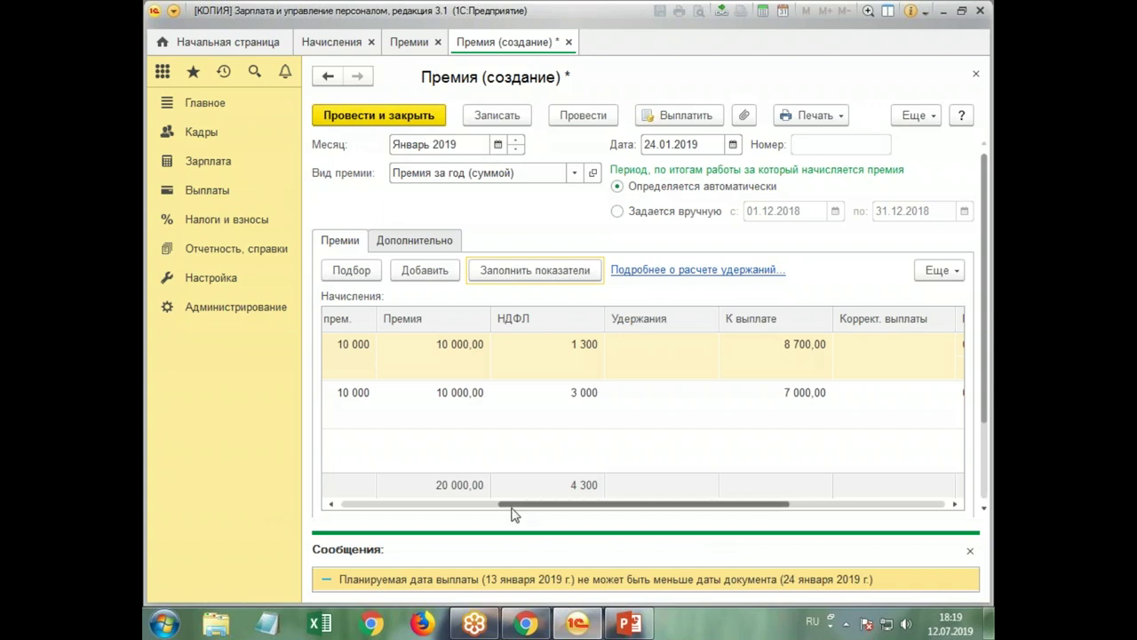
pyautogui.scroll(-3, 983, 307)
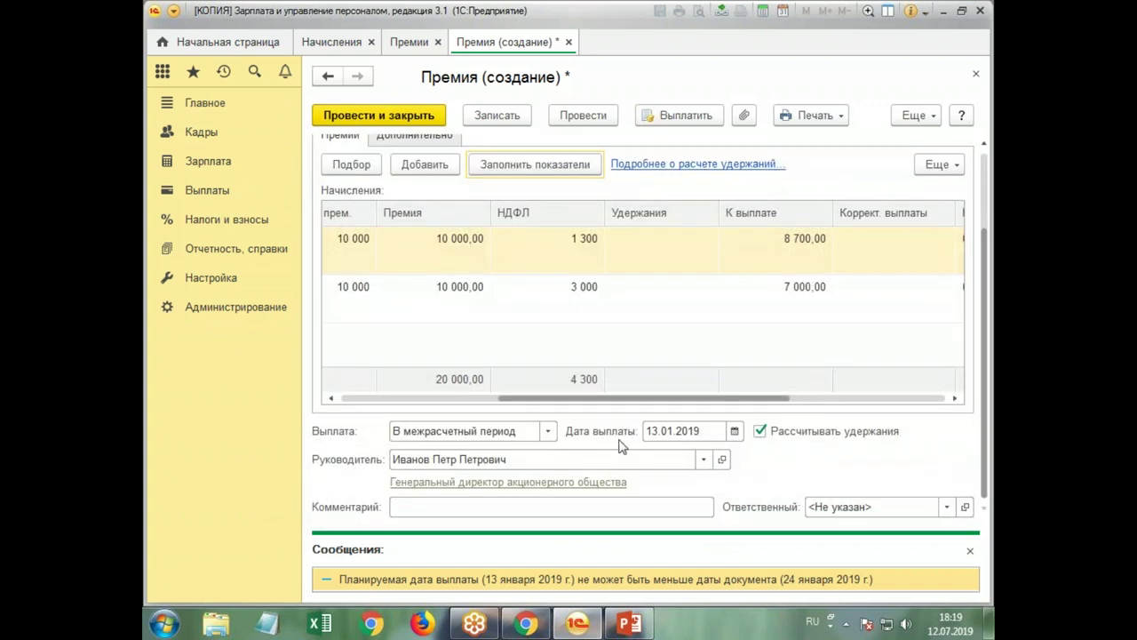
pyautogui.click(711, 431)
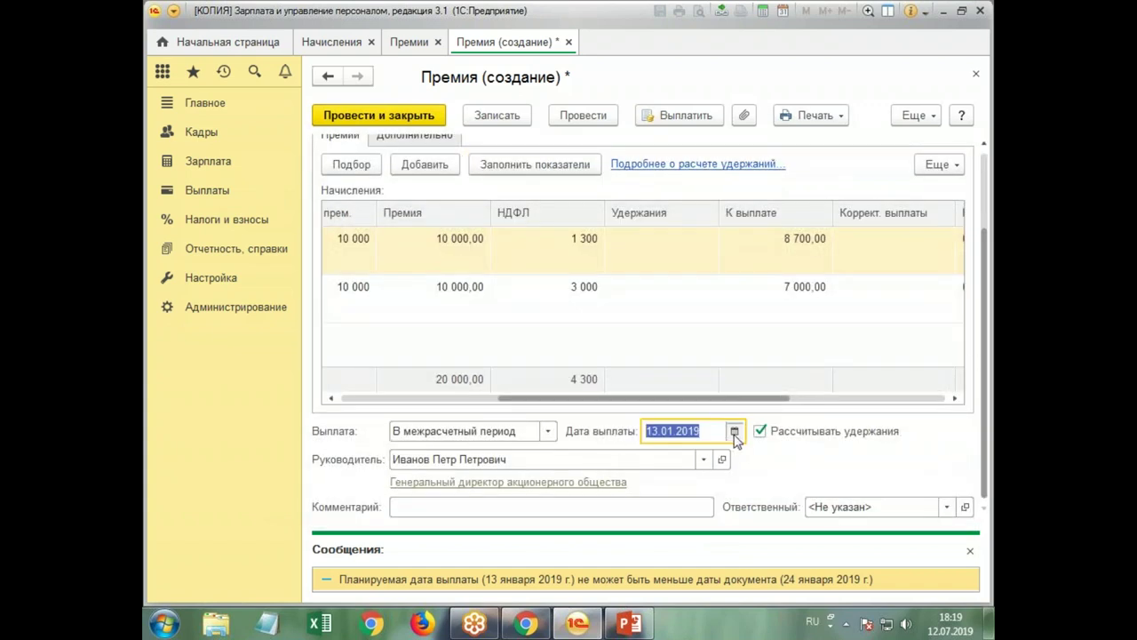
pyautogui.click(734, 431)
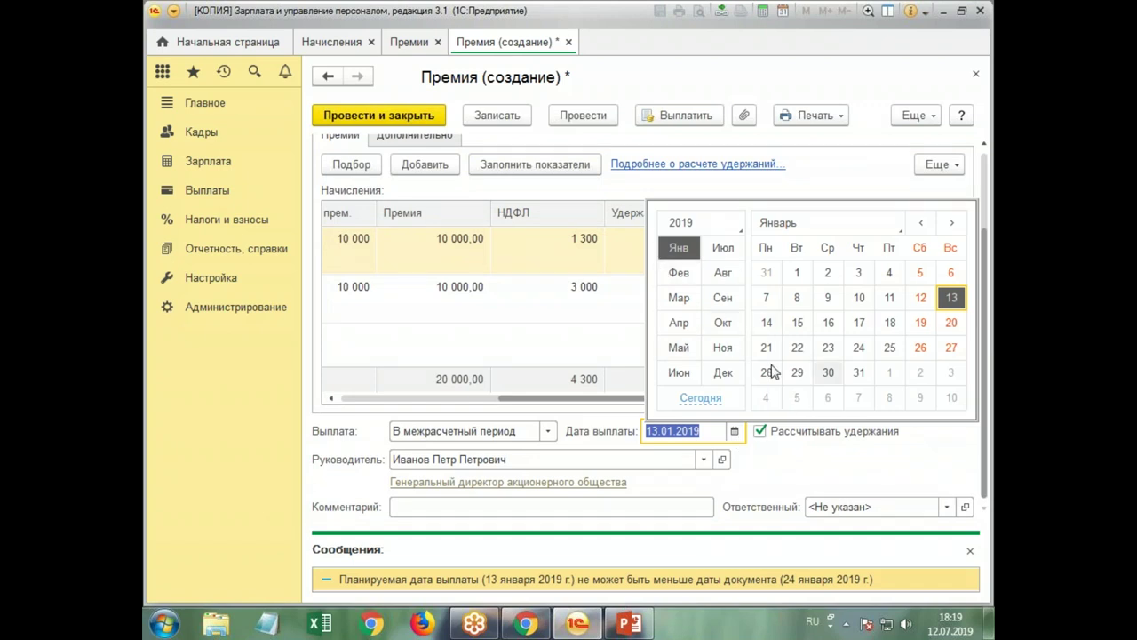
pyautogui.click(677, 274)
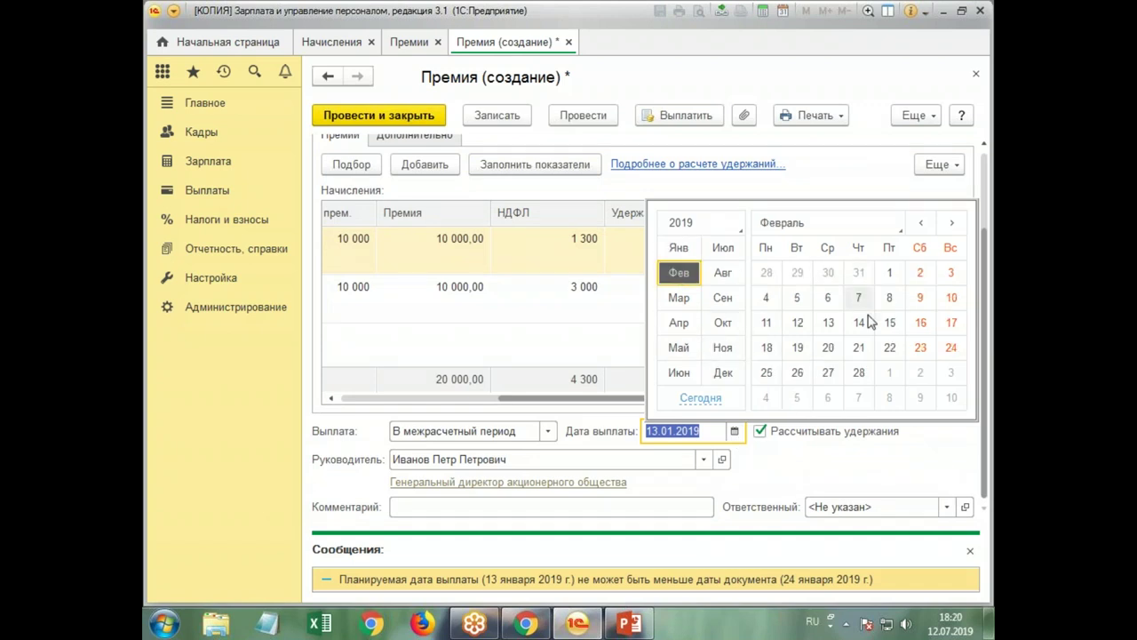
pyautogui.click(677, 248)
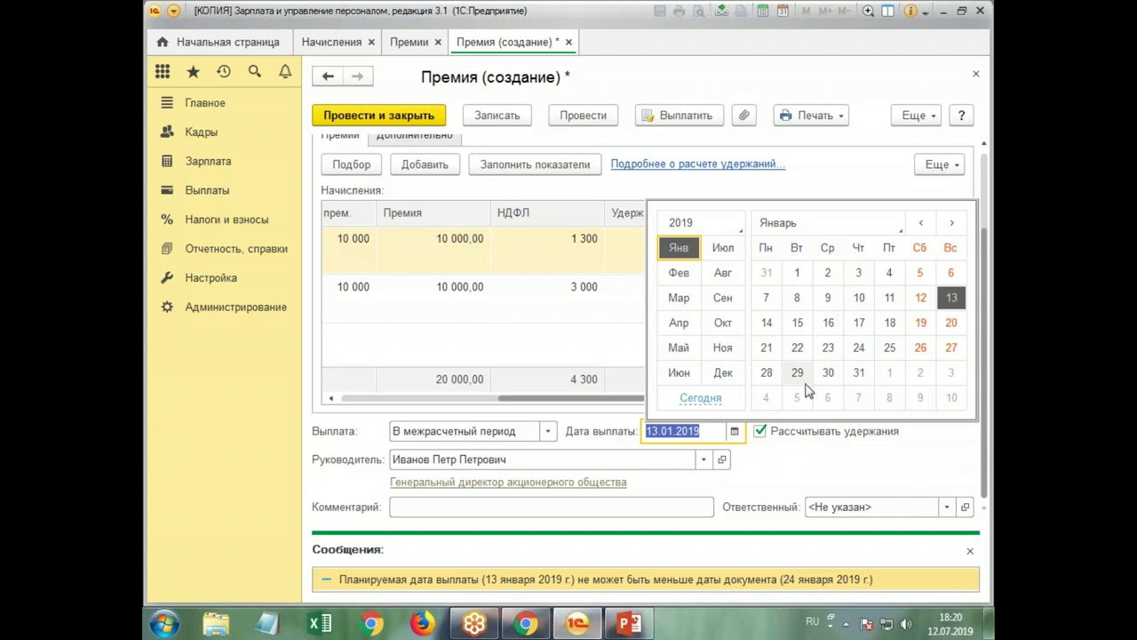
pyautogui.click(767, 372)
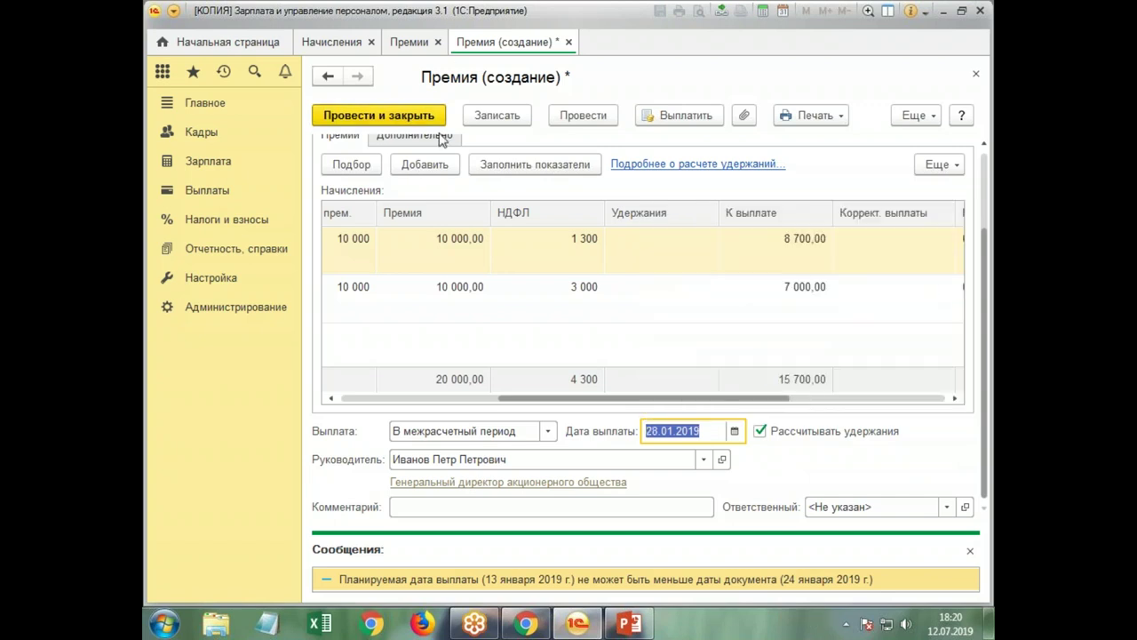
pyautogui.click(381, 116)
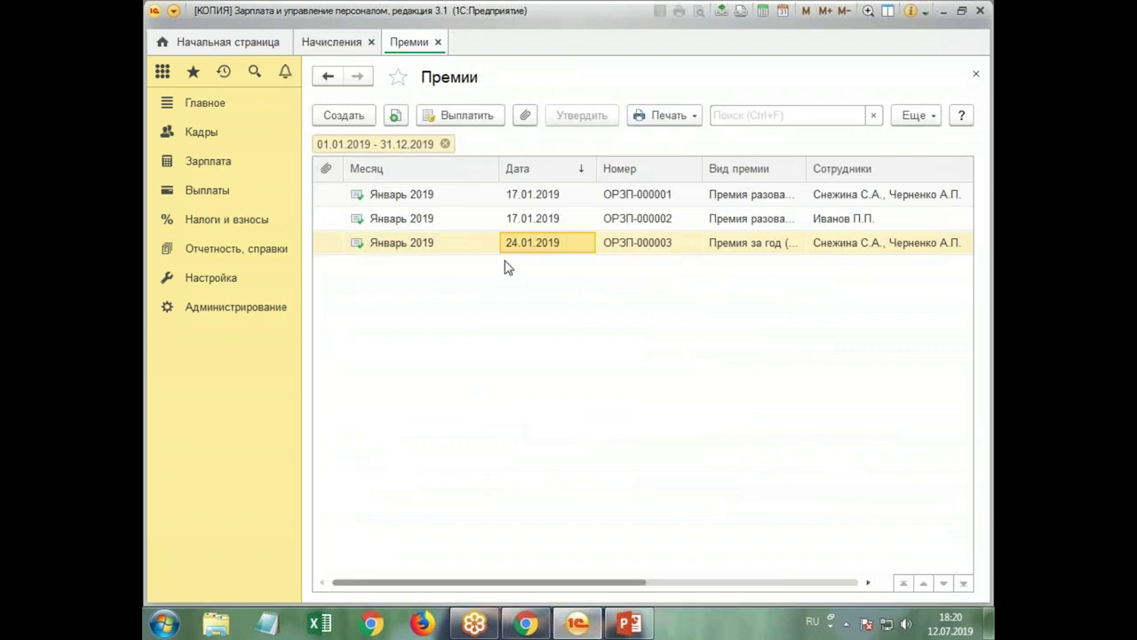
# - Pay out the 24.01.2019 annual bonus by posting its bank payment statement dated 28.01.2019
pyautogui.click(472, 246)
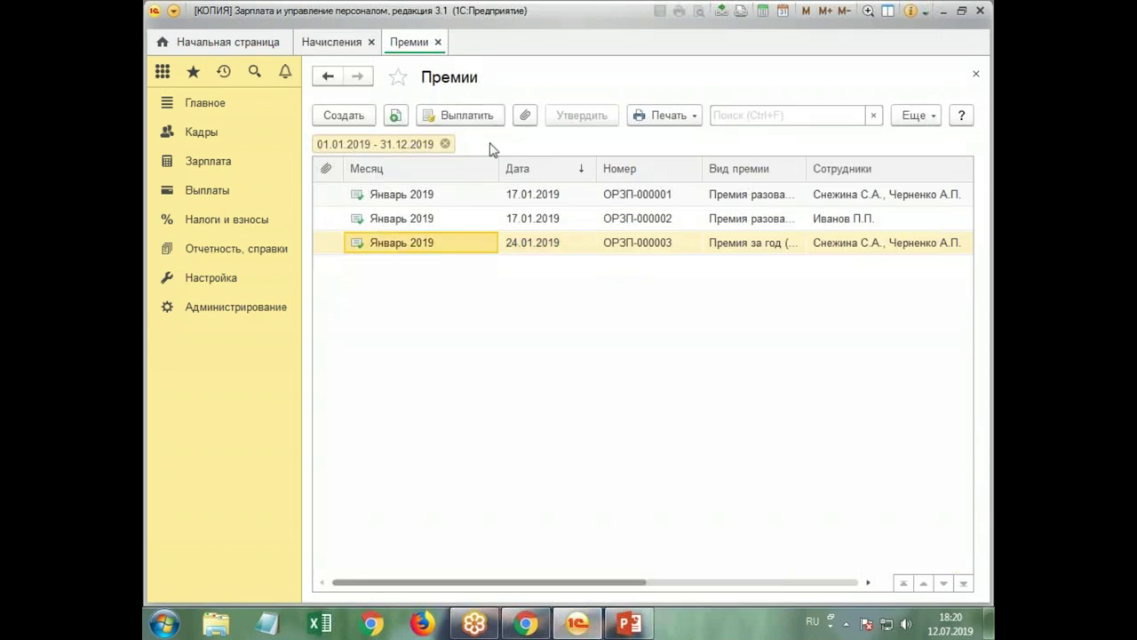
pyautogui.click(444, 116)
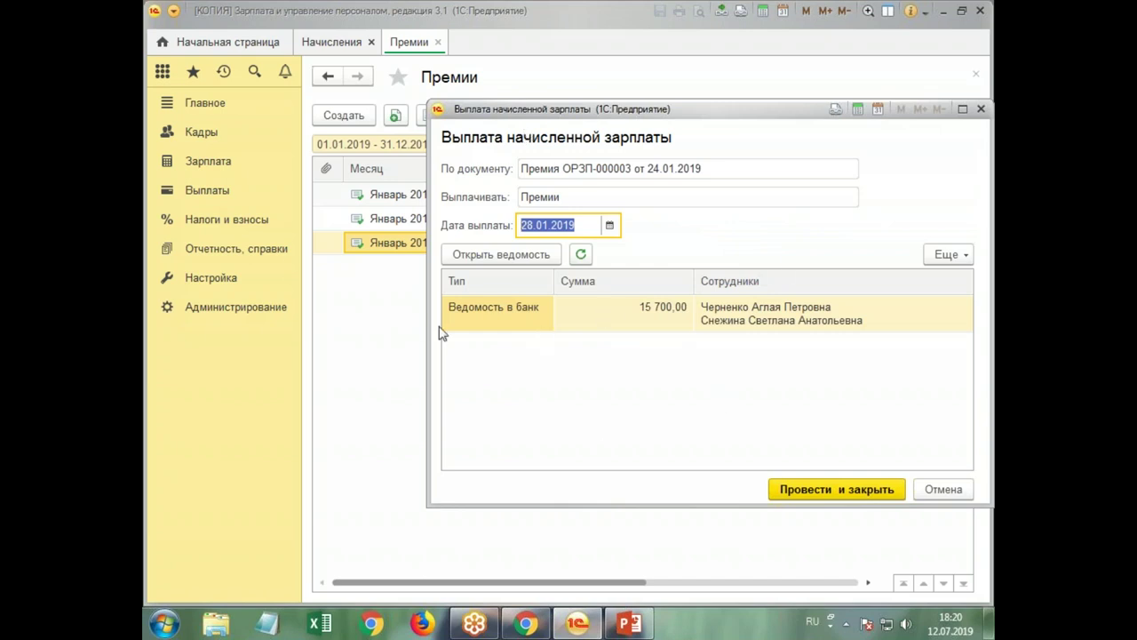
pyautogui.click(811, 490)
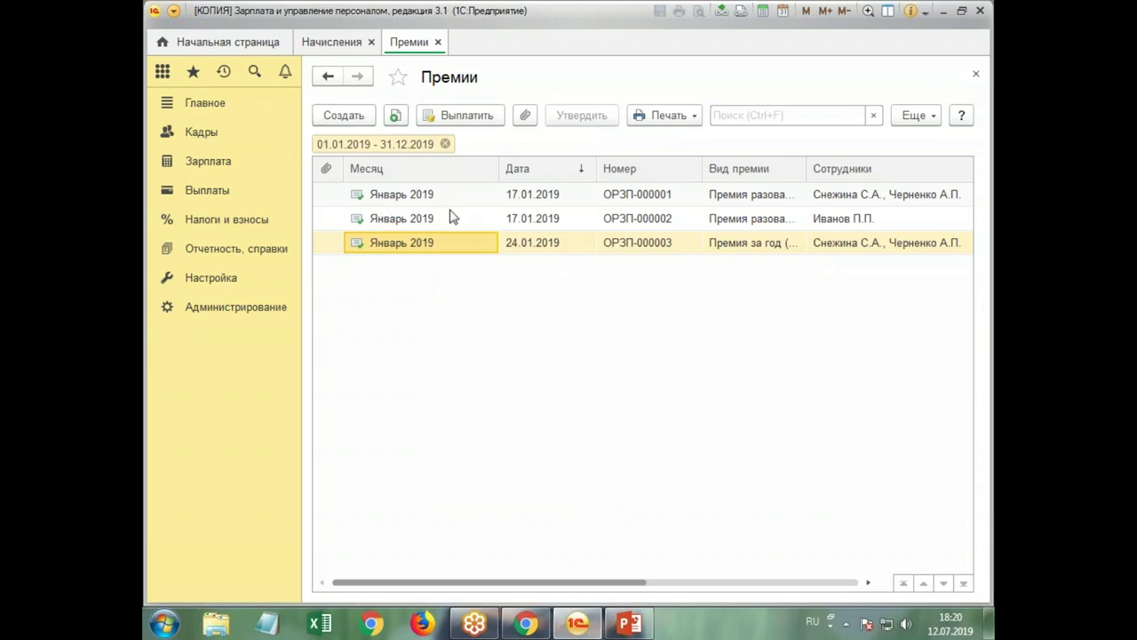
# - Open the list of all salary payment statements and review the 28.01.2019 "Премии" bank statement
pyautogui.click(214, 190)
pyautogui.click(471, 116)
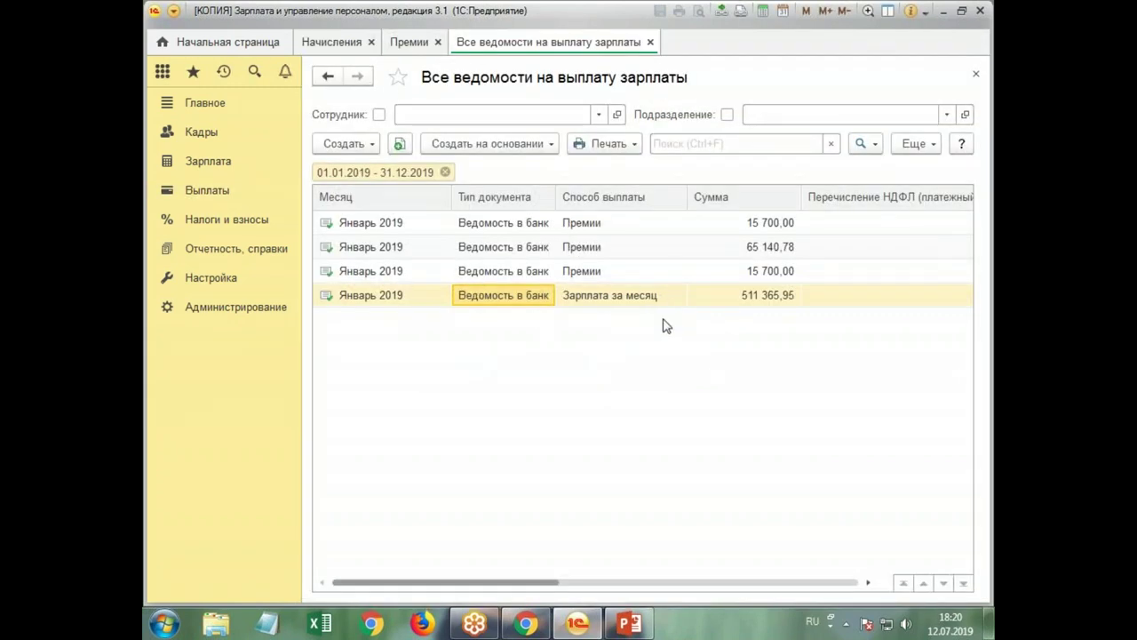
pyautogui.doubleClick(499, 275)
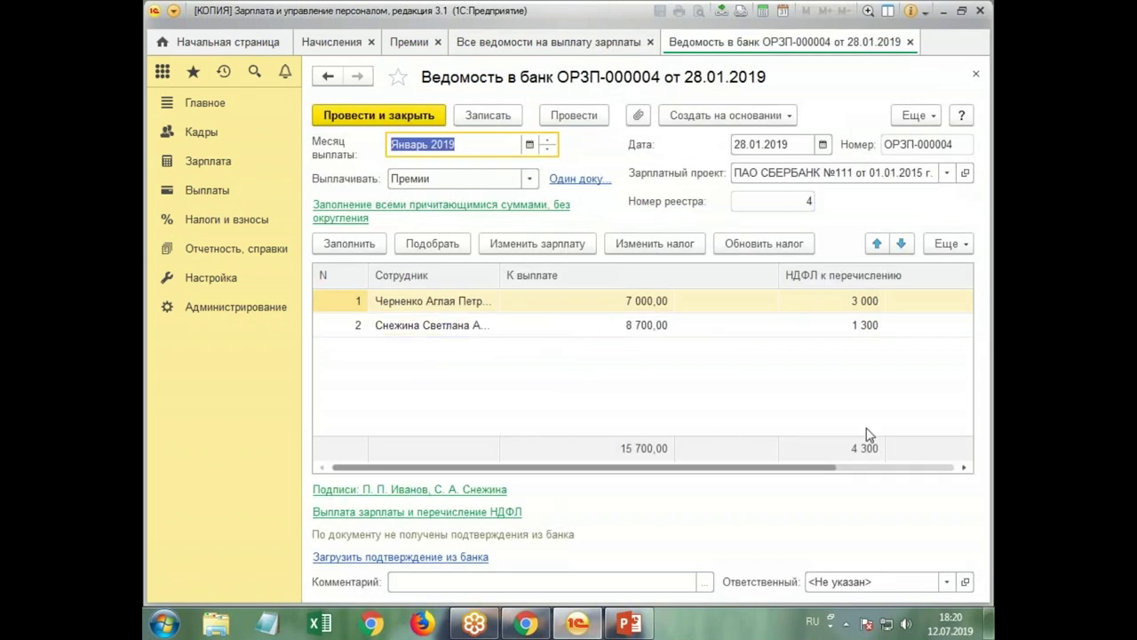
pyautogui.click(975, 73)
# - Mark the first two "Премии" bank statements in the list for deletion
pyautogui.click(507, 223)
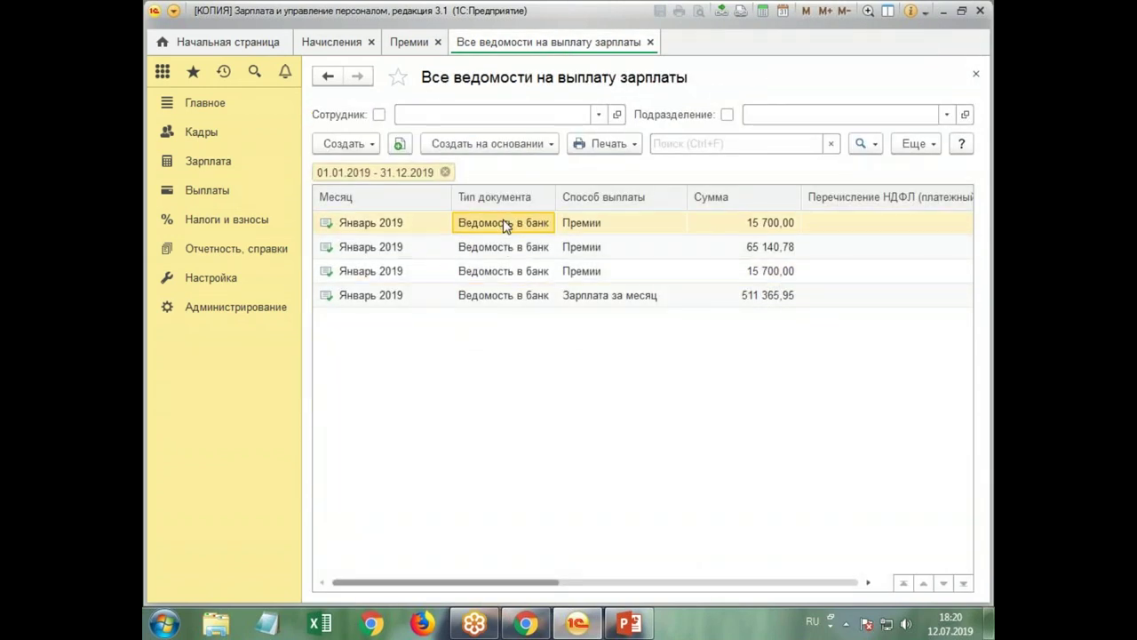
pyautogui.keyDown('shift'); pyautogui.click(529, 249); pyautogui.keyUp('shift')
pyautogui.press('Delete')
pyautogui.press('Return')
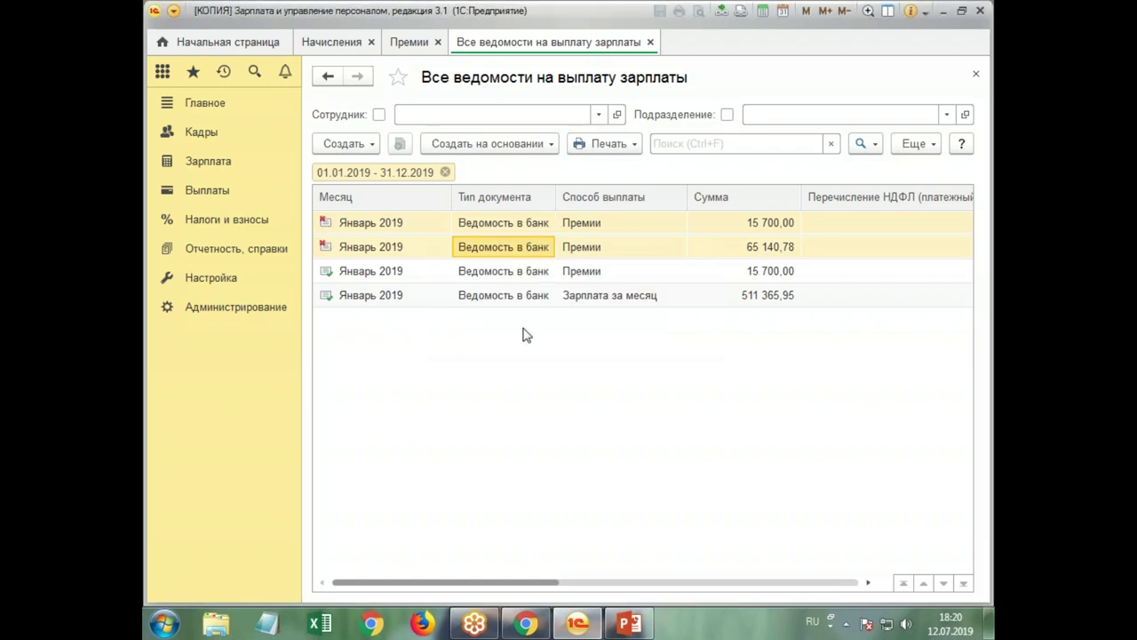
# - Mark the "Зарплата за месяц" bank statement for deletion
pyautogui.click(493, 273)
pyautogui.click(579, 300)
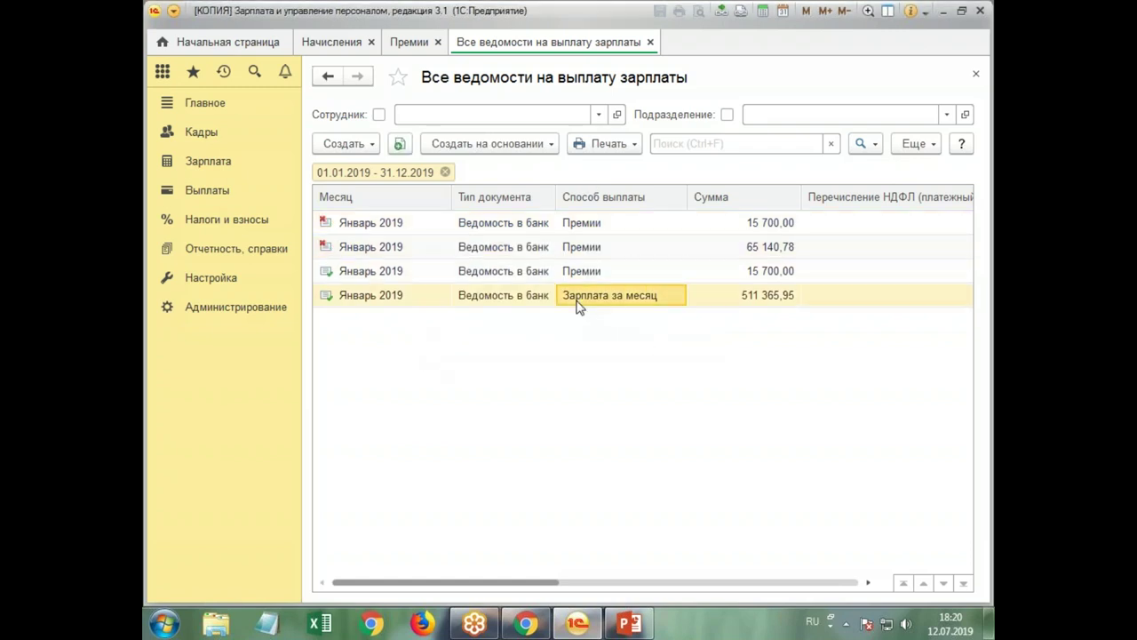
pyautogui.rightClick(594, 300)
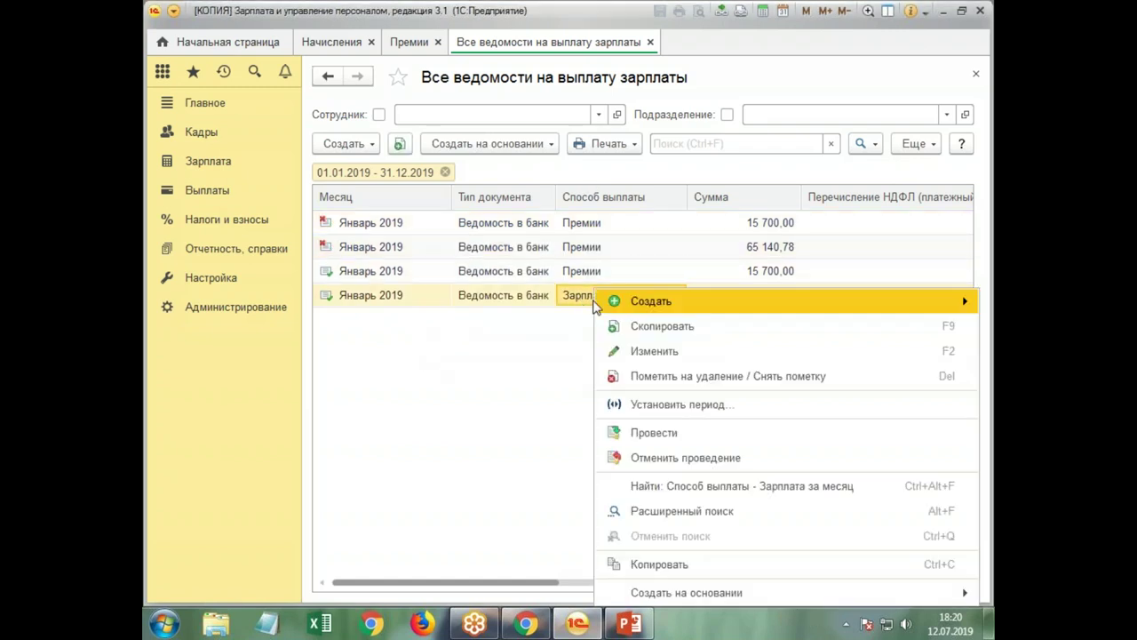
pyautogui.click(716, 376)
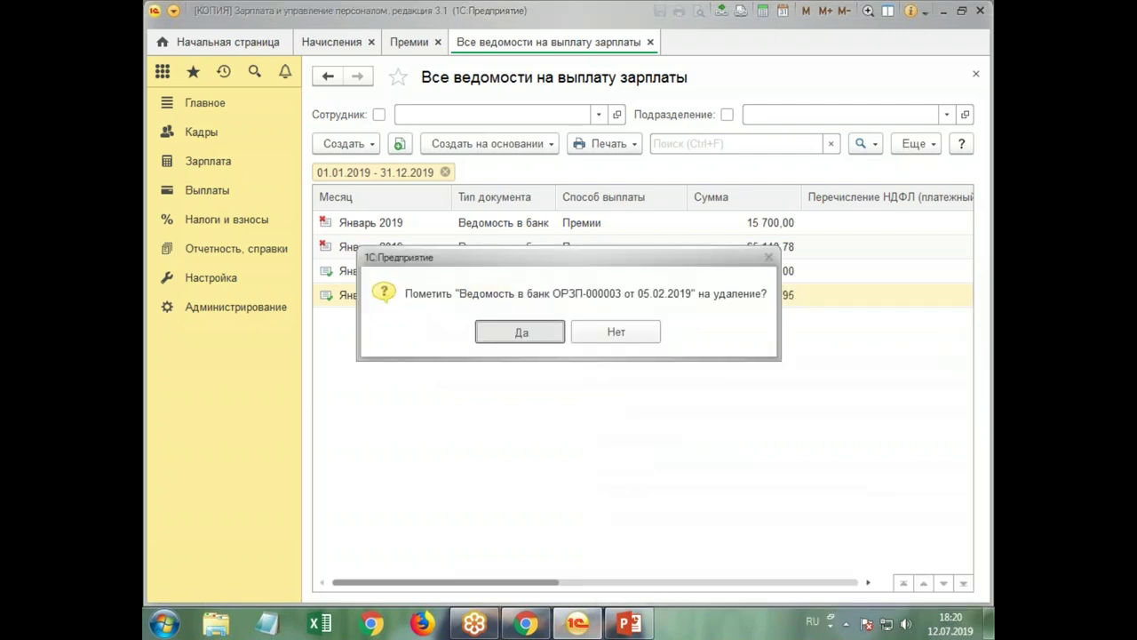
pyautogui.click(520, 330)
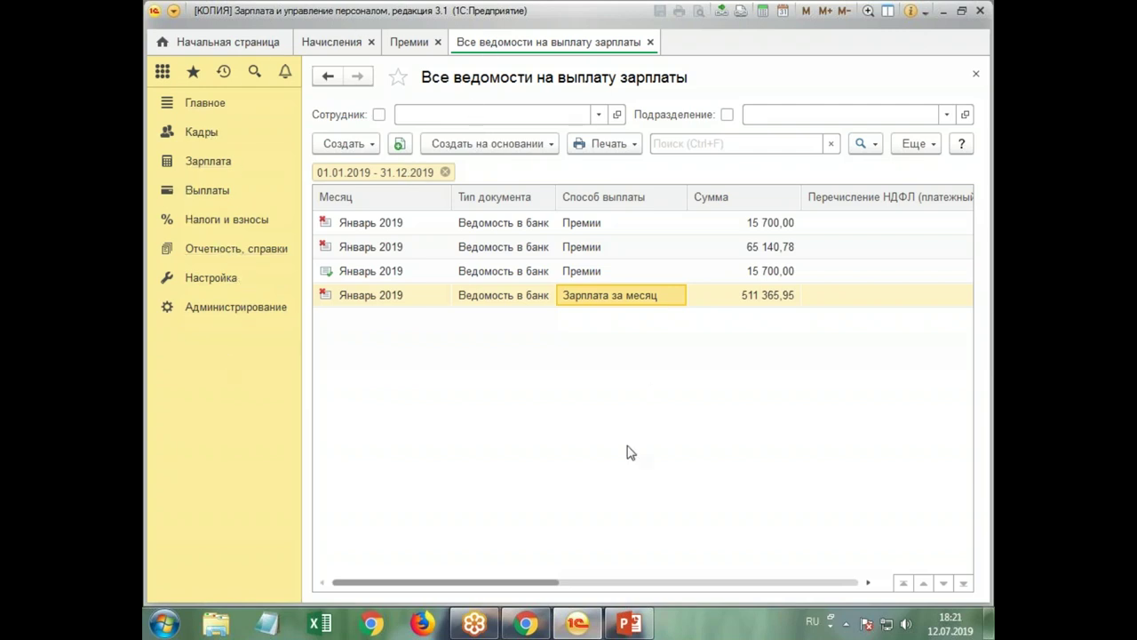
# - Review the bonus document selected in the unmarked 28.01.2019 "Премии" bank statement, and post and close the statement
pyautogui.click(439, 279)
pyautogui.doubleClick(439, 280)
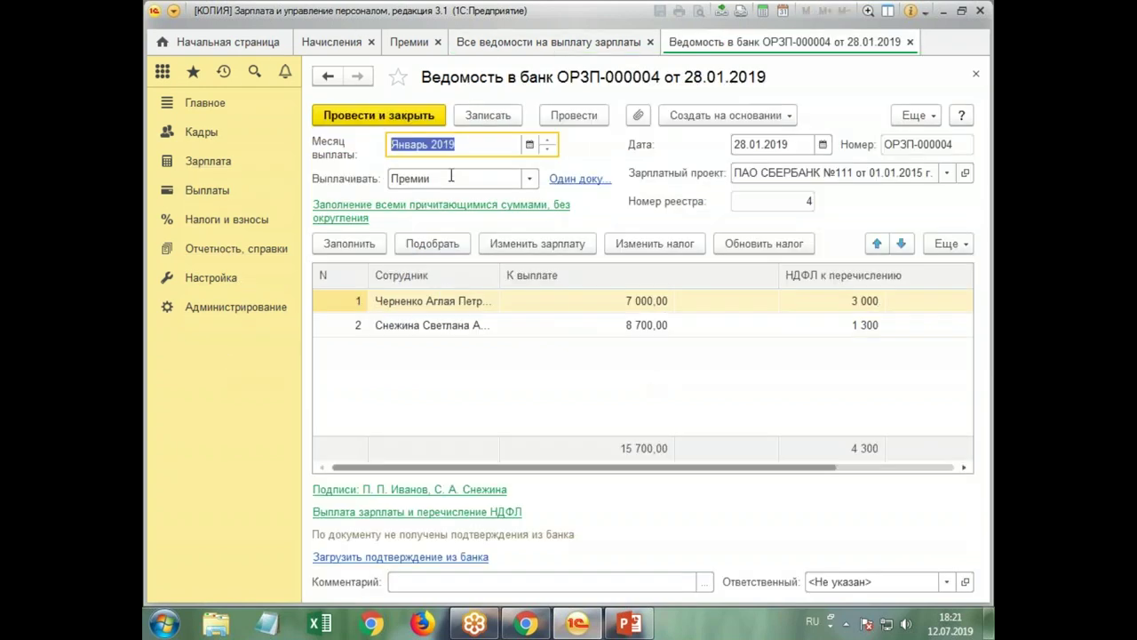
pyautogui.click(586, 179)
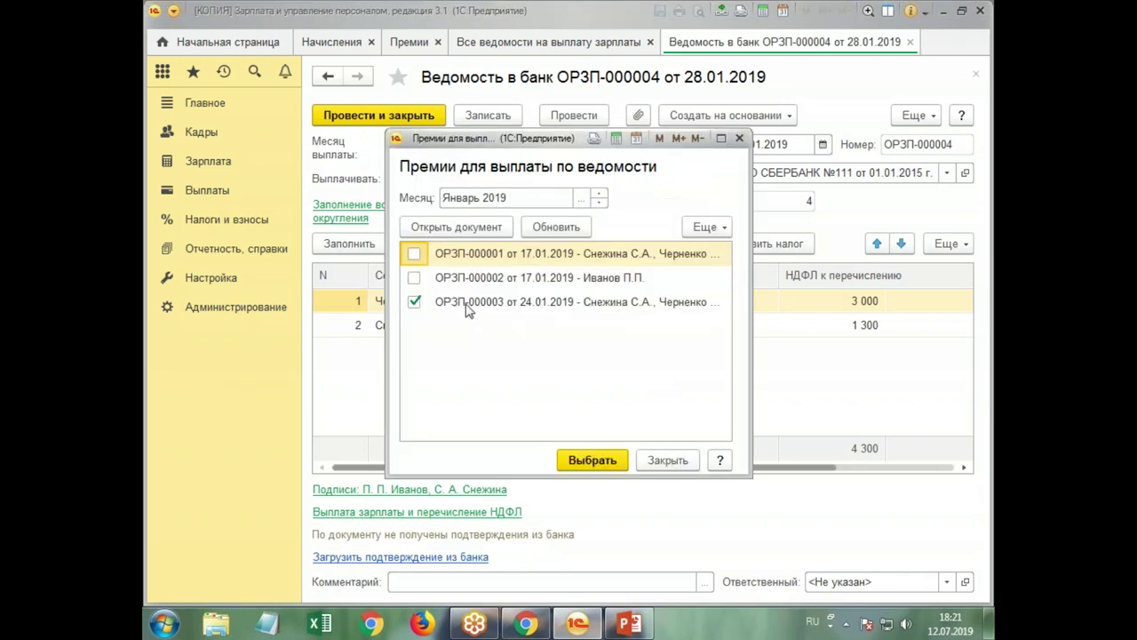
pyautogui.doubleClick(681, 309)
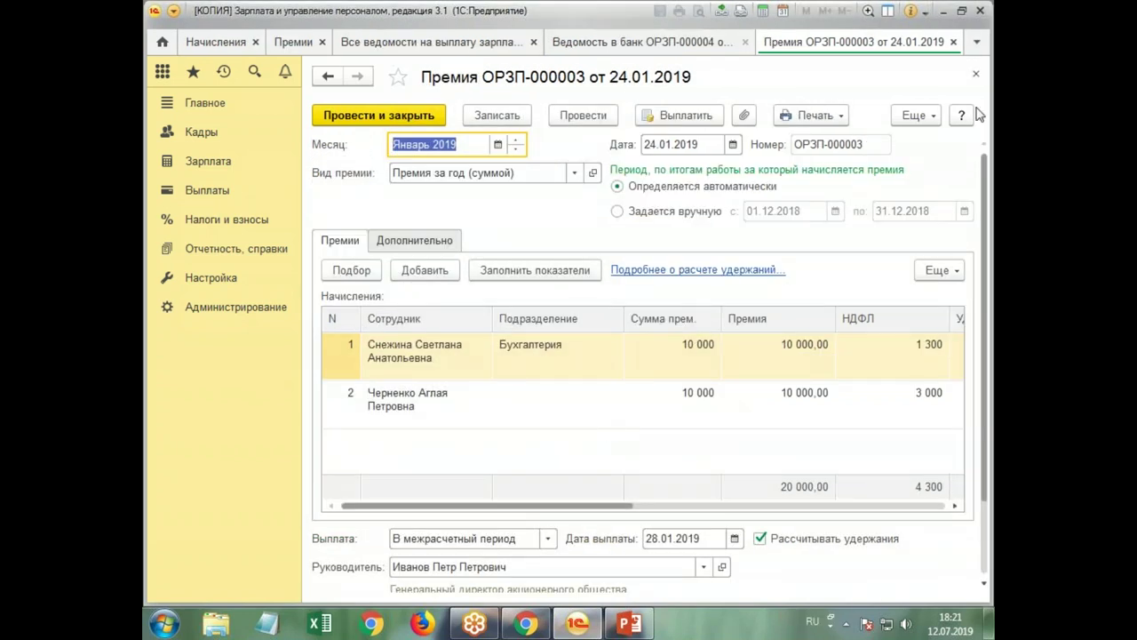
pyautogui.click(976, 74)
pyautogui.click(680, 461)
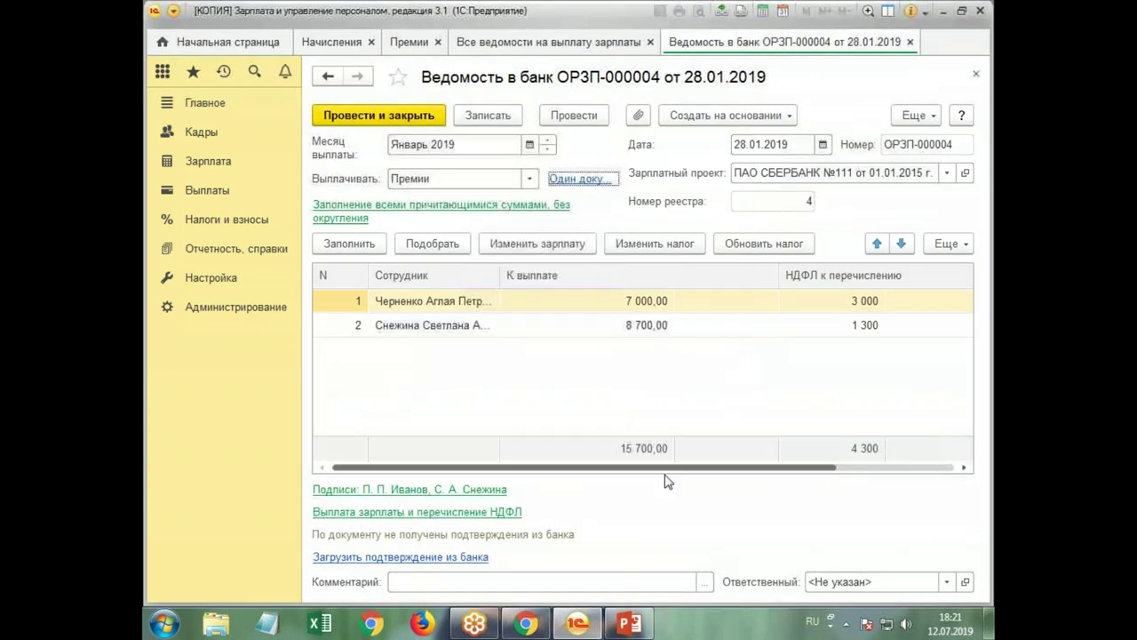
pyautogui.click(332, 116)
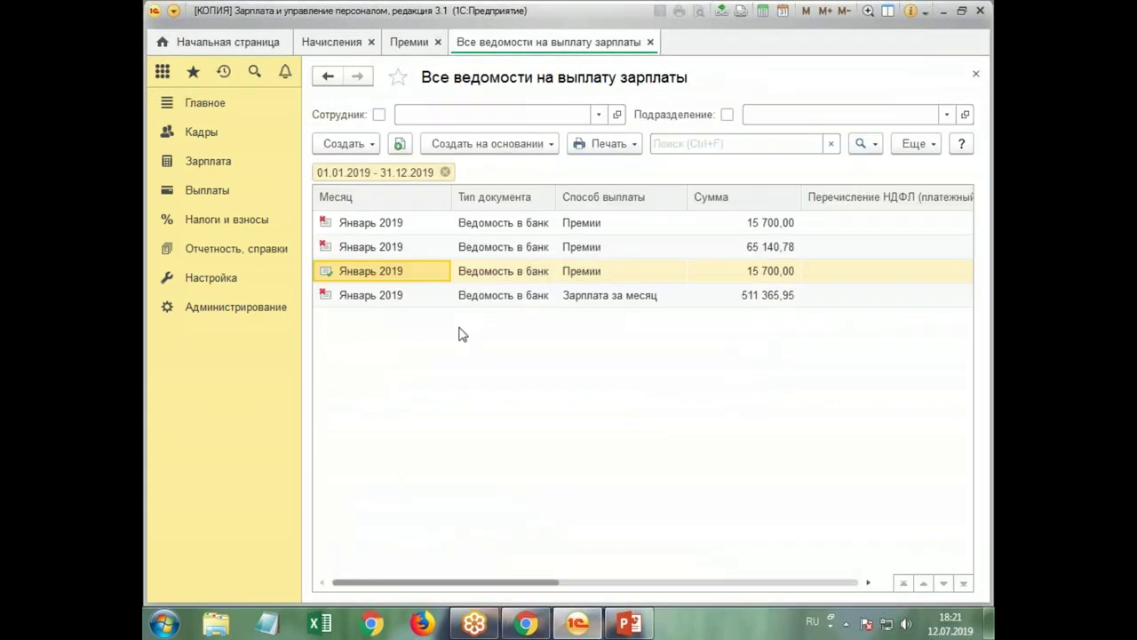
# - Create a 6-НДФЛ report for 1 квартал 2019 in 1С-Отчетность, skipping the service and internet support offers, and fill it with data
pyautogui.click(229, 252)
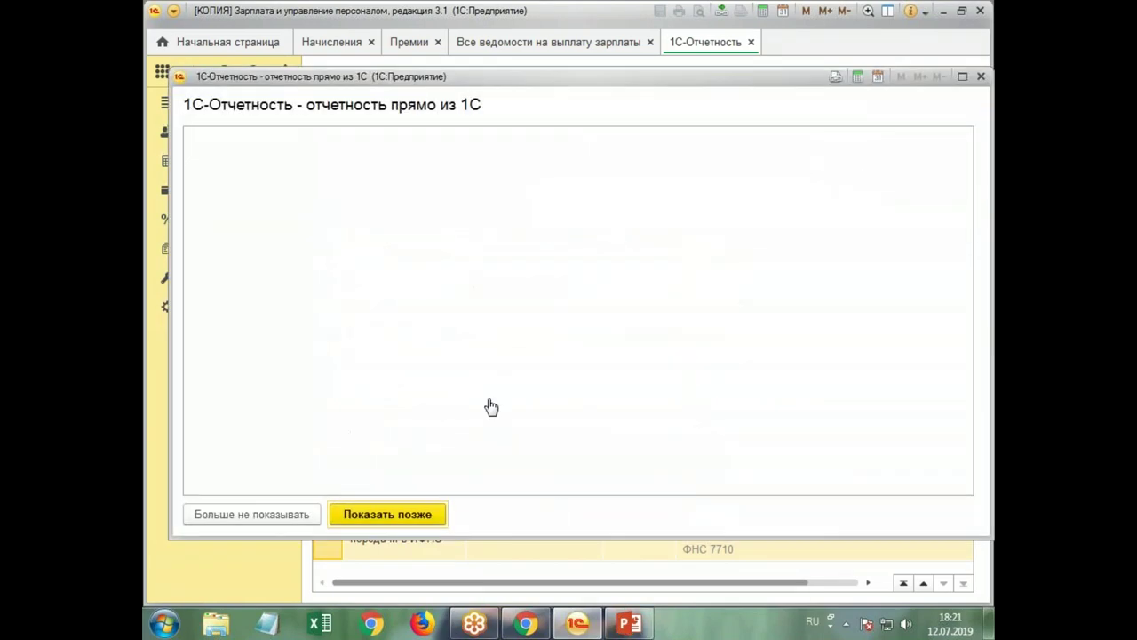
pyautogui.click(435, 514)
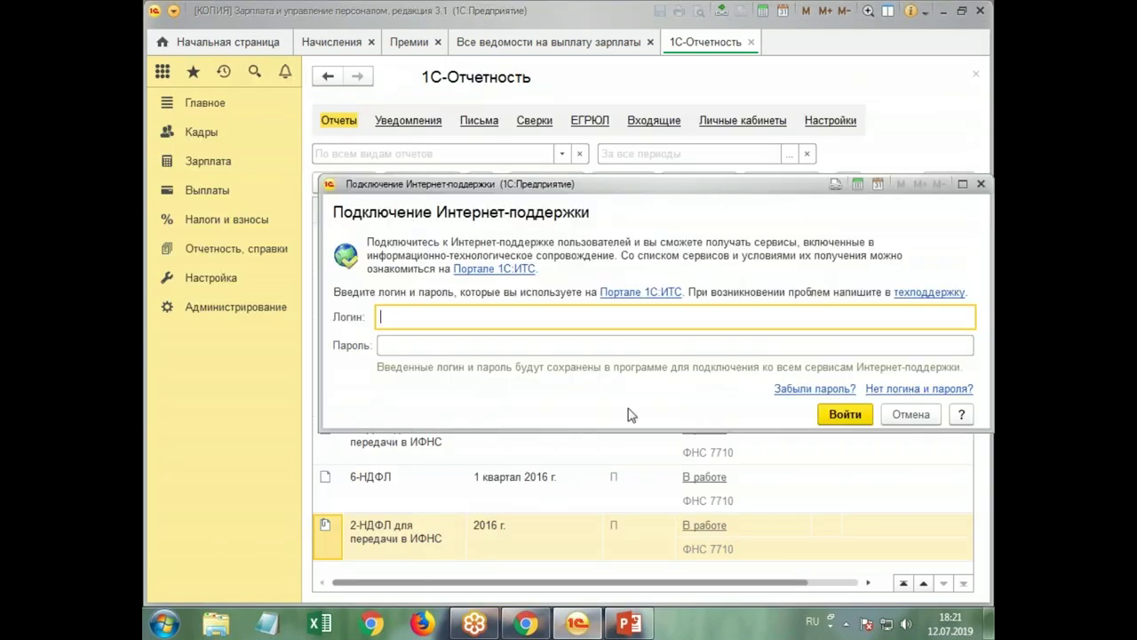
pyautogui.click(912, 411)
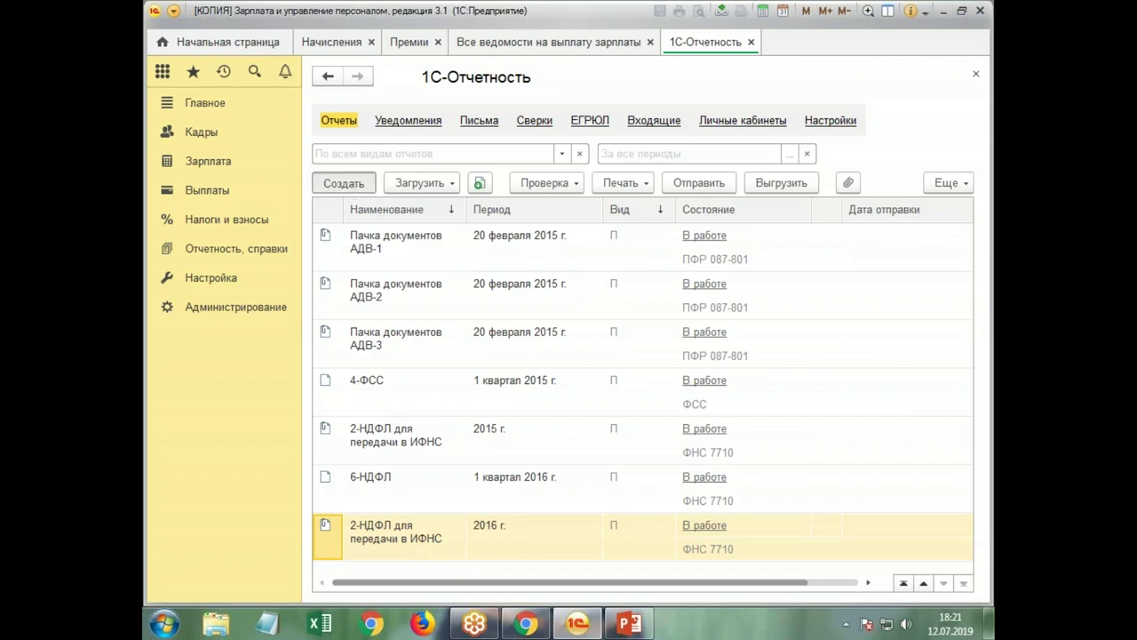
pyautogui.click(344, 183)
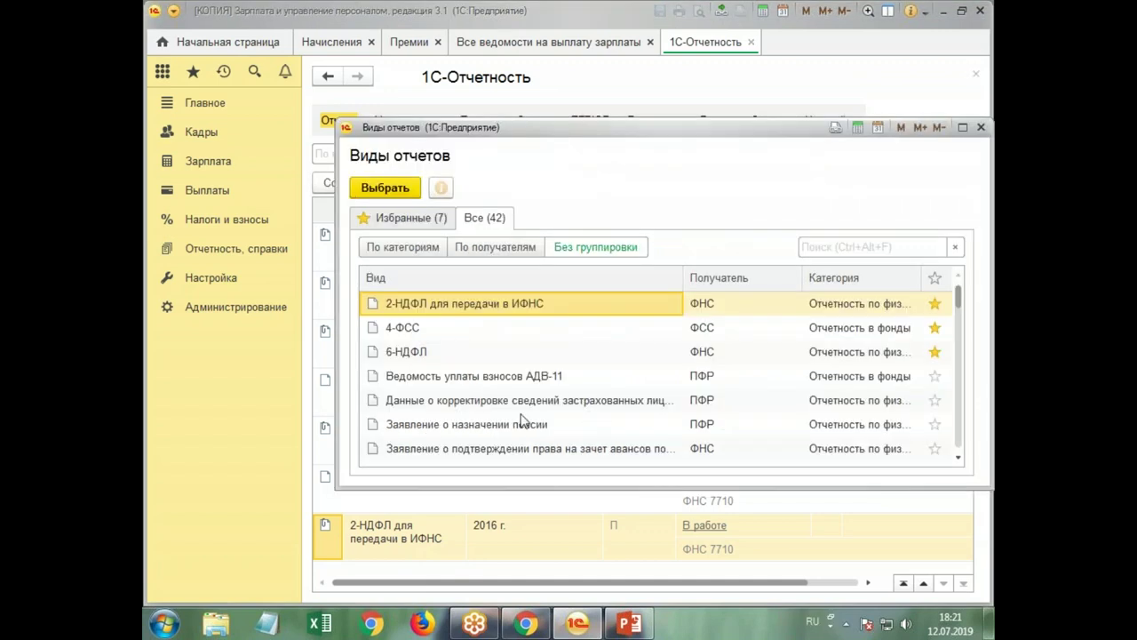
pyautogui.doubleClick(384, 421)
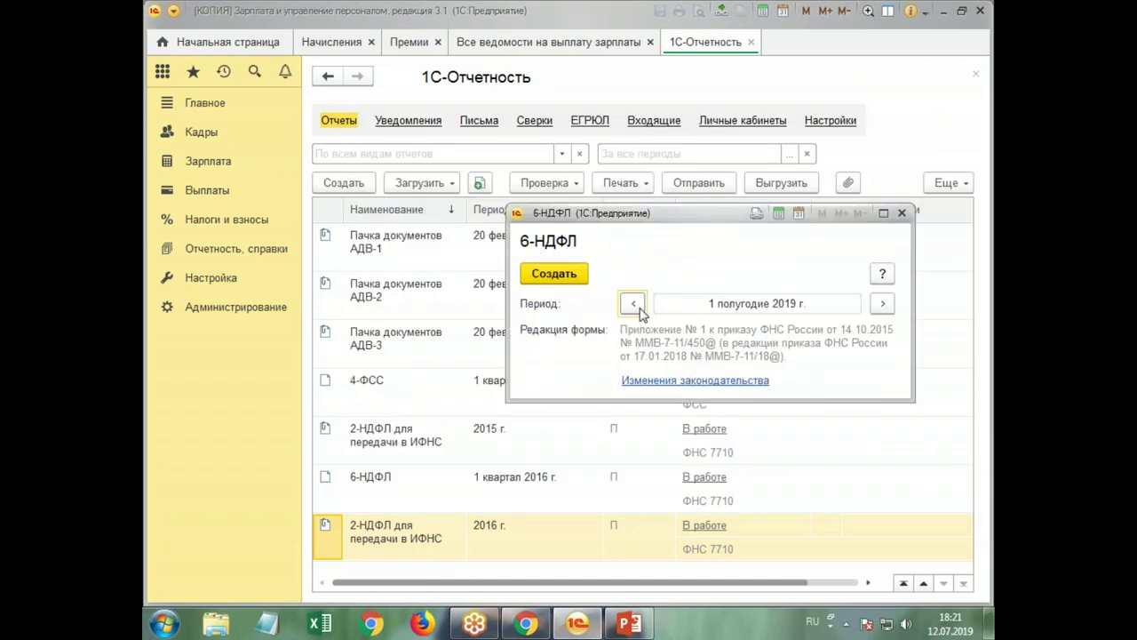
pyautogui.click(633, 303)
pyautogui.click(551, 274)
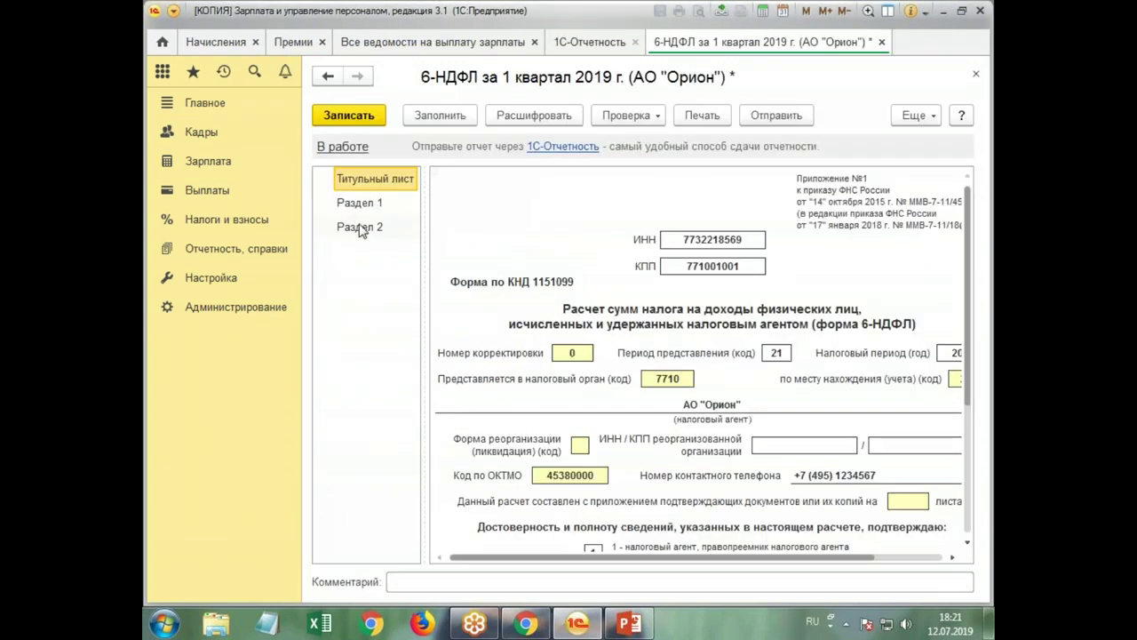
pyautogui.click(444, 120)
# - Examine lines 100, 110 and 120 of the annual bonus block in Раздел 2 of the 6-НДФЛ report
pyautogui.click(371, 228)
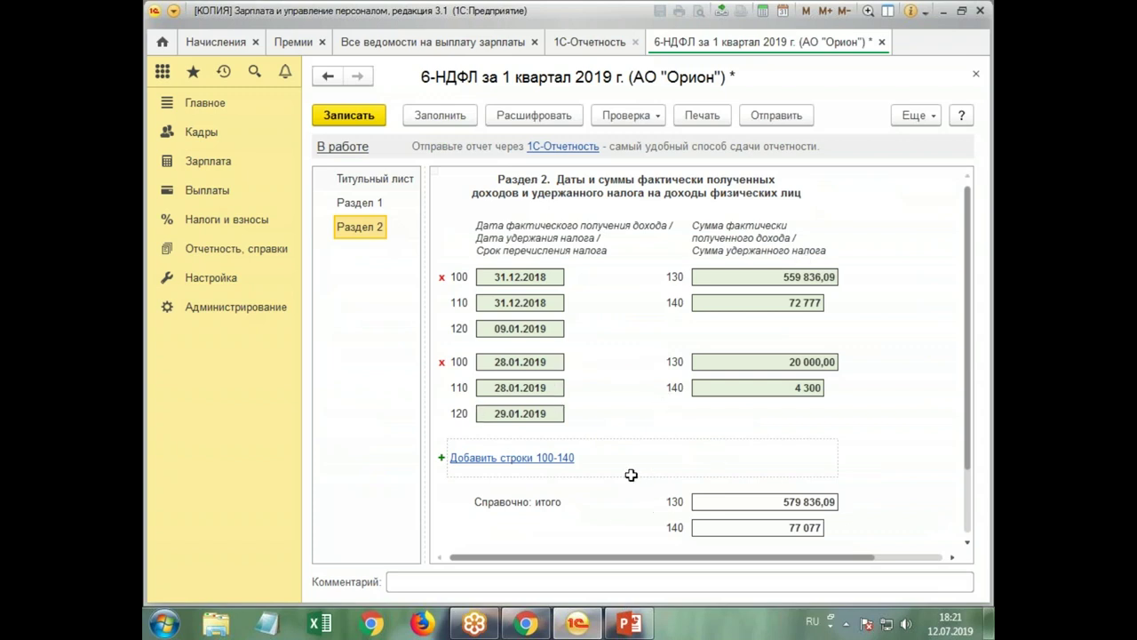
pyautogui.click(528, 361)
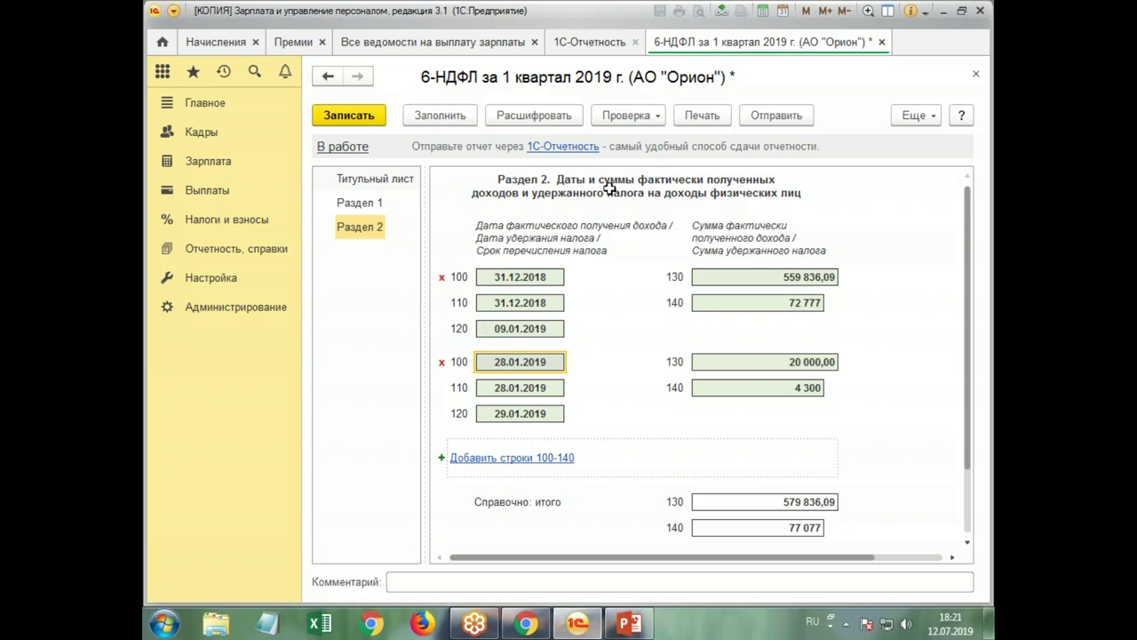
pyautogui.click(520, 387)
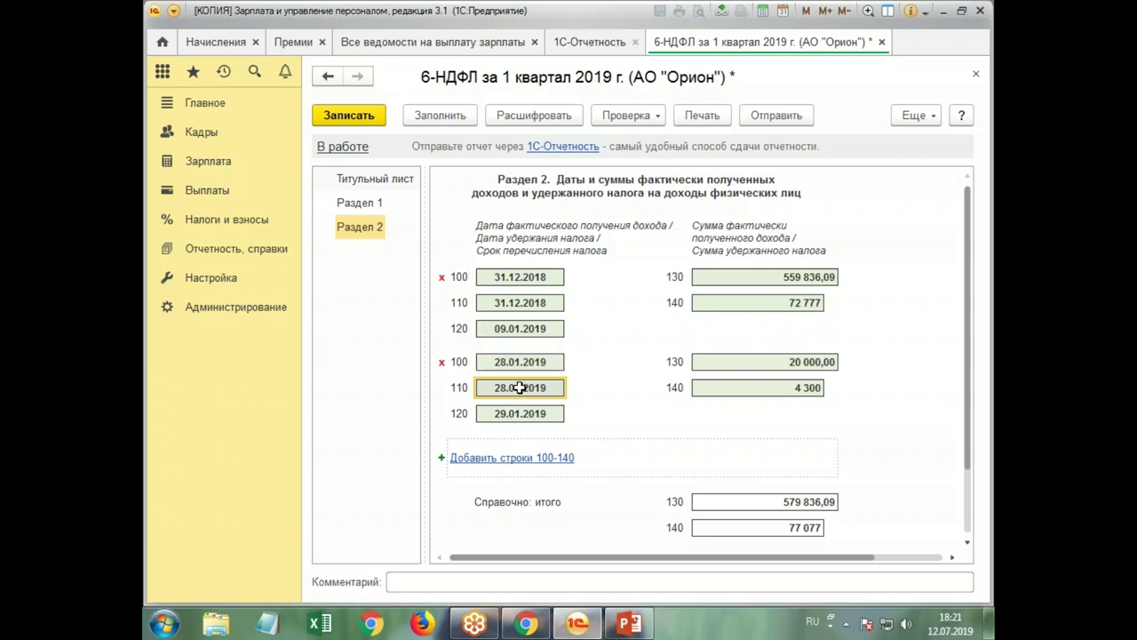
pyautogui.click(496, 414)
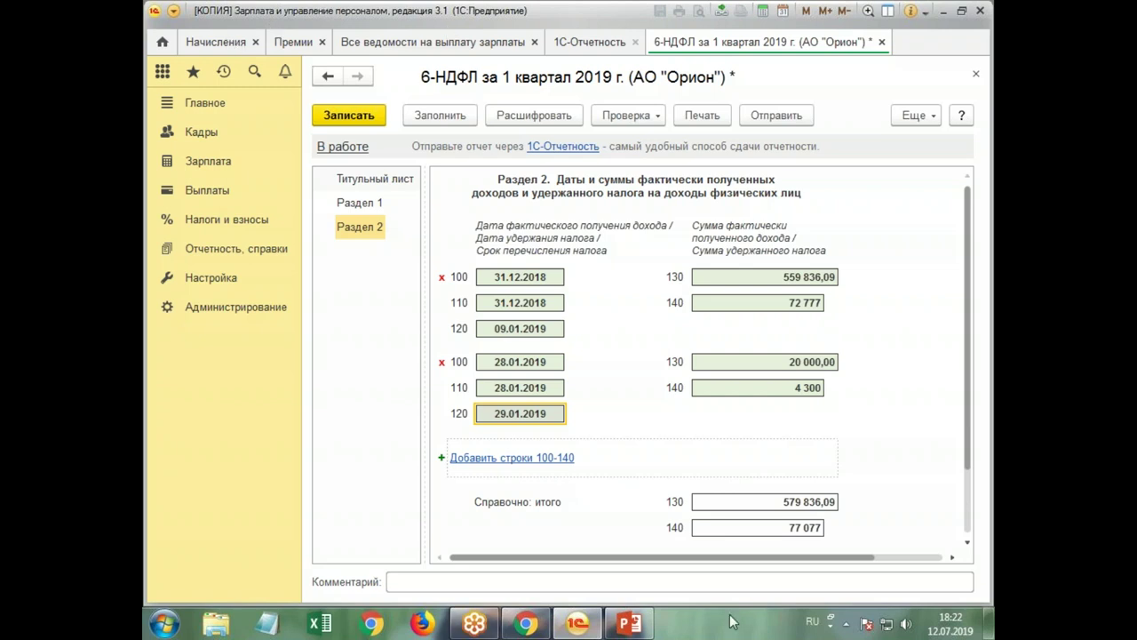
# - Switch to the PowerPoint presentation, review the slides on the bonus accrual and income code settings, and return to 1C
pyautogui.click(629, 623)
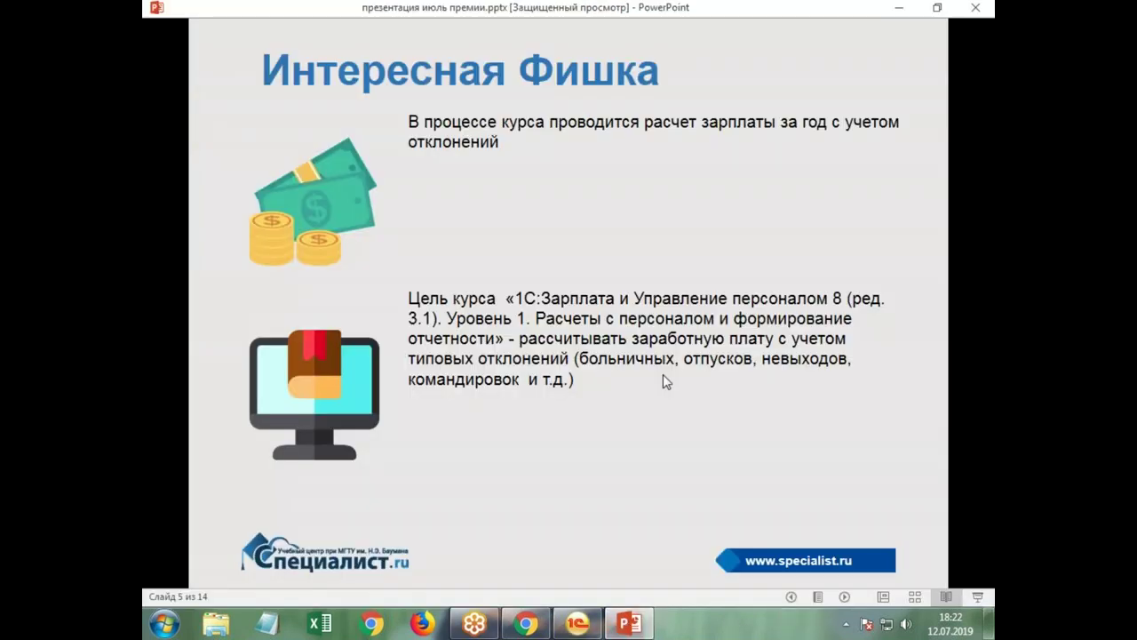
pyautogui.click(846, 597)
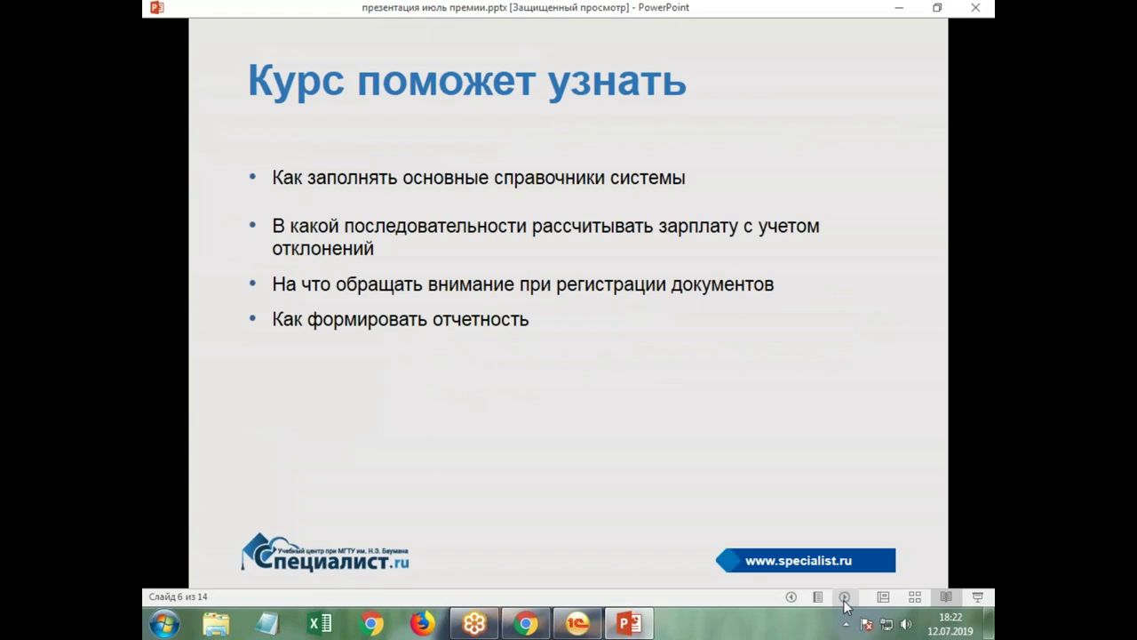
pyautogui.click(845, 597)
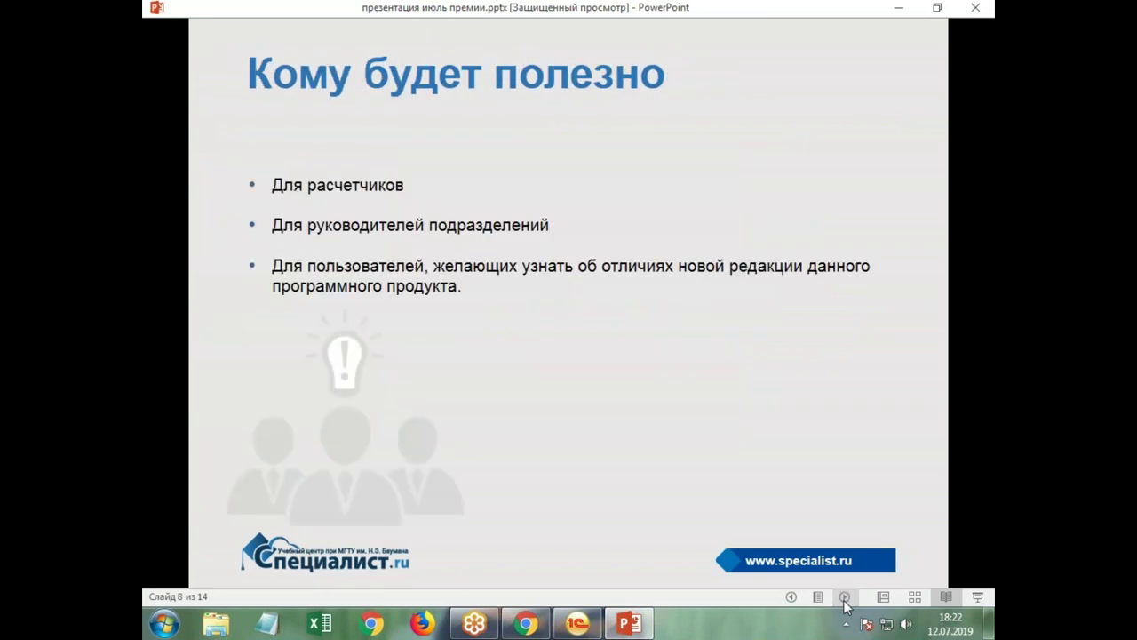
pyautogui.click(846, 597)
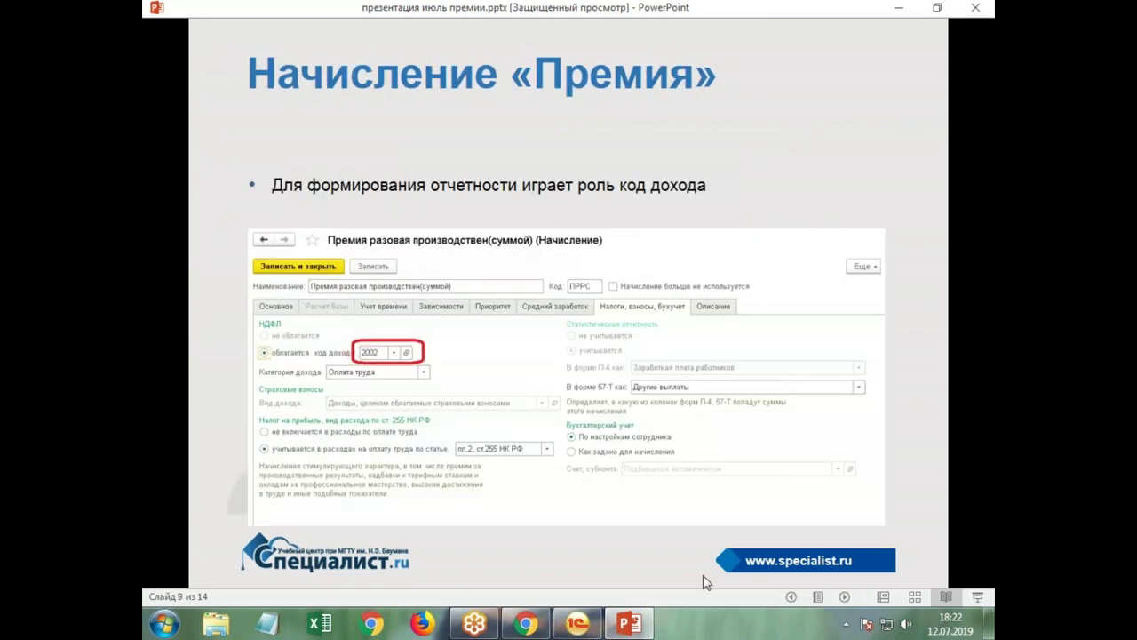
pyautogui.click(845, 597)
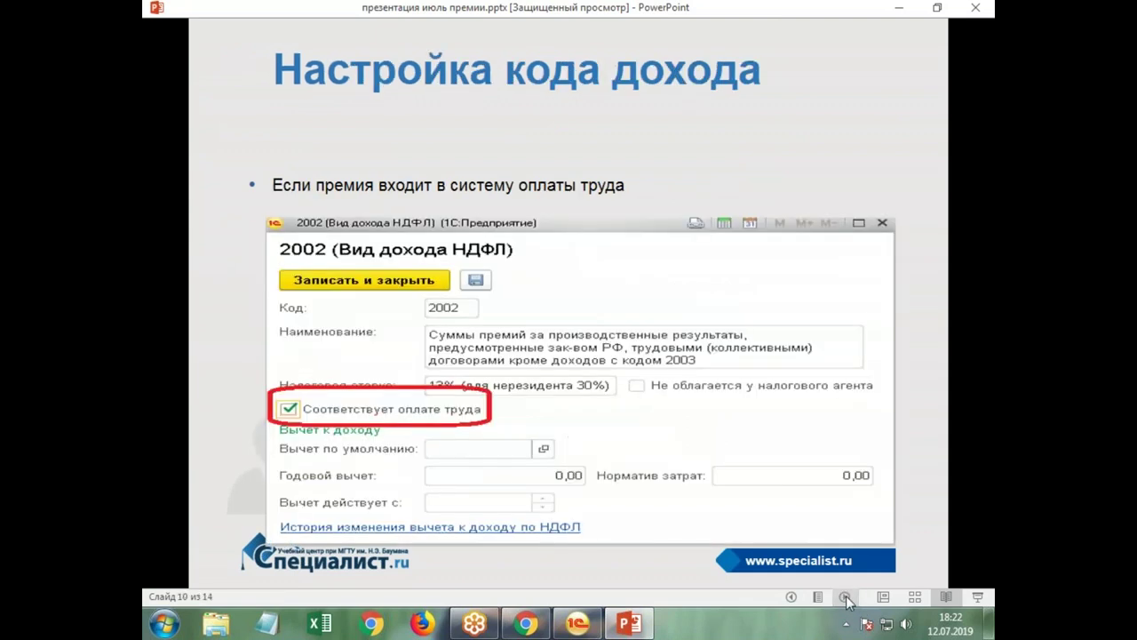
pyautogui.click(845, 597)
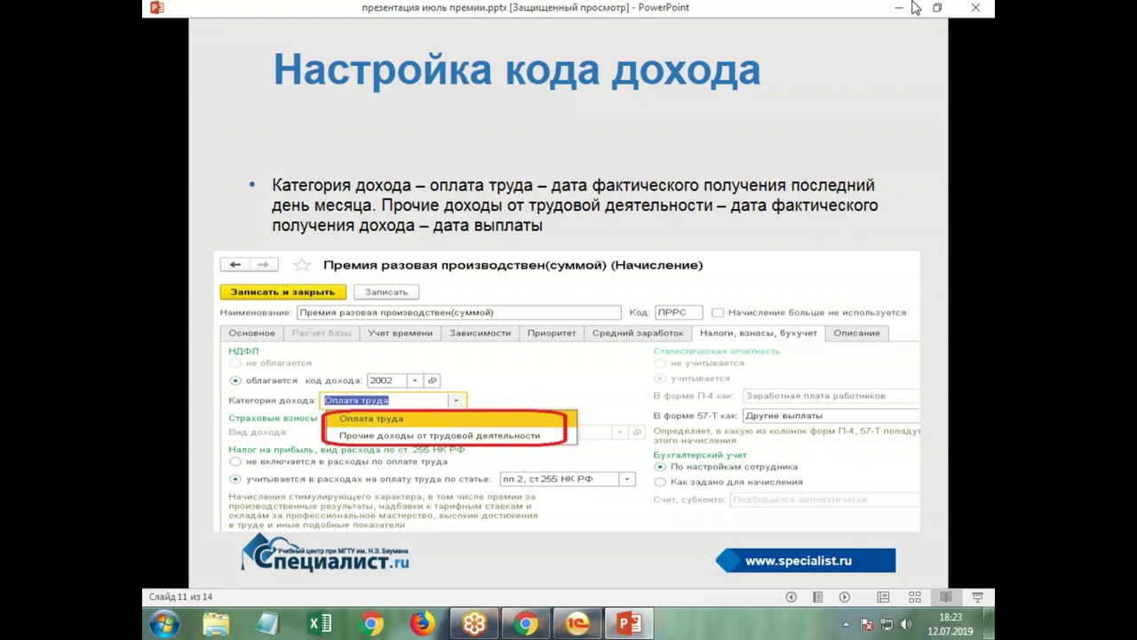
pyautogui.click(788, 598)
pyautogui.click(789, 598)
pyautogui.click(788, 598)
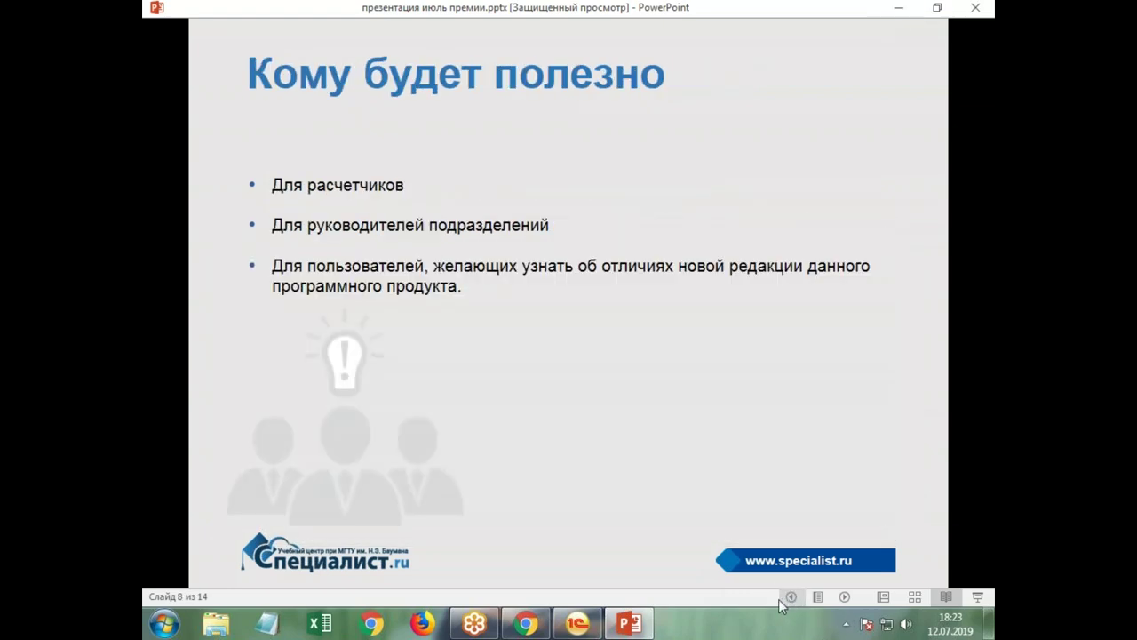
pyautogui.click(894, 11)
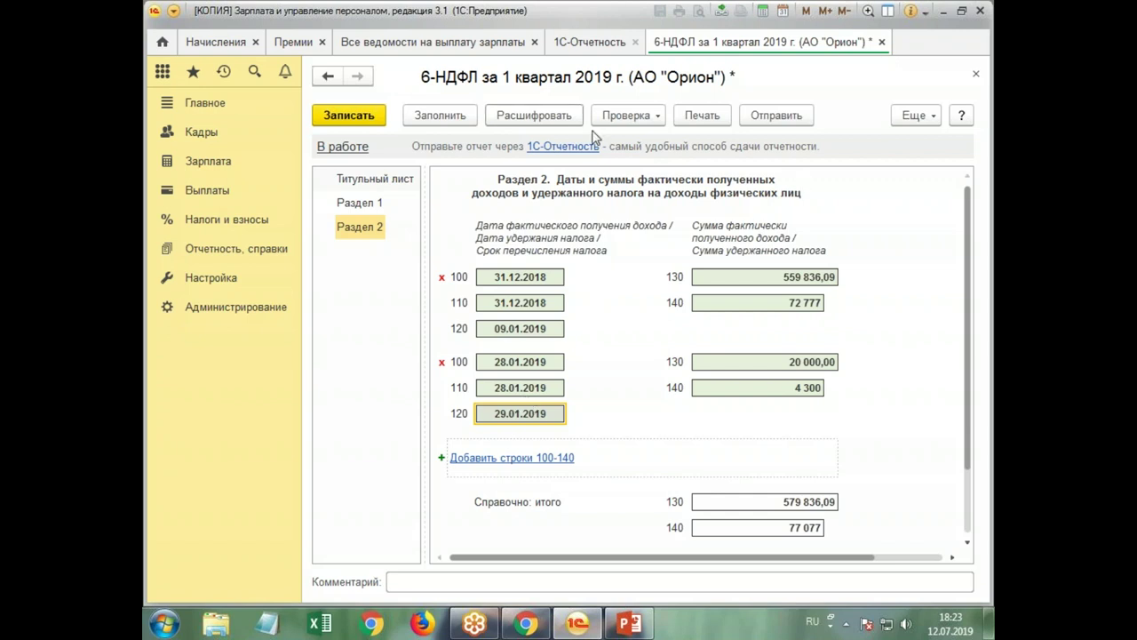
# - Close the 6-НДФЛ report without saving and go to the list of accruals (Начисления)
pyautogui.click(975, 75)
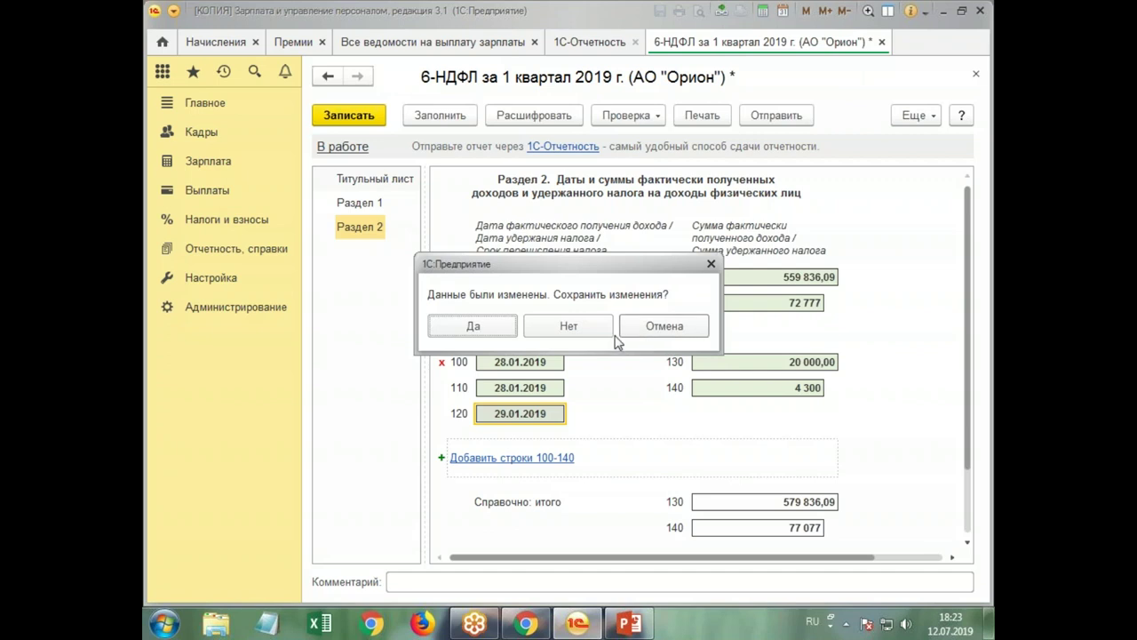
pyautogui.click(563, 329)
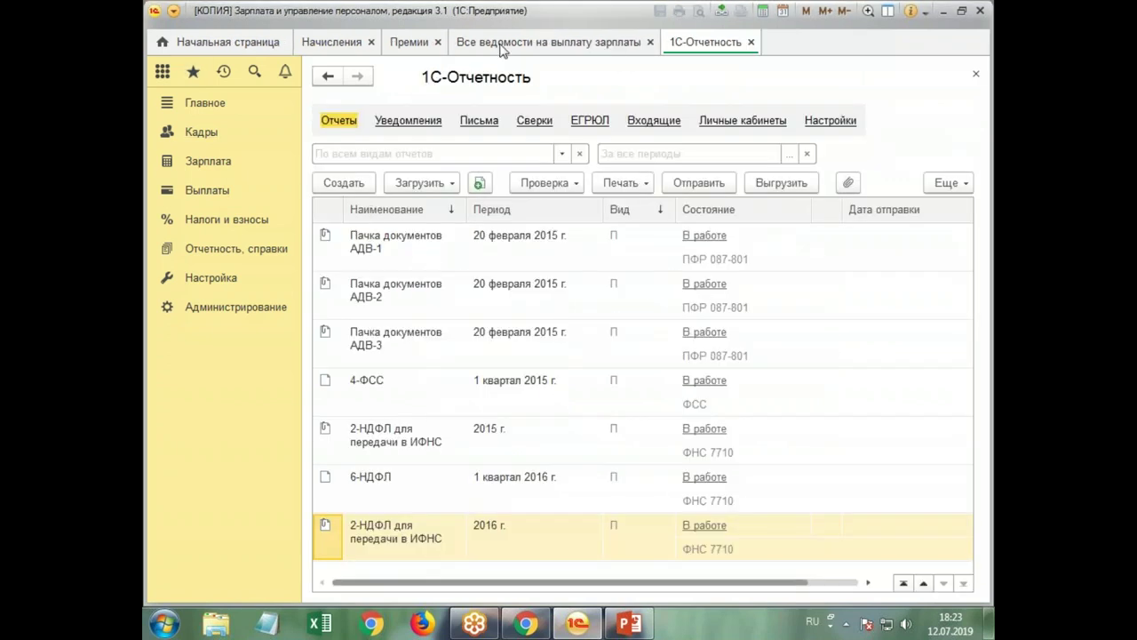
pyautogui.click(416, 43)
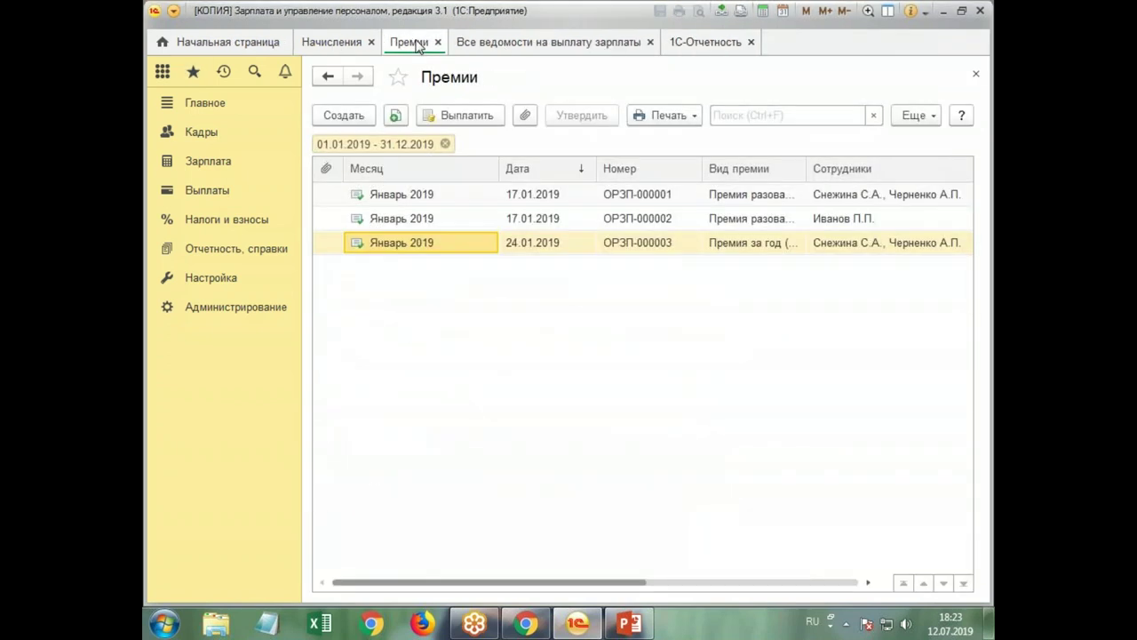
pyautogui.click(335, 43)
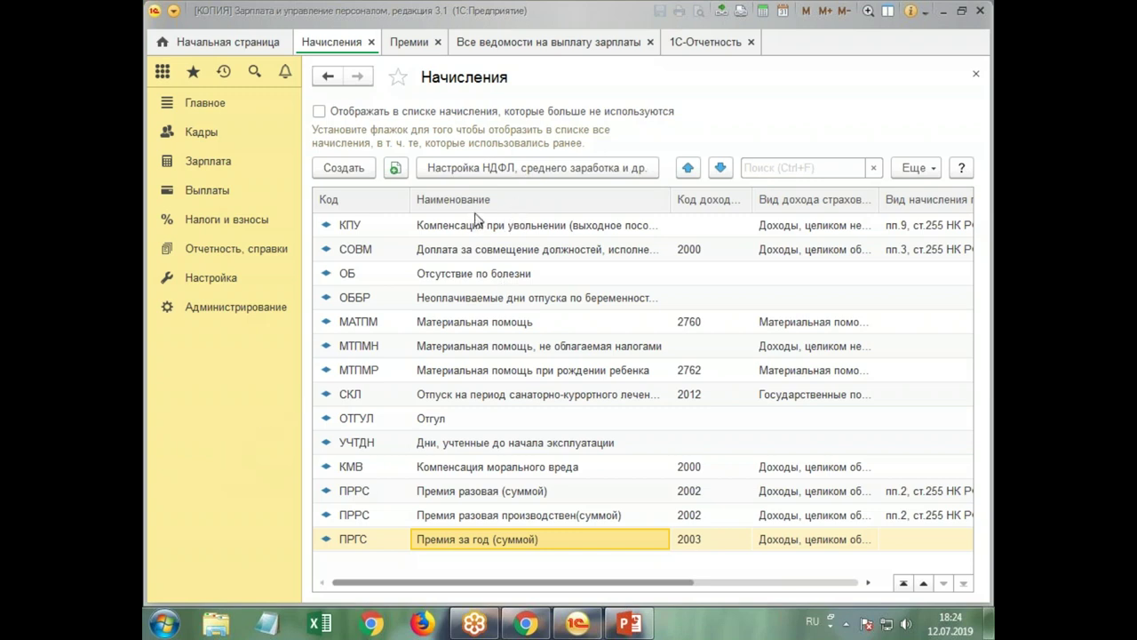
# - Open the accrual "Премия разовая (суммой)" and review its average earnings, tax and contribution settings
pyautogui.click(502, 495)
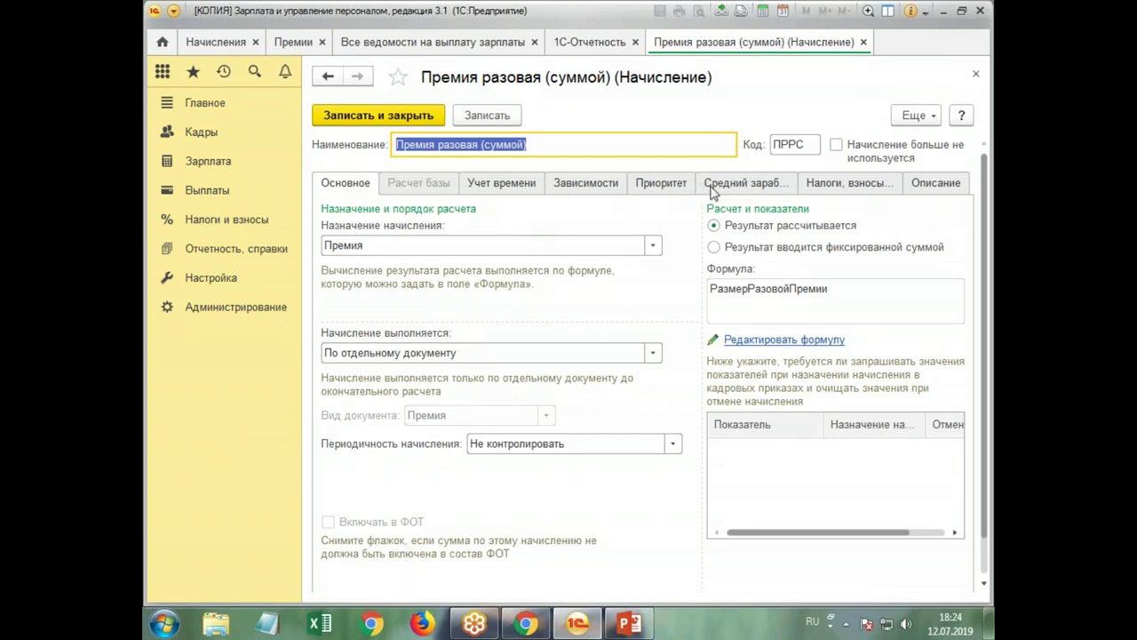
pyautogui.click(751, 187)
pyautogui.click(839, 185)
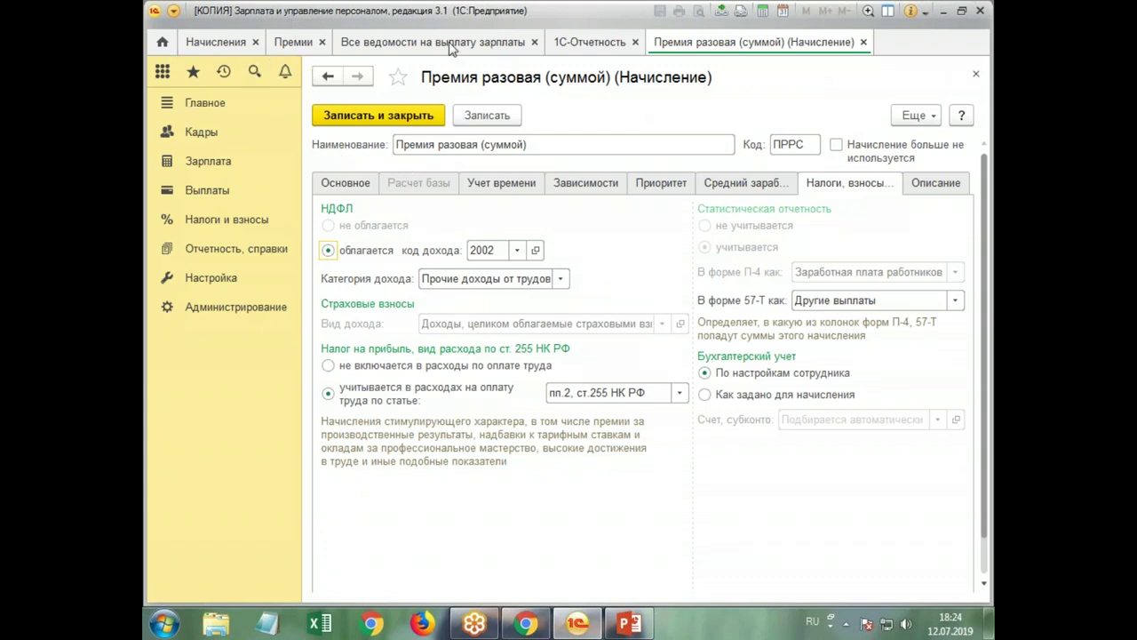
# - Open the "Премия за год (суммой)" accrual from the 24.01.2019 bonus document and check its average earnings settings
pyautogui.click(293, 43)
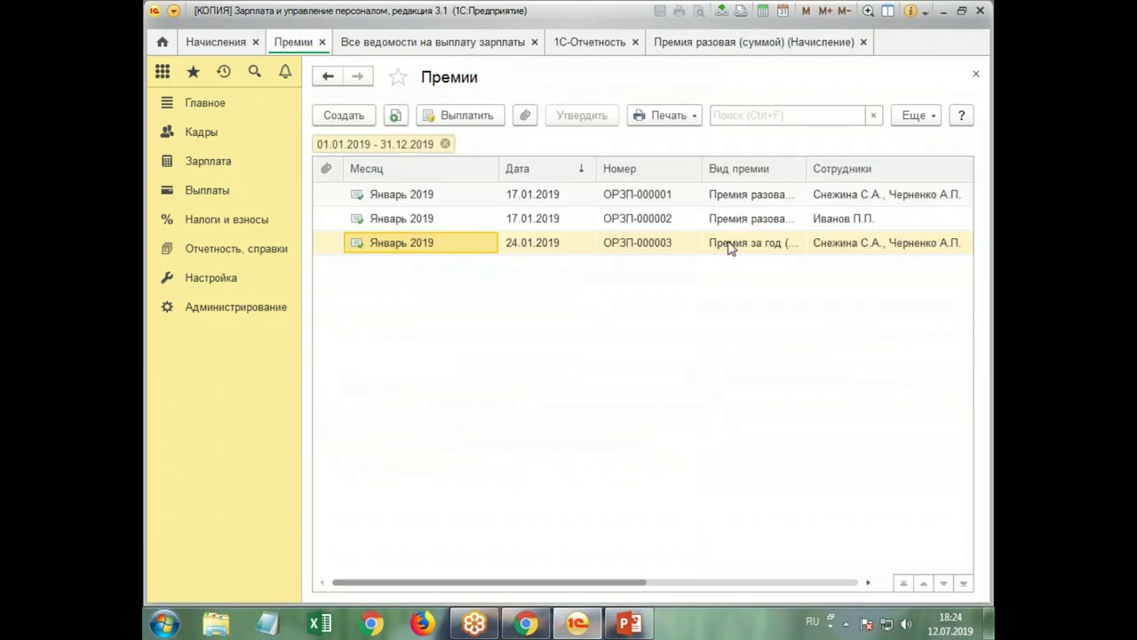
pyautogui.doubleClick(551, 243)
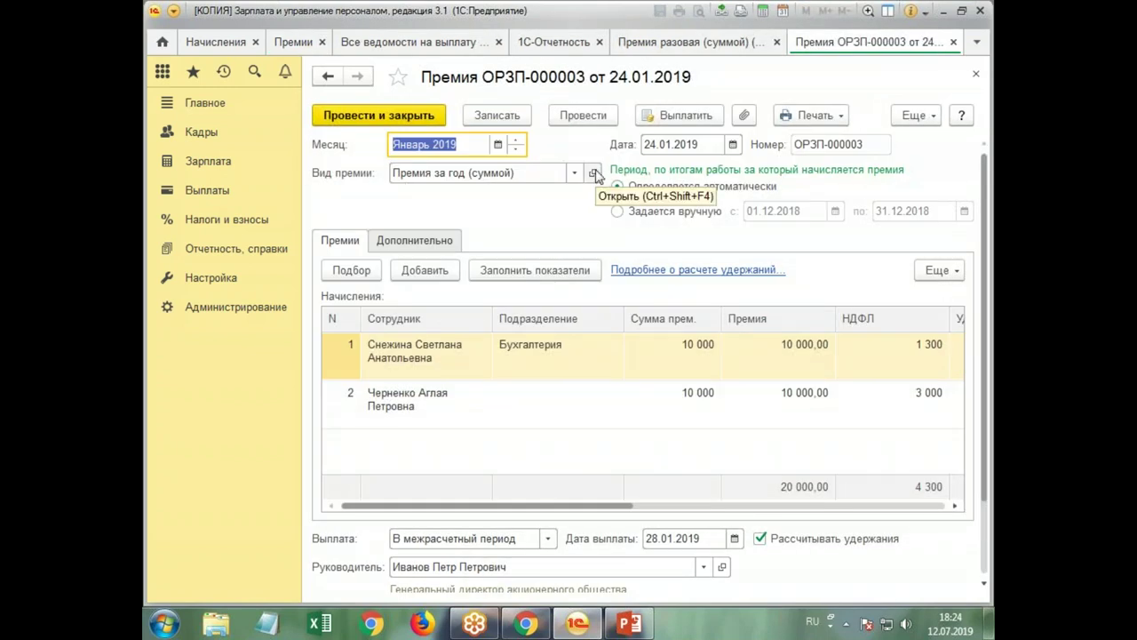
pyautogui.click(594, 173)
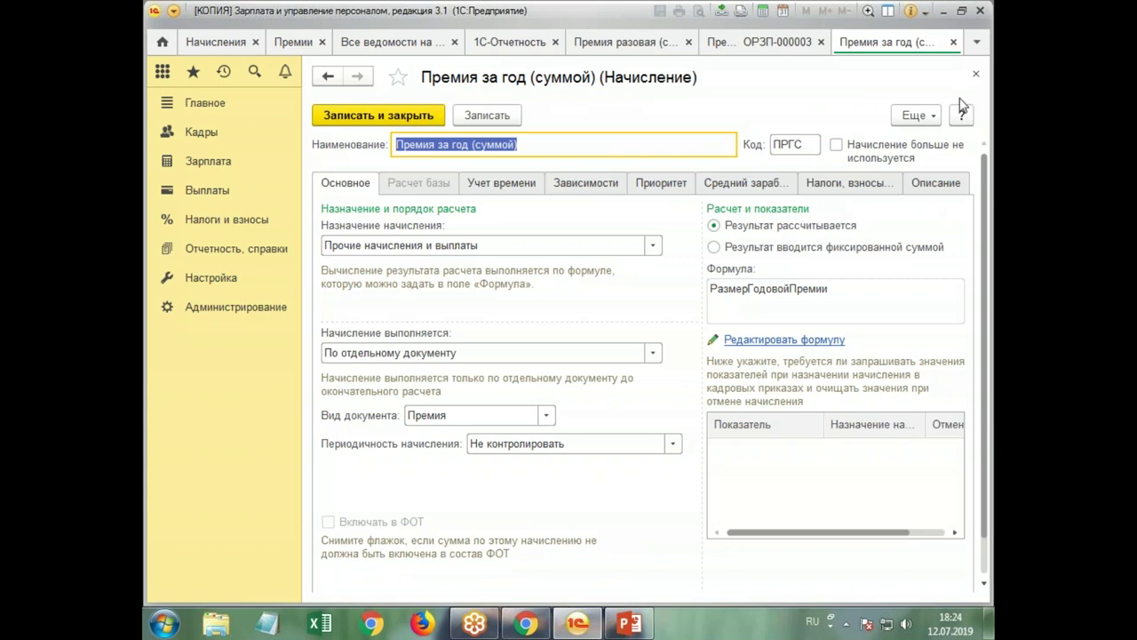
pyautogui.click(976, 76)
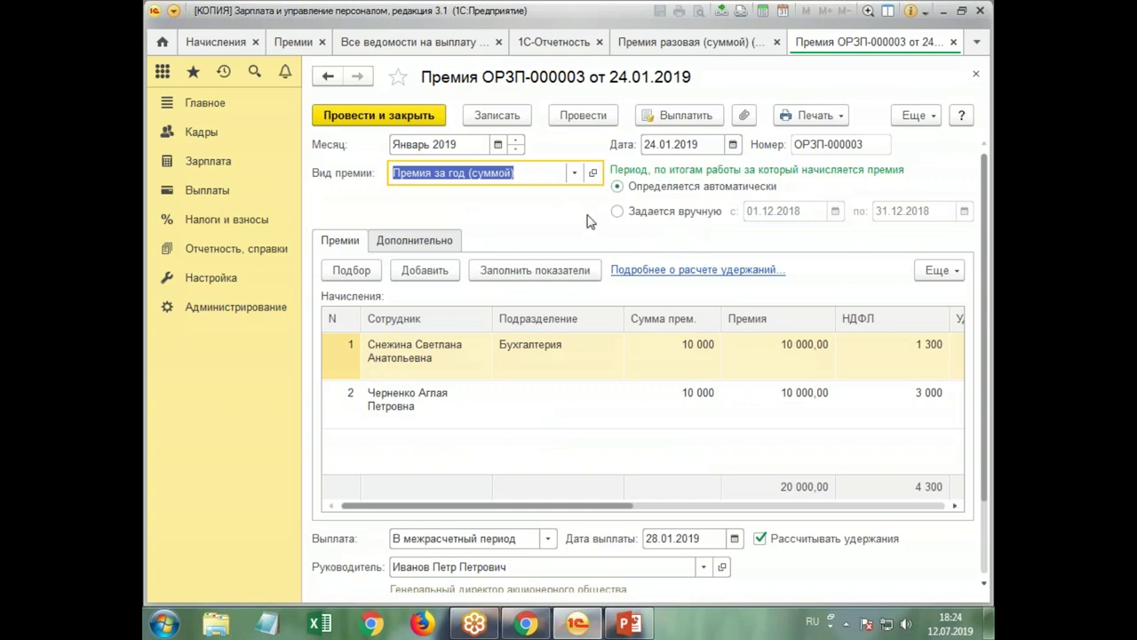
pyautogui.click(592, 173)
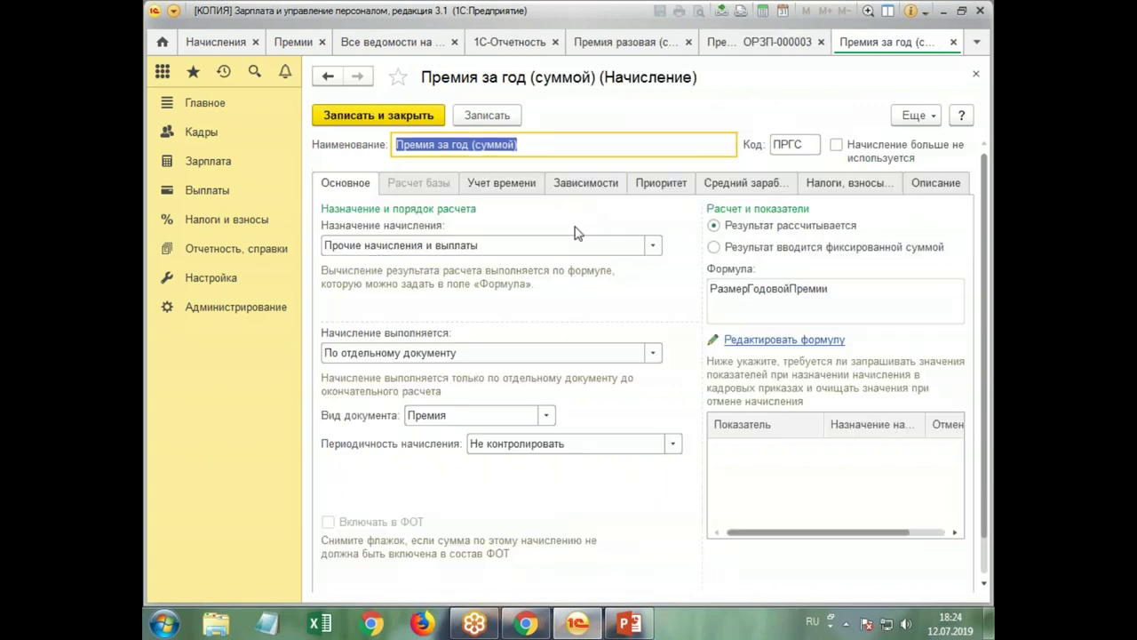
pyautogui.click(755, 184)
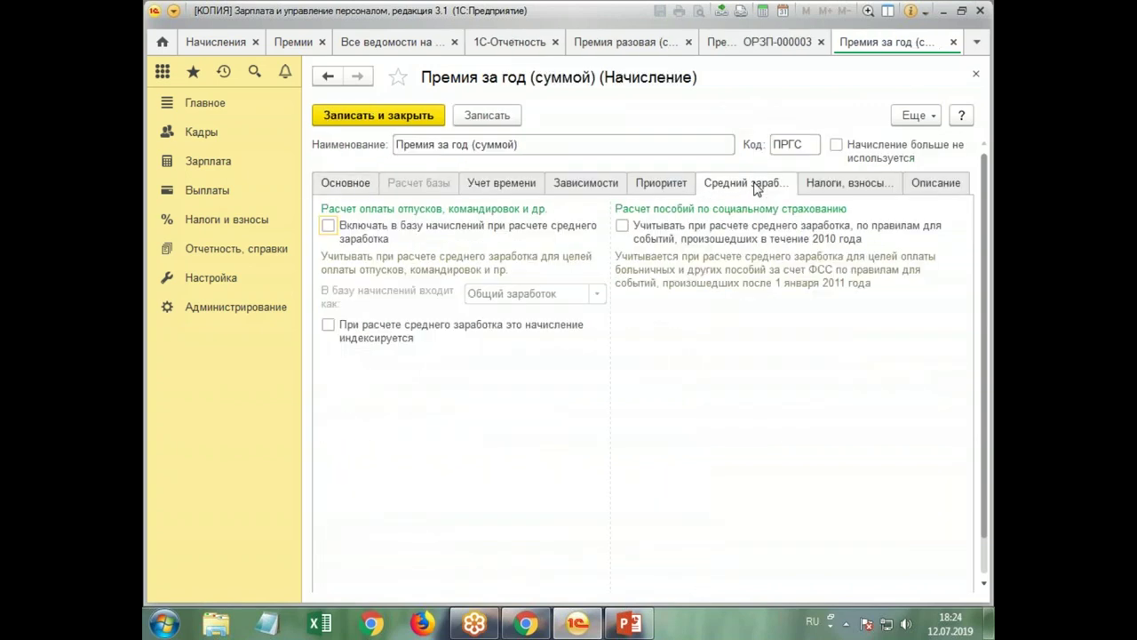
# - Set the income category of "Премия за год (суммой)" to "Прочие доходы от трудовой деятельности" and save and close the accrual
pyautogui.click(858, 188)
pyautogui.click(524, 281)
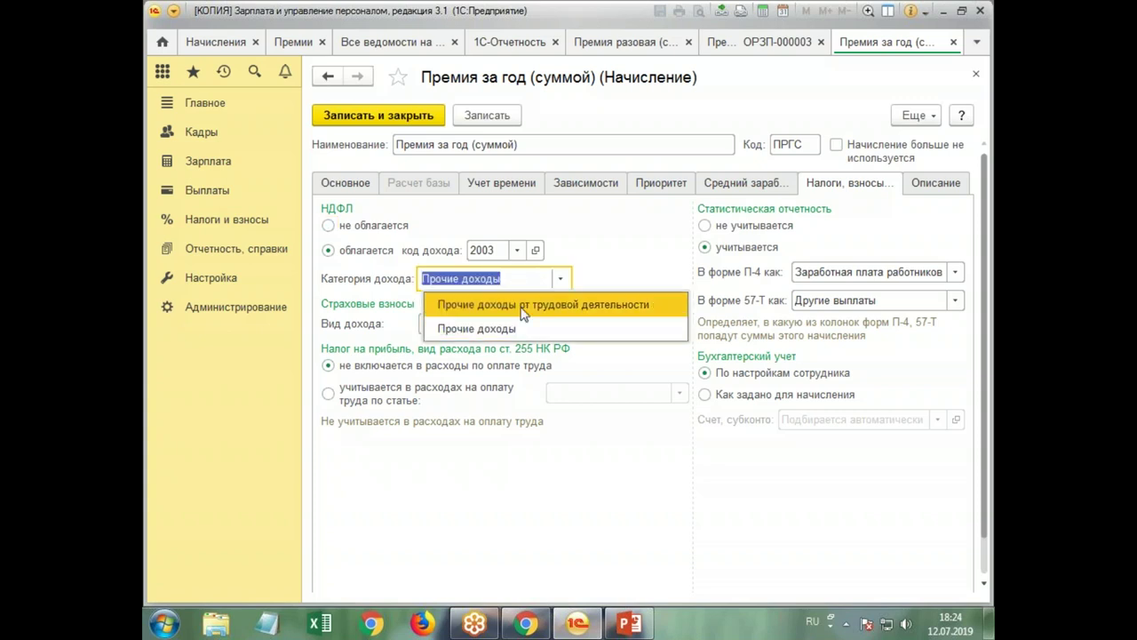
pyautogui.click(523, 305)
pyautogui.click(412, 111)
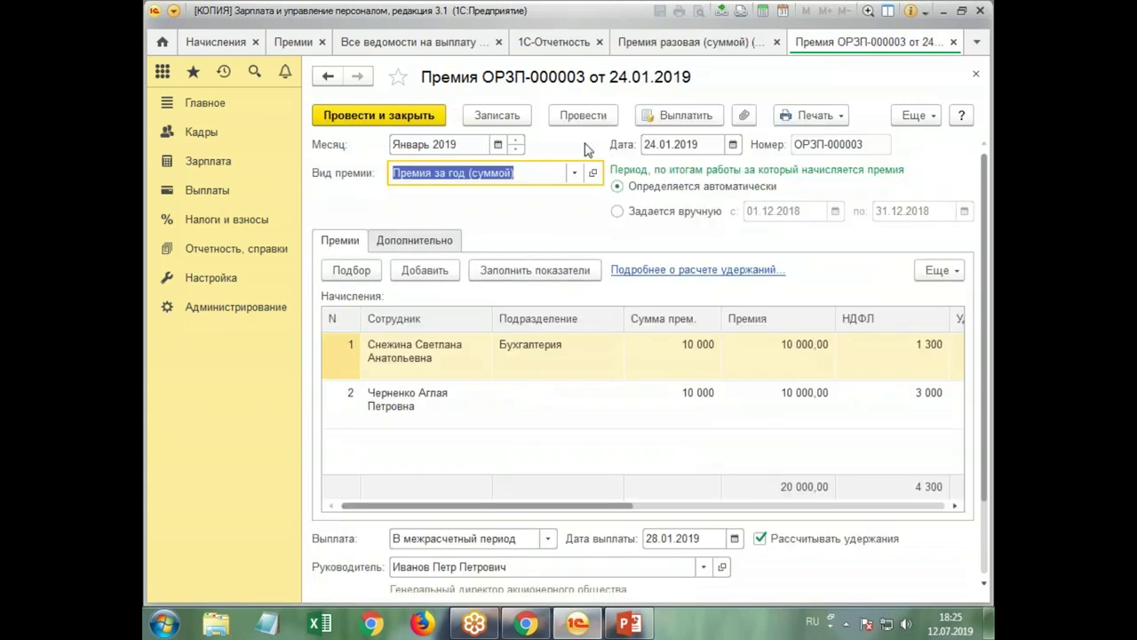
# - Reselect "Премия за год (суммой)" in the 24.01.2019 bonus document, fill all rows with a bonus amount of 10 000, and post and close it
pyautogui.click(574, 172)
pyautogui.click(523, 208)
pyautogui.click(560, 278)
pyautogui.click(604, 334)
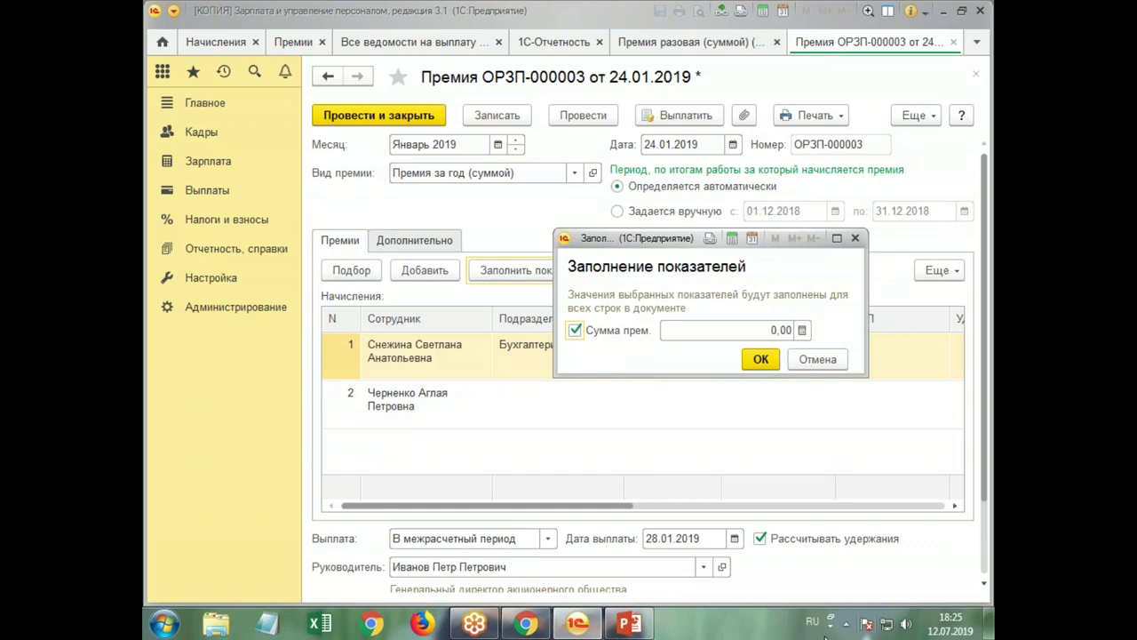
pyautogui.click(767, 332)
pyautogui.write('10 0')
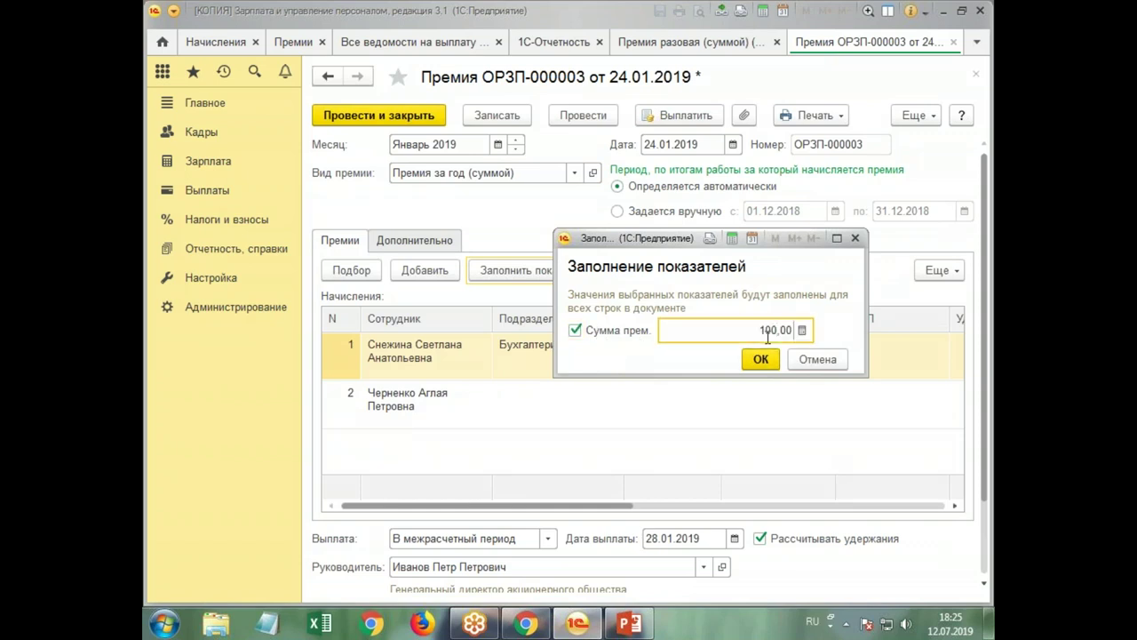
pyautogui.write('00')
pyautogui.click(757, 361)
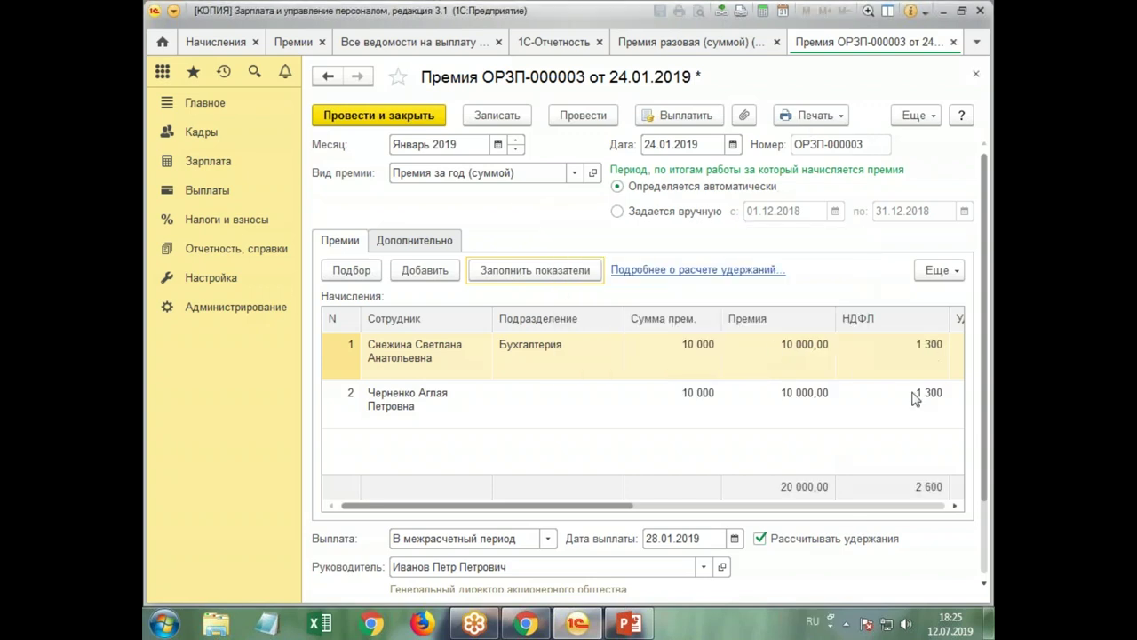
pyautogui.click(375, 116)
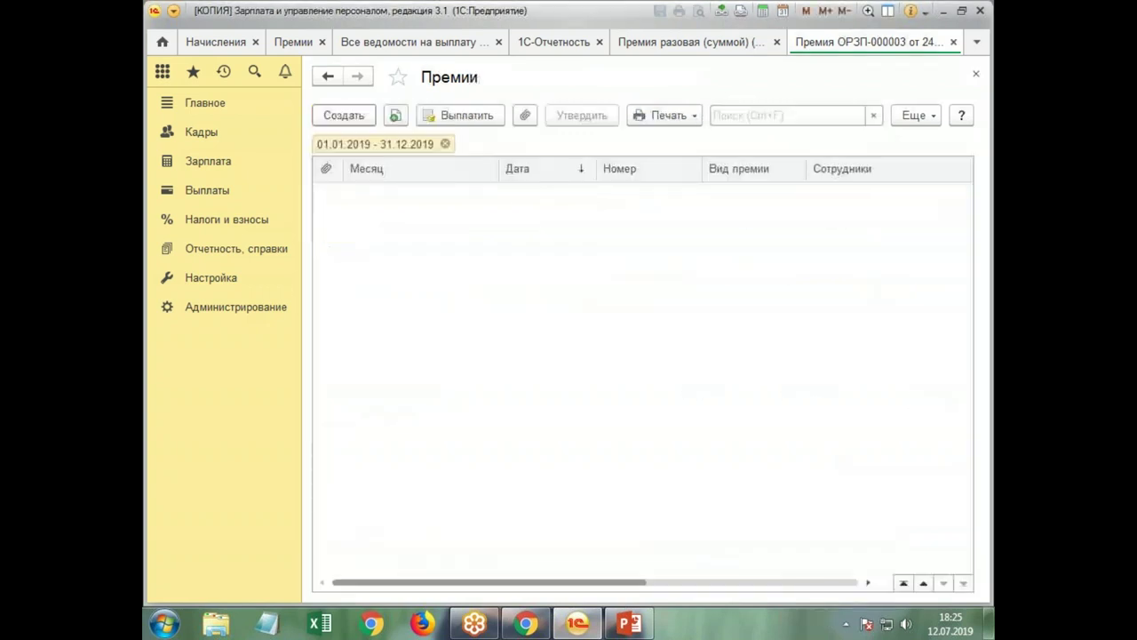
# - Create a new 6-НДФЛ report for the first quarter of 2019 (1 квартал 2019 г.) from 1С-Отчетность
pyautogui.click(266, 251)
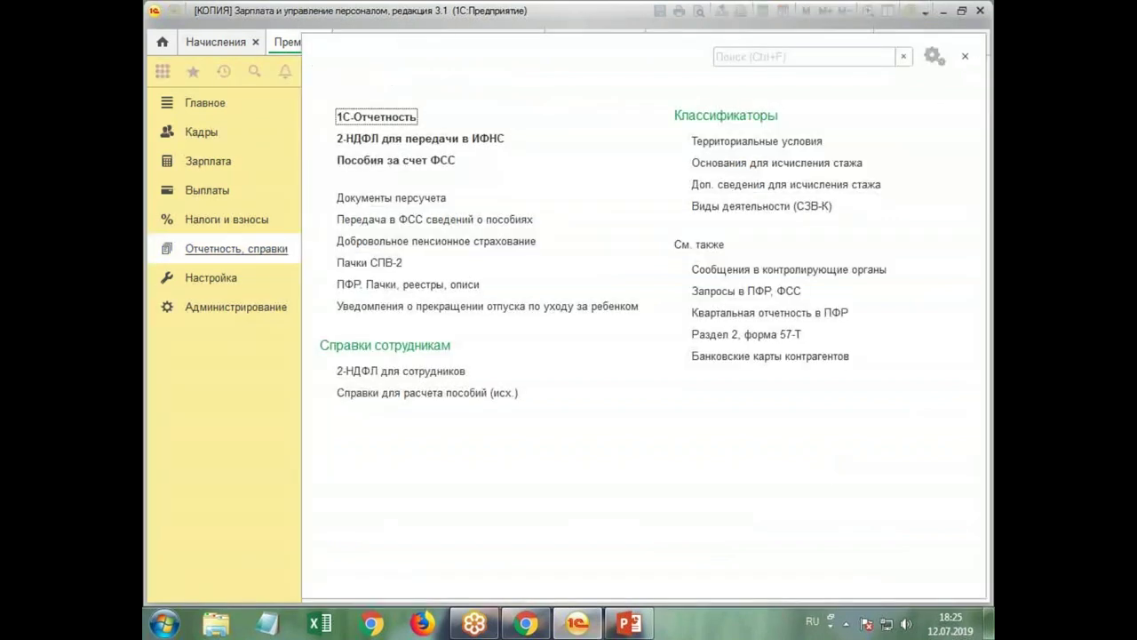
pyautogui.click(397, 121)
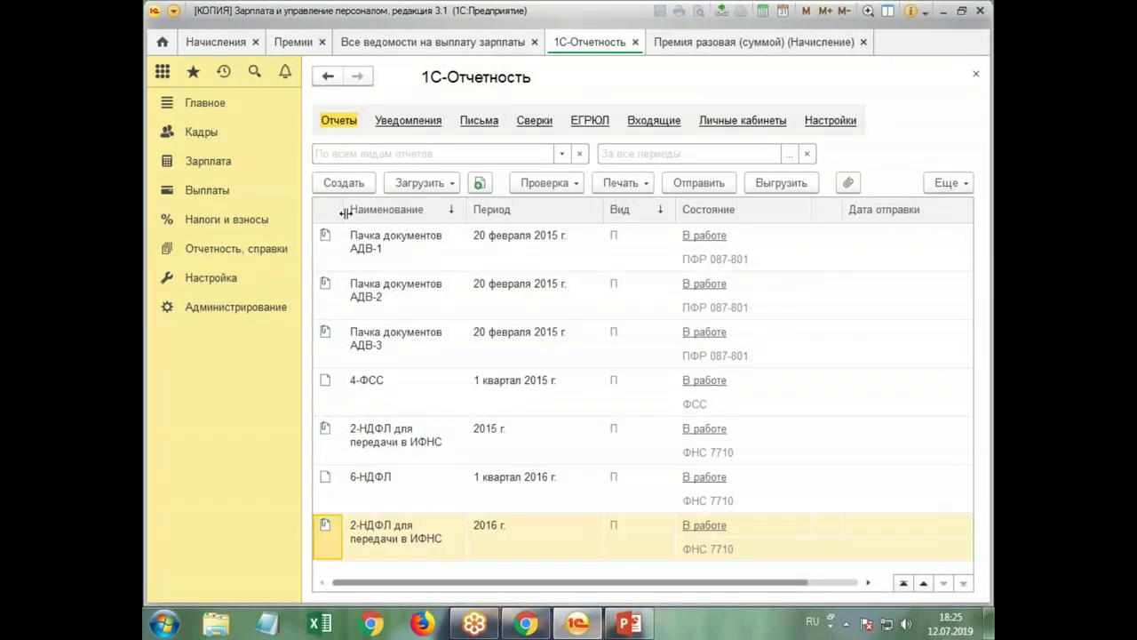
pyautogui.click(343, 183)
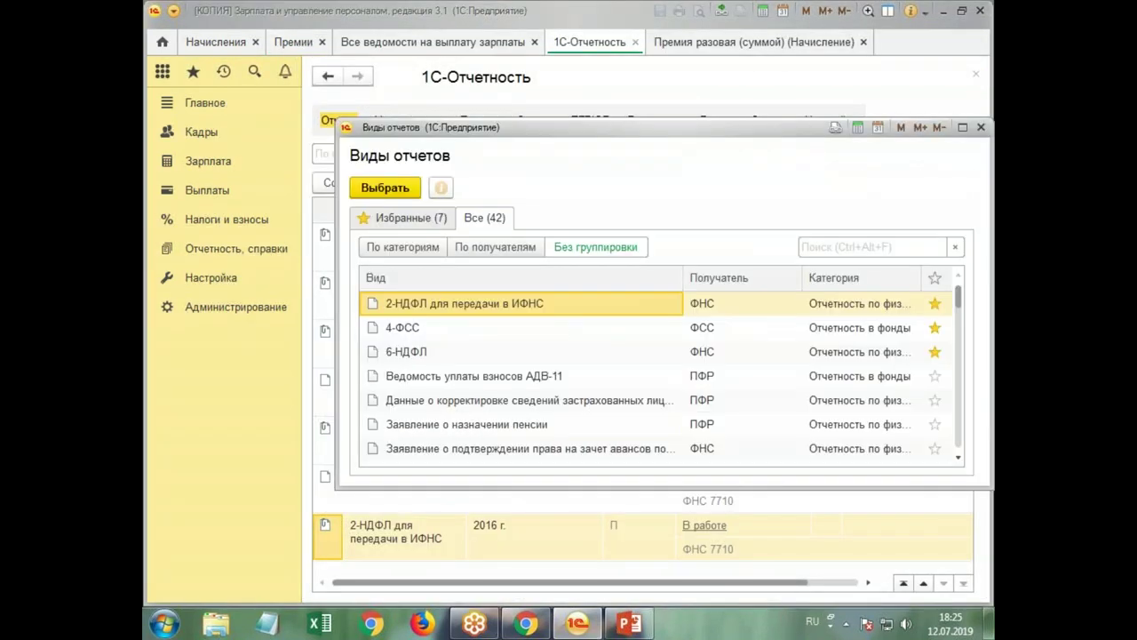
pyautogui.doubleClick(435, 354)
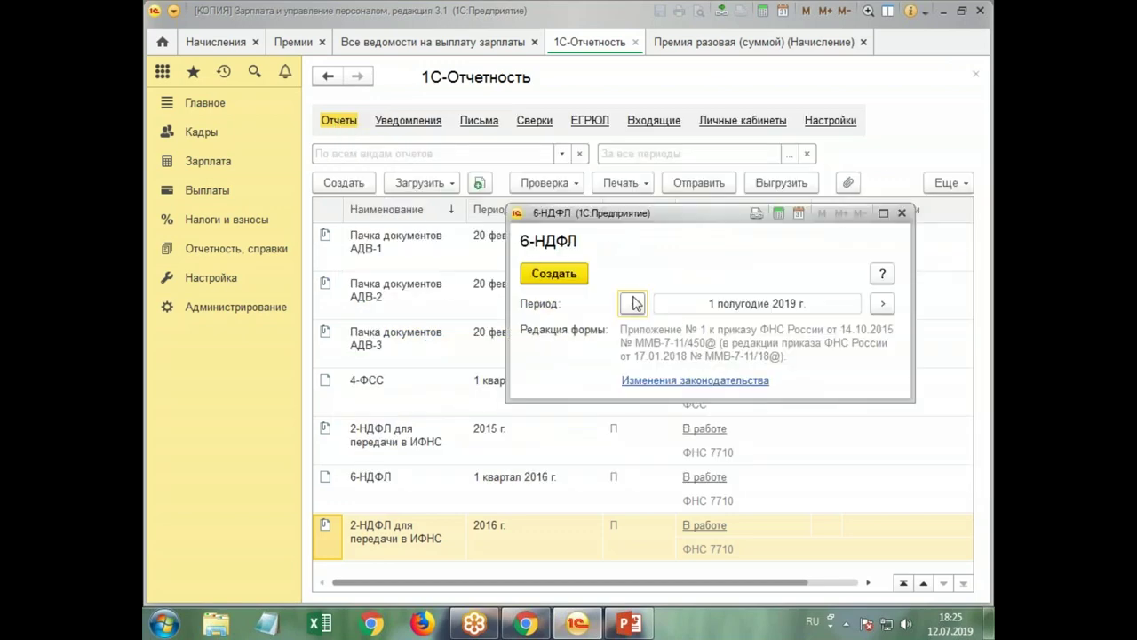
pyautogui.click(632, 305)
pyautogui.click(553, 273)
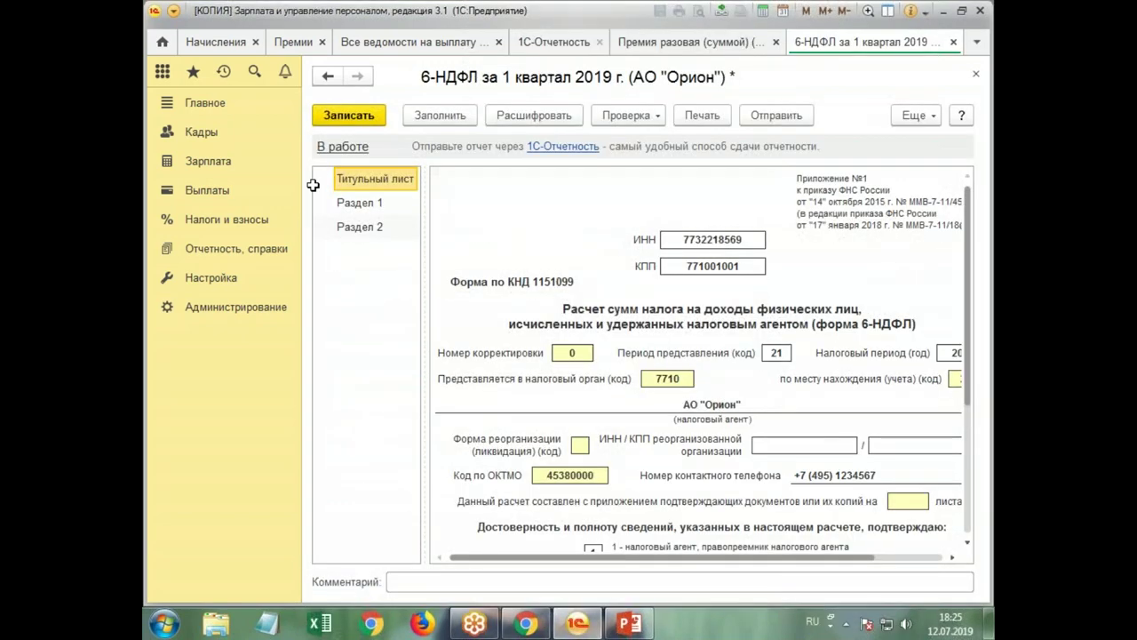
# - Examine the bonus income receipt date and tax transfer deadline in Раздел 2 of the 6-НДФЛ report
pyautogui.click(361, 231)
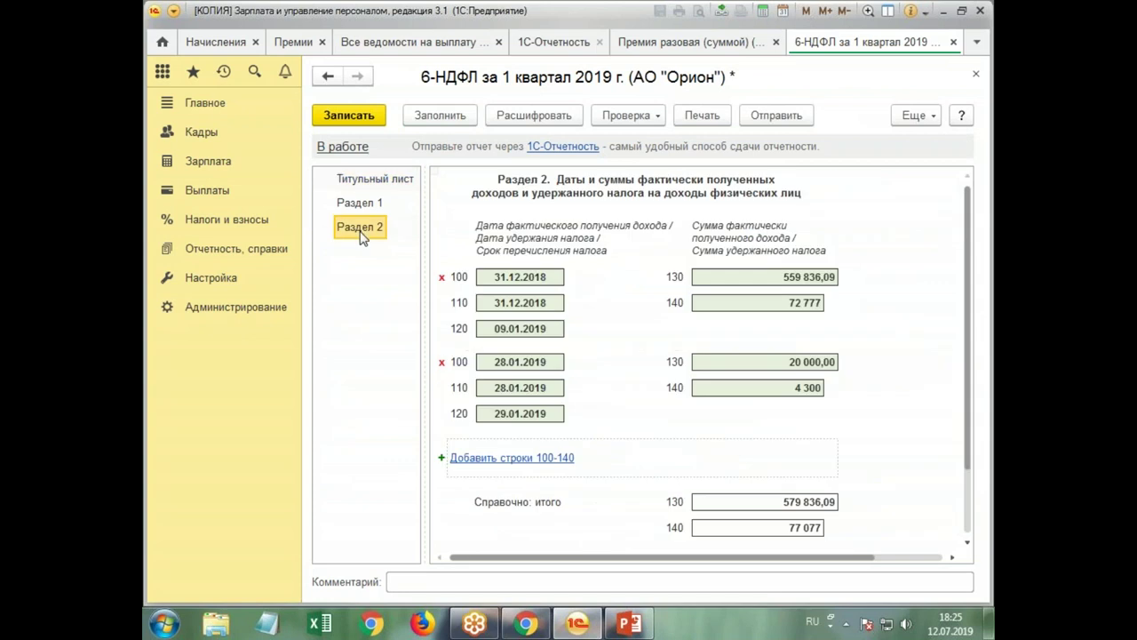
pyautogui.click(507, 363)
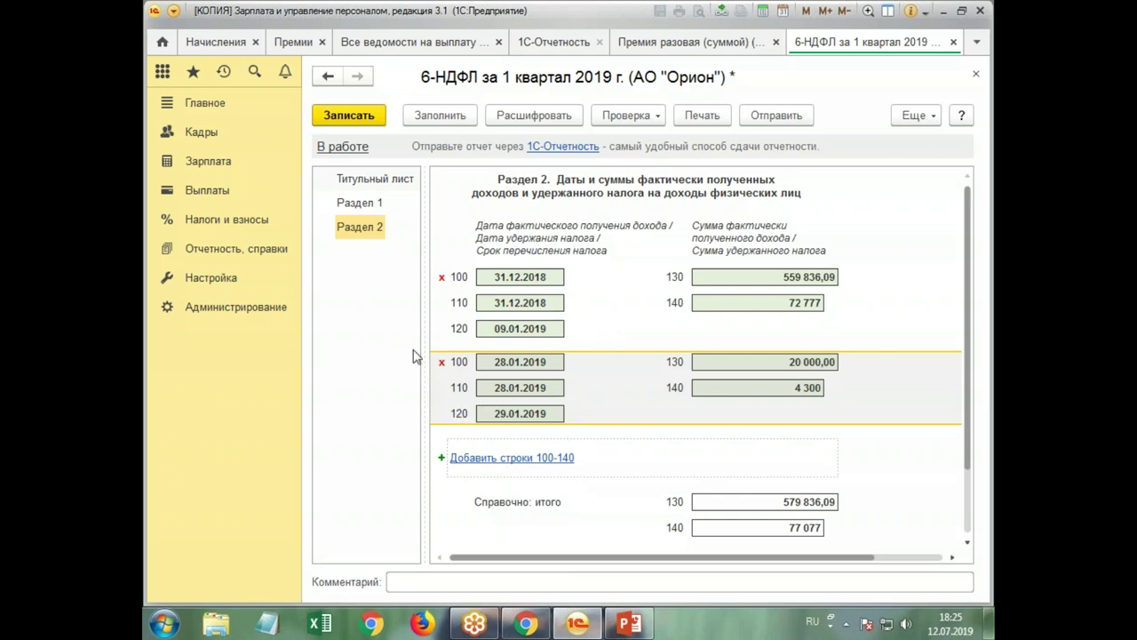
pyautogui.click(524, 415)
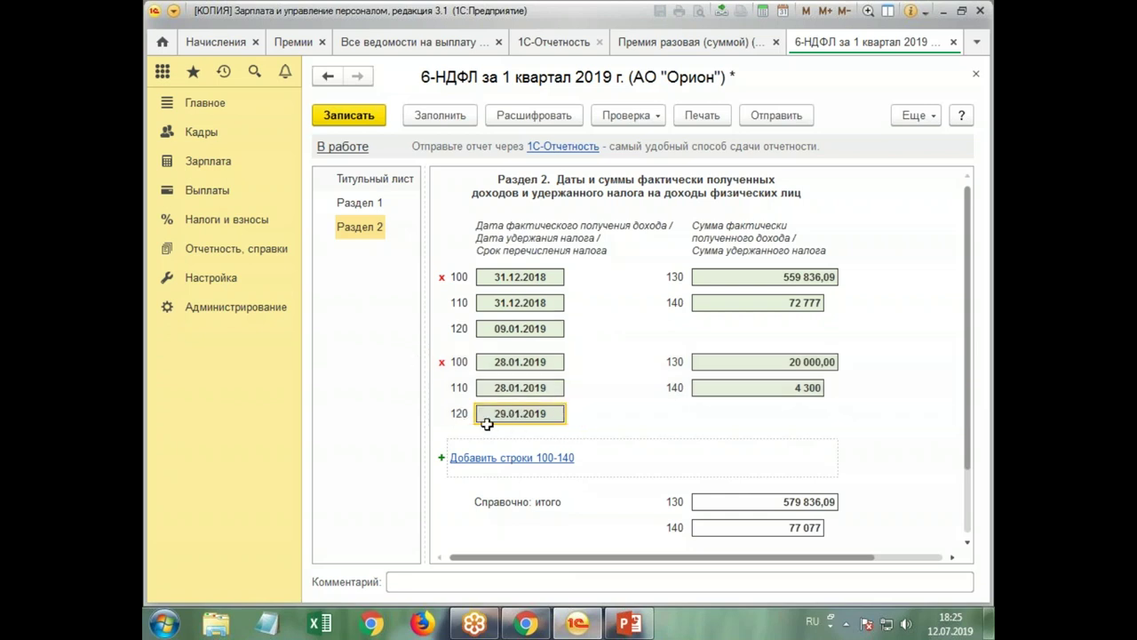
pyautogui.click(975, 76)
pyautogui.click(695, 341)
# - Open the list of НДФЛ income types (Виды доходов НДФЛ) and review the settings of income code 2002
pyautogui.click(673, 44)
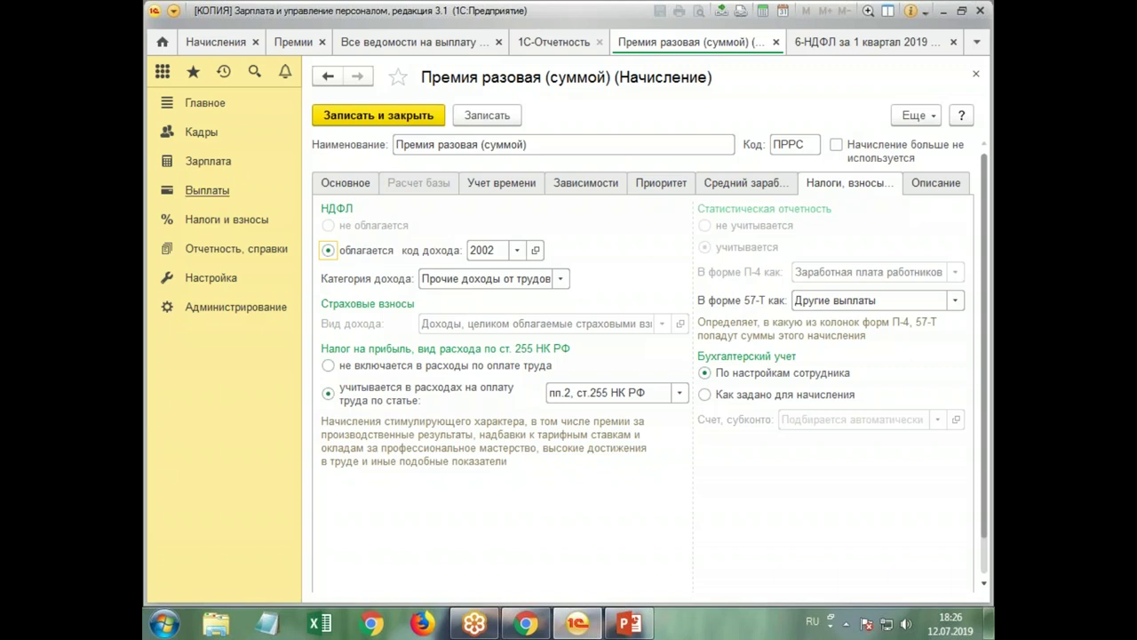
pyautogui.click(214, 277)
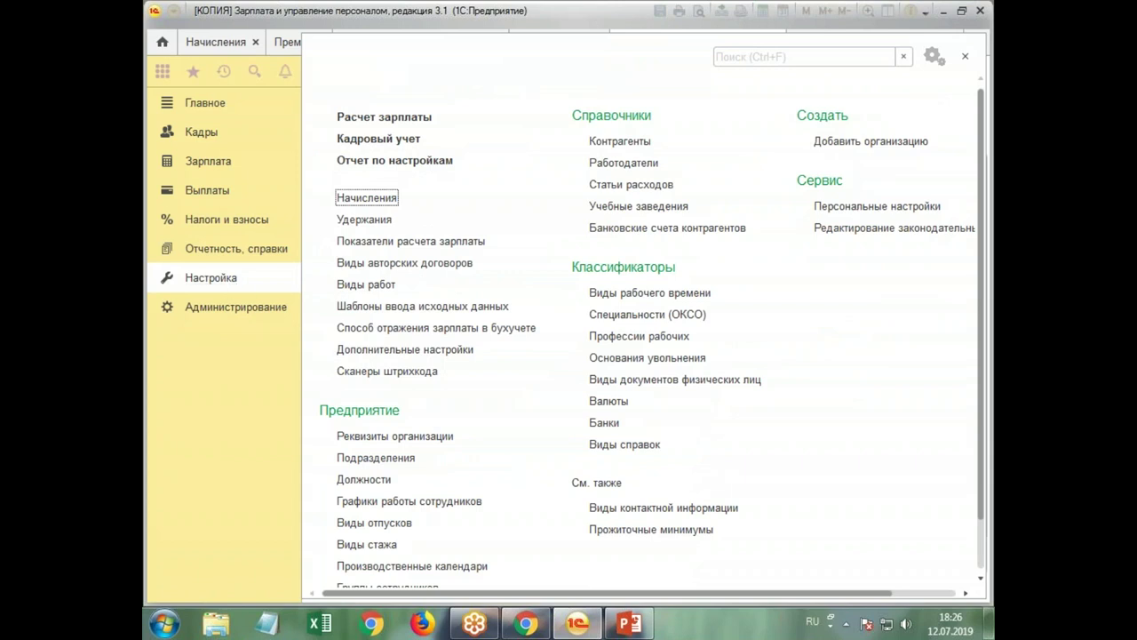
pyautogui.click(218, 222)
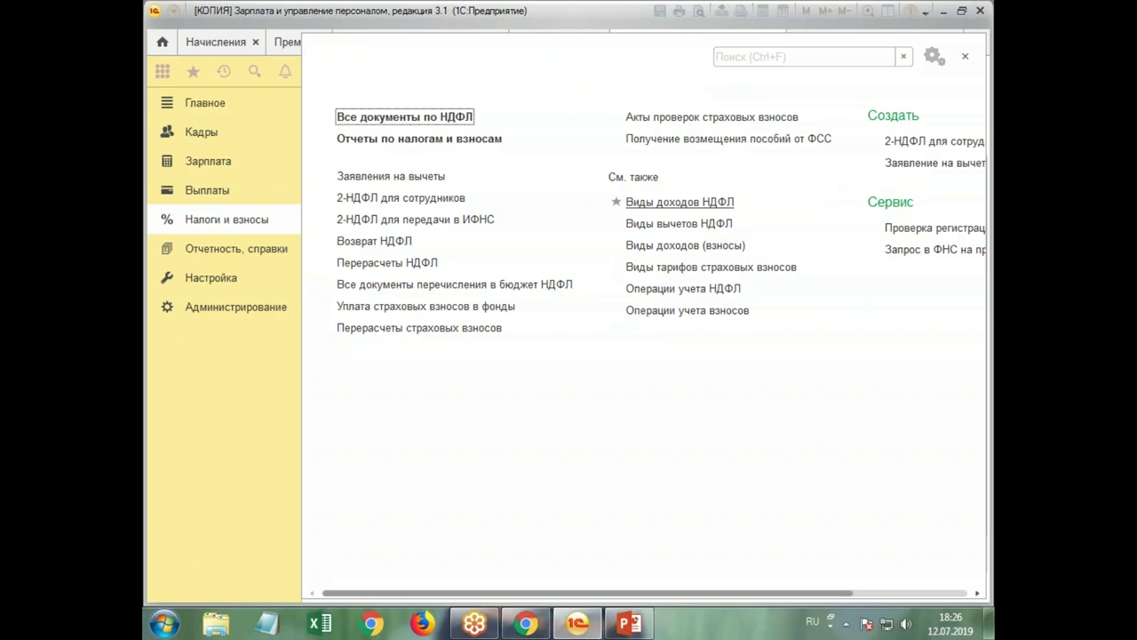
pyautogui.click(688, 201)
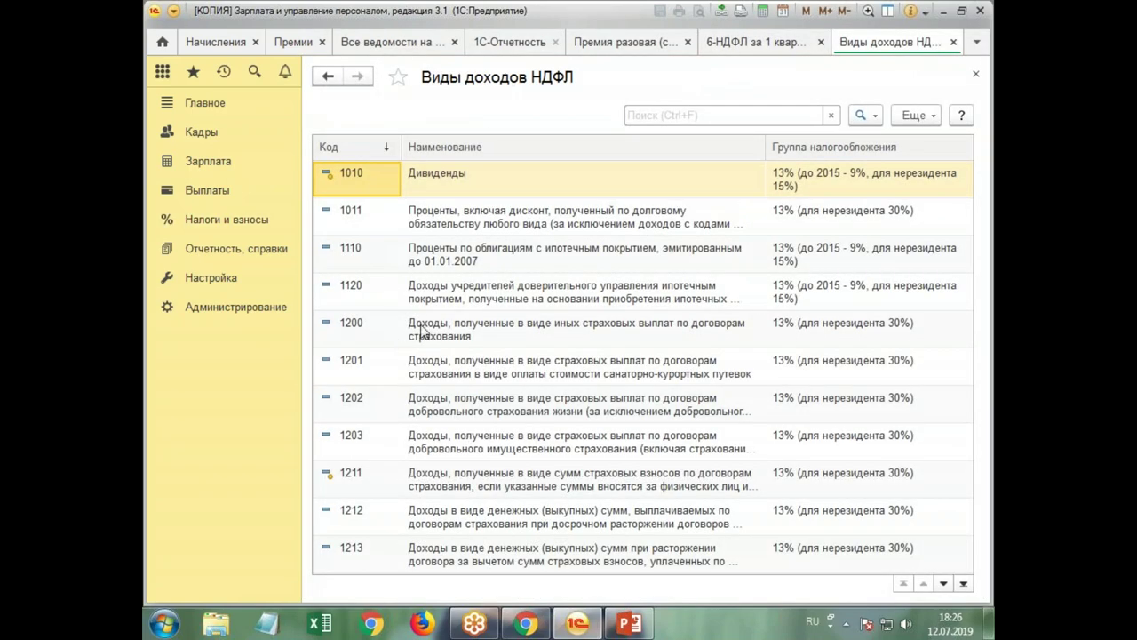
pyautogui.scroll(-5, 364, 416)
pyautogui.scroll(1, 397, 417)
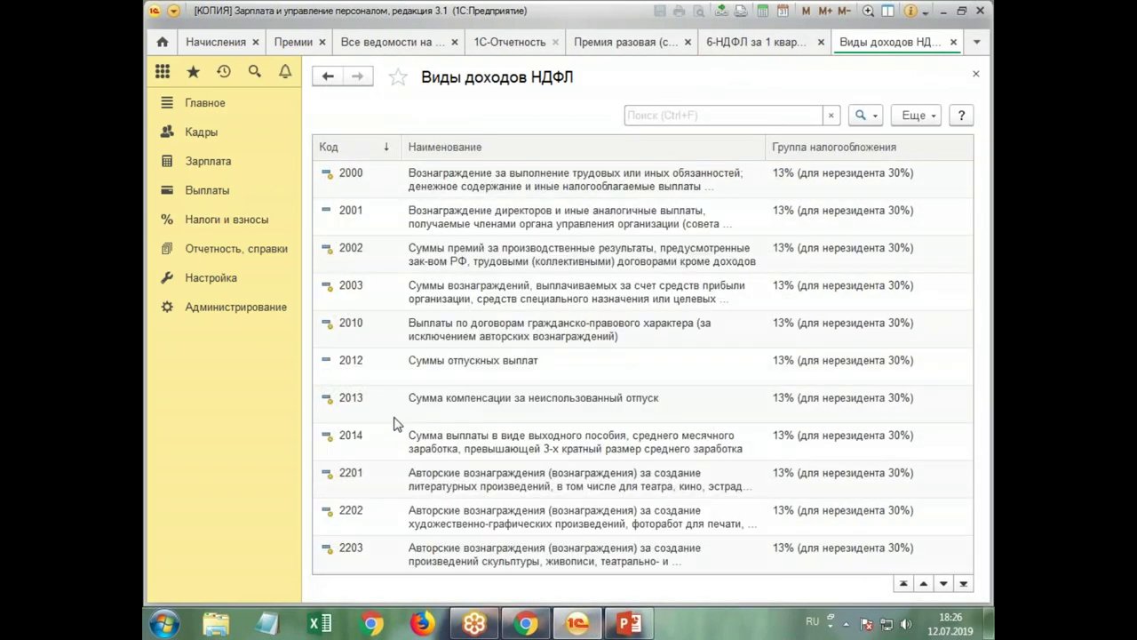
pyautogui.click(396, 259)
pyautogui.doubleClick(396, 260)
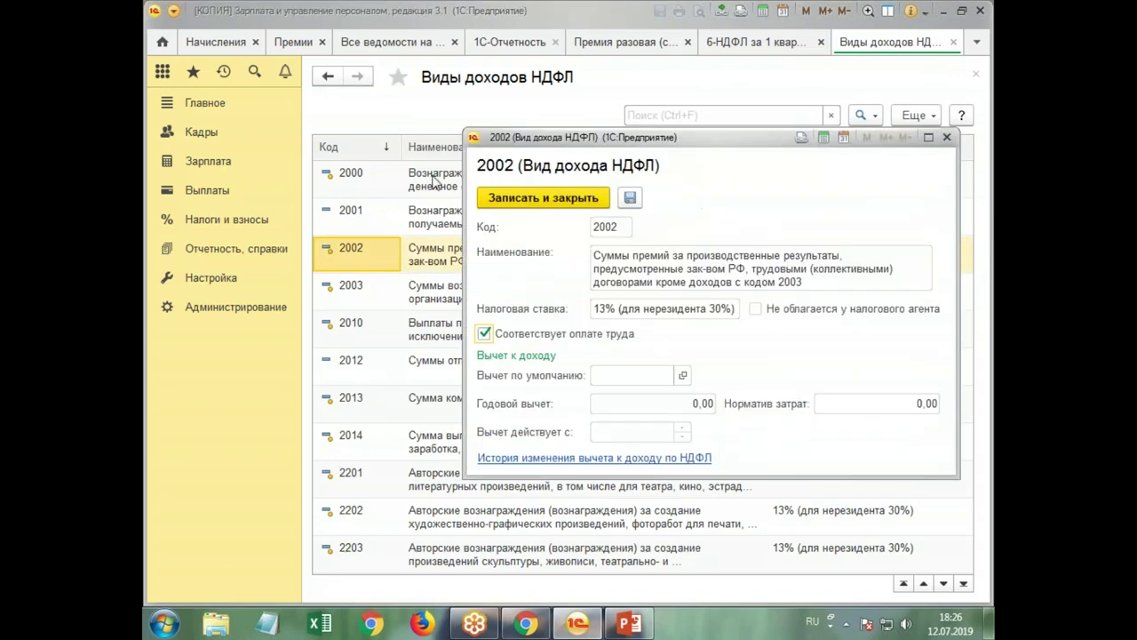
pyautogui.click(952, 134)
# - Review the income code card linked to the "Премия разовая (суммой)" accrual, then close the card and the accrual
pyautogui.click(599, 42)
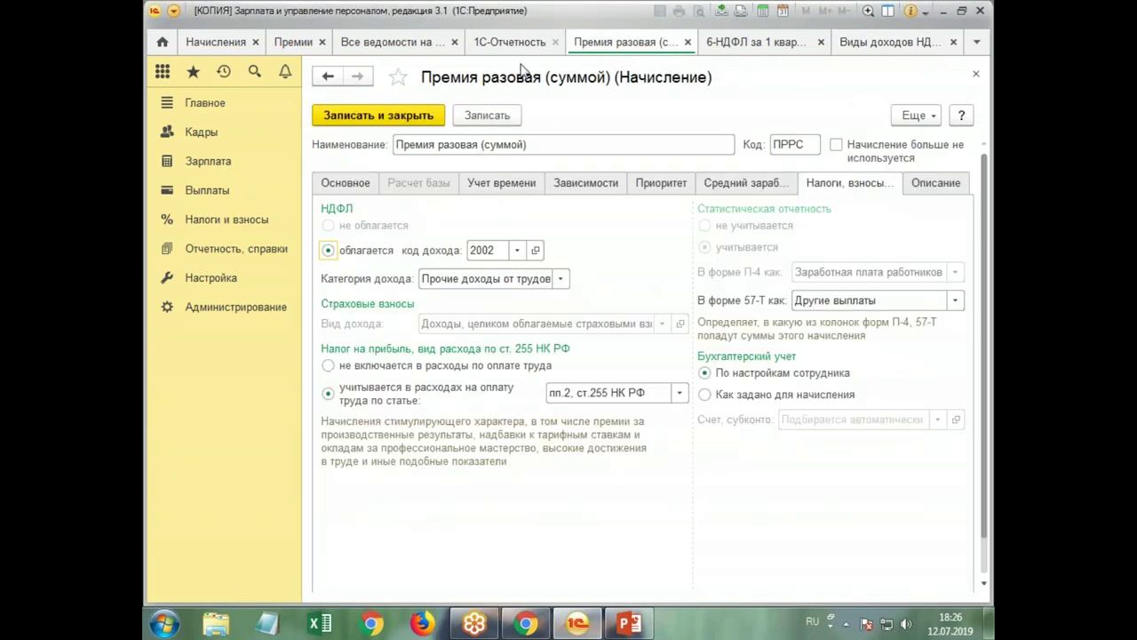
pyautogui.click(535, 251)
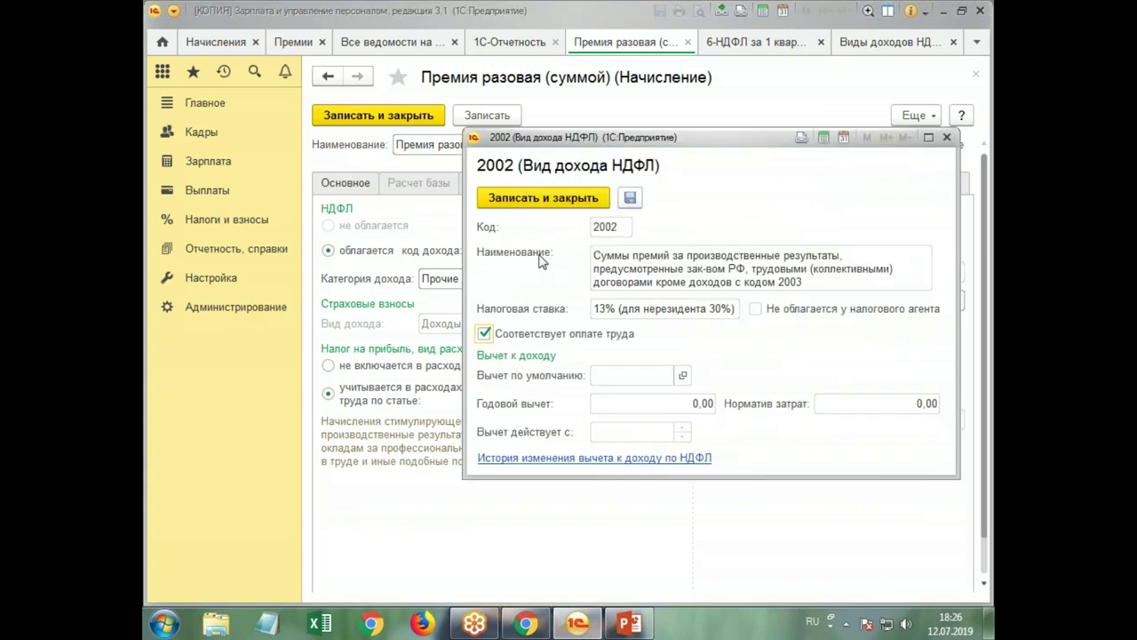
pyautogui.click(948, 138)
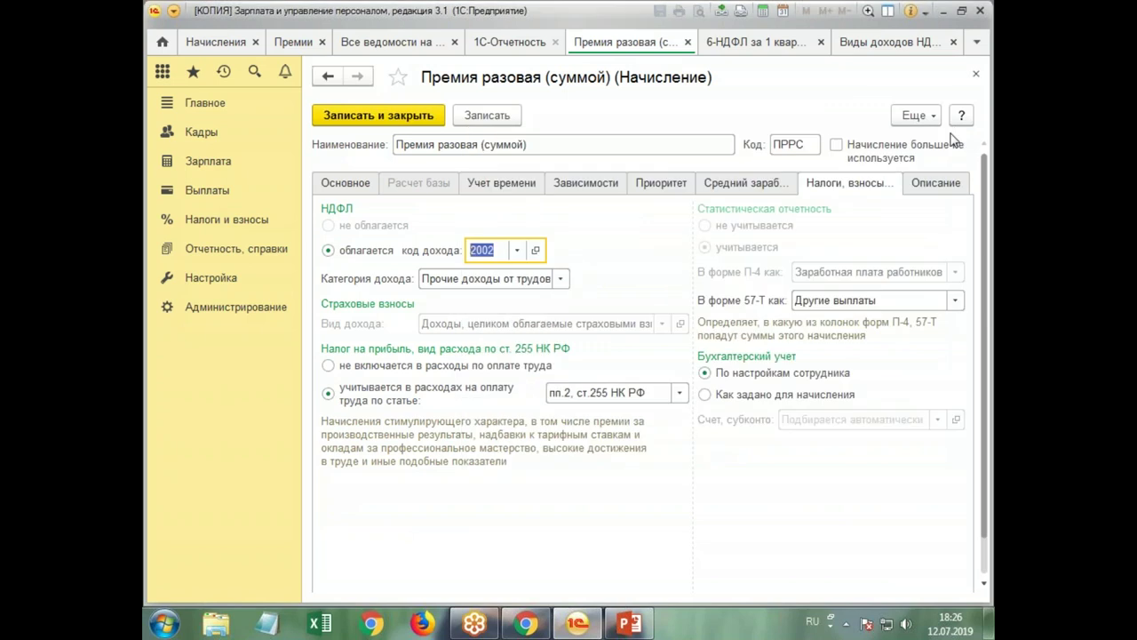
pyautogui.click(975, 76)
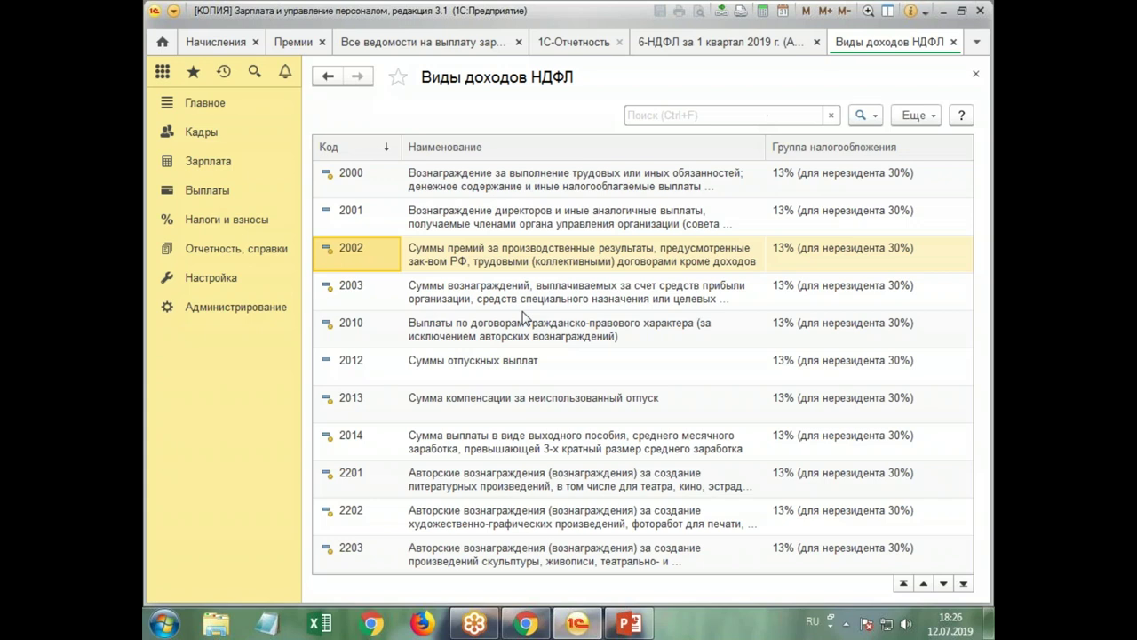
# - Open the accrual "Премия разовая (процентом)" from the accruals list, review its average earnings, tax and contribution settings, and close it
pyautogui.click(207, 44)
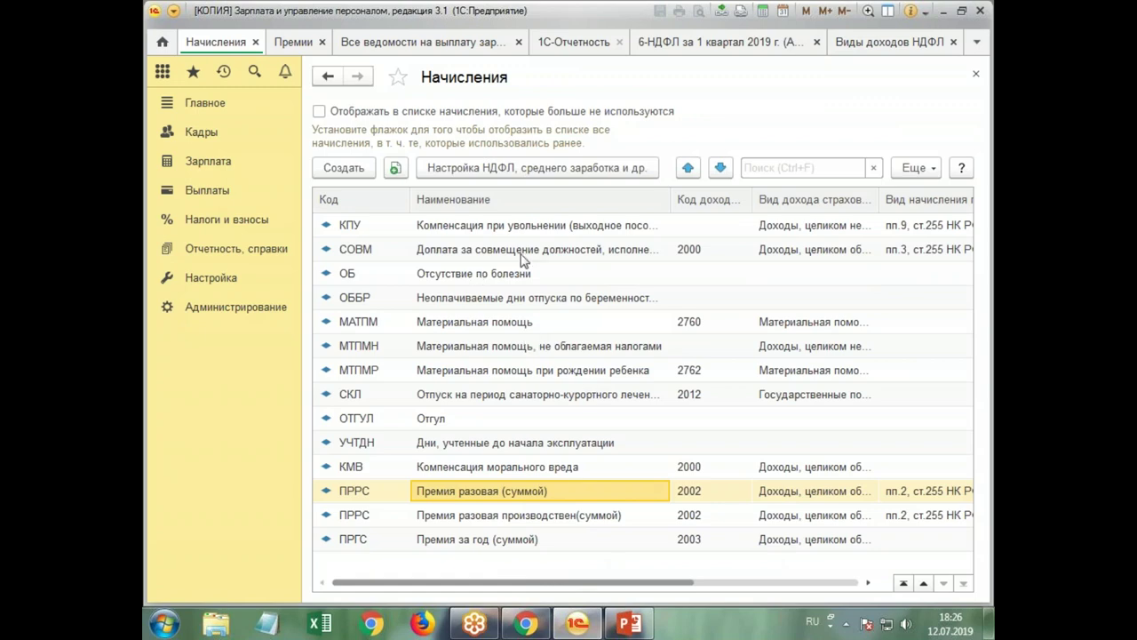
pyautogui.scroll(10, 520, 257)
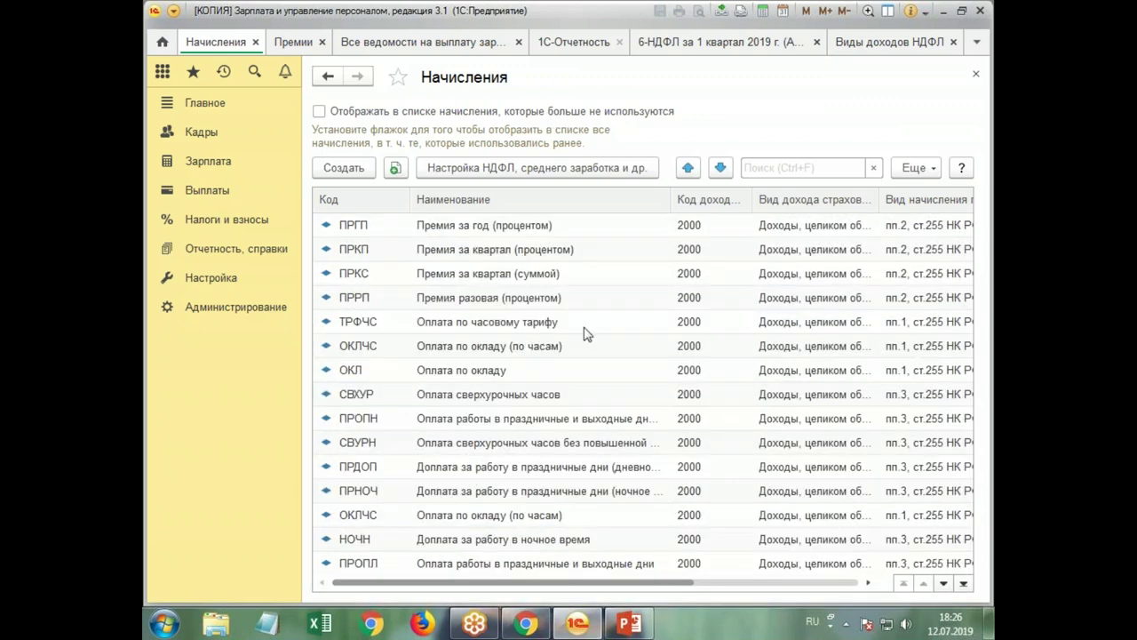
pyautogui.click(470, 303)
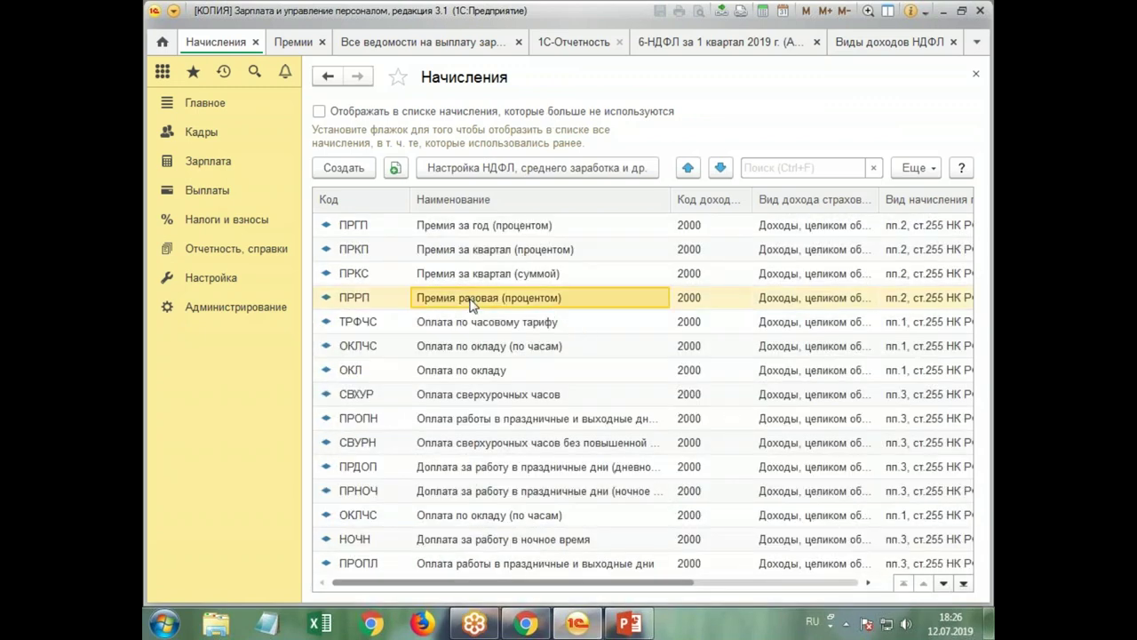
pyautogui.doubleClick(470, 303)
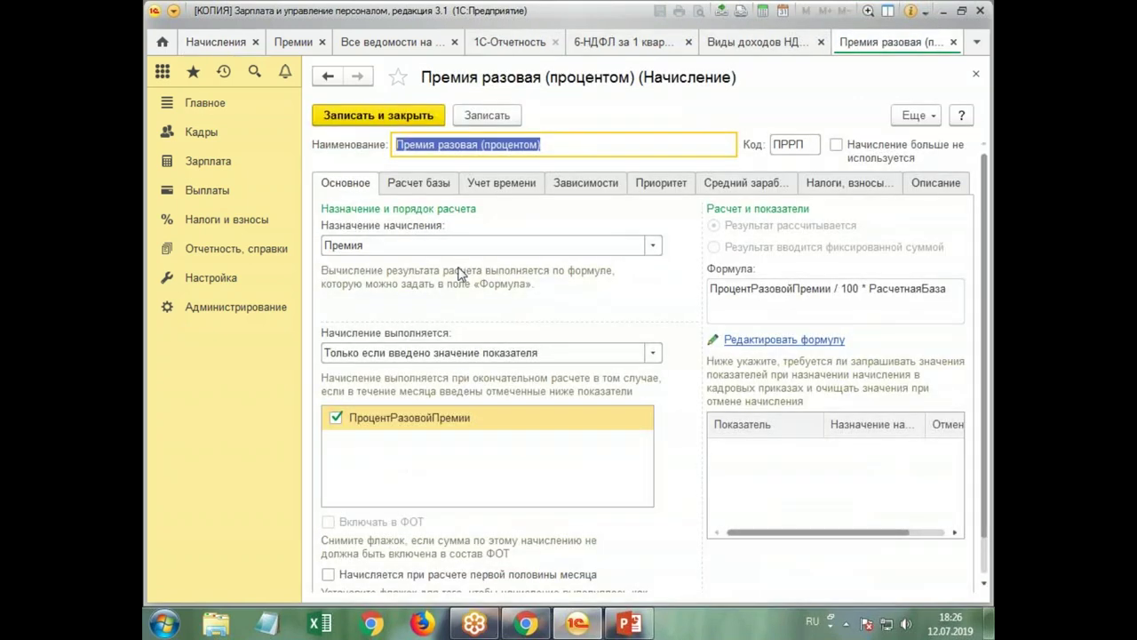
pyautogui.click(768, 184)
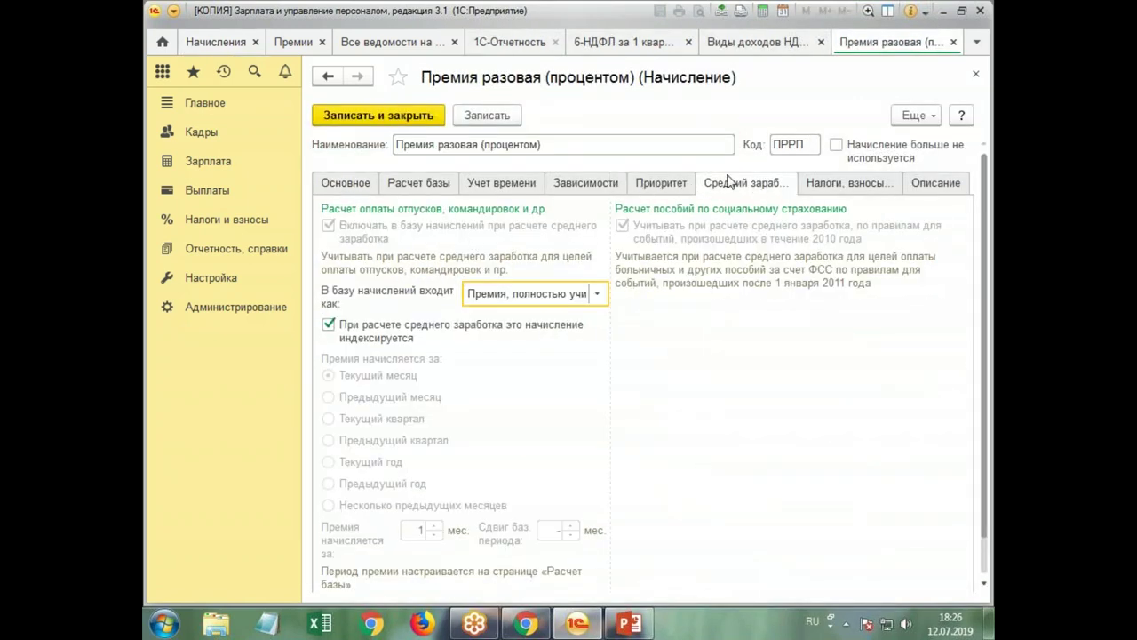
pyautogui.click(833, 185)
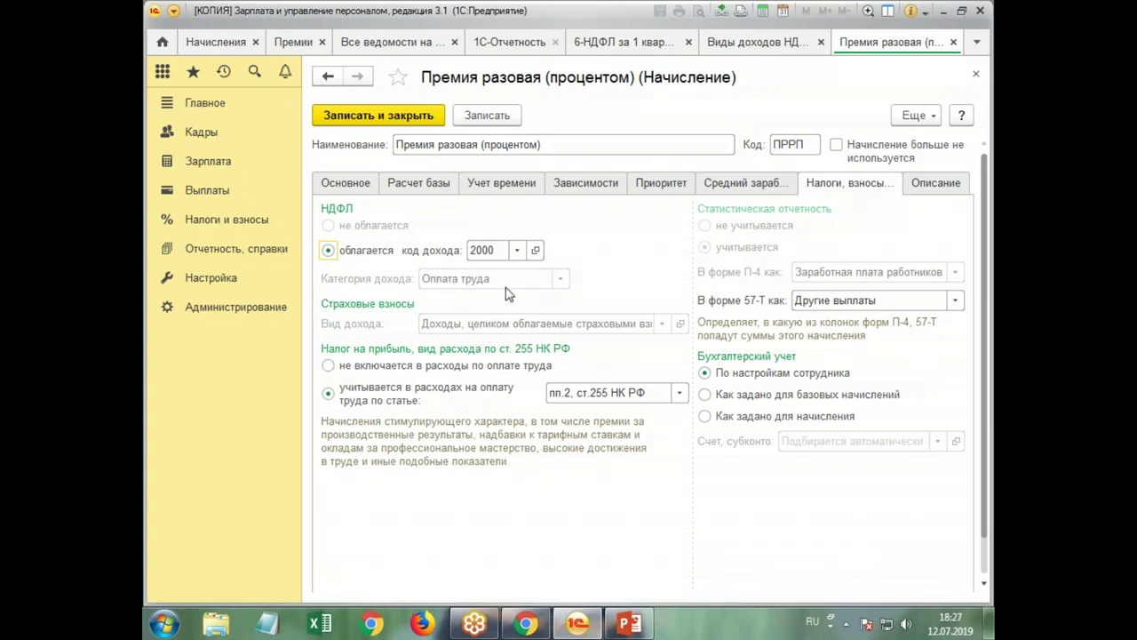
pyautogui.click(976, 77)
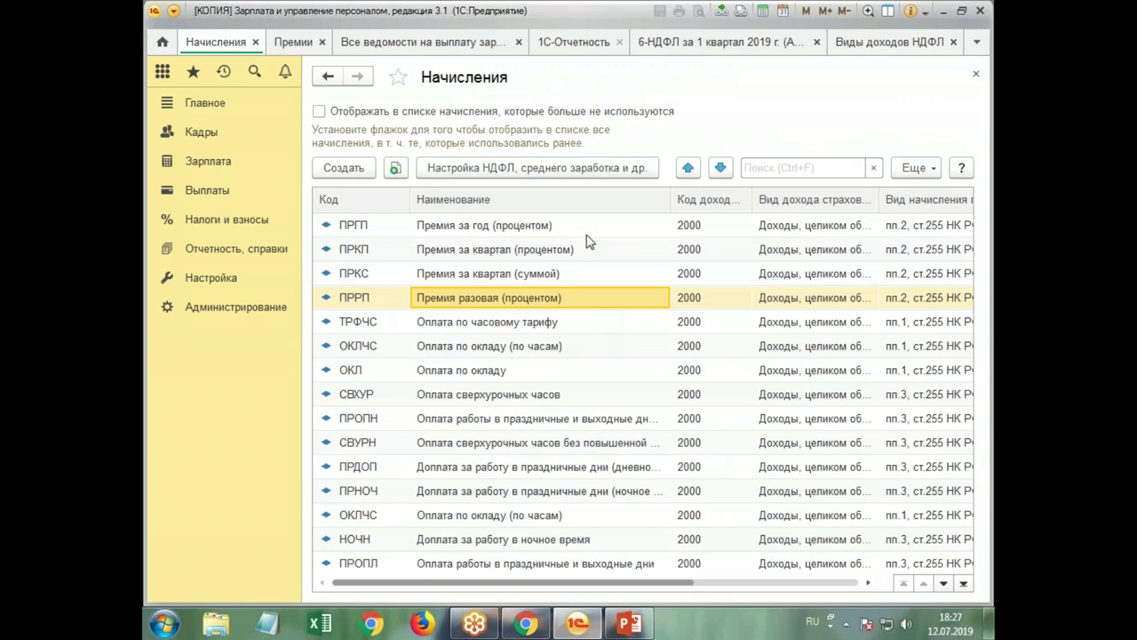
# - Look through the income codes in the accruals list and return to code 2002 in the list of НДФЛ income types
pyautogui.scroll(-5, 587, 242)
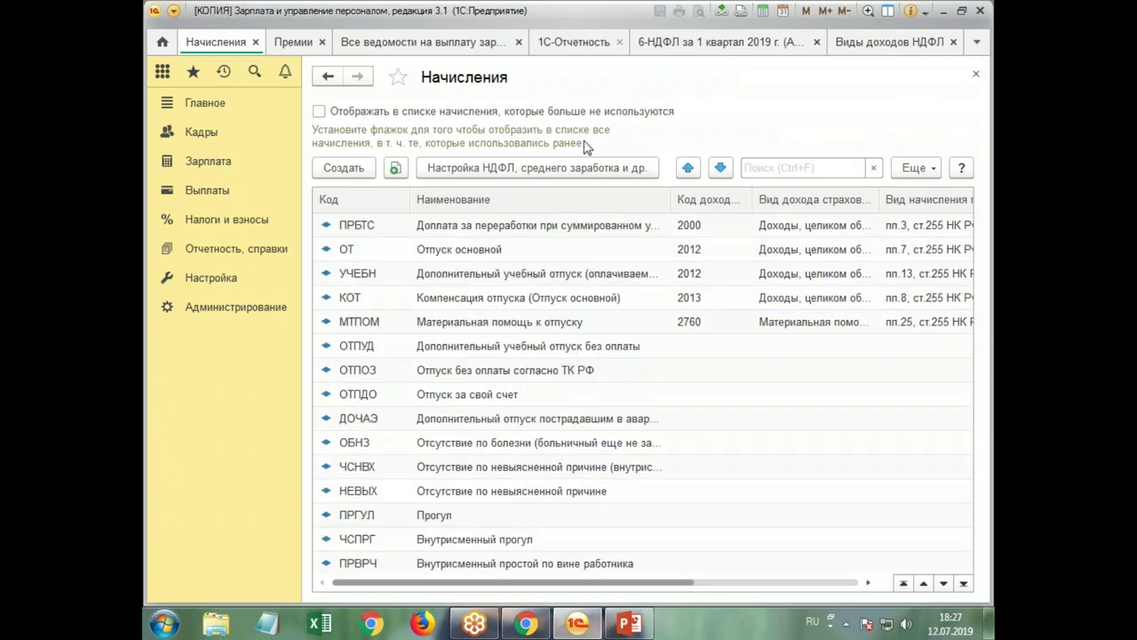
pyautogui.scroll(-2, 582, 286)
pyautogui.scroll(-6, 577, 286)
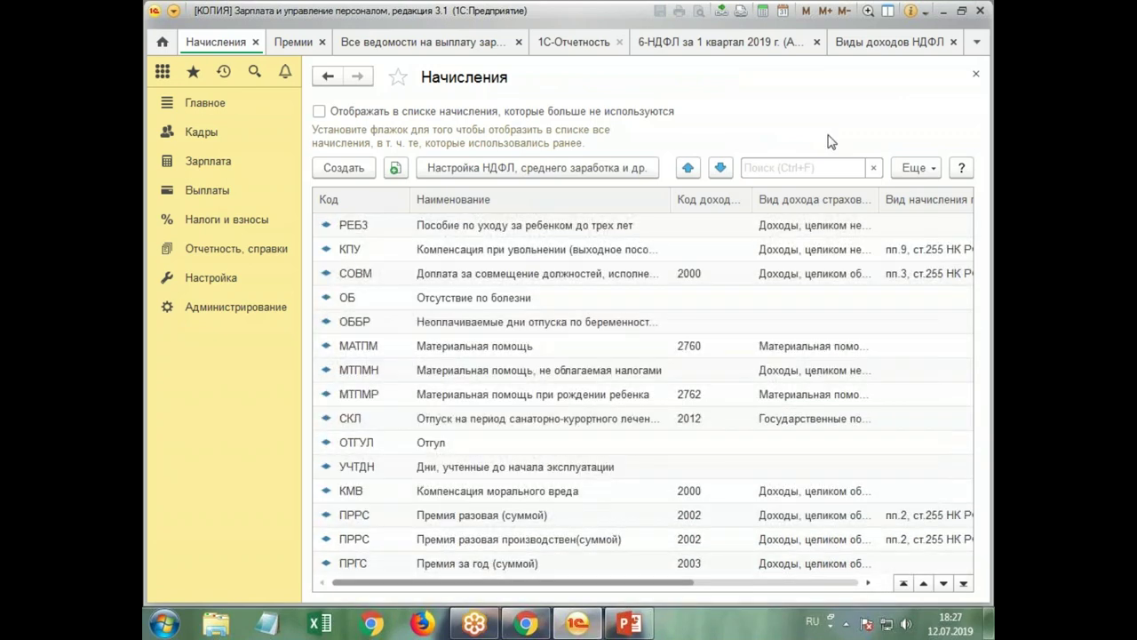
pyautogui.click(857, 46)
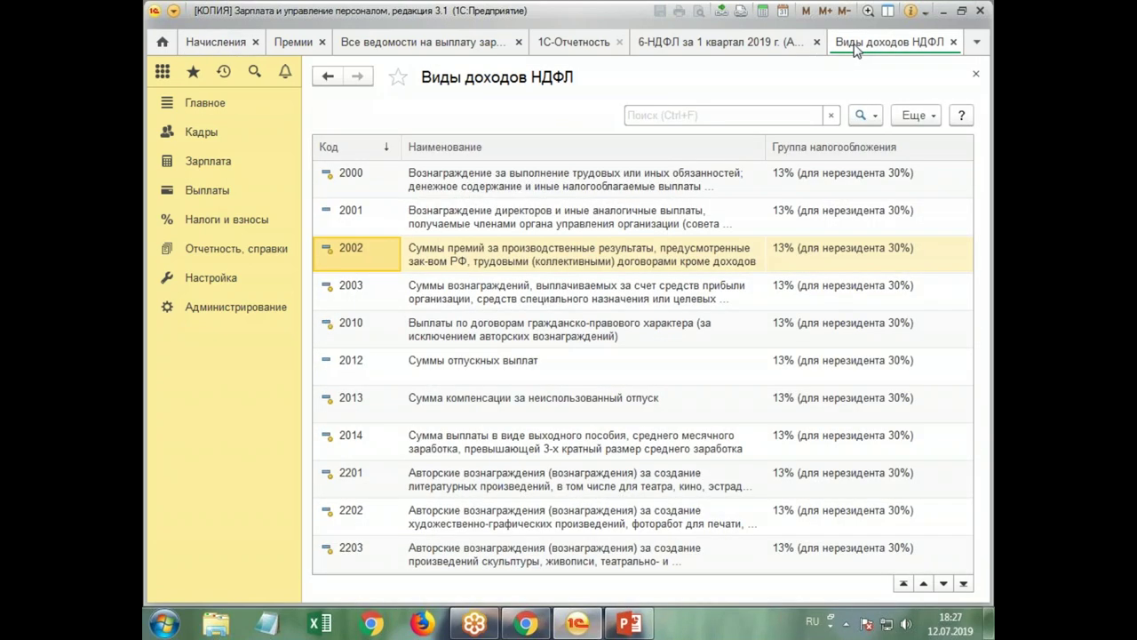
pyautogui.click(447, 264)
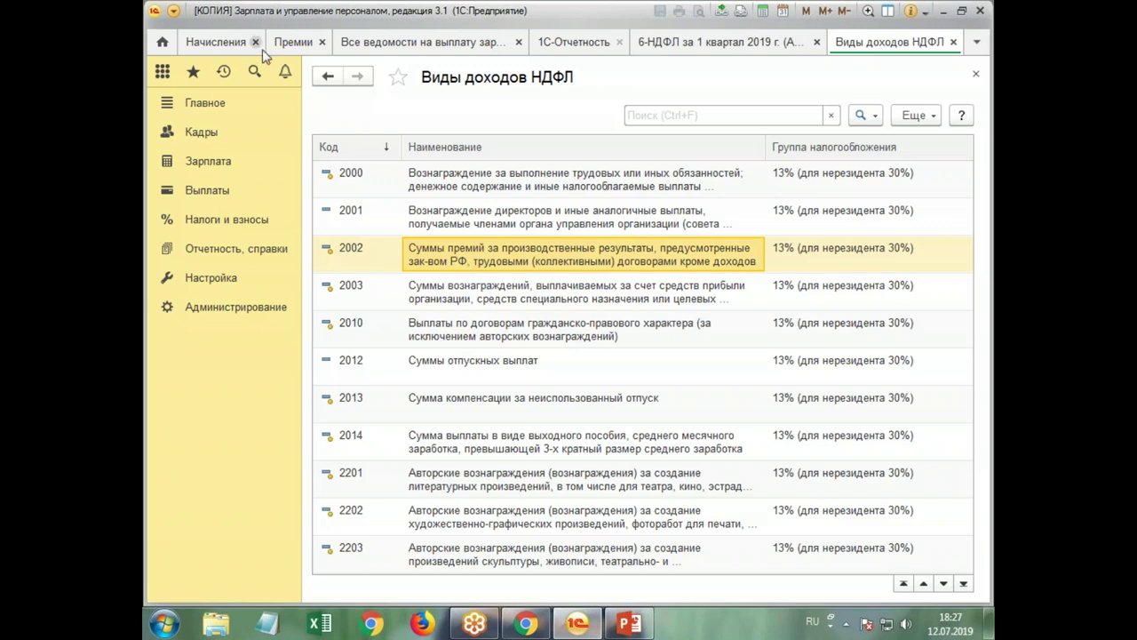
# - Check the "Соответствует оплате труда" setting of income code 2002, then view the income category options in the "Премия разовая (суммой)" accrual
pyautogui.doubleClick(496, 258)
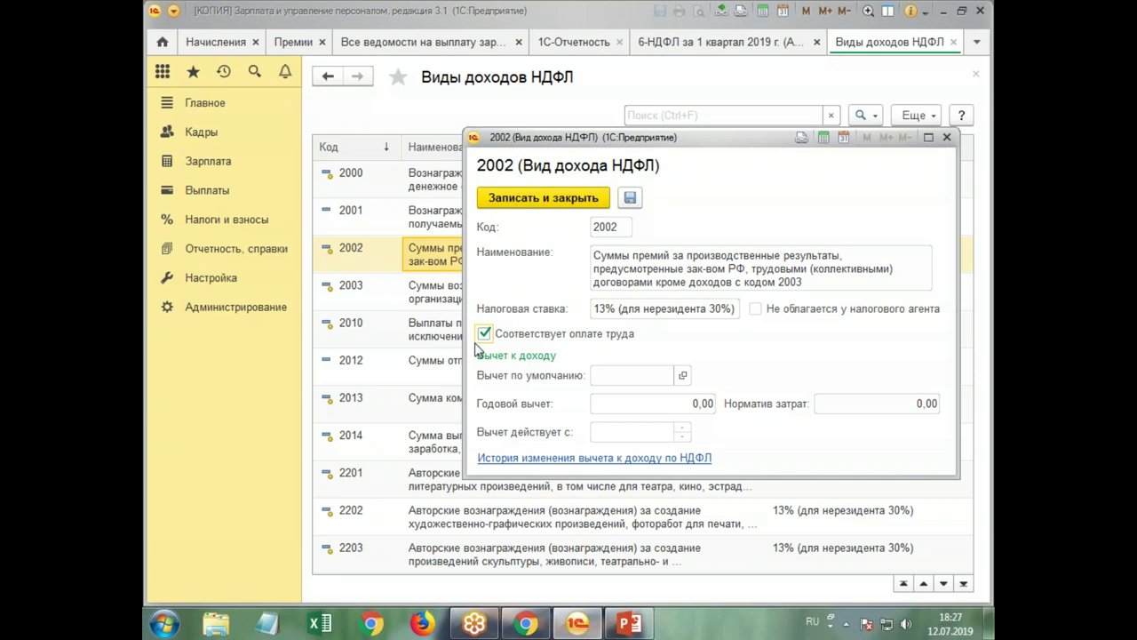
pyautogui.click(539, 201)
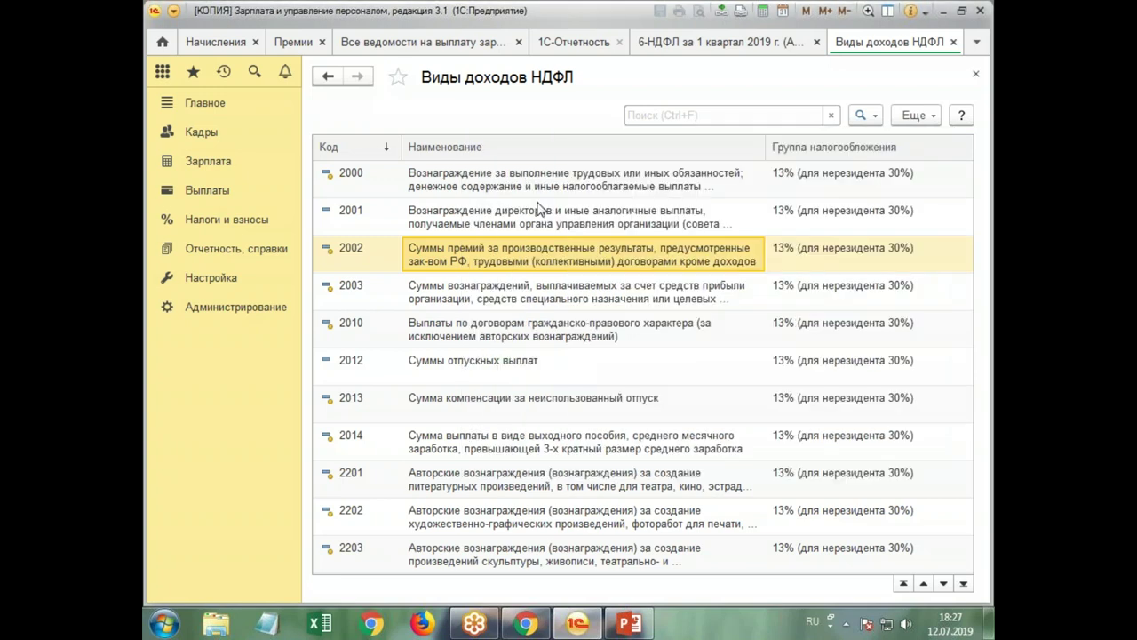
pyautogui.click(225, 47)
pyautogui.scroll(-1, 524, 364)
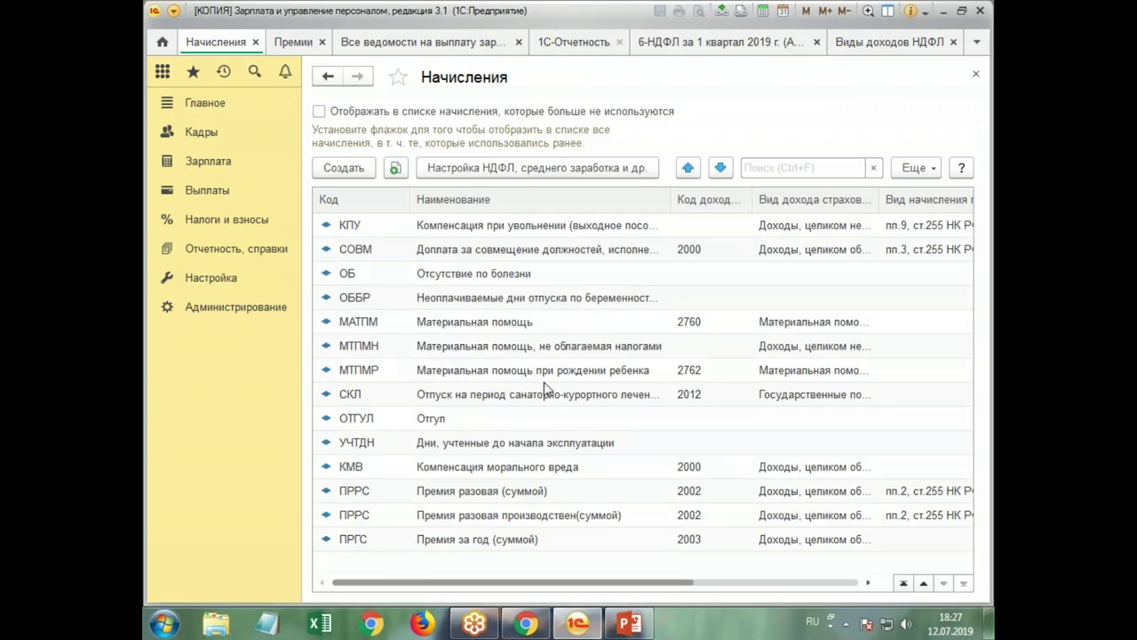
pyautogui.doubleClick(511, 499)
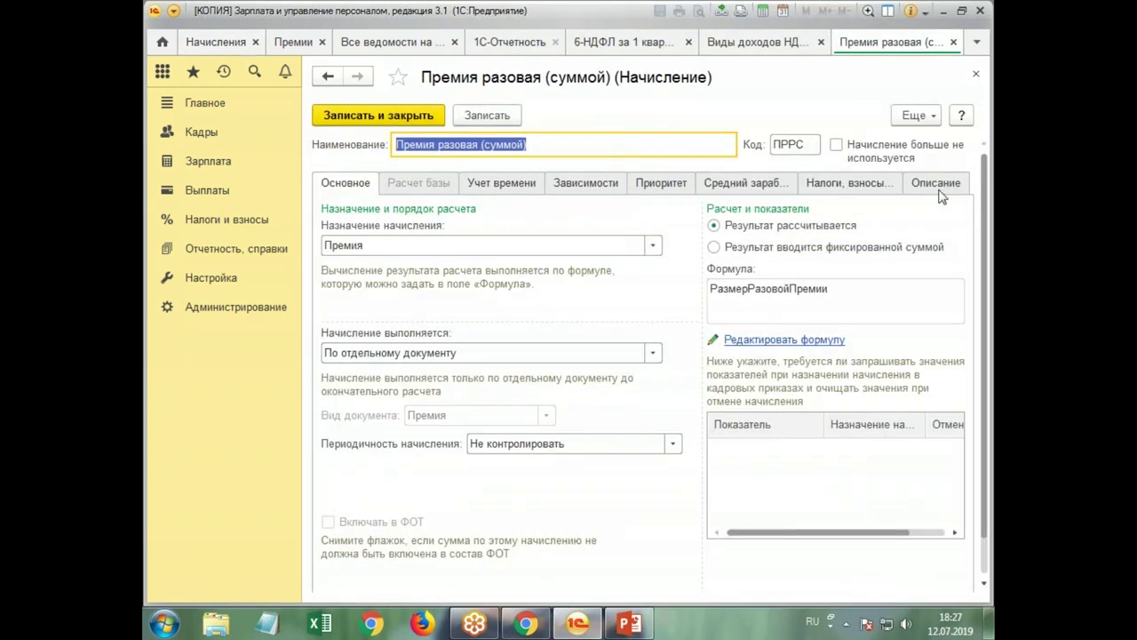
pyautogui.click(823, 183)
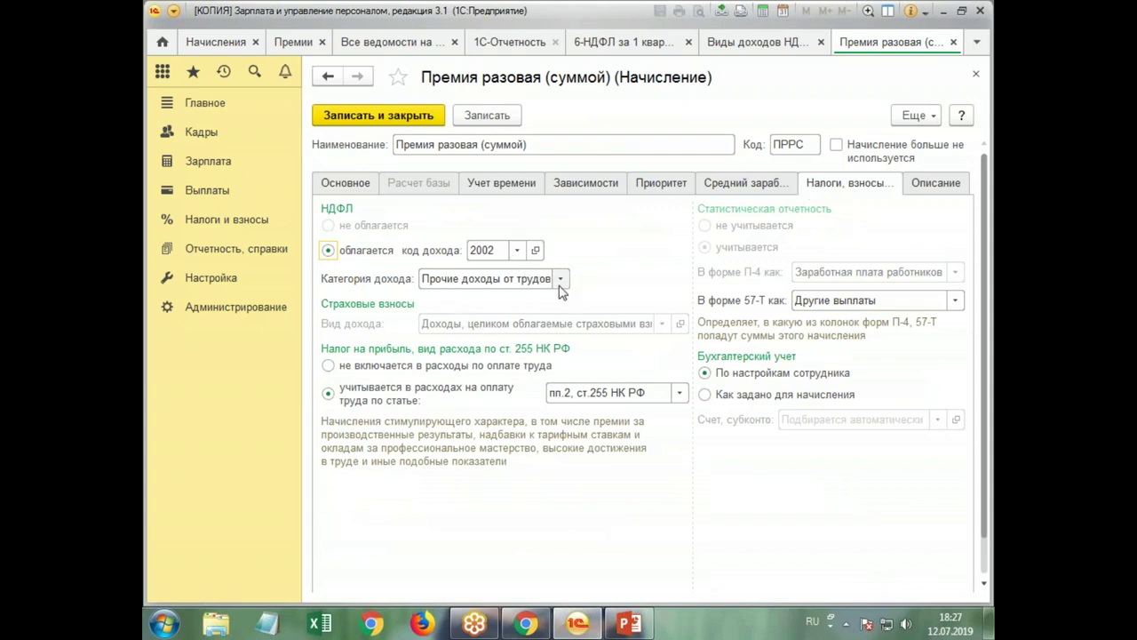
pyautogui.click(561, 279)
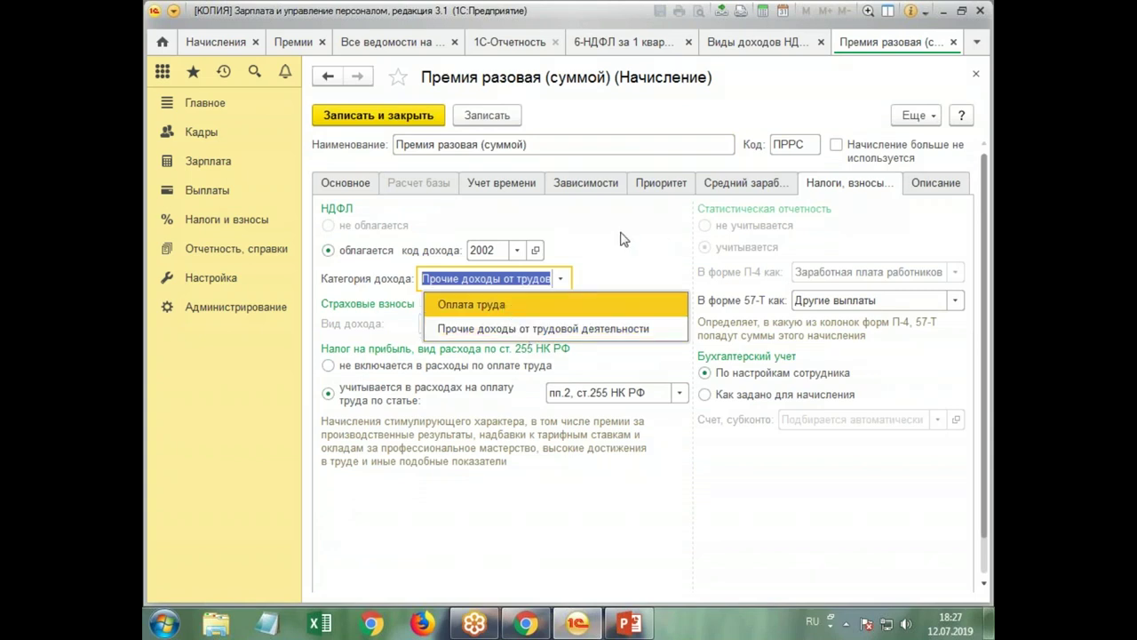
# - Disable "Соответствует оплате труда" for the accrual's income code 2002, save the code card, and view the available income categories again
pyautogui.click(560, 254)
pyautogui.click(536, 250)
pyautogui.click(486, 332)
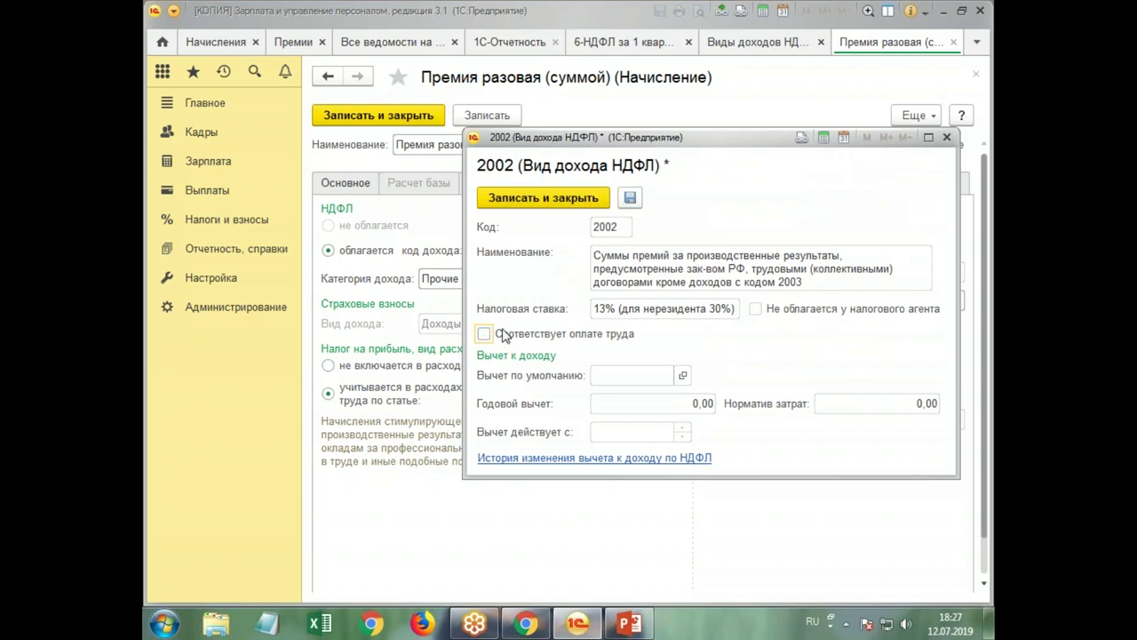
pyautogui.click(545, 196)
pyautogui.click(560, 282)
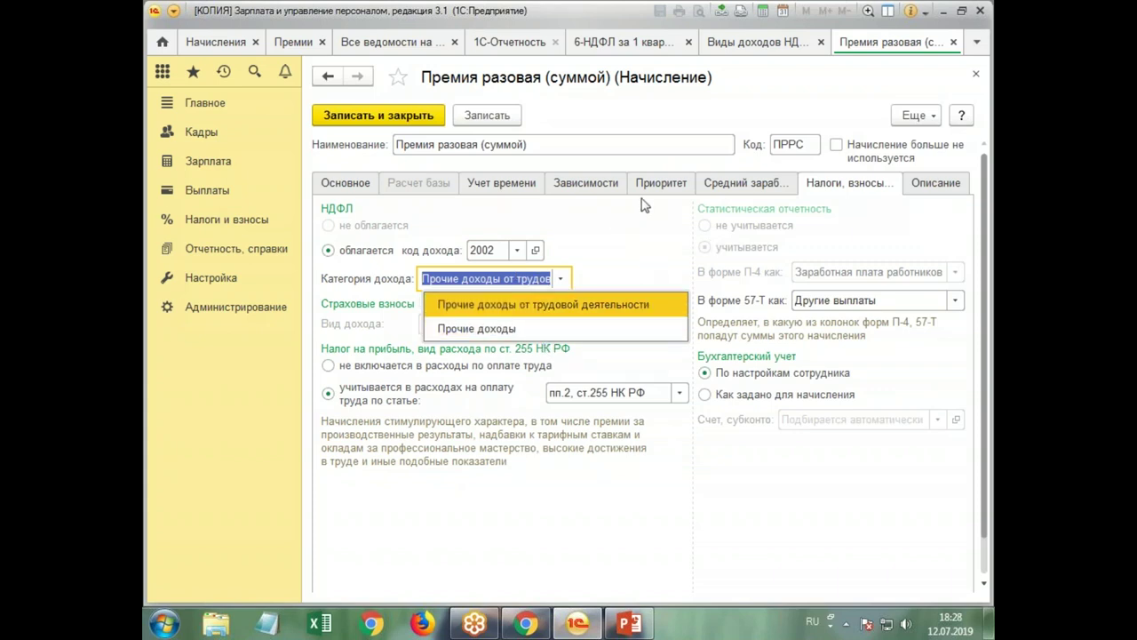
# - Review income code 2002, set the income category of Премия разовая (суммой) to Оплата труда, and save the accrual
pyautogui.click(535, 250)
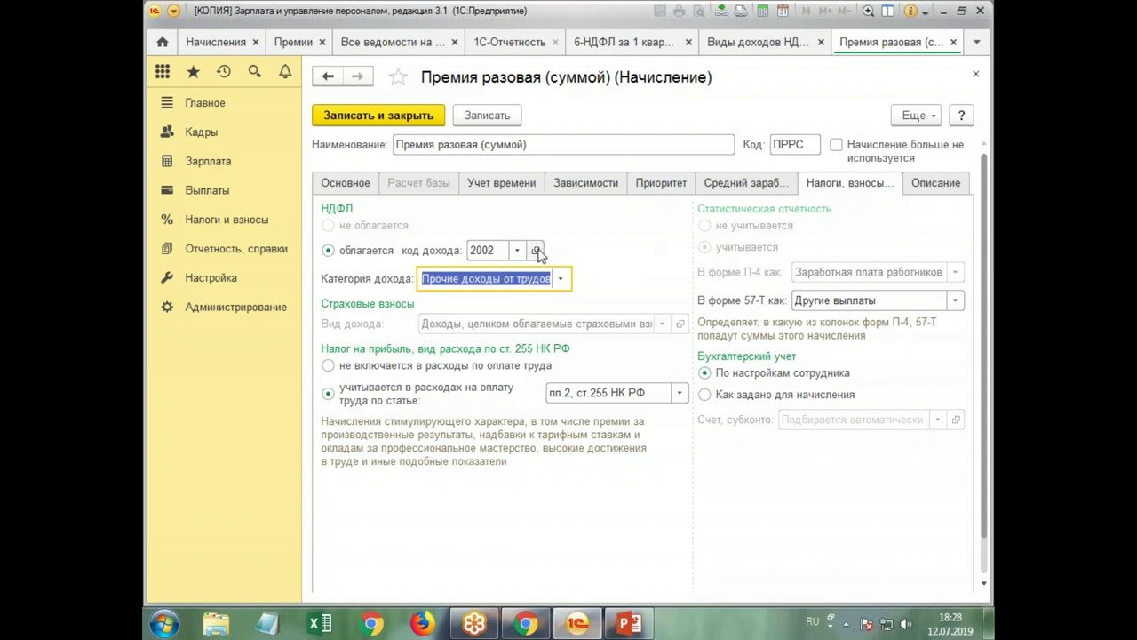
pyautogui.click(485, 334)
pyautogui.click(539, 200)
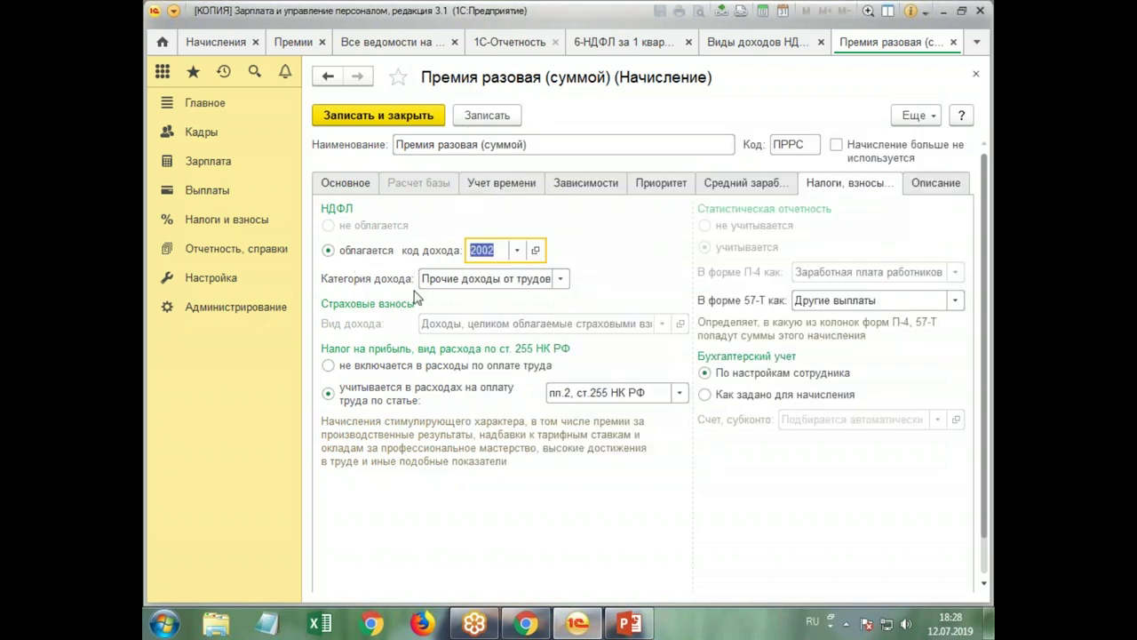
pyautogui.click(560, 279)
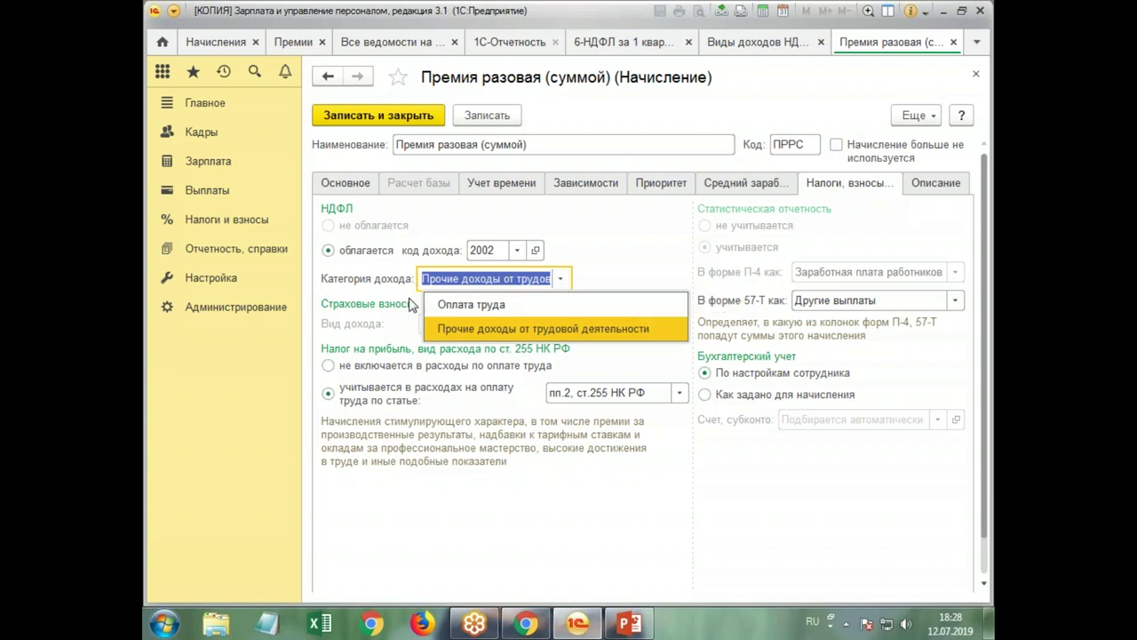
pyautogui.click(498, 305)
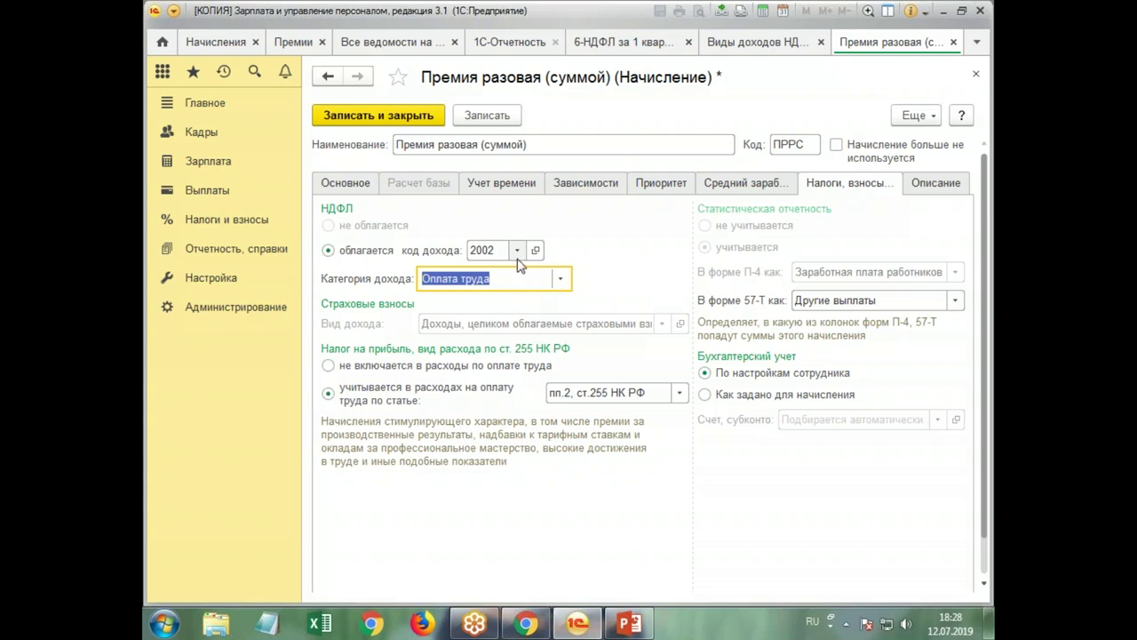
pyautogui.click(362, 117)
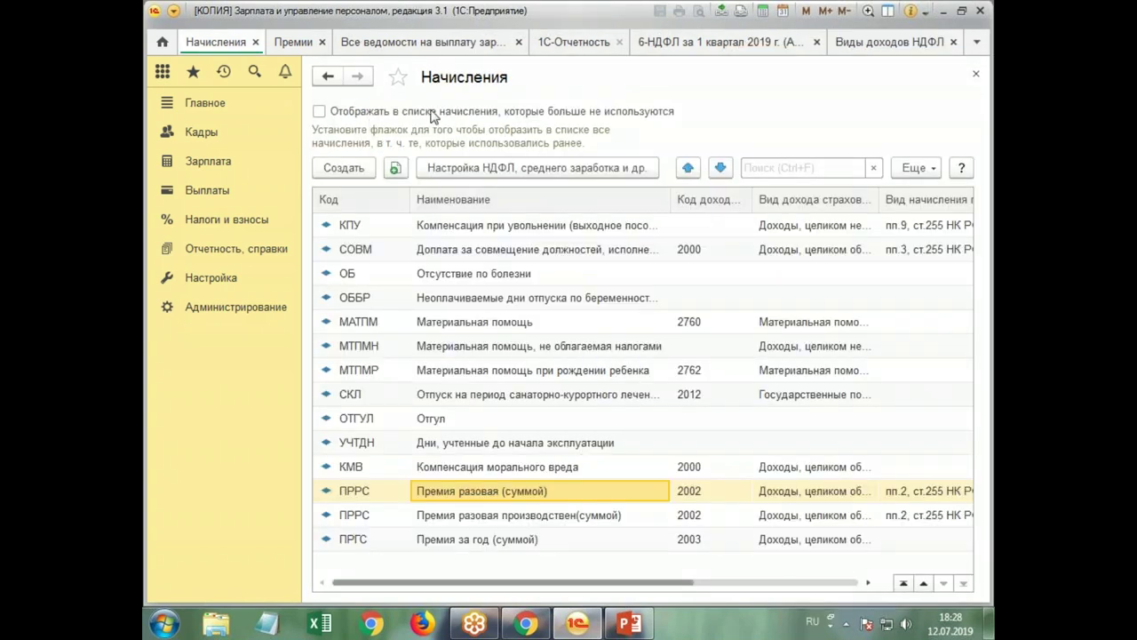
# - Mark the two bonus documents dated 17.01.2019 for deletion in the Премии list
pyautogui.click(293, 42)
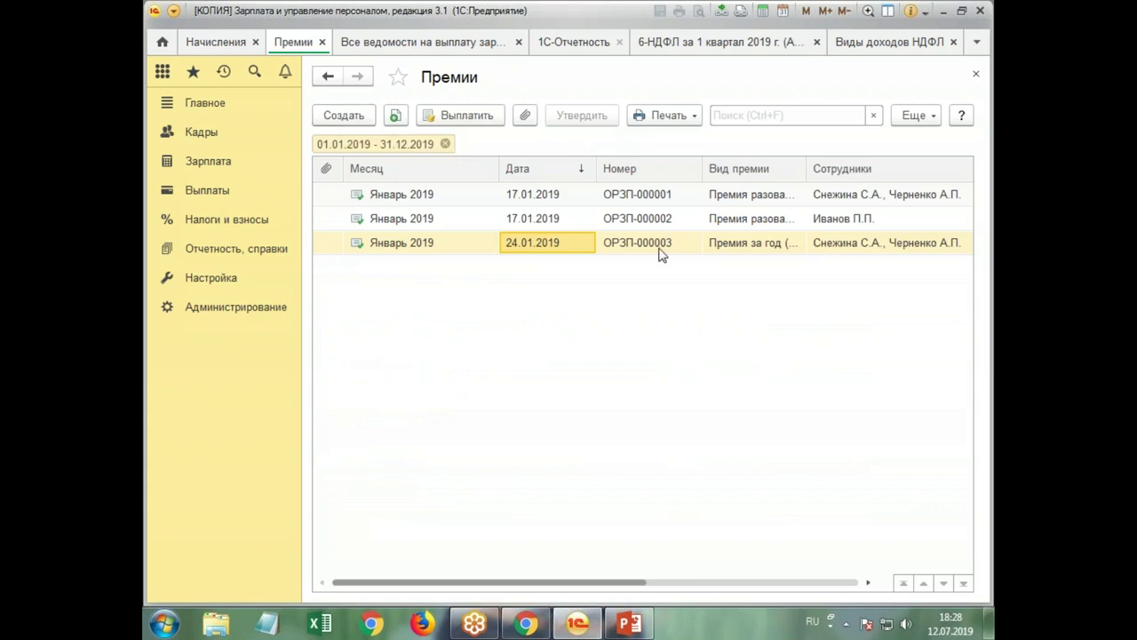
pyautogui.click(585, 195)
pyautogui.keyDown('shift'); pyautogui.click(554, 218); pyautogui.keyUp('shift')
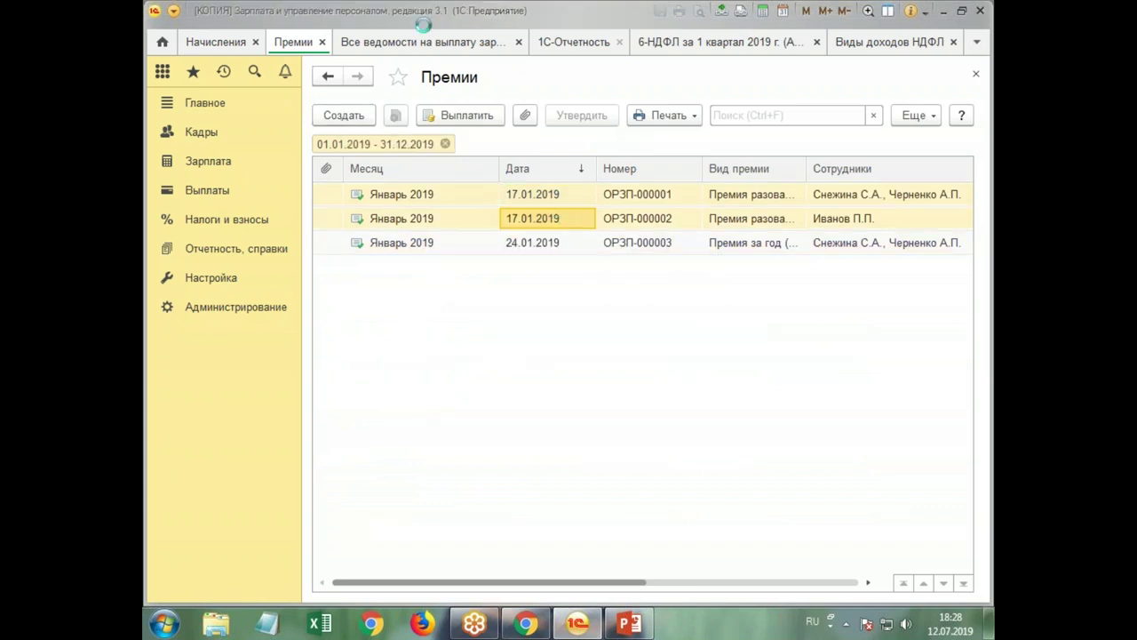
# - Create a bonus document for January 2019 with the bonus type Премия разовая (суммой)
pyautogui.click(353, 115)
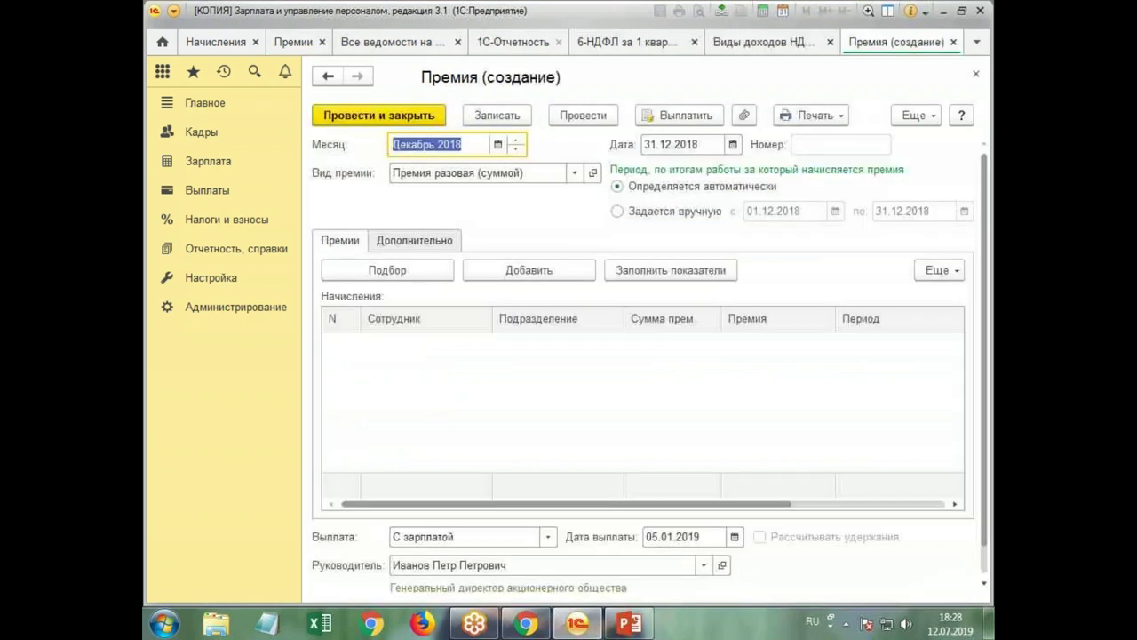
pyautogui.click(516, 140)
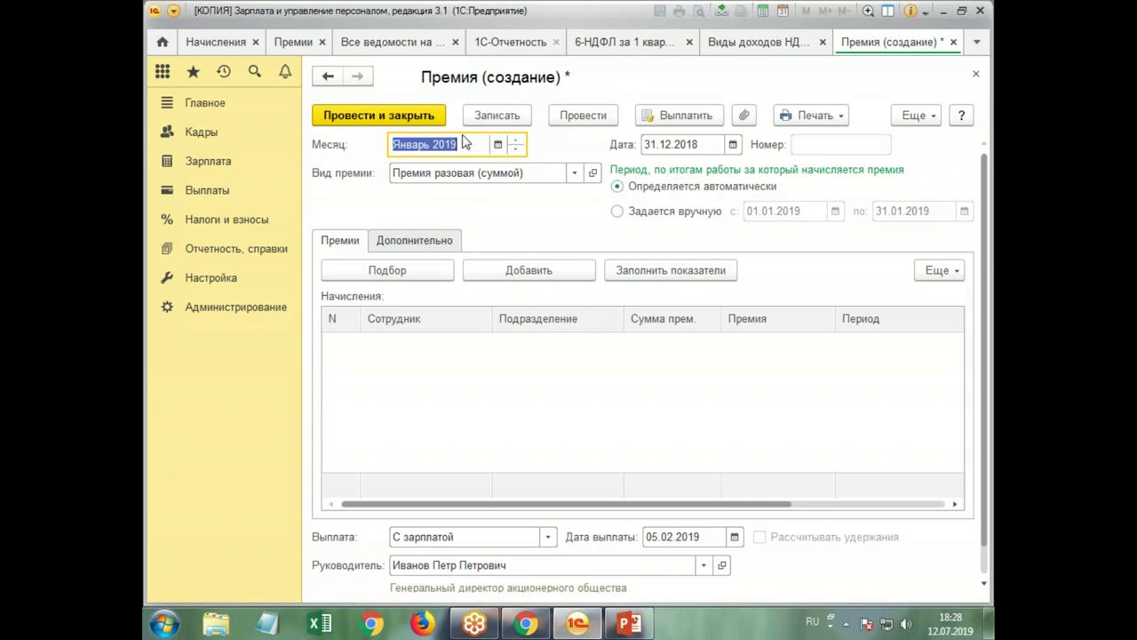
pyautogui.click(575, 173)
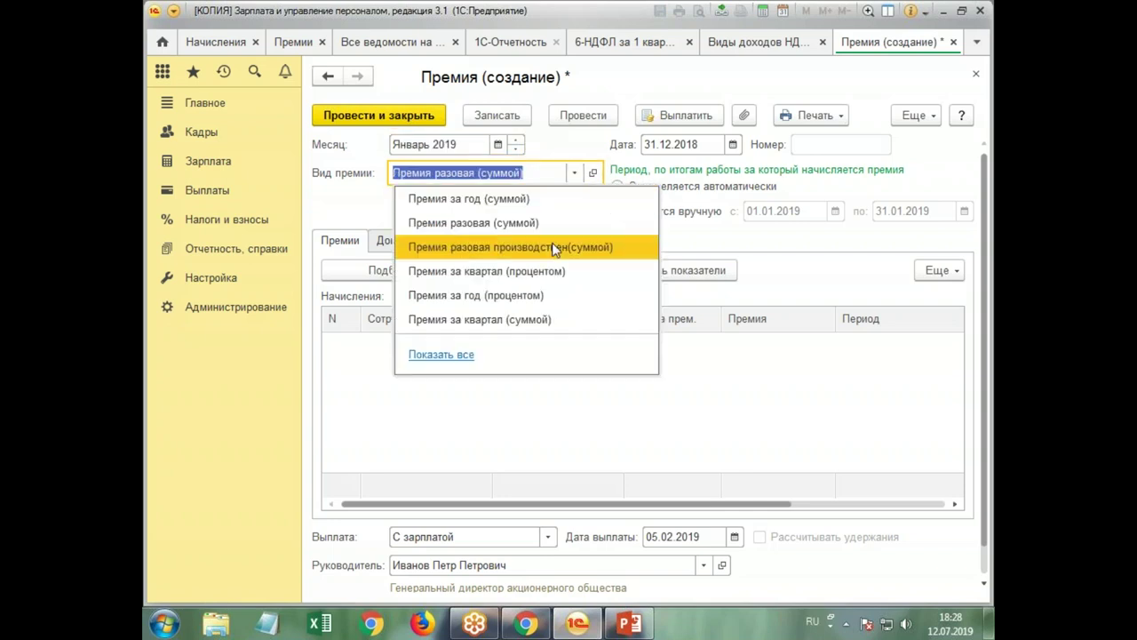
pyautogui.click(542, 223)
# - Check the tax and contribution settings of the Премия разовая (суммой) accrual and return to the bonus document
pyautogui.click(415, 115)
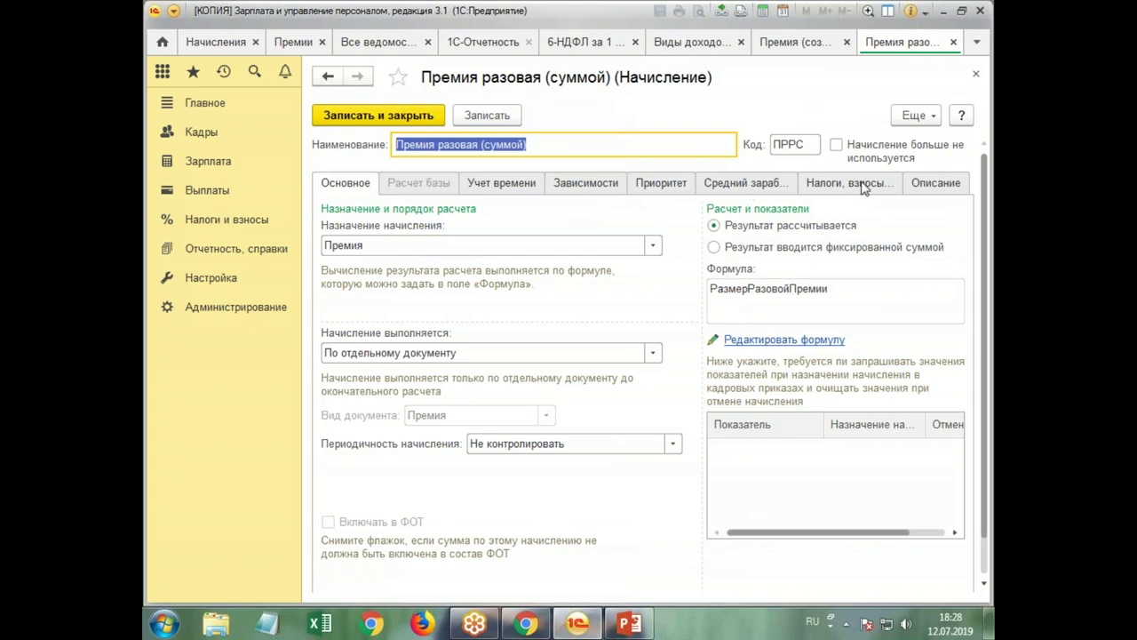
pyautogui.click(862, 186)
pyautogui.click(398, 118)
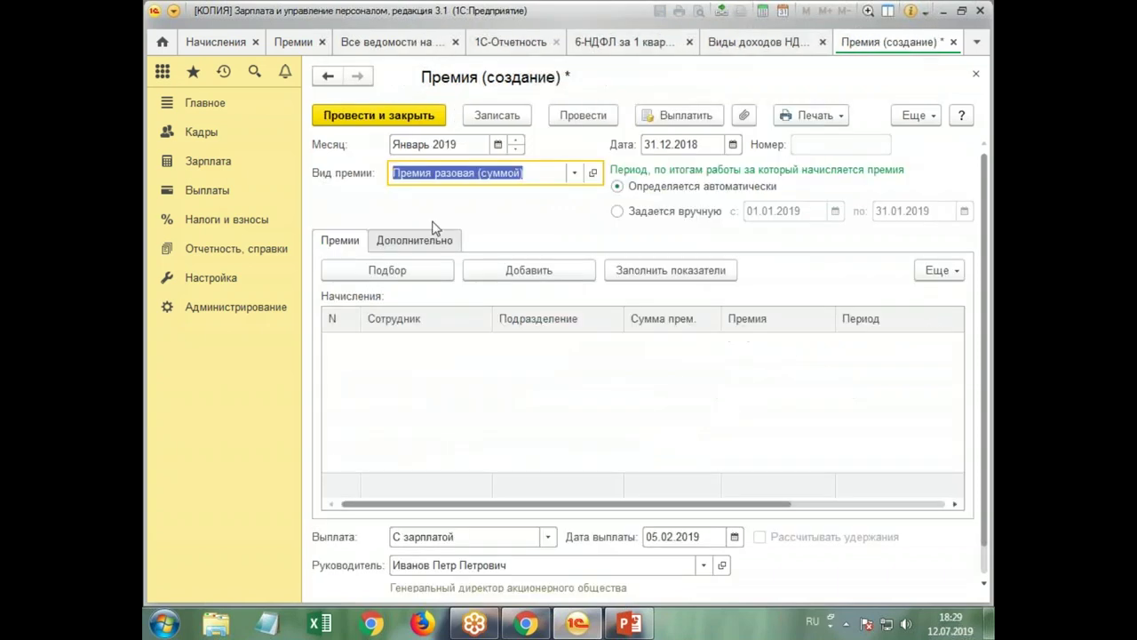
# - Set the bonus document's date to 15.01.2019
pyautogui.click(733, 144)
pyautogui.click(678, 206)
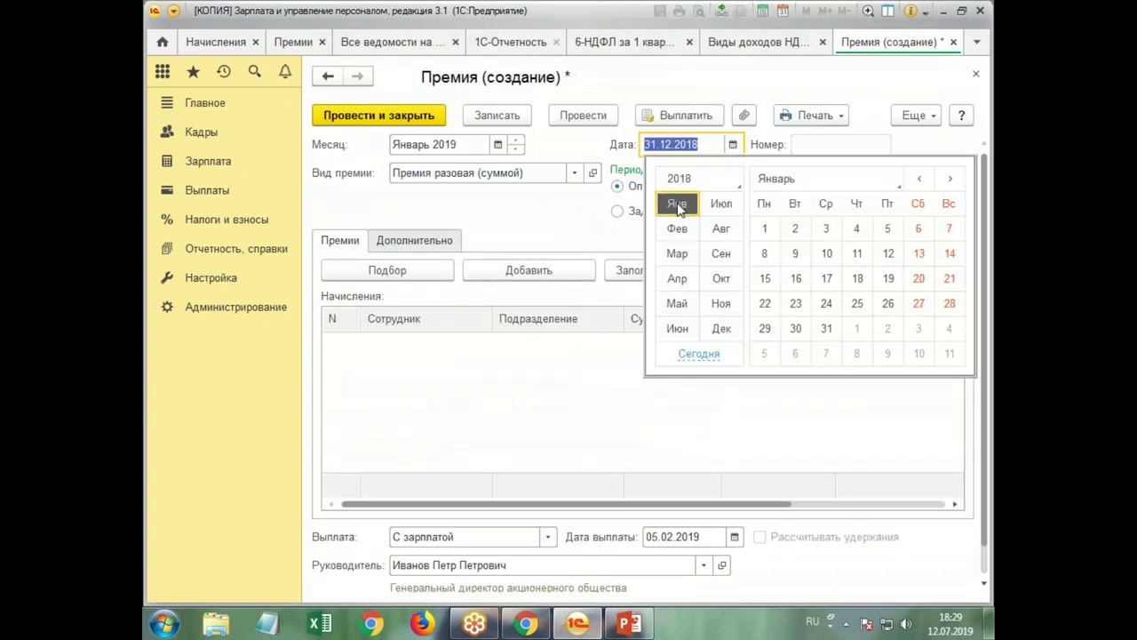
pyautogui.click(711, 181)
pyautogui.click(709, 206)
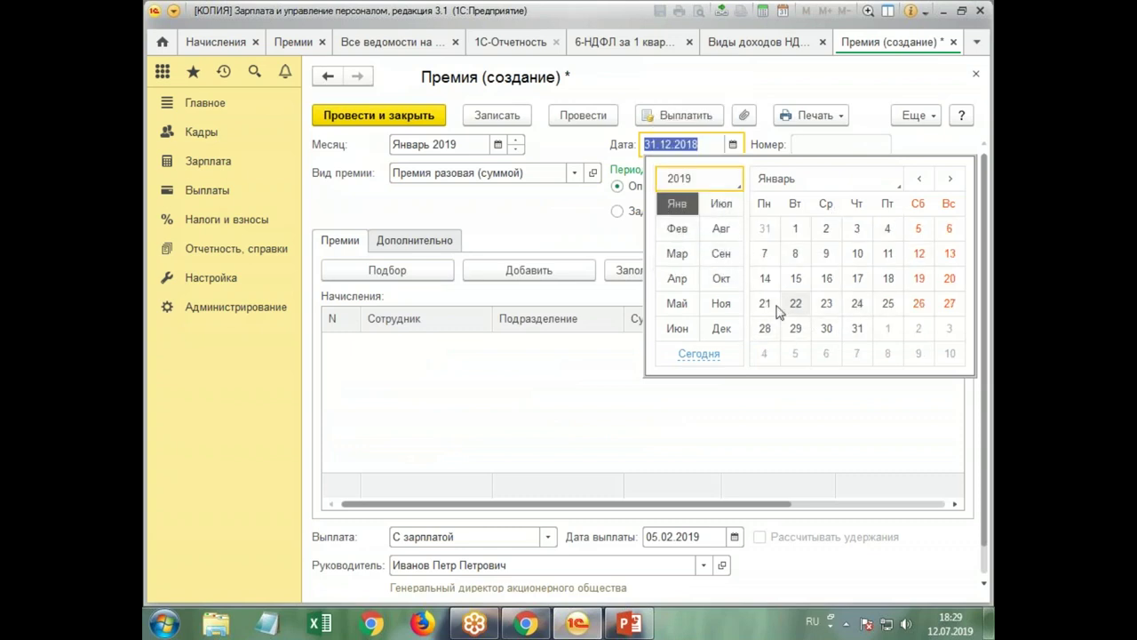
pyautogui.click(799, 284)
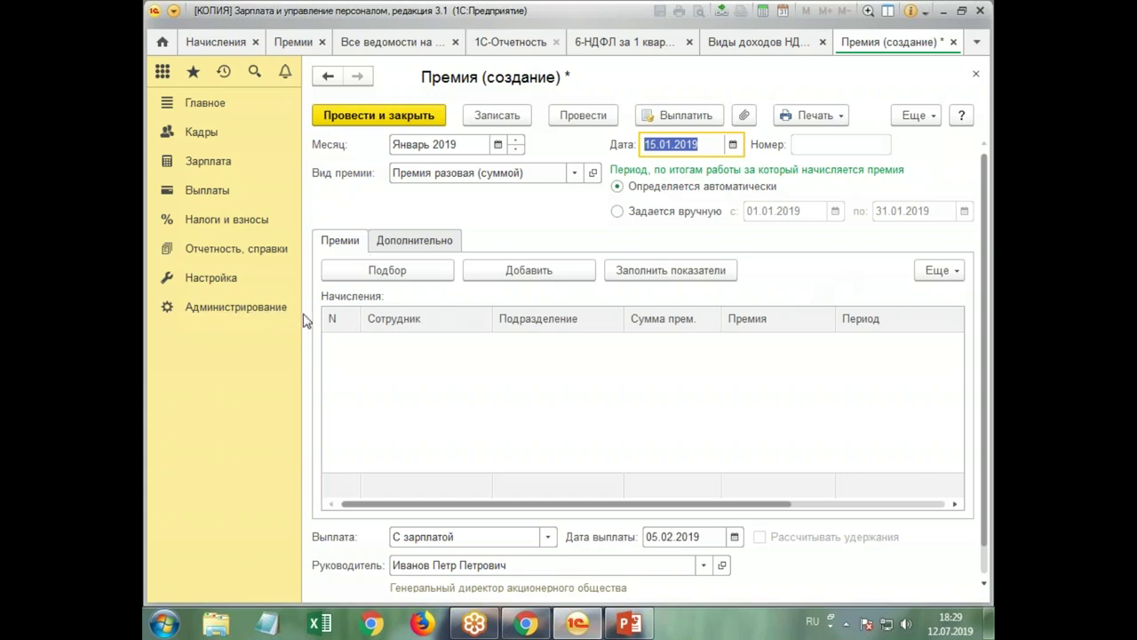
# - Add the general director from the full employee list to the bonus document with a bonus amount of 100 000
pyautogui.click(528, 272)
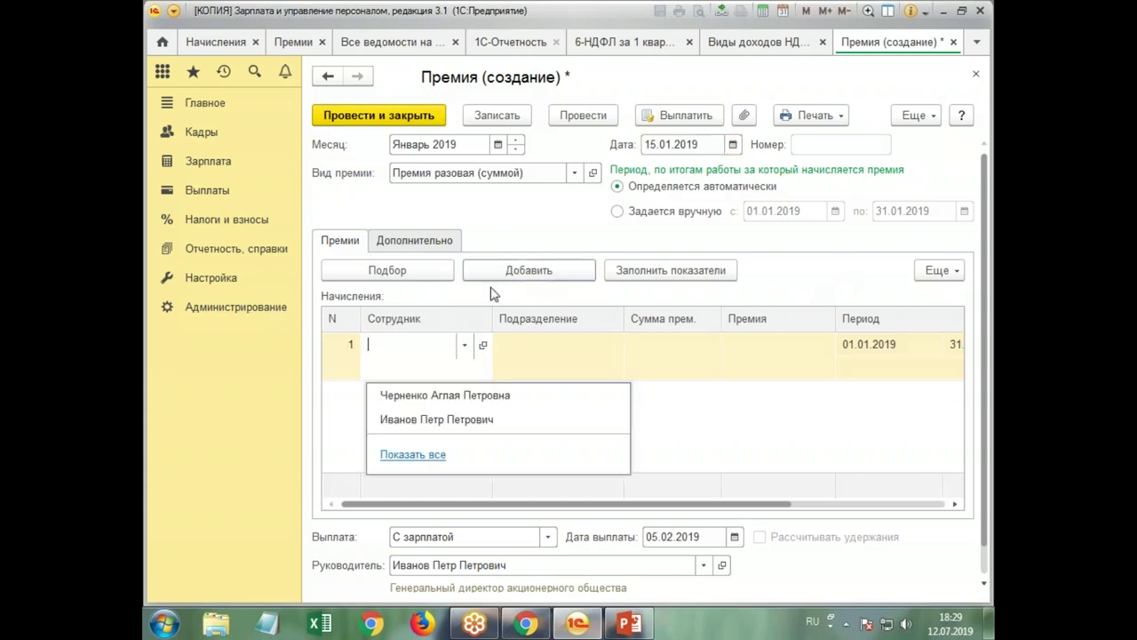
pyautogui.click(413, 454)
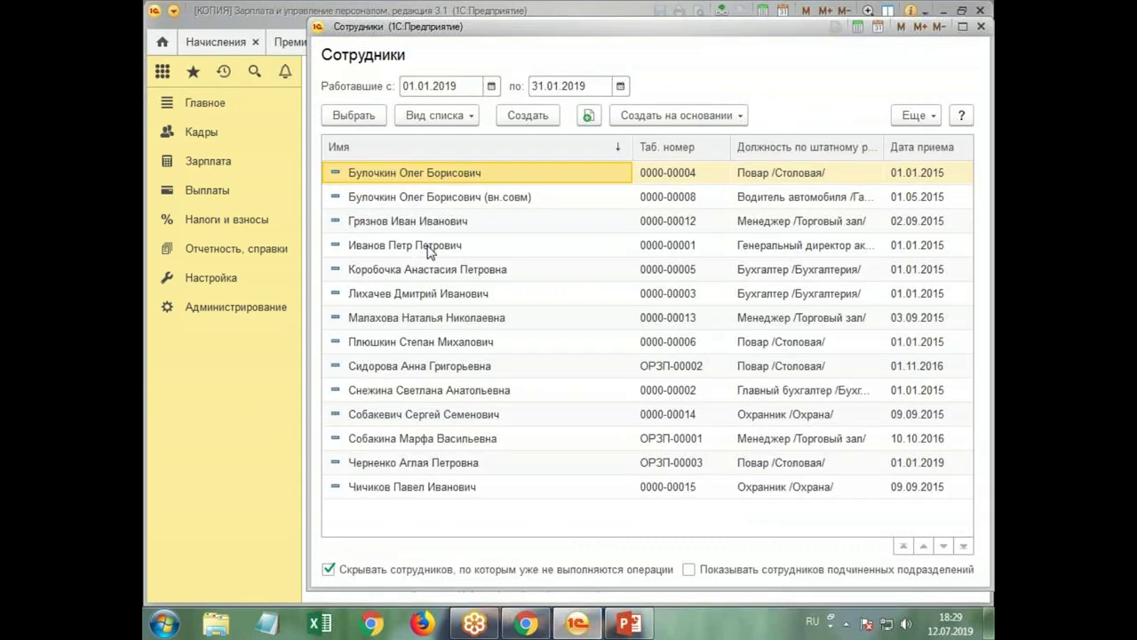
pyautogui.doubleClick(429, 251)
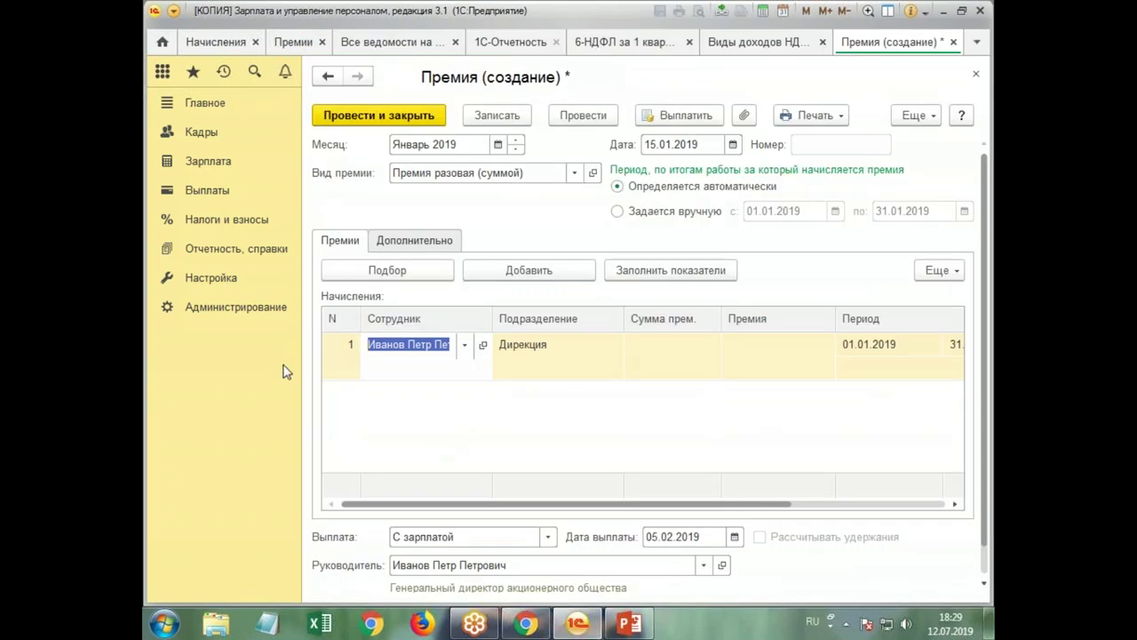
pyautogui.click(658, 363)
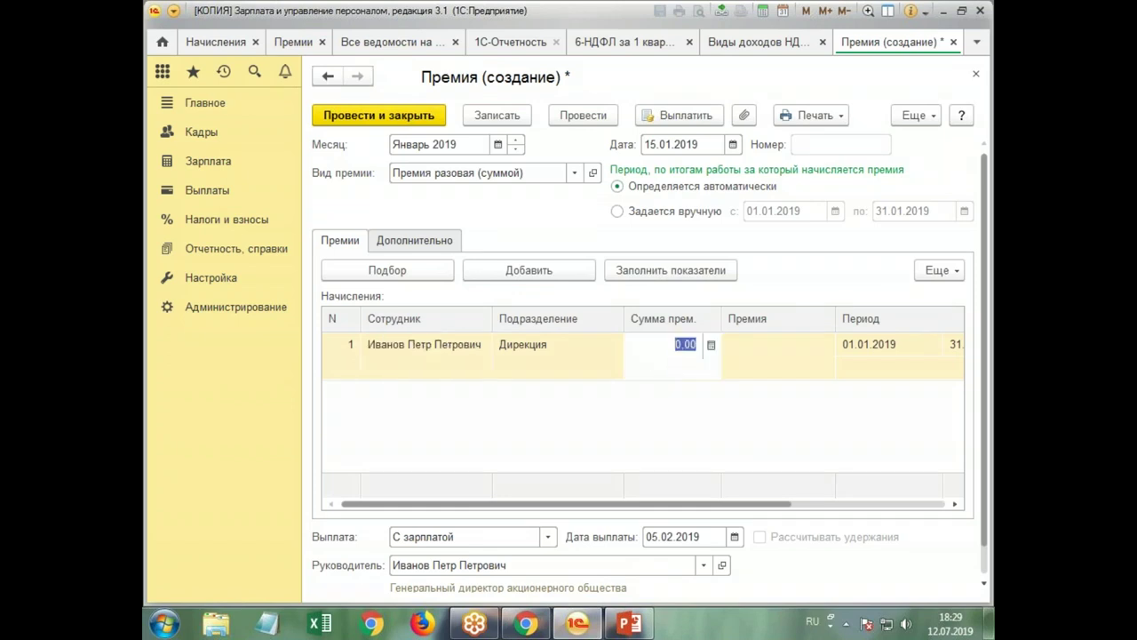
pyautogui.write('1')
pyautogui.press('Tab')
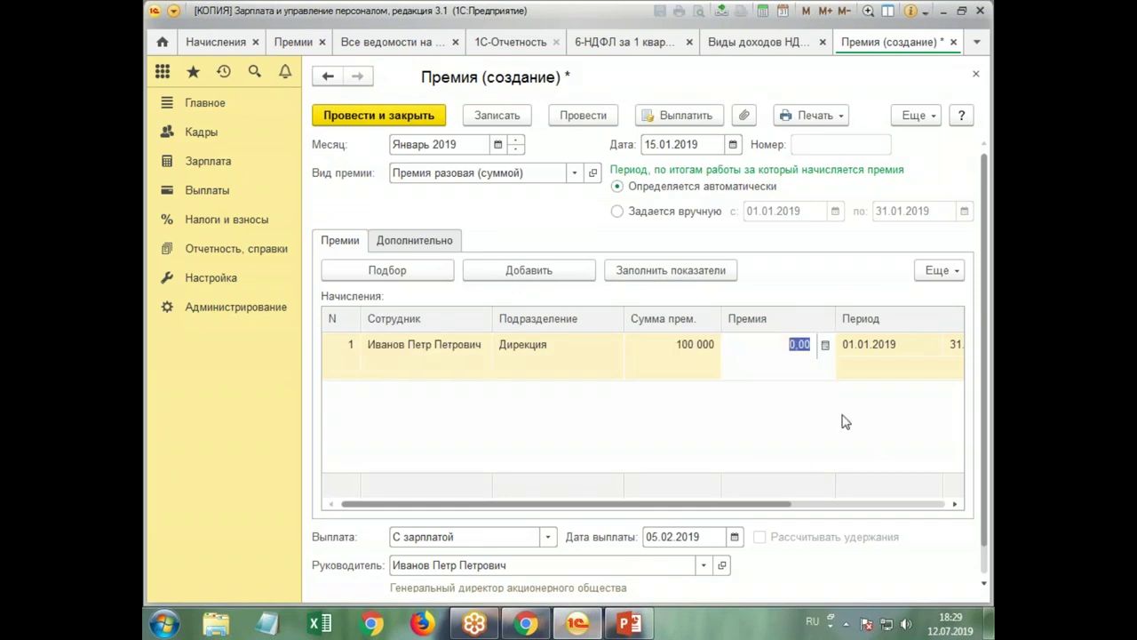
pyautogui.click(609, 421)
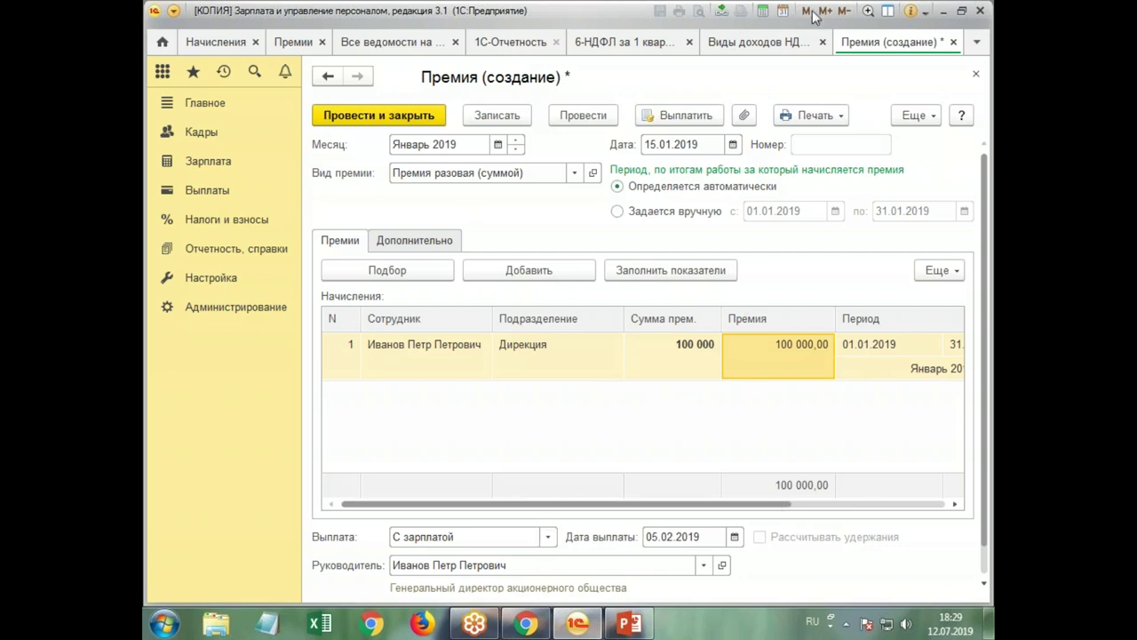
# - Set the payout to В межрасчетный период with payment date 17.01.2019, and post the bonus document
pyautogui.click(548, 542)
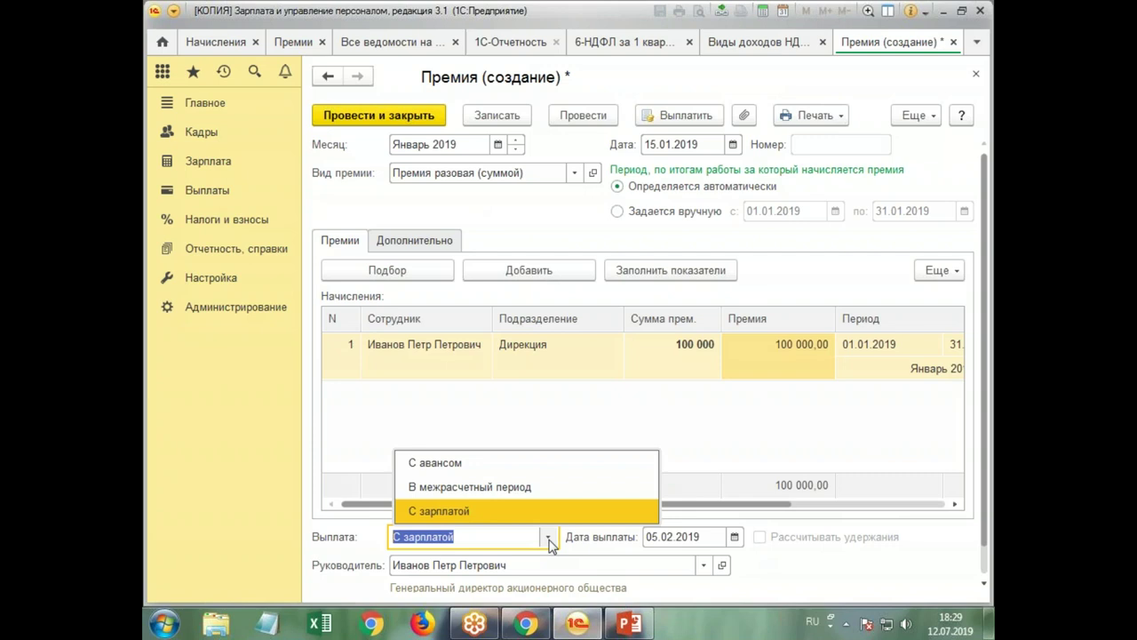
pyautogui.press('Escape')
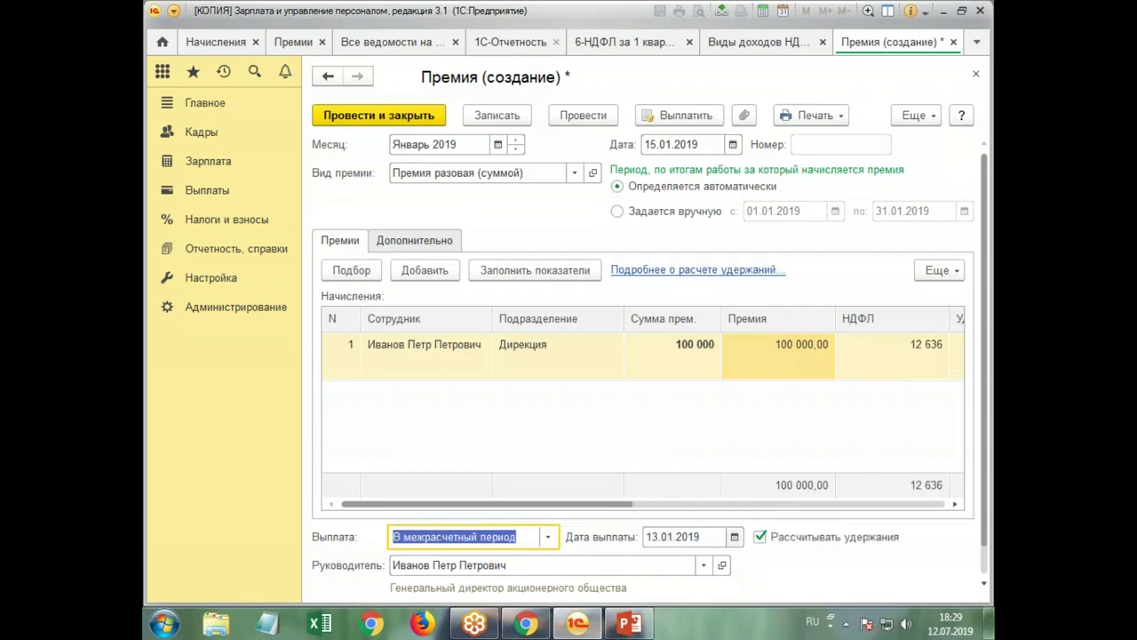
pyautogui.click(733, 538)
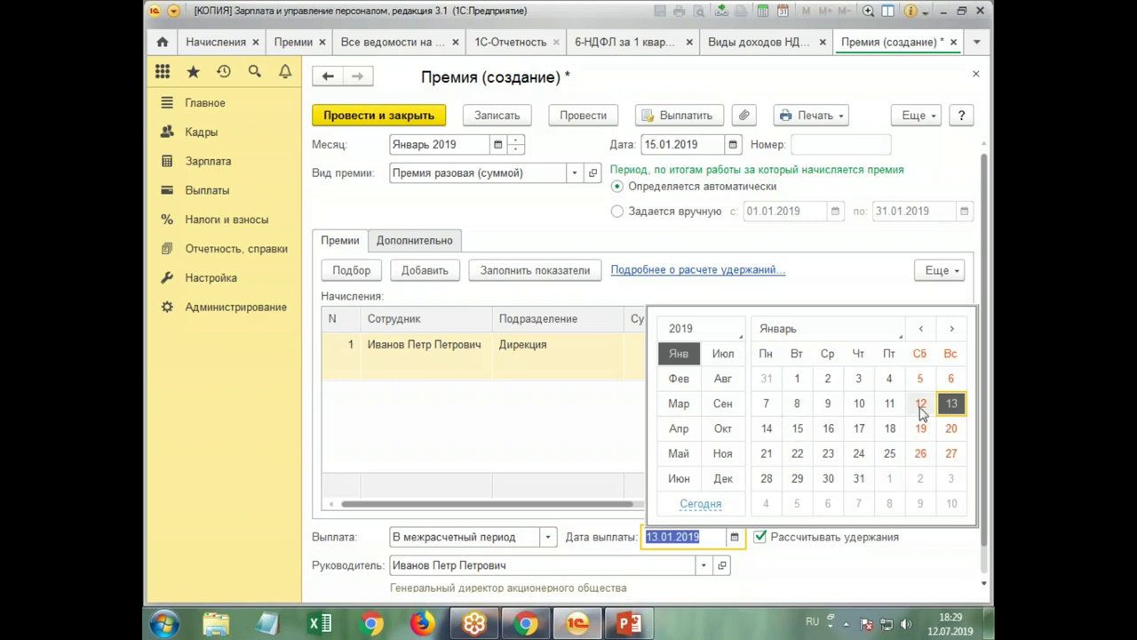
pyautogui.click(951, 403)
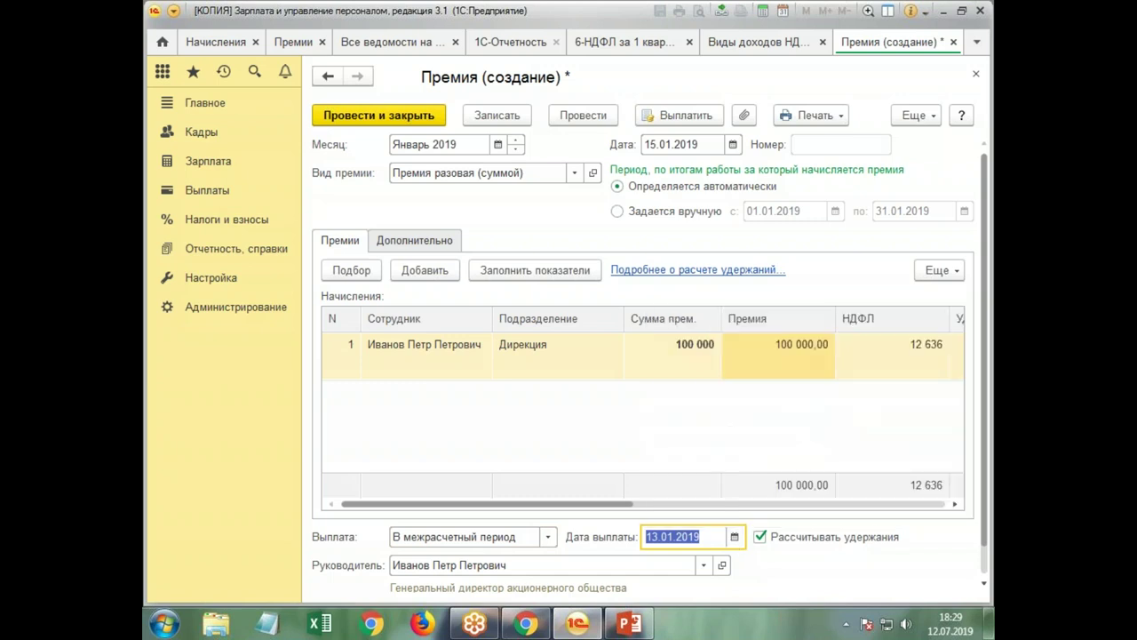
pyautogui.moveTo(622, 504); pyautogui.dragTo(599, 503)
pyautogui.click(502, 118)
pyautogui.click(569, 119)
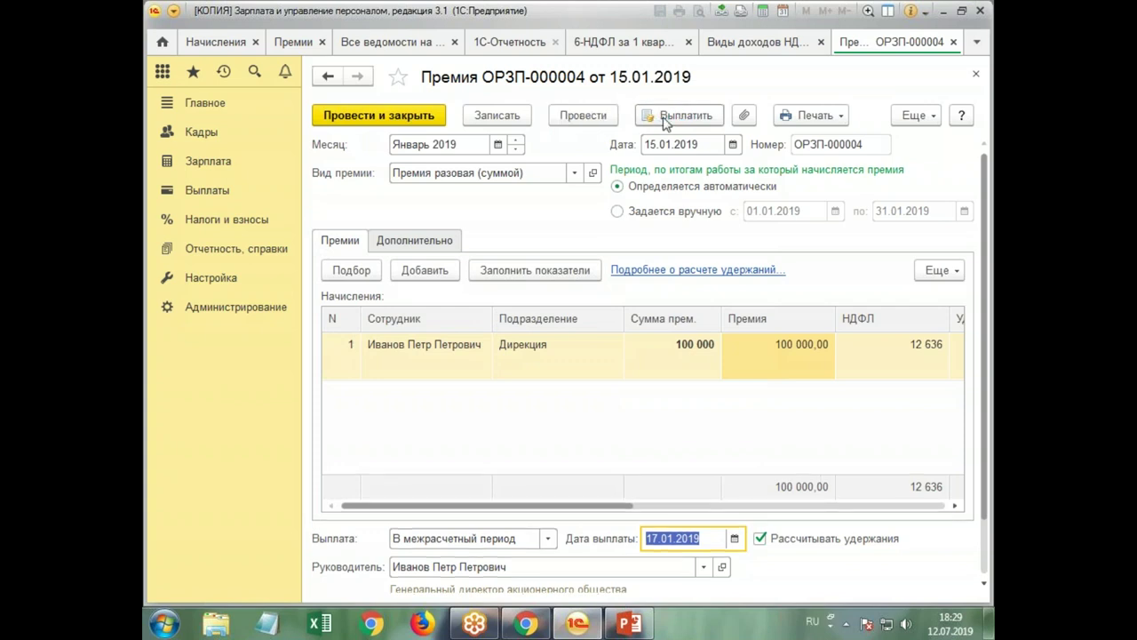
# - Post the bank payroll sheet paying this bonus on 17.01.2019, and close the bonus document
pyautogui.click(665, 122)
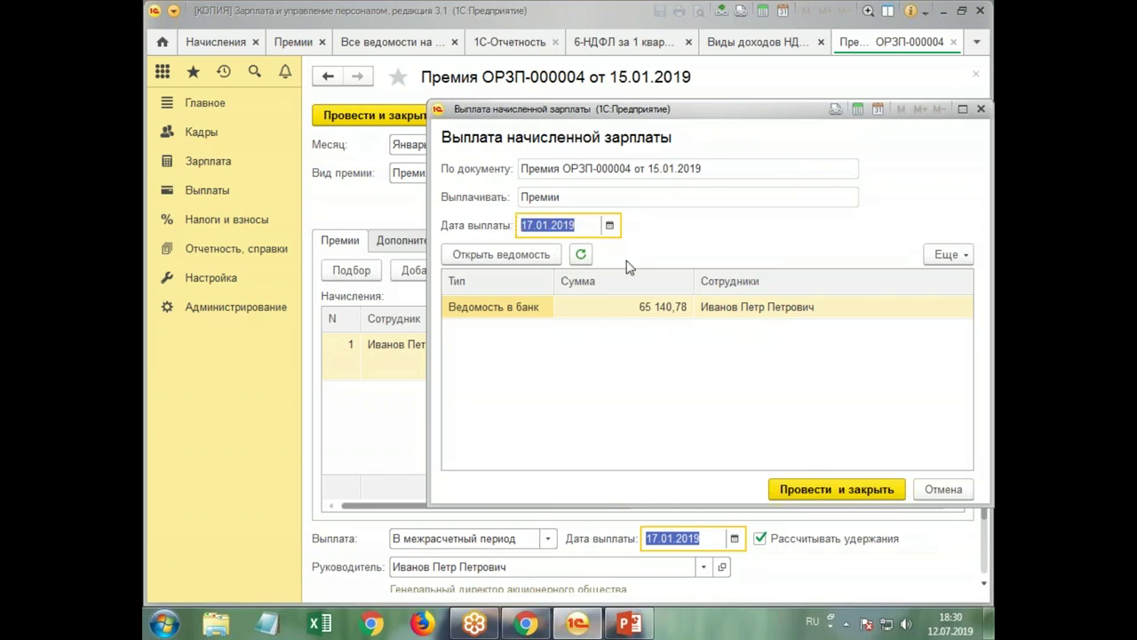
pyautogui.click(804, 489)
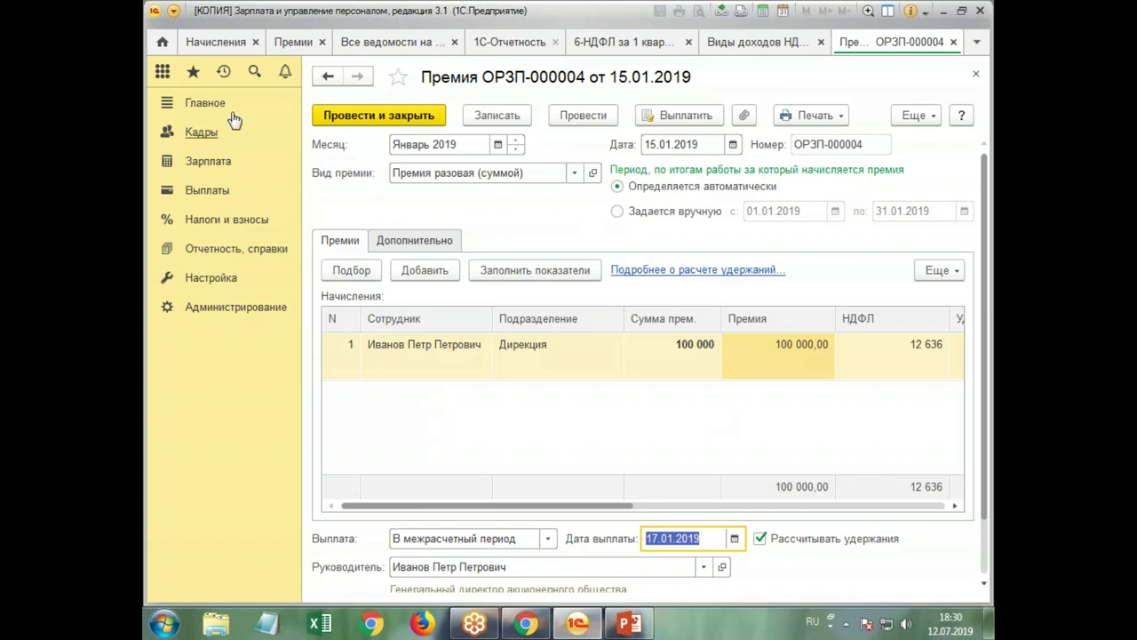
pyautogui.click(362, 120)
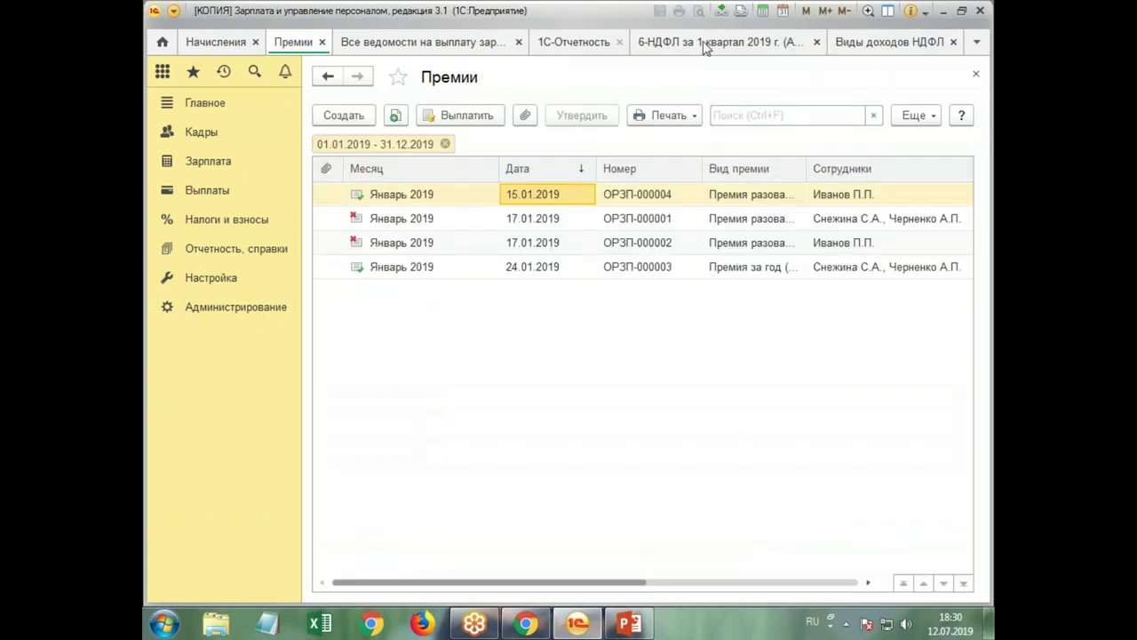
# - Refill the 6-НДФЛ report for the first quarter of 2019 and examine lines 100, 110 and 120 of the 100 000 bonus
pyautogui.click(706, 45)
pyautogui.click(441, 116)
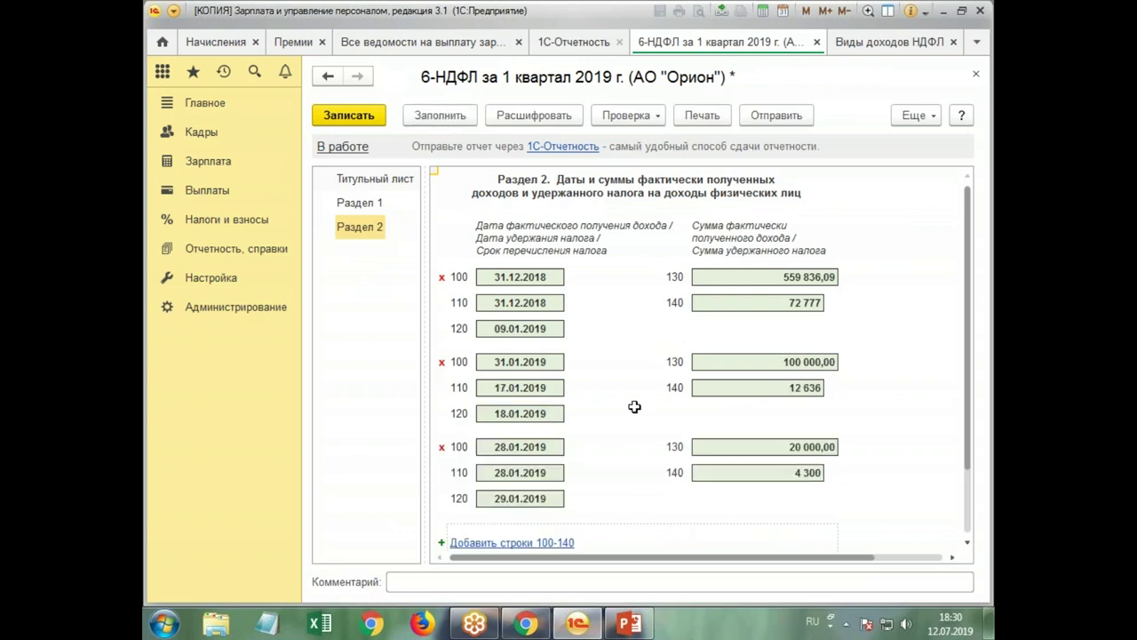
pyautogui.click(532, 364)
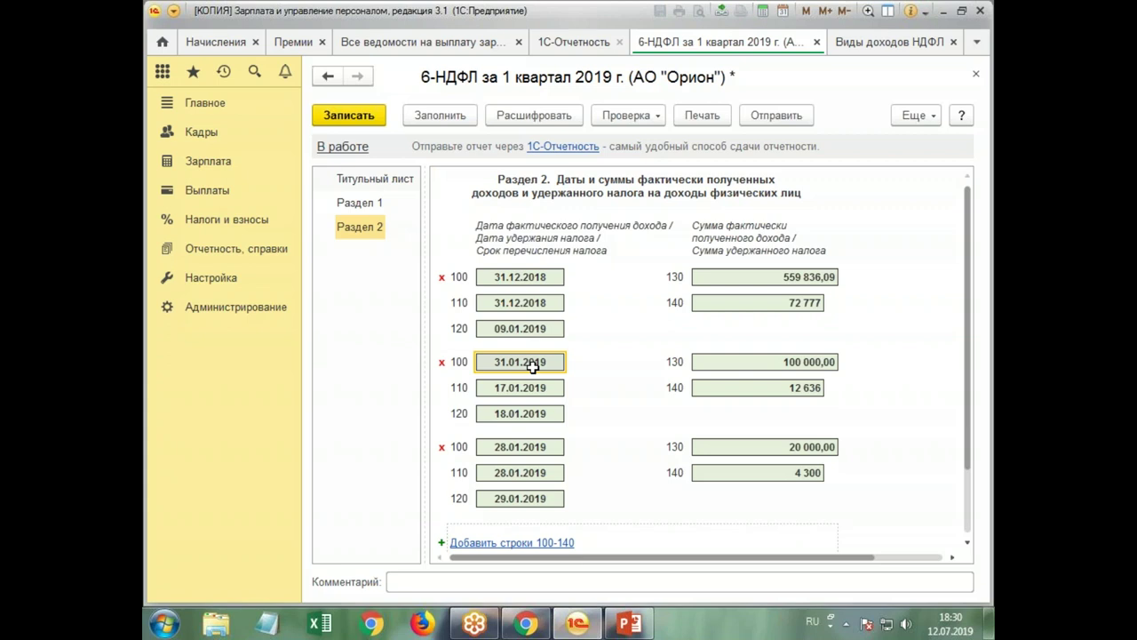
pyautogui.click(516, 386)
pyautogui.click(511, 415)
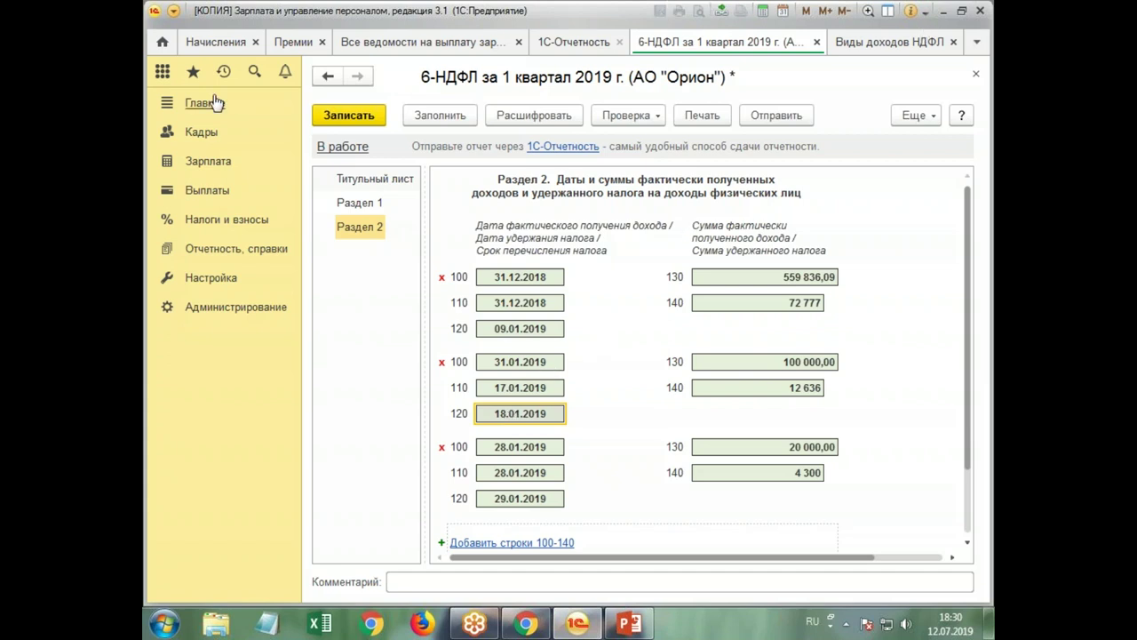
# - Open the average earnings settings of the Премия разовая (суммой) accrual from the Начисления list
pyautogui.click(227, 281)
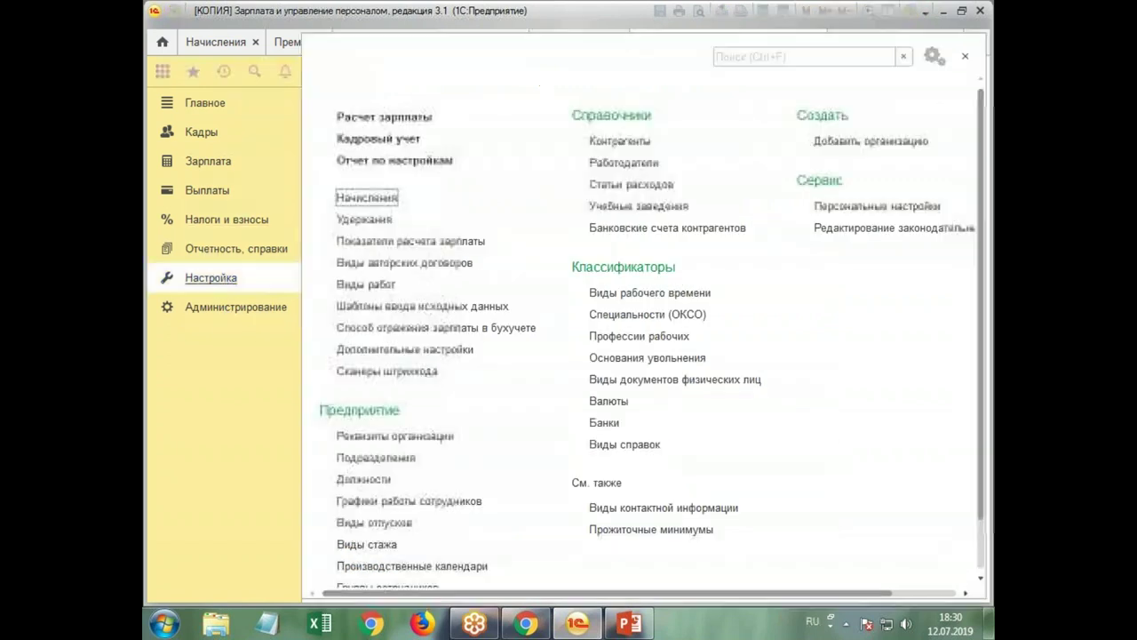
pyautogui.click(334, 196)
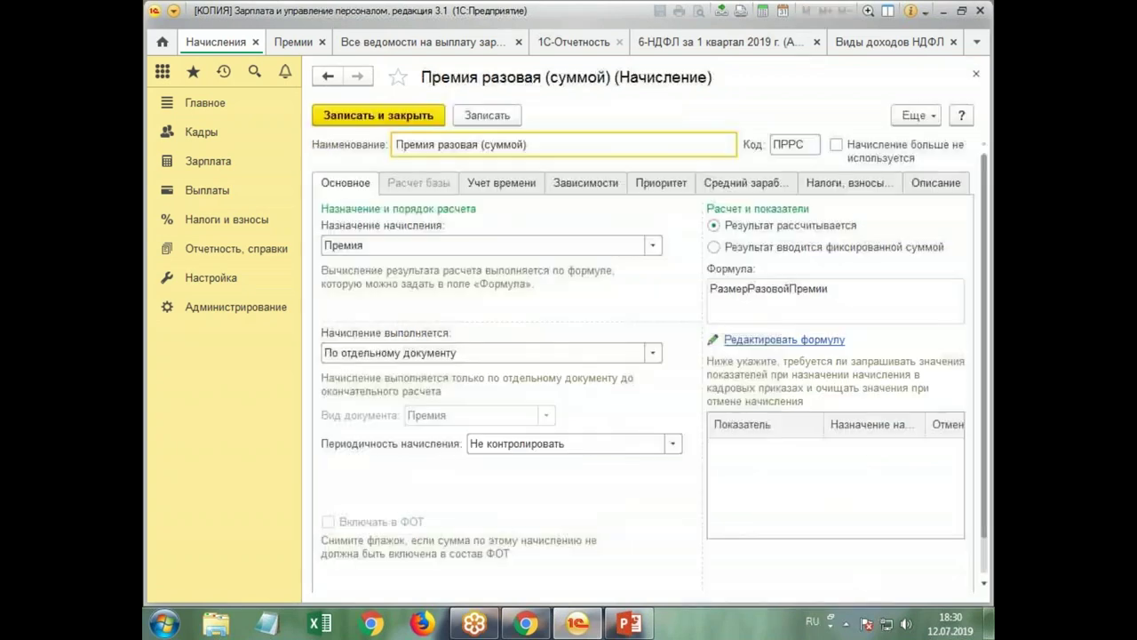
pyautogui.click(762, 188)
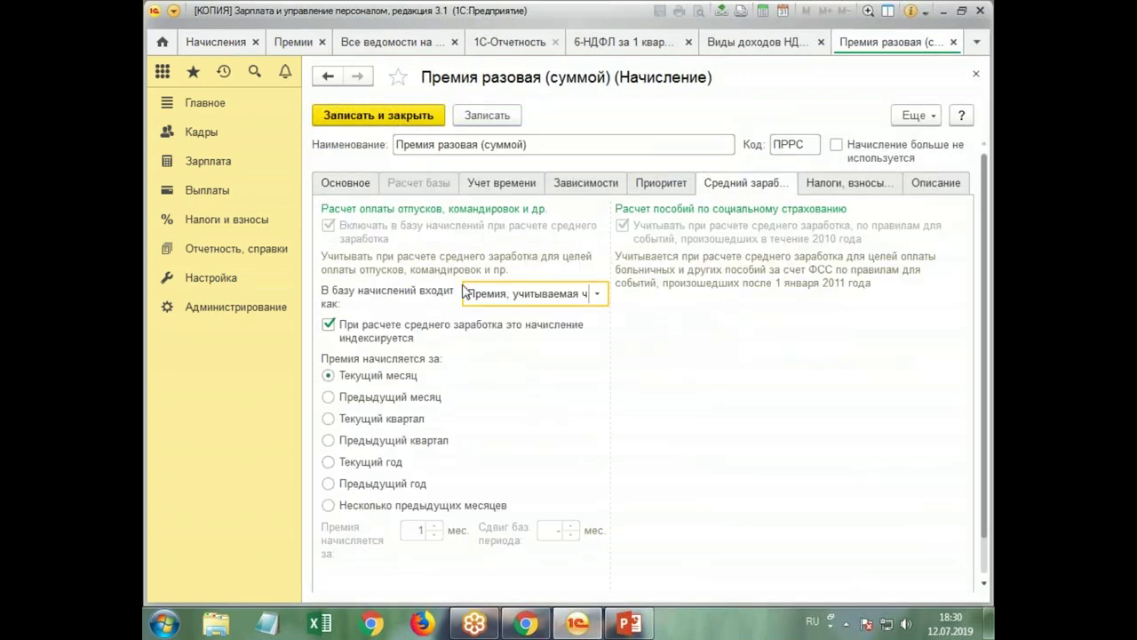
# - Examine the tax settings of the Премия разовая (суммой) accrual and the card of its income code 2002, and close both
pyautogui.click(844, 188)
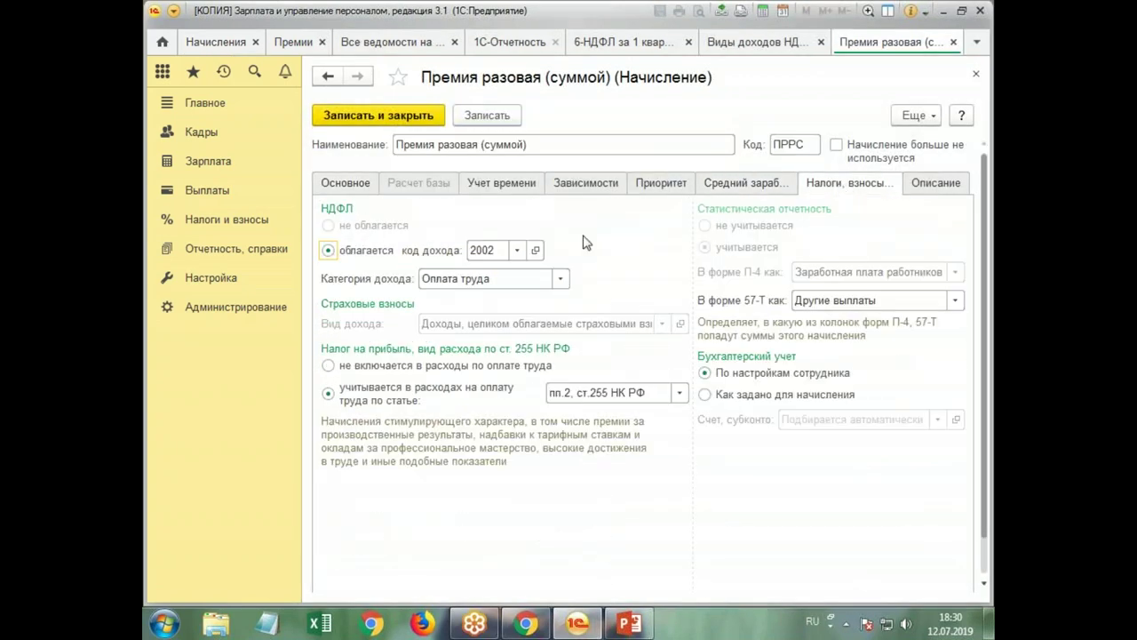
pyautogui.click(536, 250)
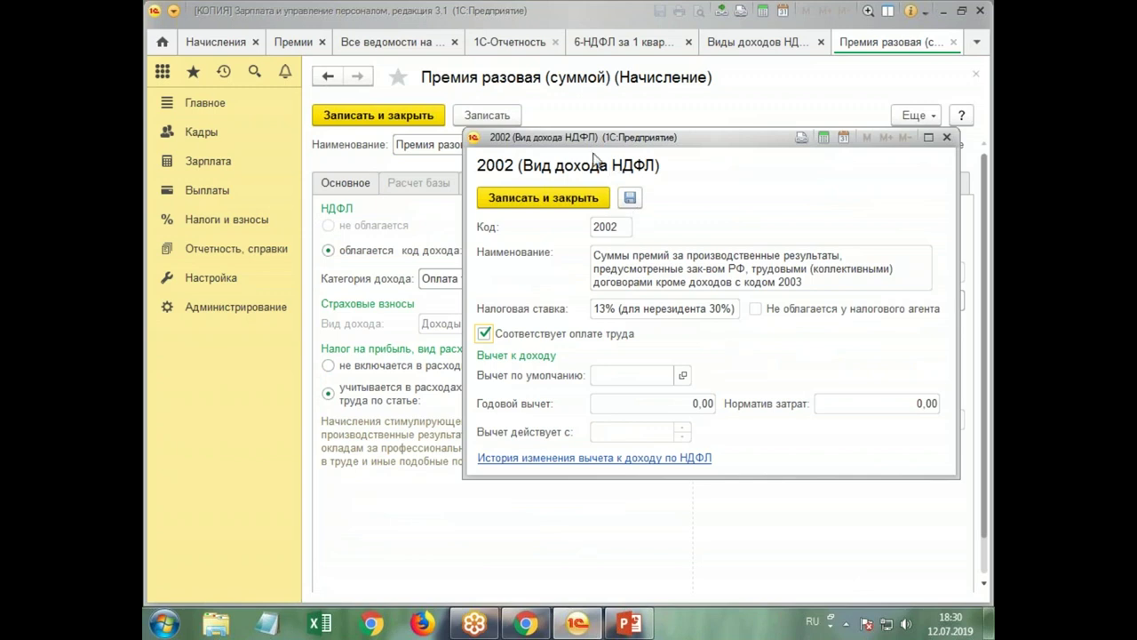
pyautogui.click(948, 137)
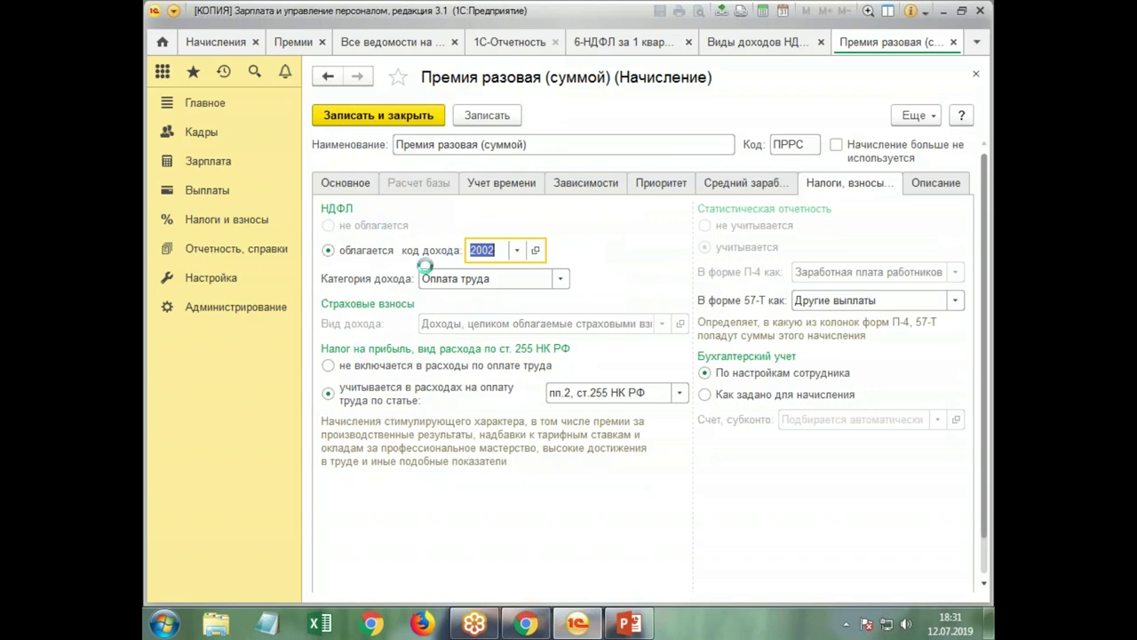
pyautogui.press('Escape')
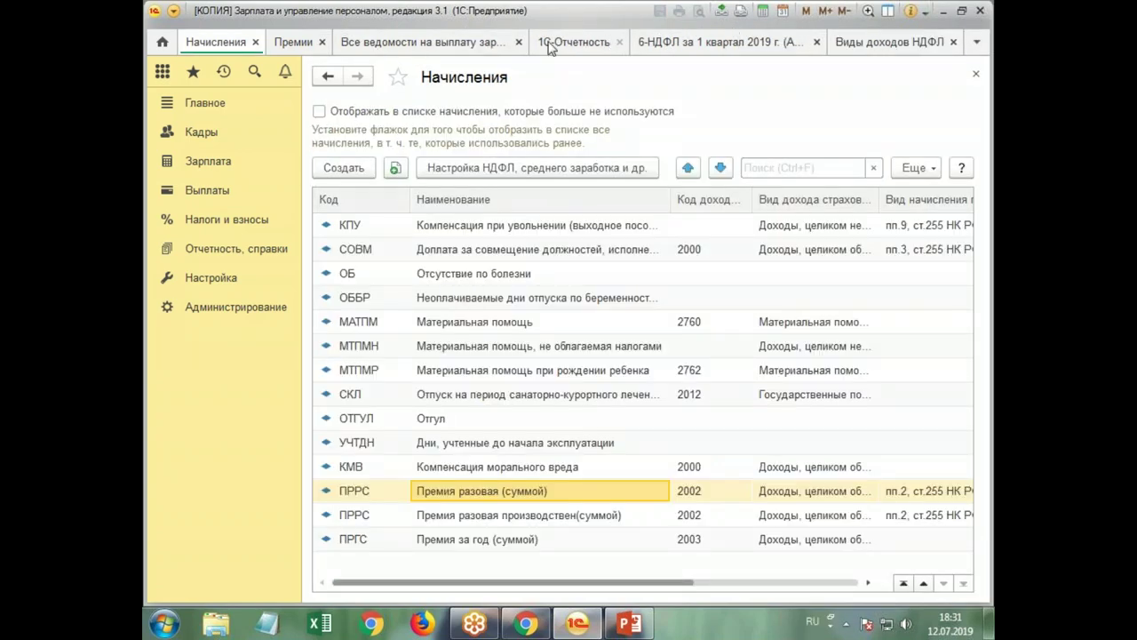
# - Check the line 100 date of the 100 000 bonus in Раздел 2 of the 6-НДФЛ report
pyautogui.click(871, 47)
pyautogui.click(722, 46)
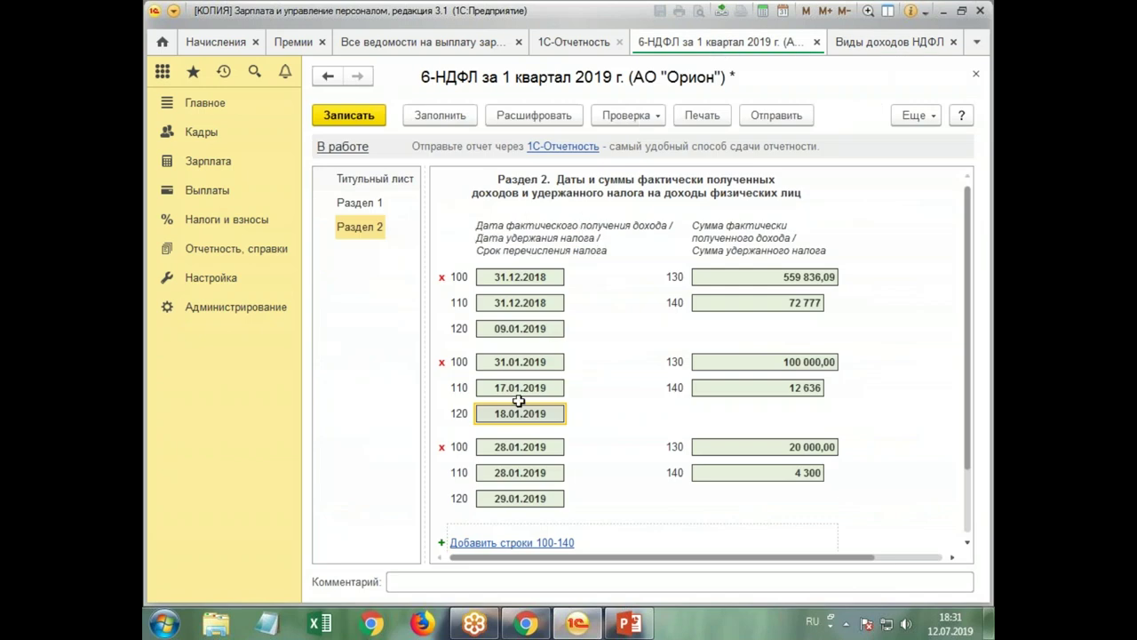
pyautogui.click(514, 364)
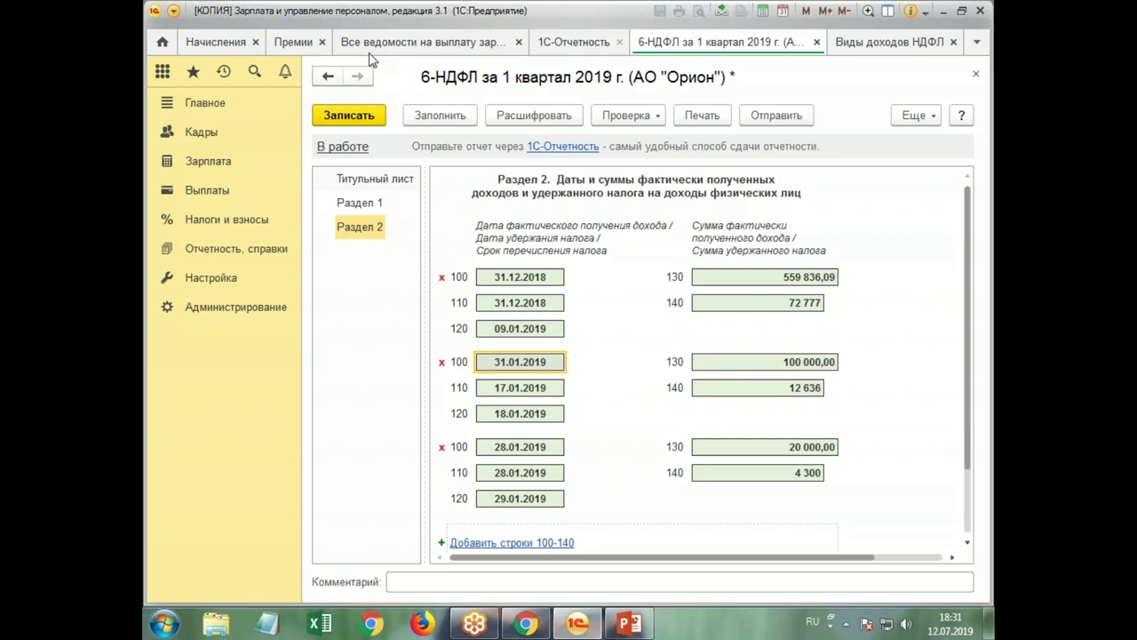
# - Look up the January 2019 payroll document in the Начисление зарплаты и взносов list
pyautogui.click(215, 42)
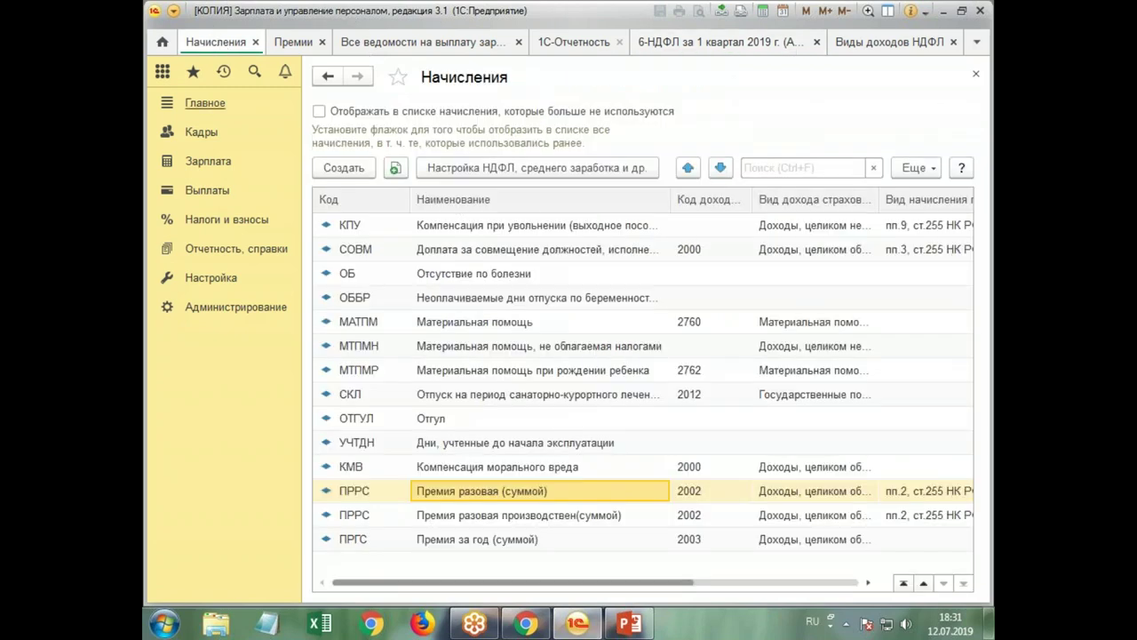
pyautogui.click(209, 171)
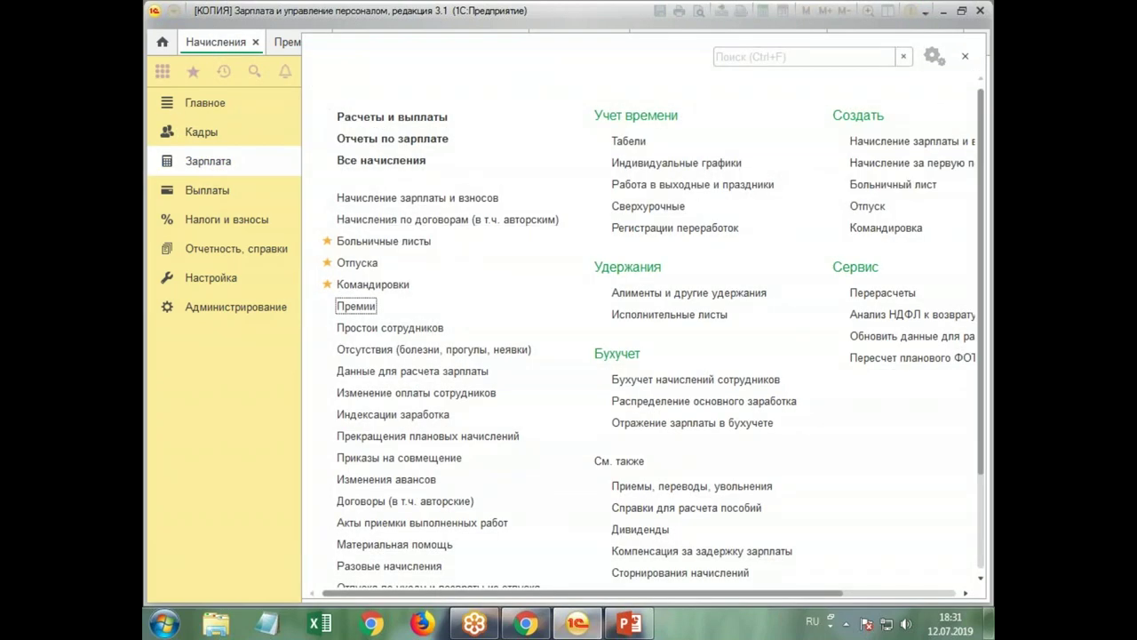
pyautogui.click(447, 195)
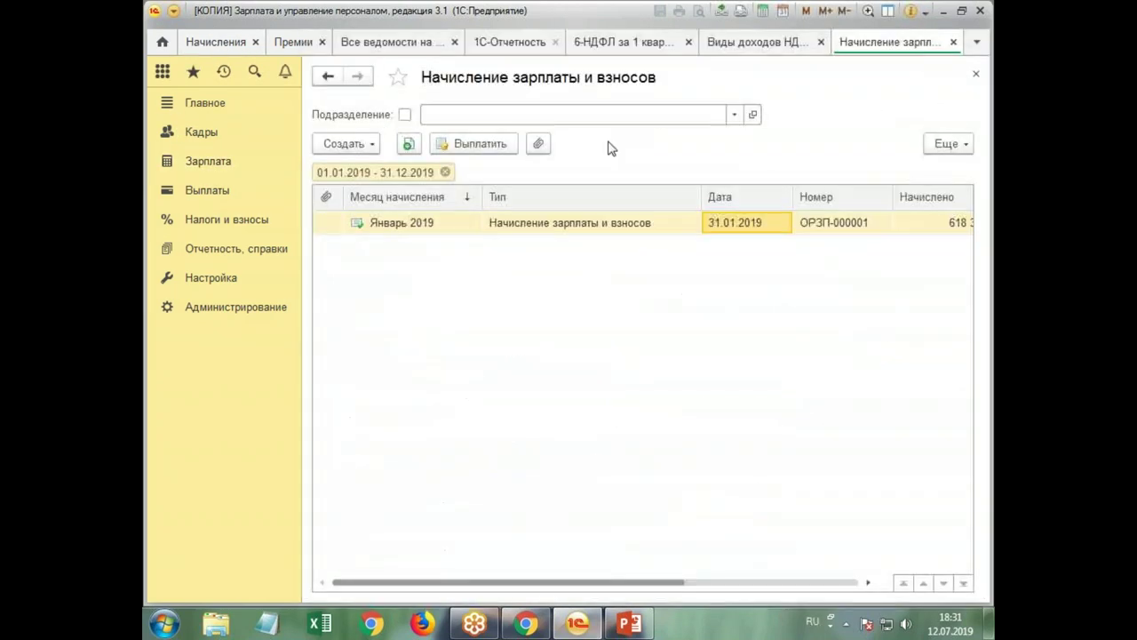
pyautogui.click(402, 229)
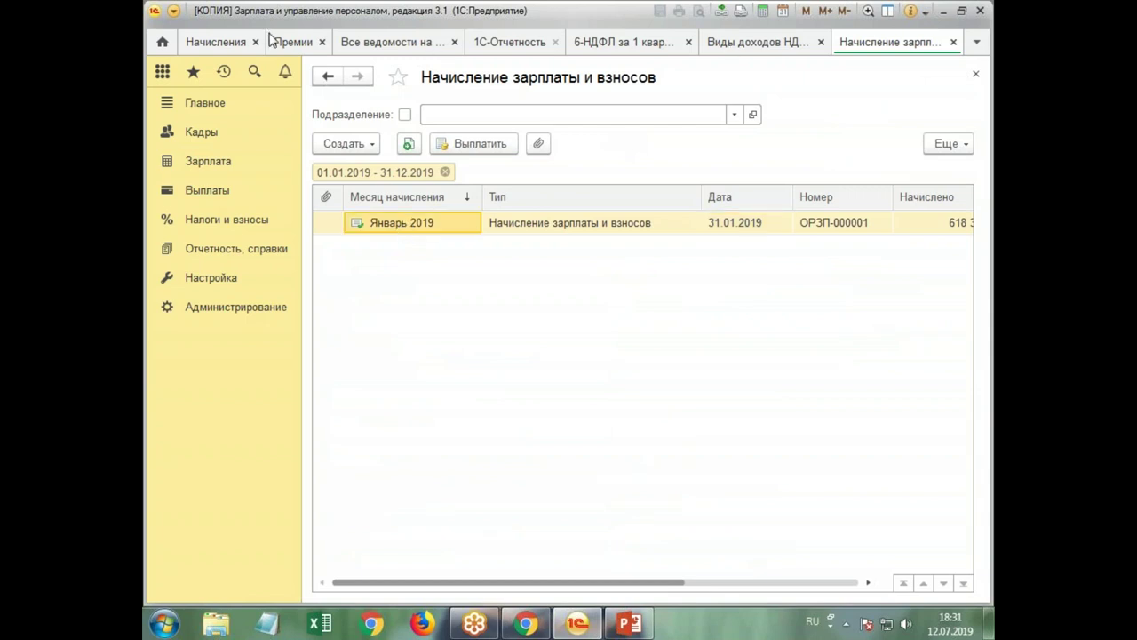
# - Remove the deletion mark from the January 2019 Зарплата за месяц bank payroll sheet, and post the sheet
pyautogui.click(214, 44)
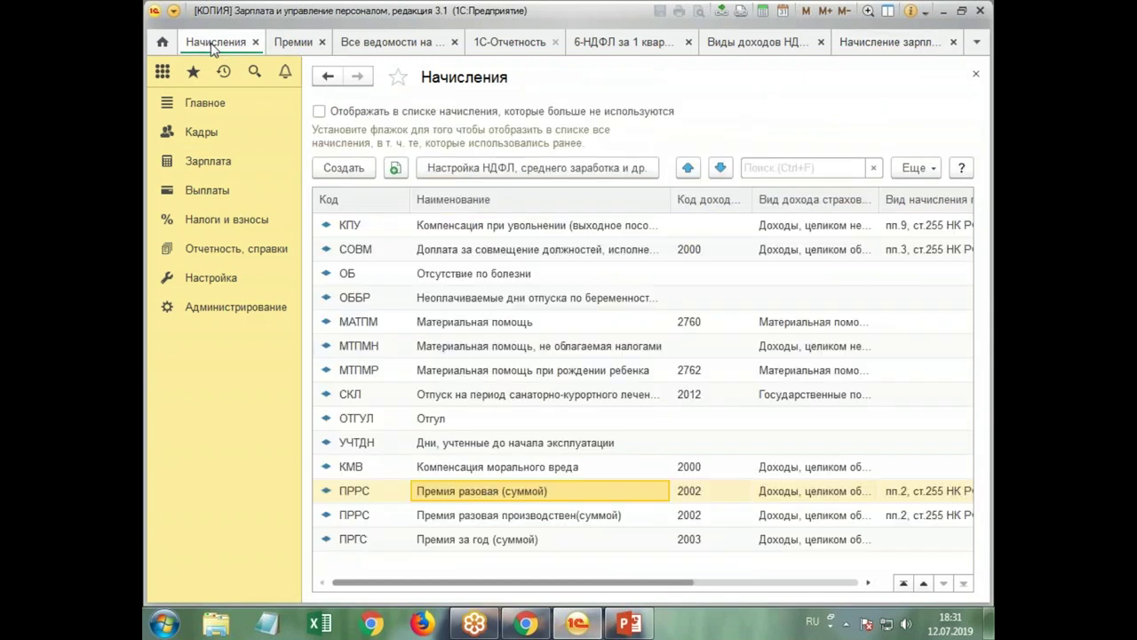
pyautogui.click(210, 190)
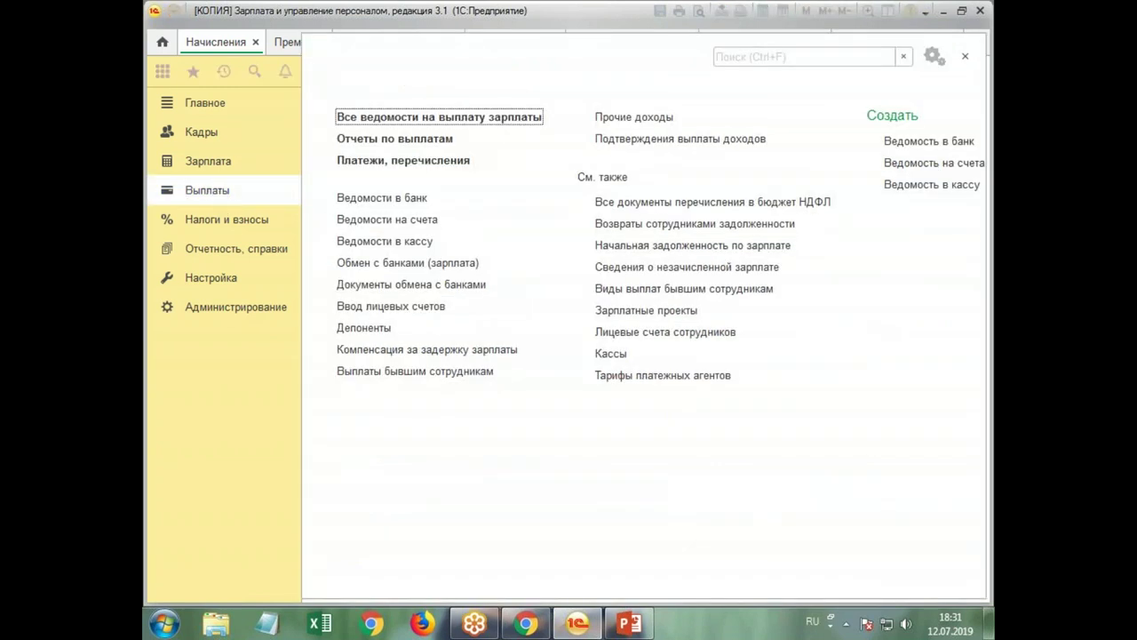
pyautogui.click(469, 119)
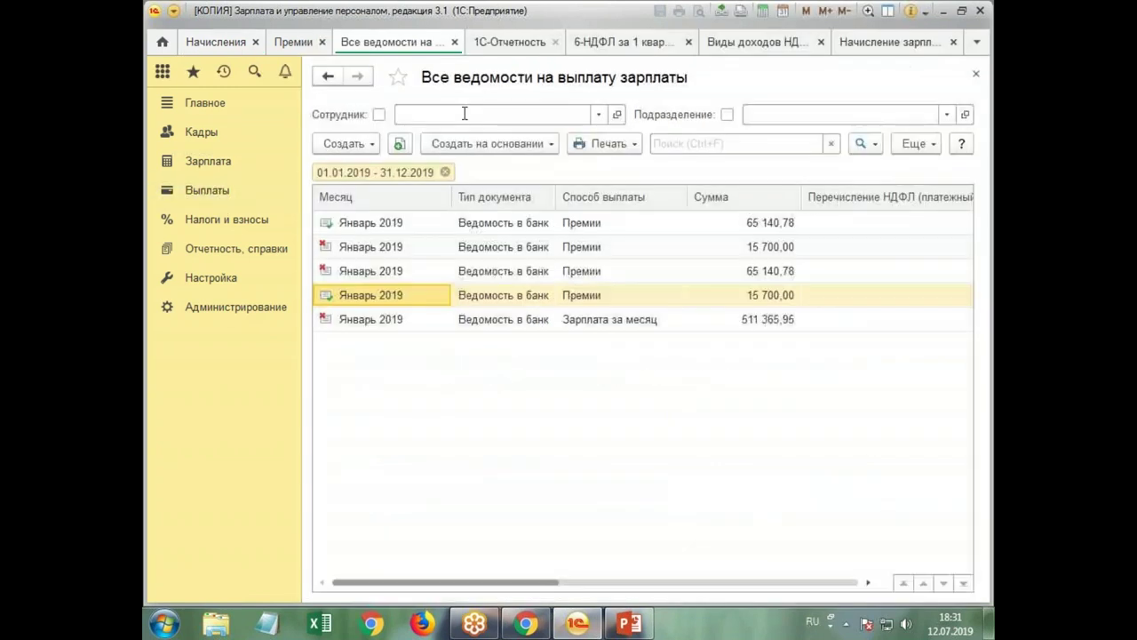
pyautogui.click(538, 322)
pyautogui.rightClick(538, 322)
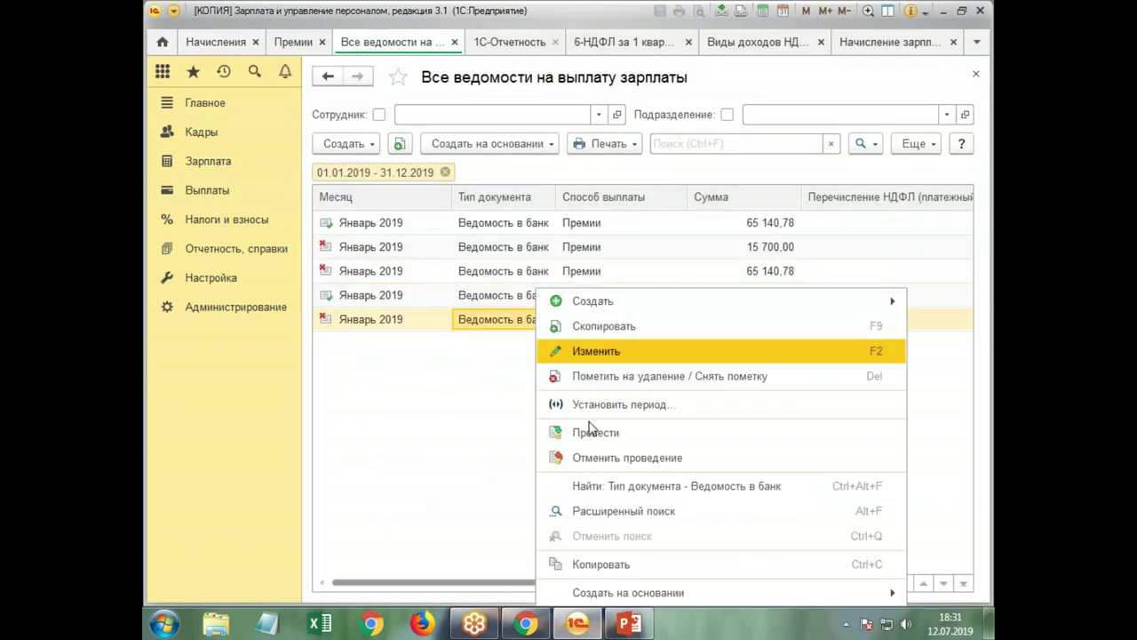
pyautogui.click(642, 371)
pyautogui.click(521, 331)
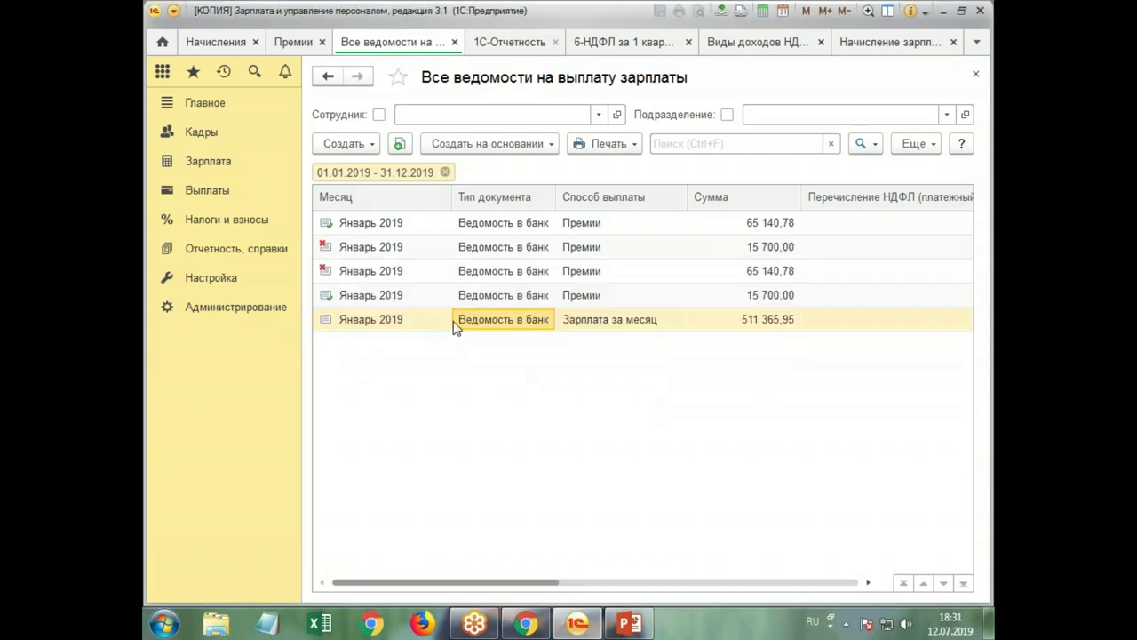
pyautogui.rightClick(455, 327)
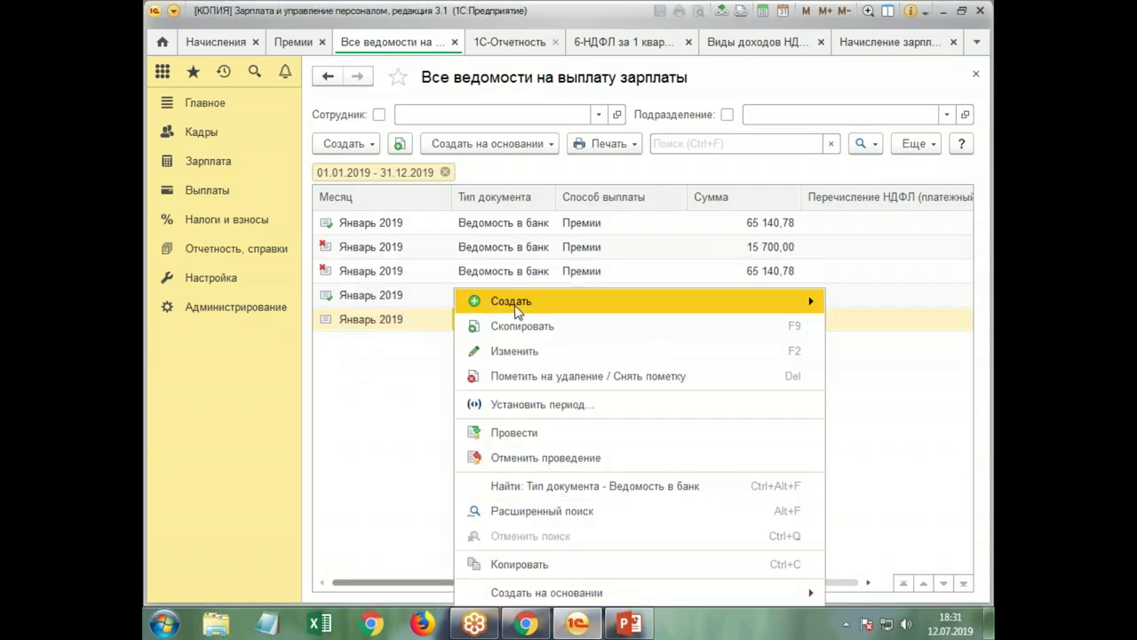
pyautogui.click(539, 439)
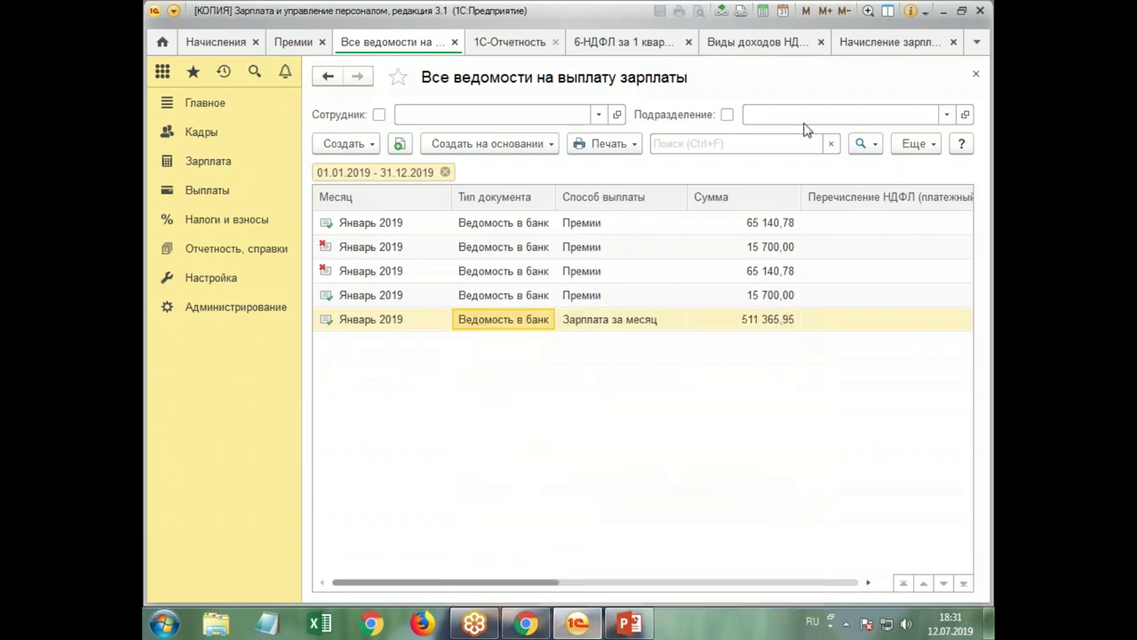
# - Refill the 6-НДФЛ report for the first quarter of 2019 and examine lines 100, 110 and 120 of the January salary block
pyautogui.click(615, 42)
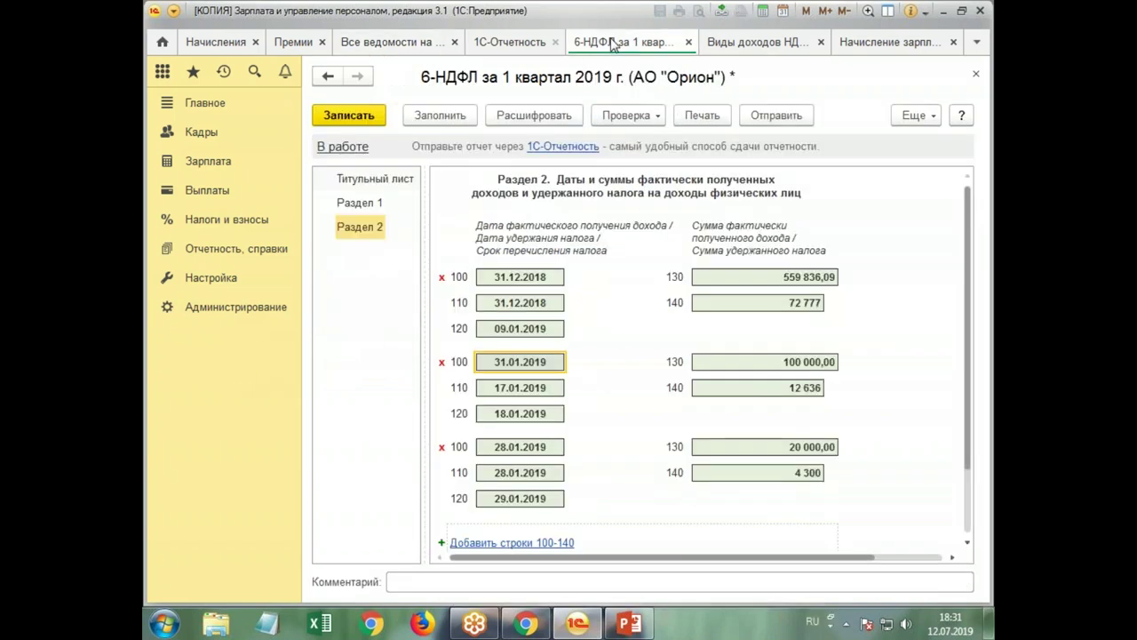
pyautogui.click(442, 115)
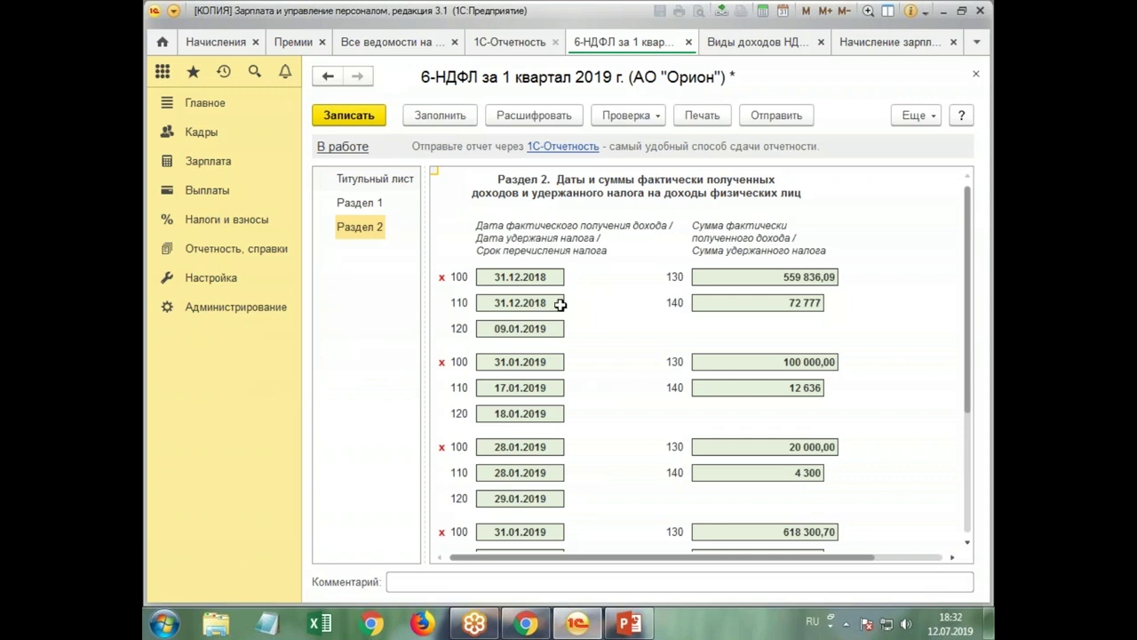
pyautogui.scroll(-3, 613, 329)
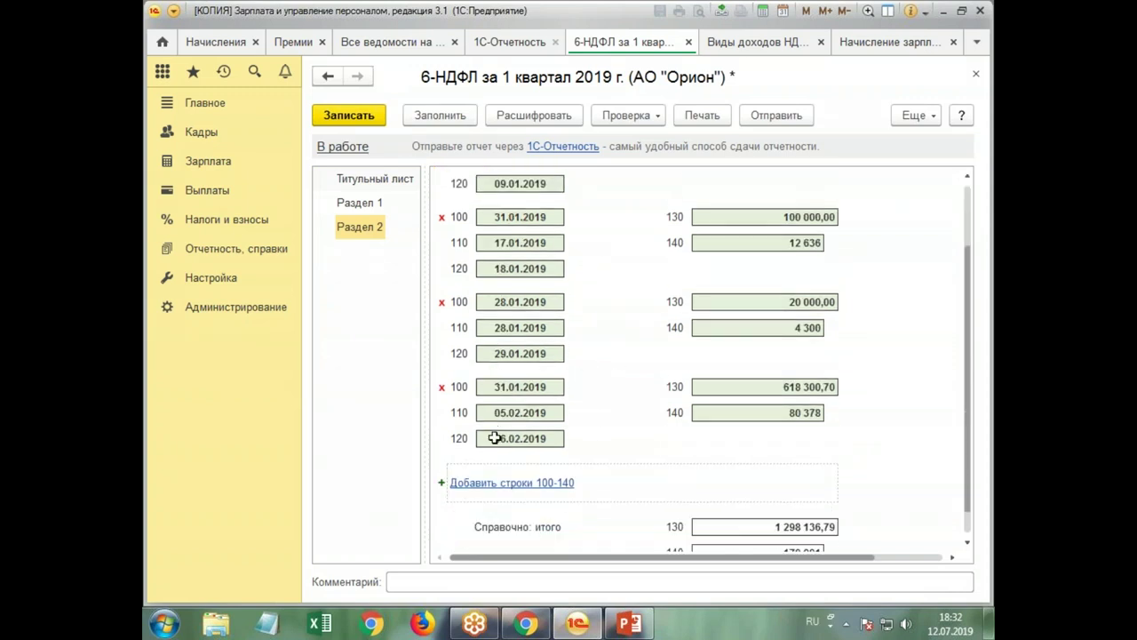
pyautogui.scroll(3, 636, 383)
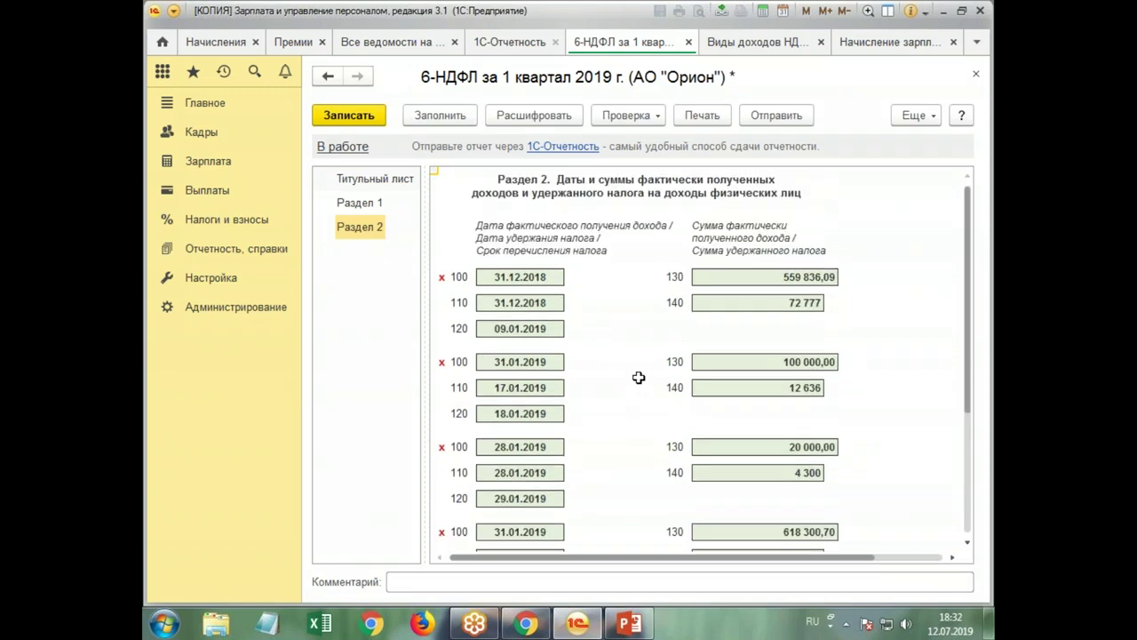
pyautogui.scroll(-2, 477, 453)
pyautogui.click(503, 429)
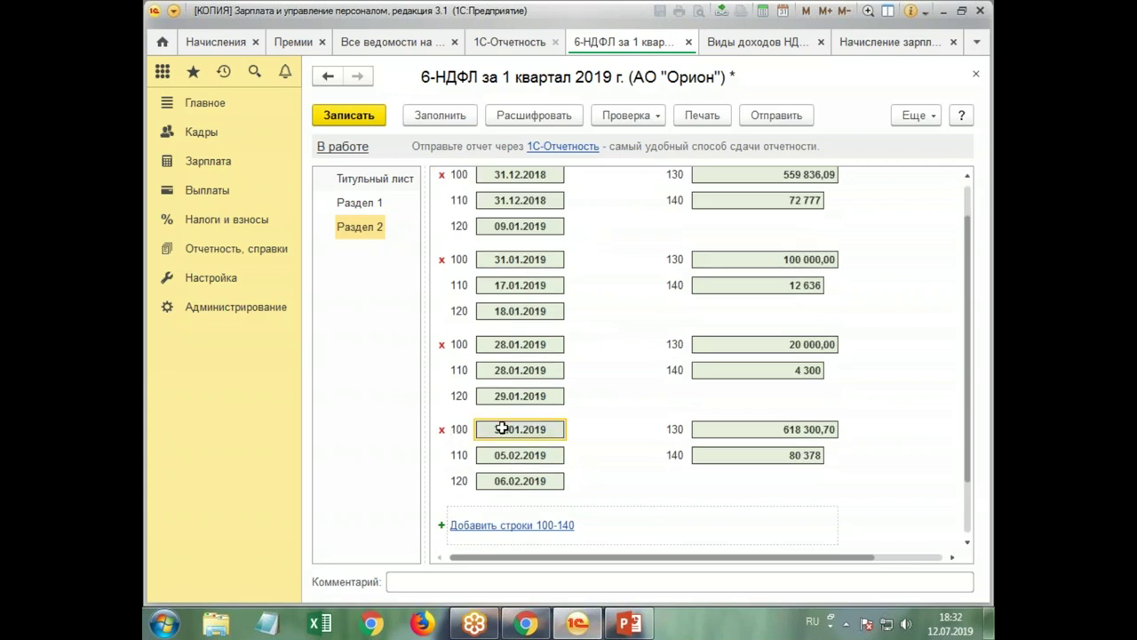
pyautogui.click(517, 456)
pyautogui.click(517, 483)
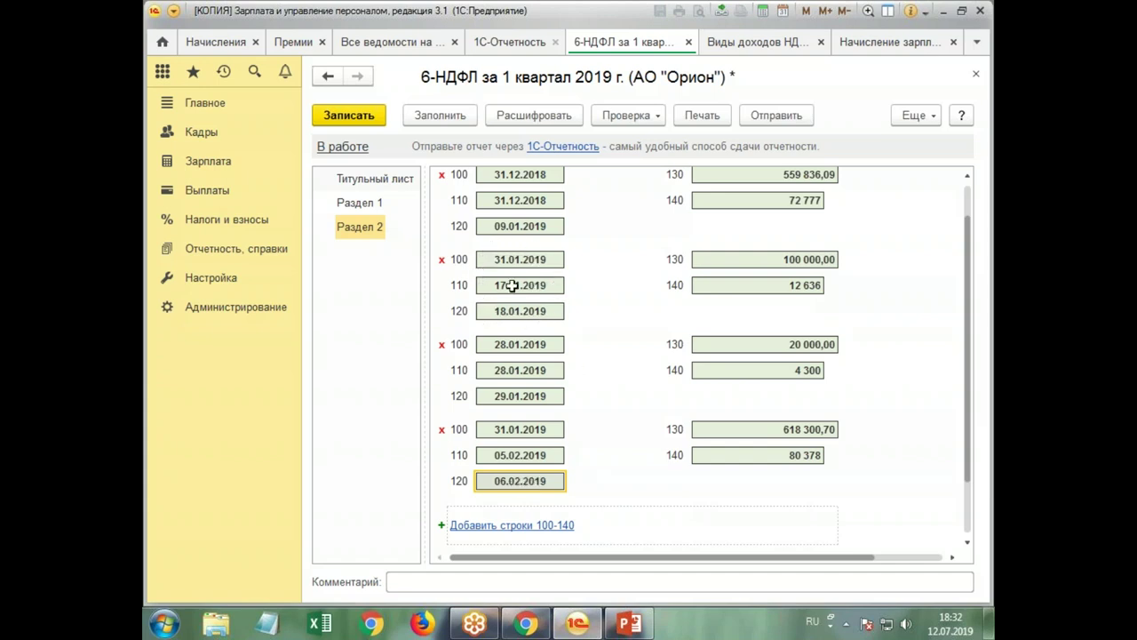
# - Compare lines 100, 110 and 120 of the 100 000 bonus block with the salary block
pyautogui.click(493, 260)
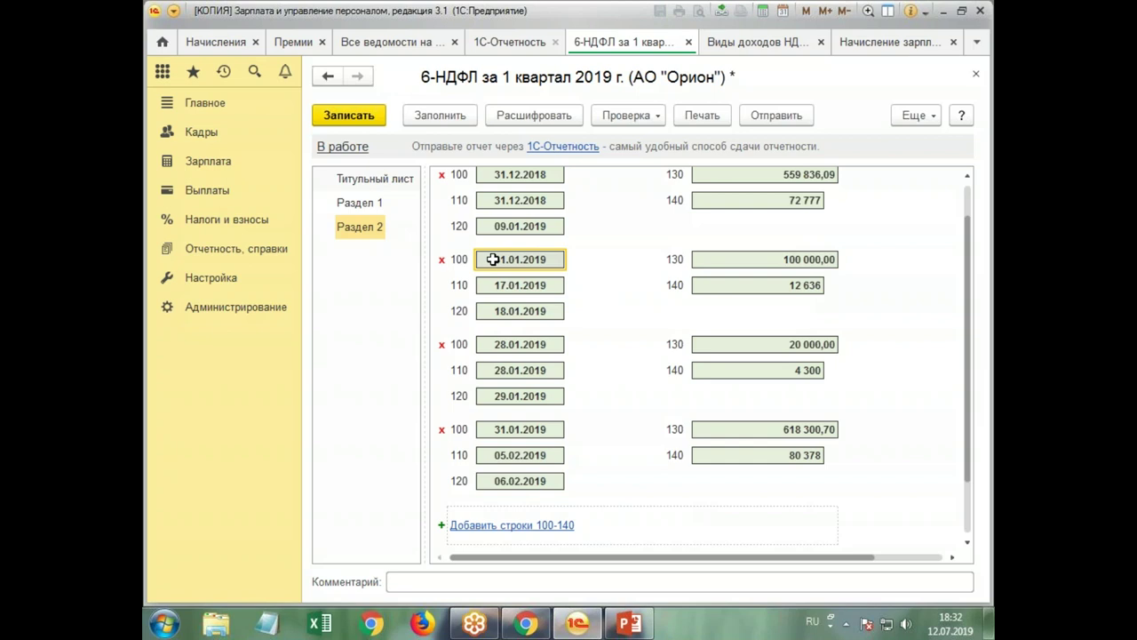
pyautogui.click(510, 288)
pyautogui.click(520, 311)
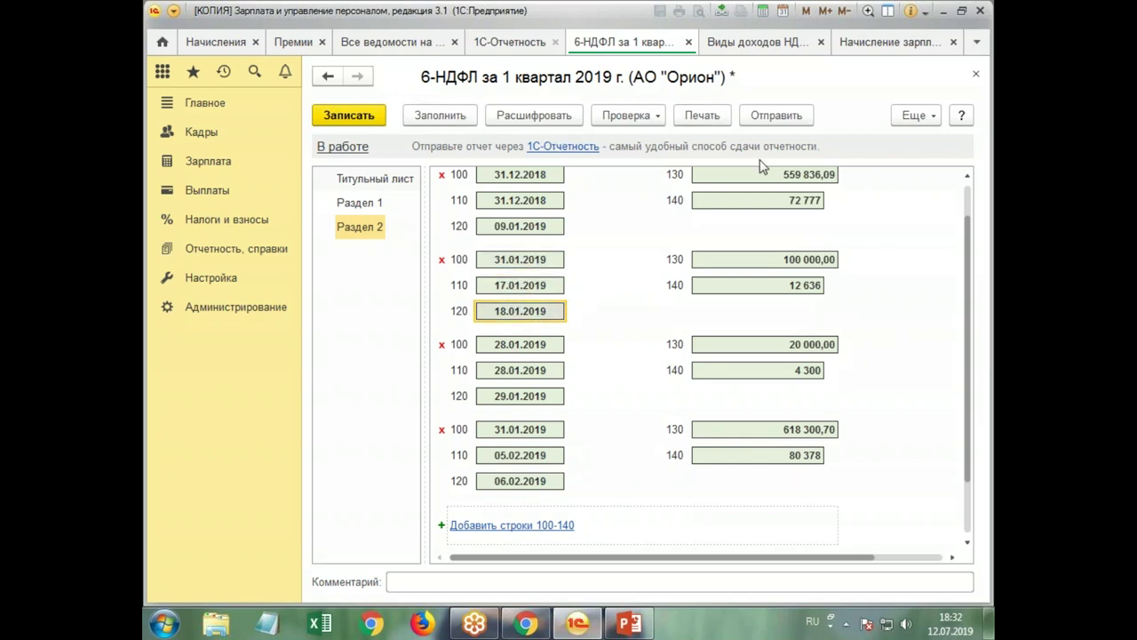
# - Close the other open lists at once, keeping the unsaved 6-НДФЛ report open
pyautogui.click(282, 42)
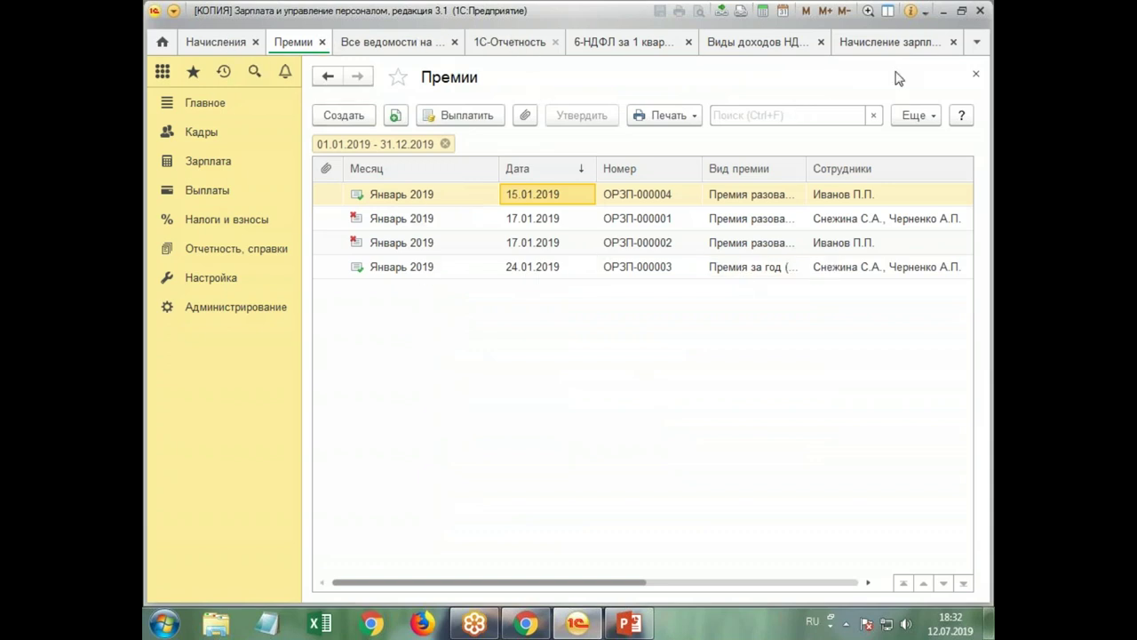
pyautogui.click(222, 44)
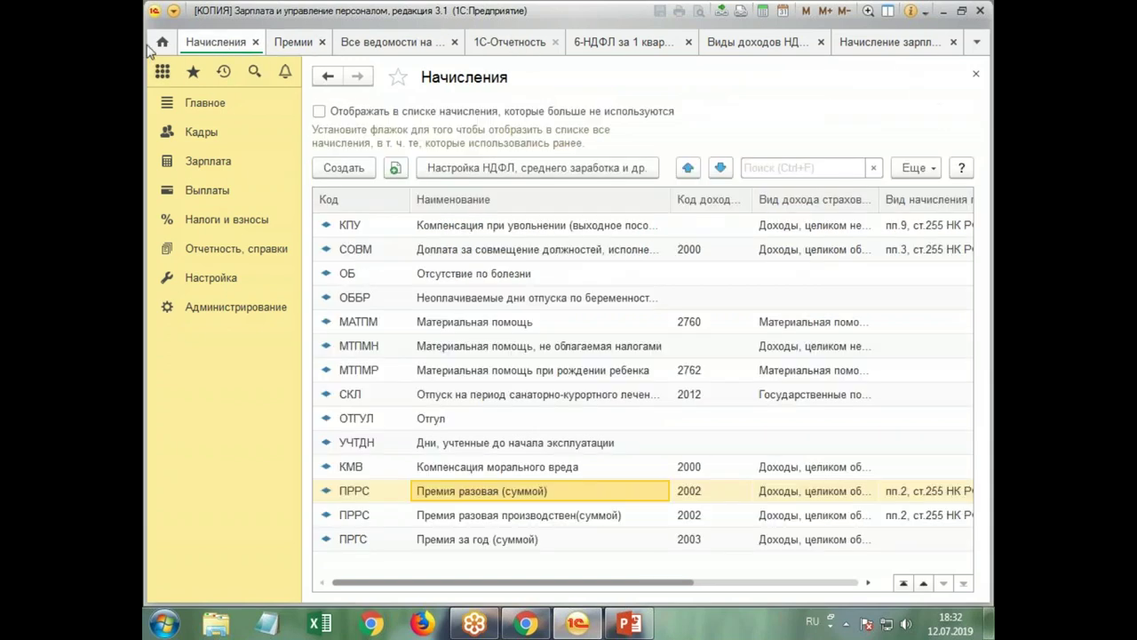
pyautogui.rightClick(169, 39)
pyautogui.click(247, 51)
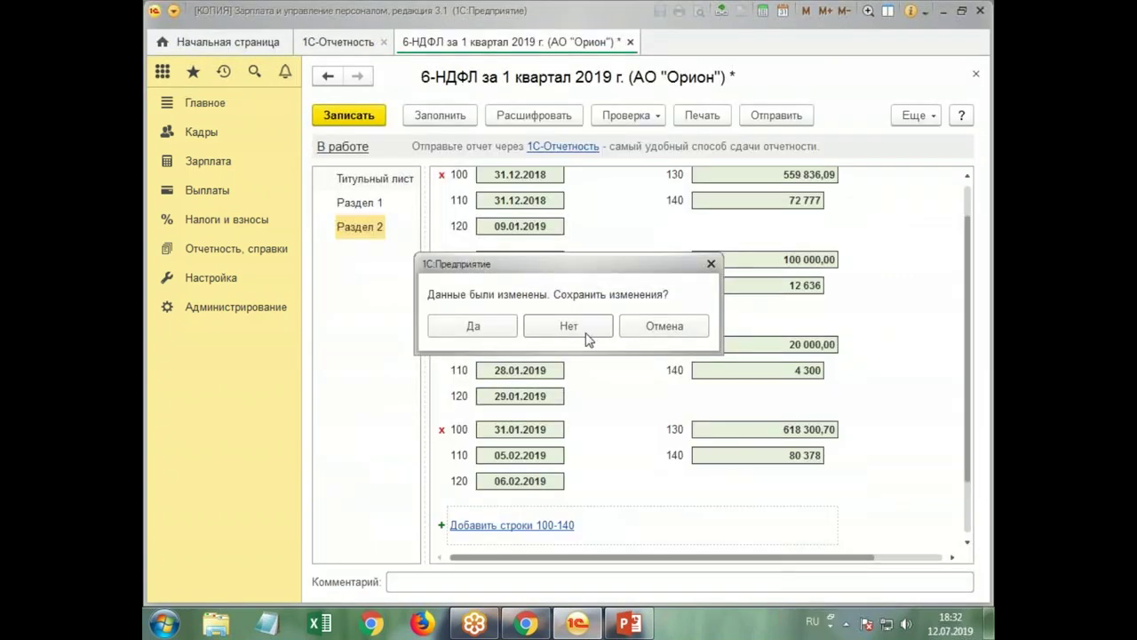
pyautogui.click(682, 326)
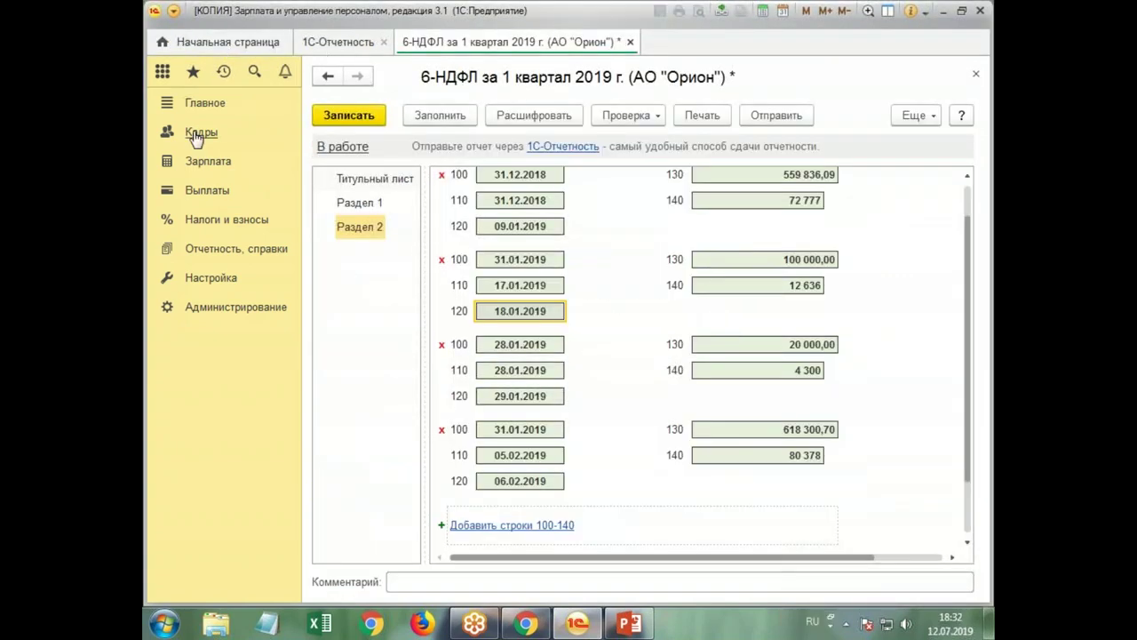
# - Open the bonus document of 15.01.2019 from the Премии list and set its payment date to 05.02.2019
pyautogui.click(206, 167)
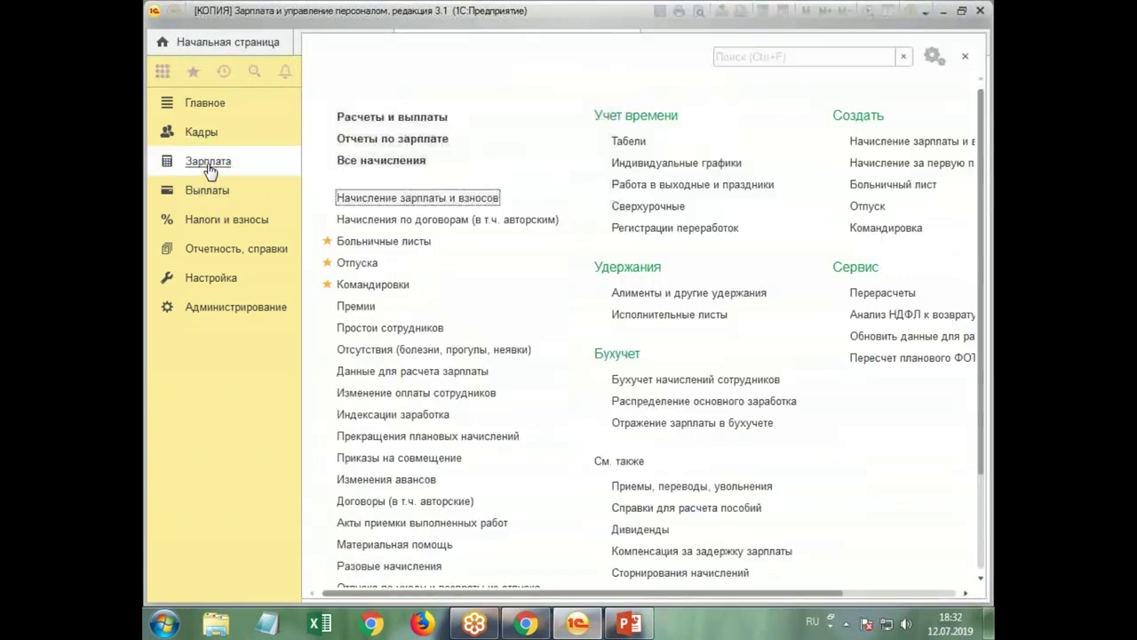
pyautogui.click(356, 307)
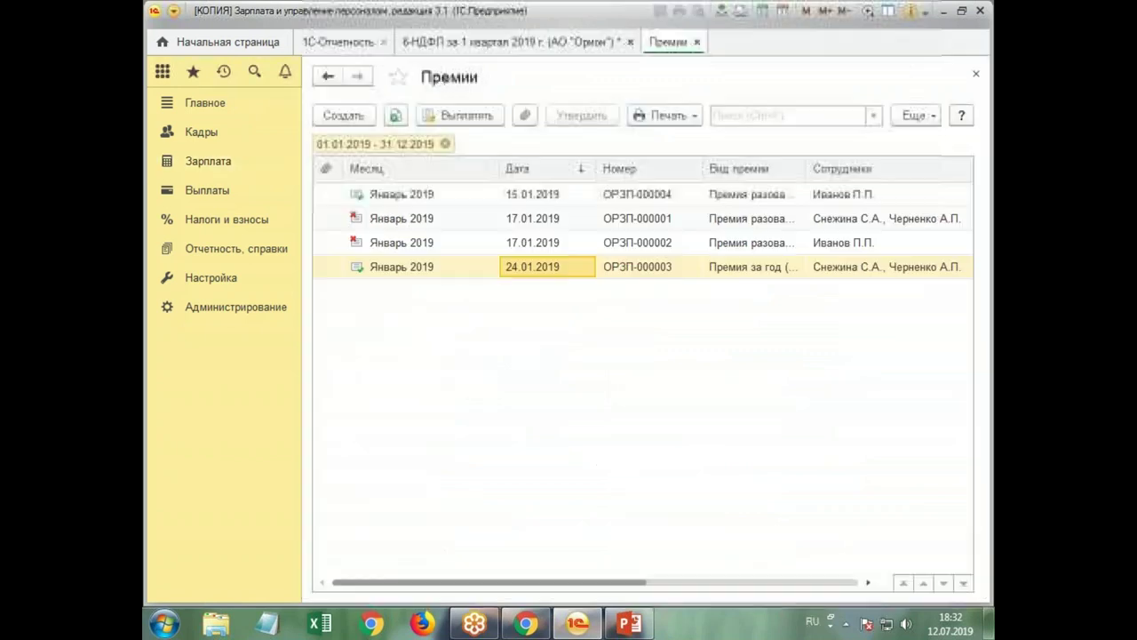
pyautogui.doubleClick(484, 194)
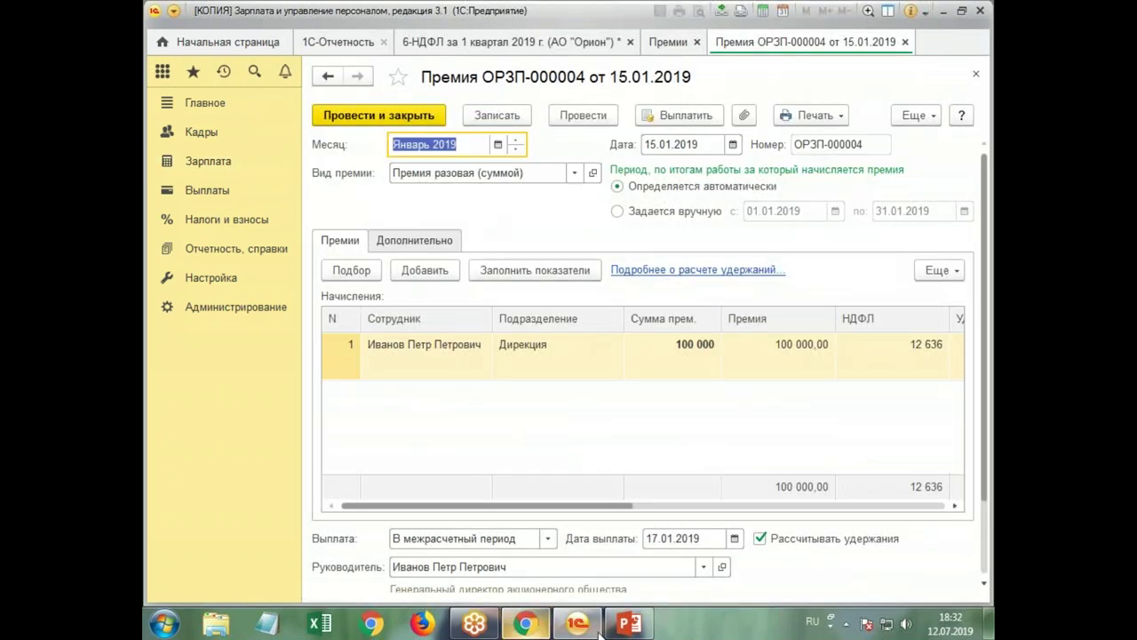
pyautogui.click(704, 538)
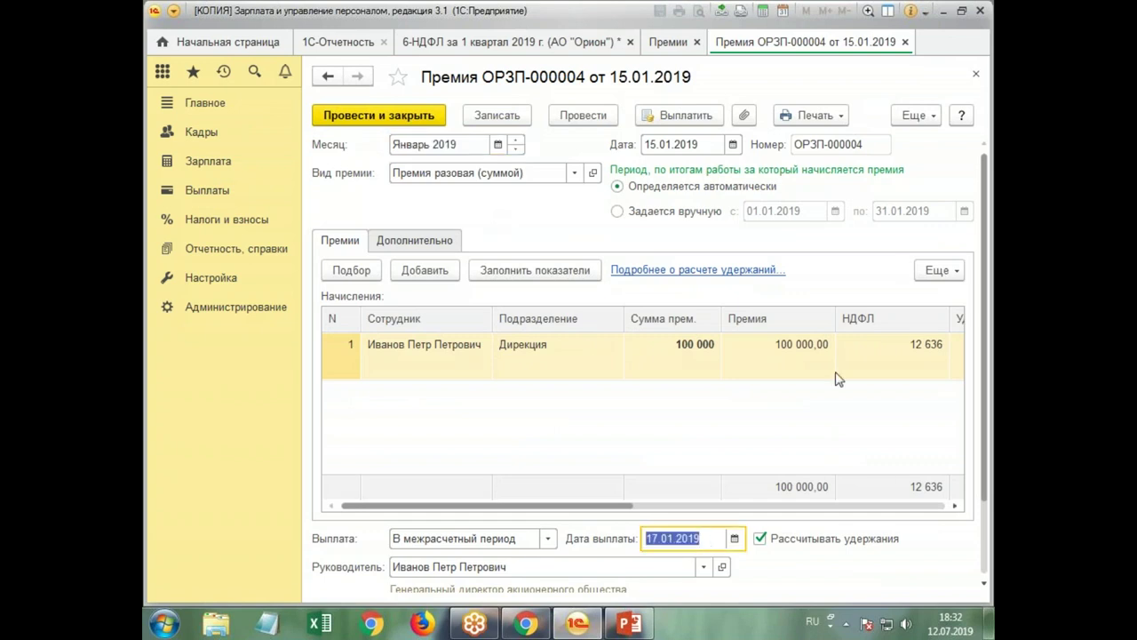
pyautogui.write('05.')
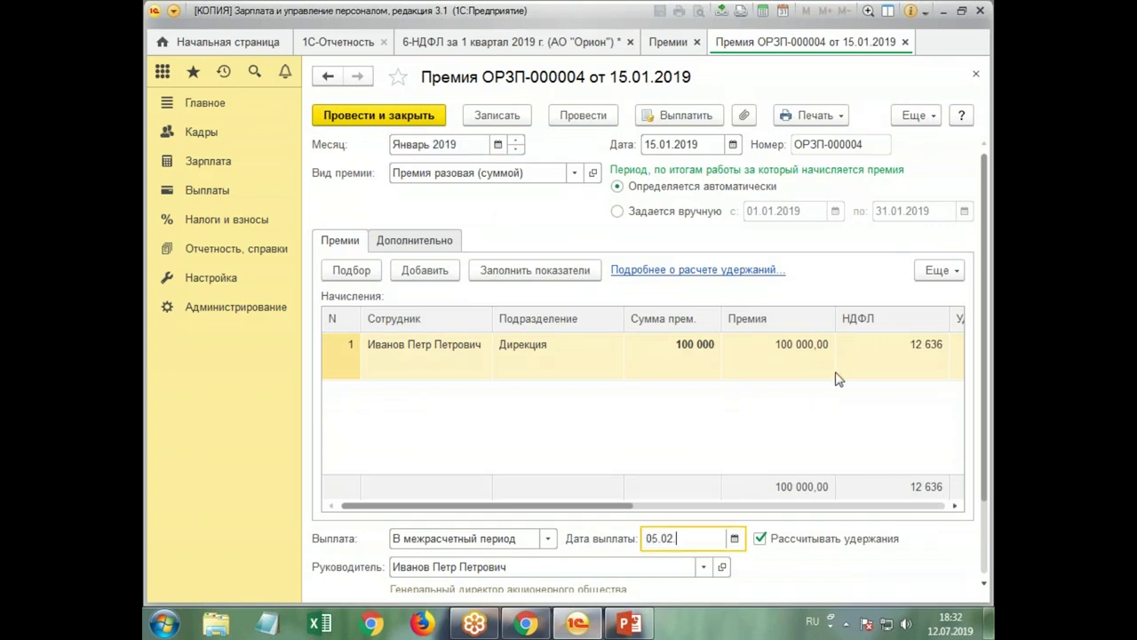
pyautogui.write('02')
pyautogui.press('Tab')
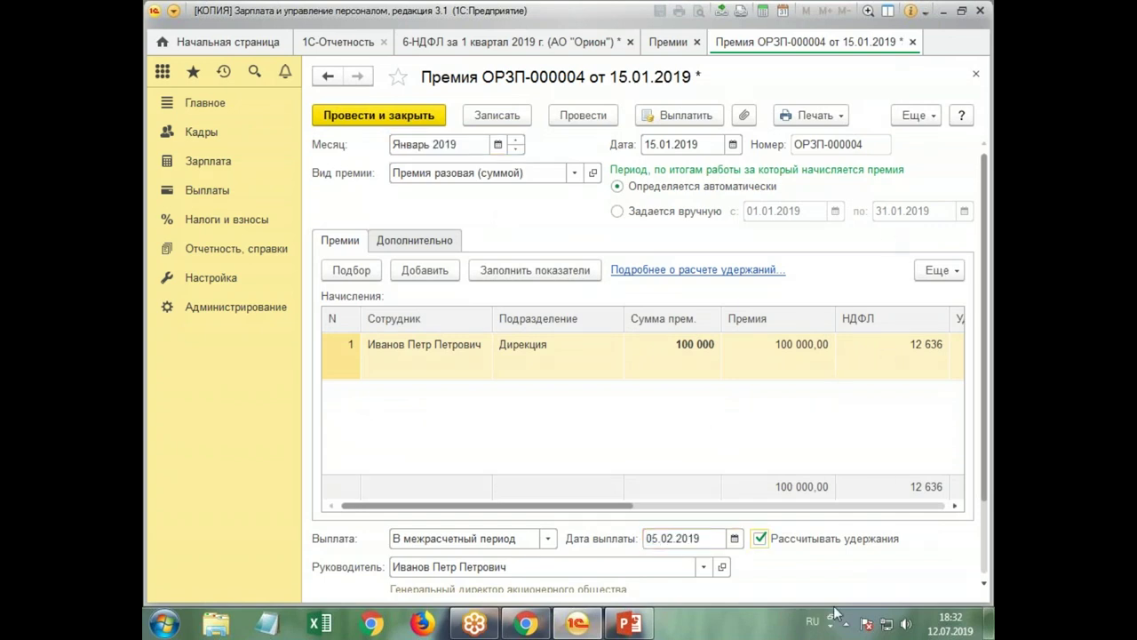
# - Post and close the bonus document, and refill the 6-НДФЛ report for the first quarter of 2019
pyautogui.click(379, 118)
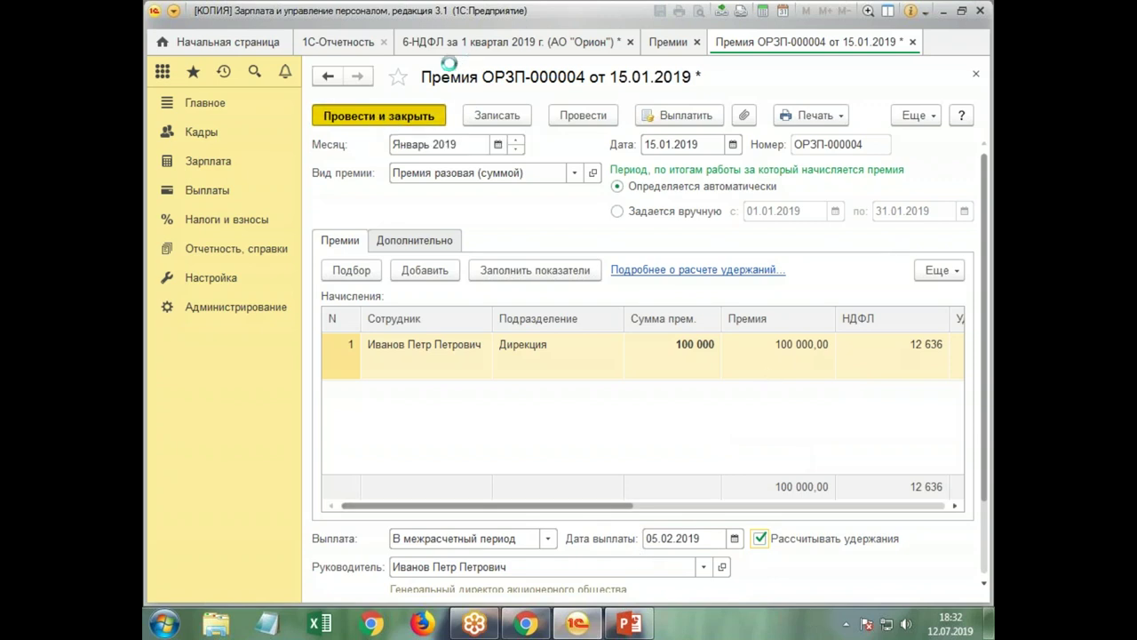
pyautogui.click(464, 43)
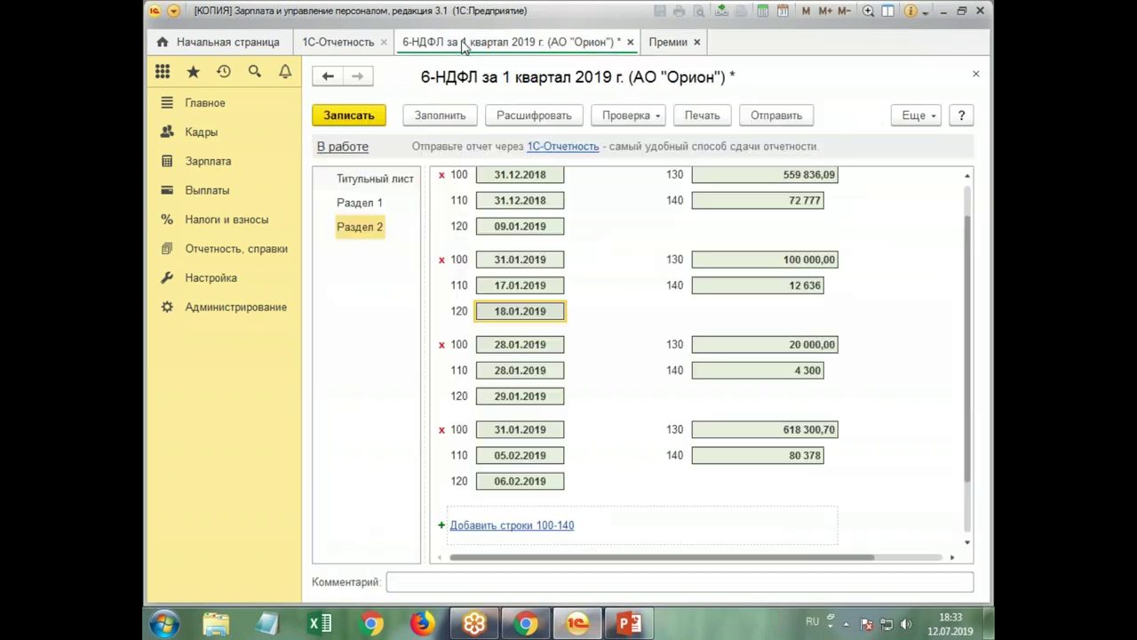
pyautogui.click(444, 123)
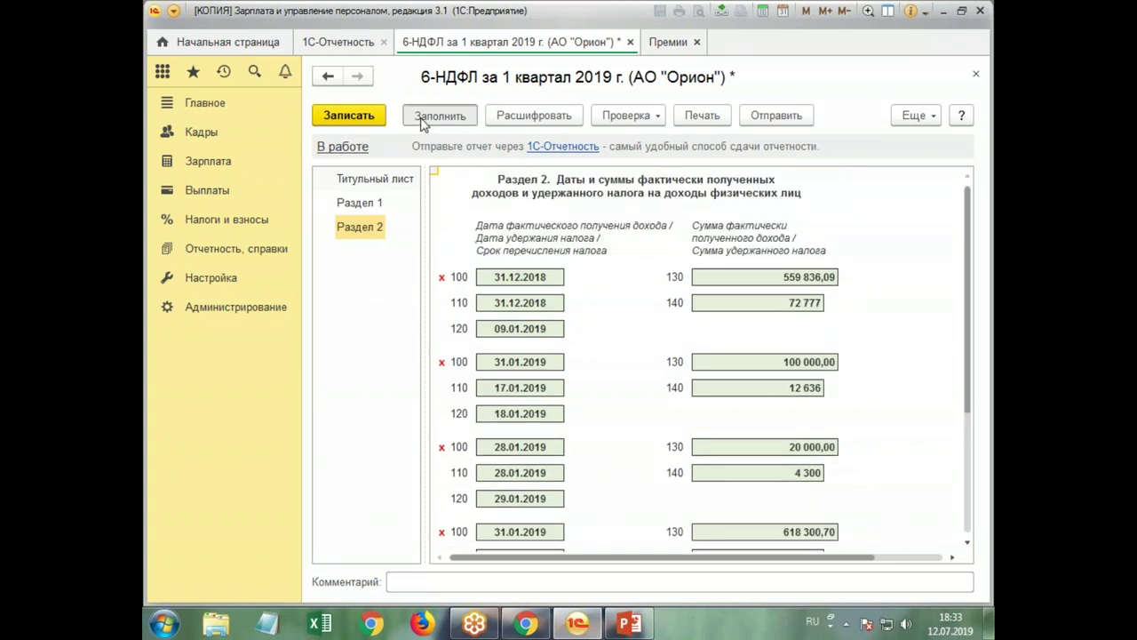
# - Open the bonus bank payroll statement of 17.01.2019 from the list of all payout statements, change its date to 05.02.2019 and post it
pyautogui.click(215, 190)
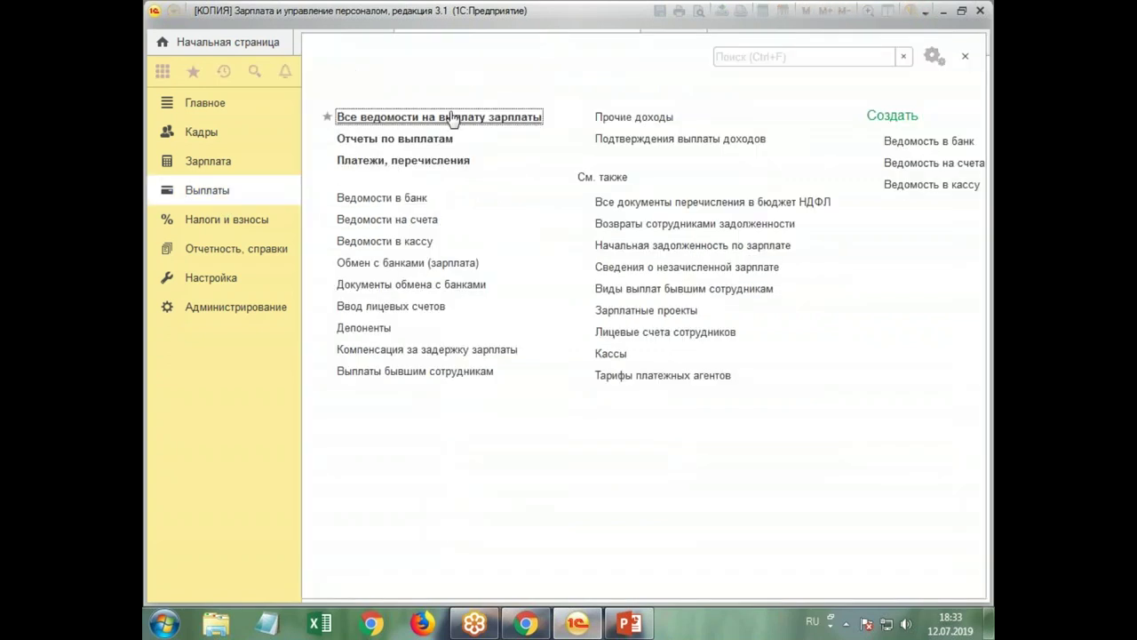
pyautogui.click(394, 116)
pyautogui.click(509, 302)
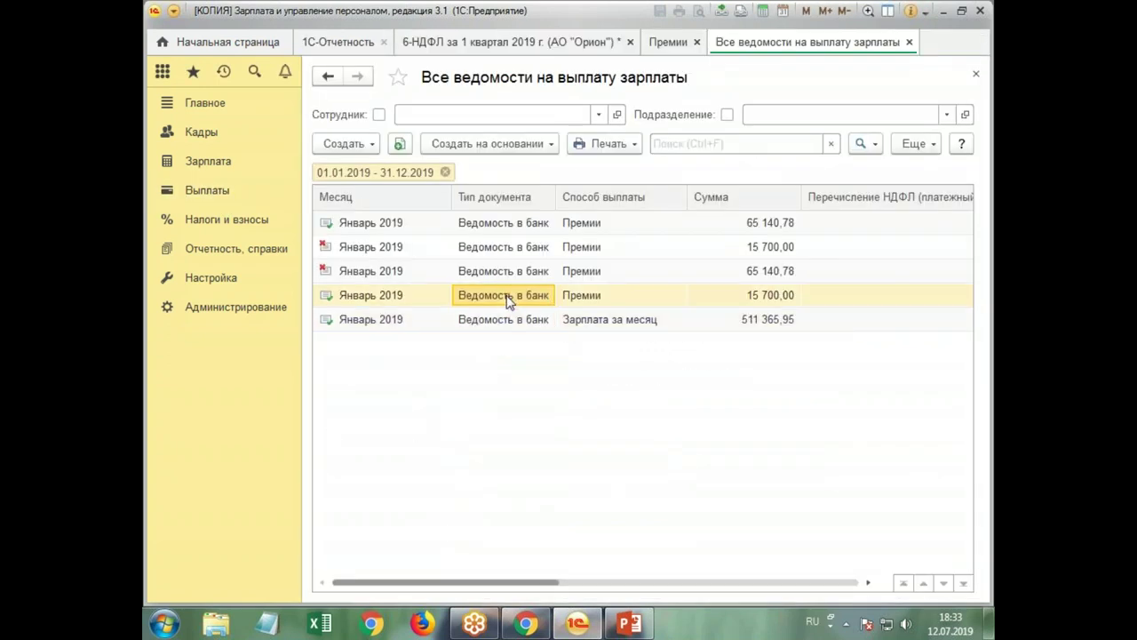
pyautogui.doubleClick(509, 302)
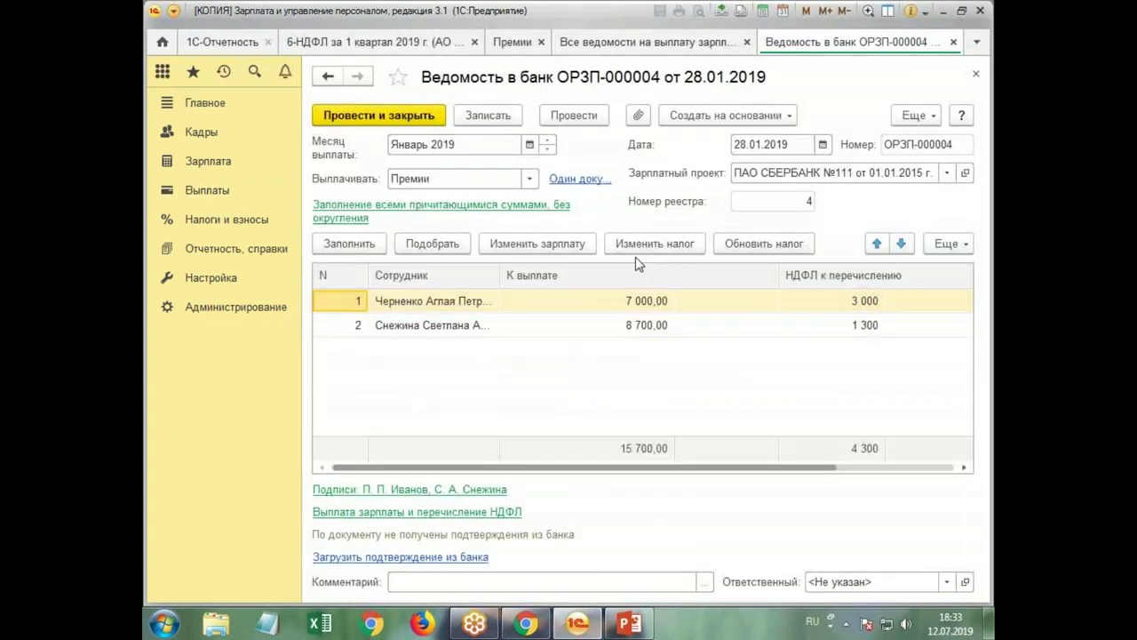
pyautogui.click(979, 78)
pyautogui.doubleClick(588, 220)
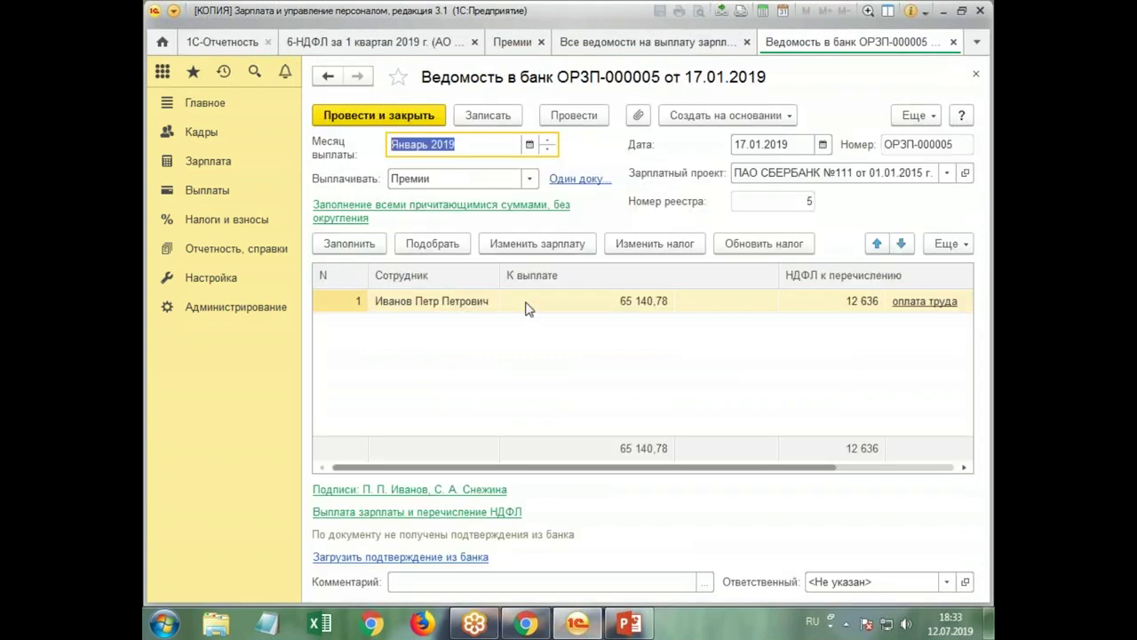
pyautogui.click(788, 143)
pyautogui.write('05022019')
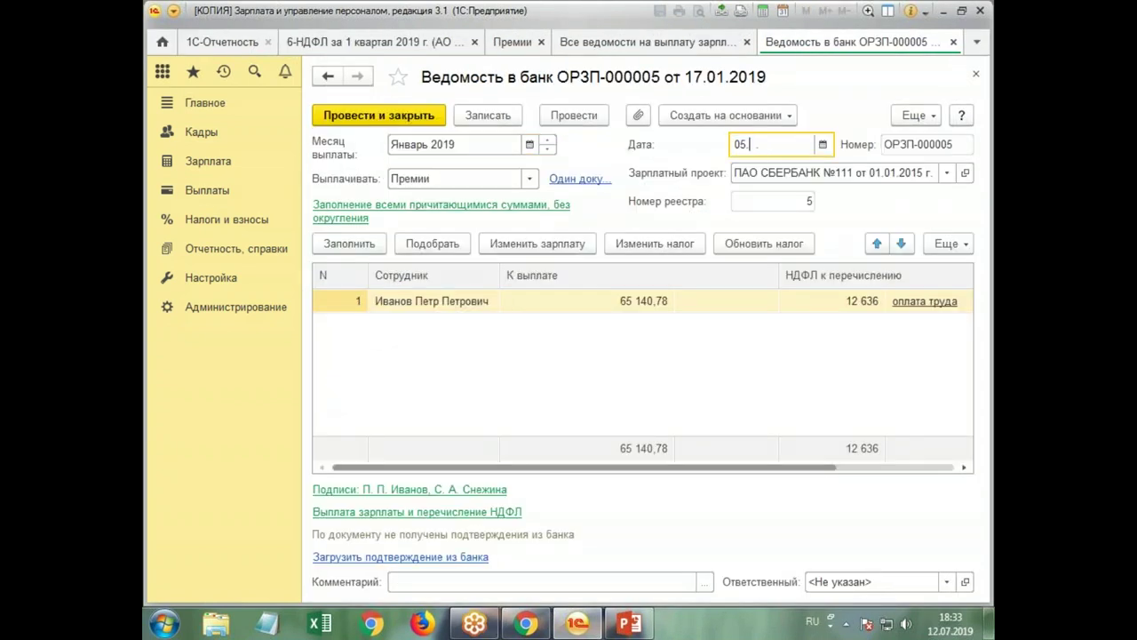
pyautogui.press('Tab')
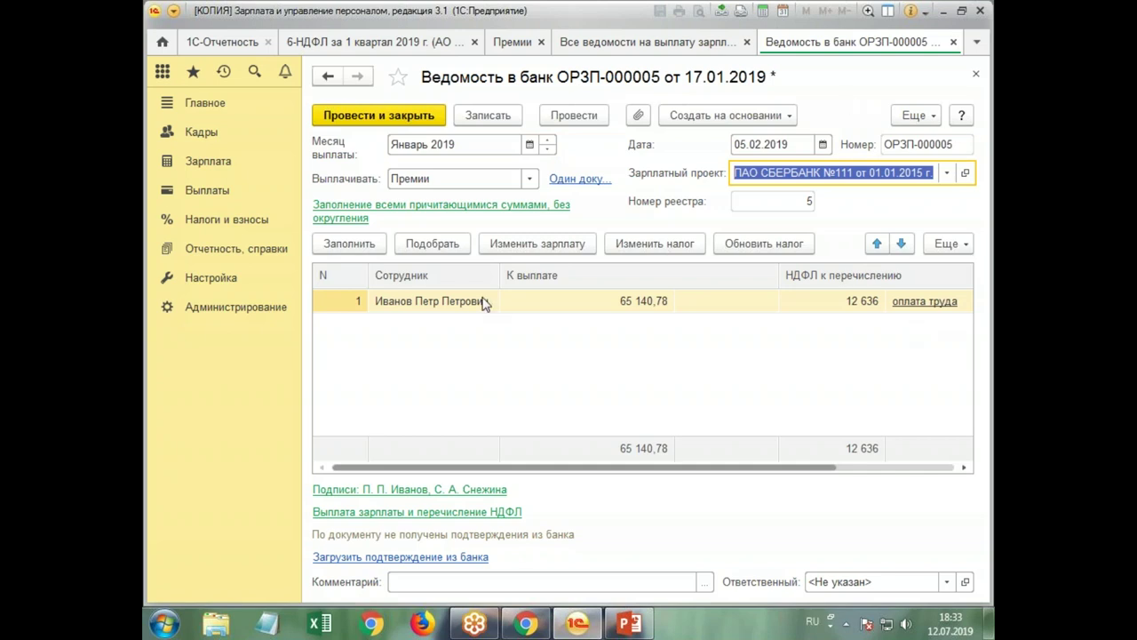
pyautogui.moveTo(658, 477); pyautogui.dragTo(788, 475)
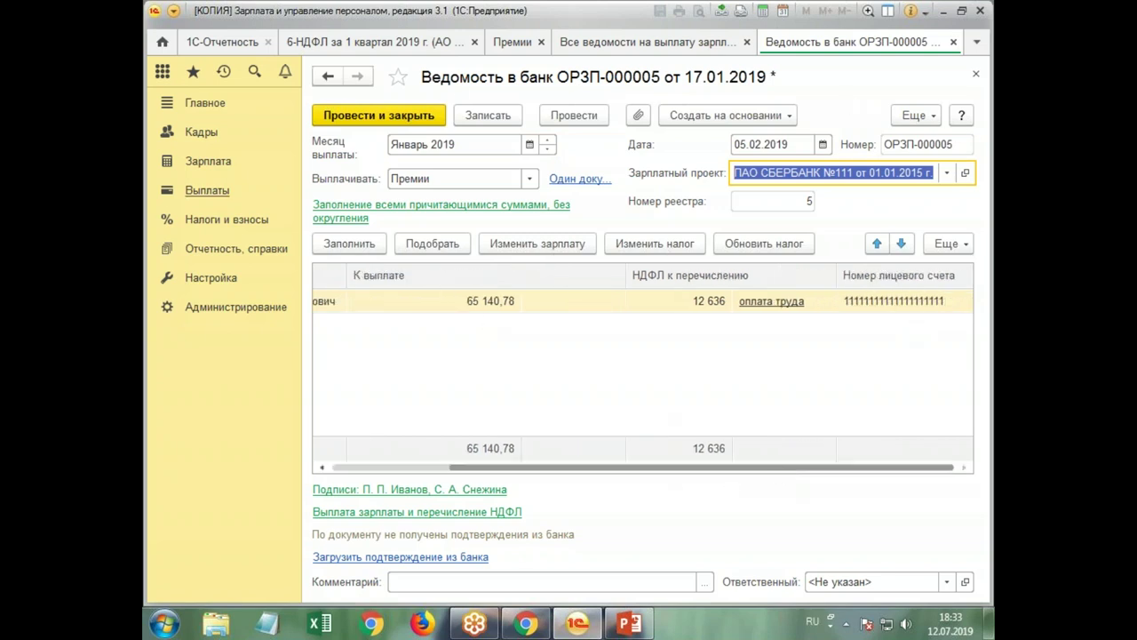
pyautogui.click(328, 119)
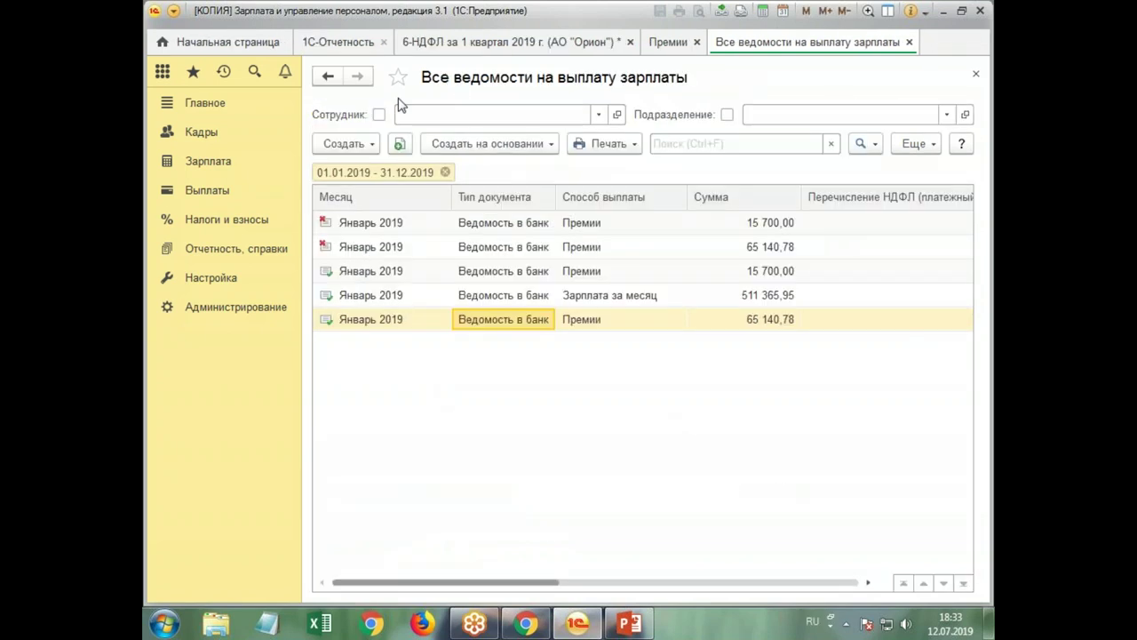
# - Refill the 6-НДФЛ report and examine the income and tax blocks in Раздел 2
pyautogui.click(466, 44)
pyautogui.click(441, 115)
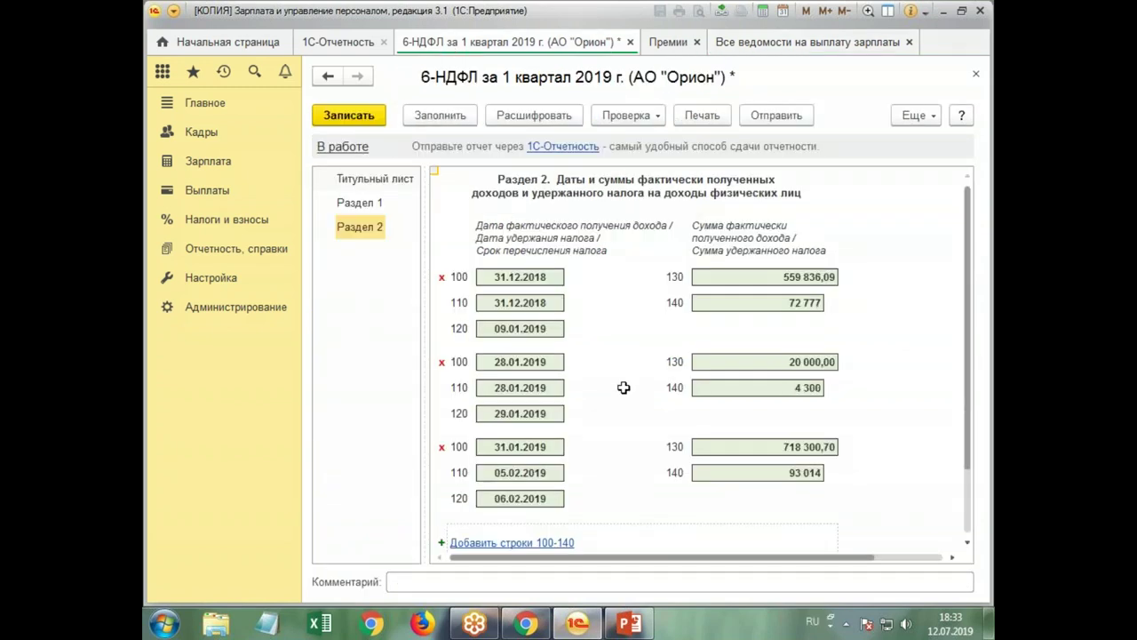
pyautogui.click(646, 359)
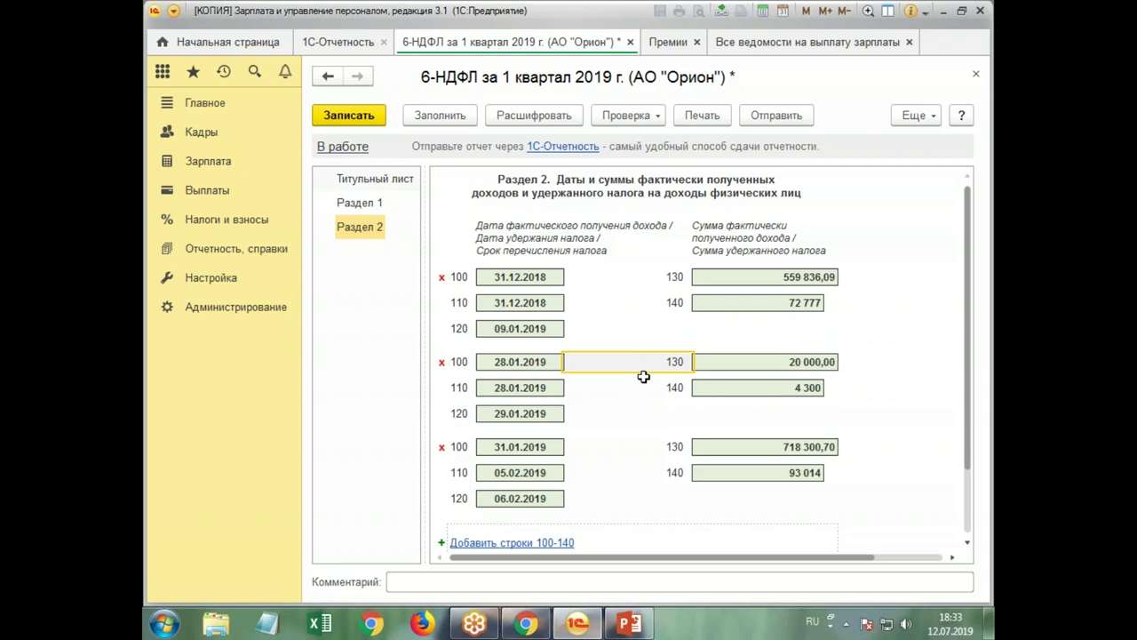
pyautogui.scroll(-3, 628, 445)
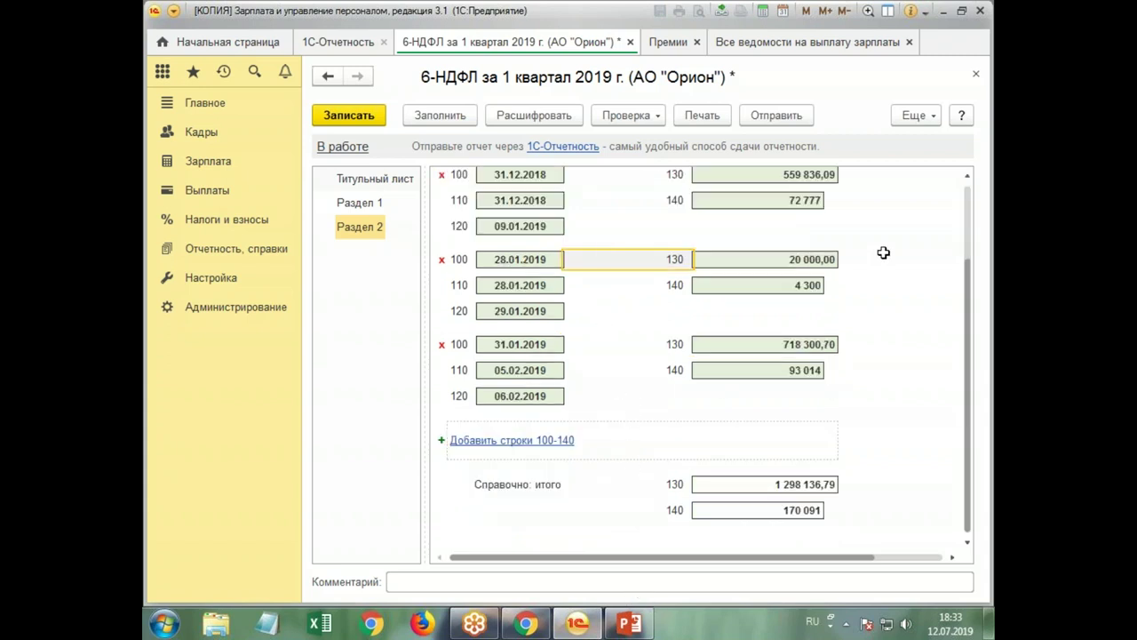
# - Break down line 130 of the 31.01.2019 block by employee and check the amount for the employee who received the bonus
pyautogui.click(729, 343)
pyautogui.click(517, 115)
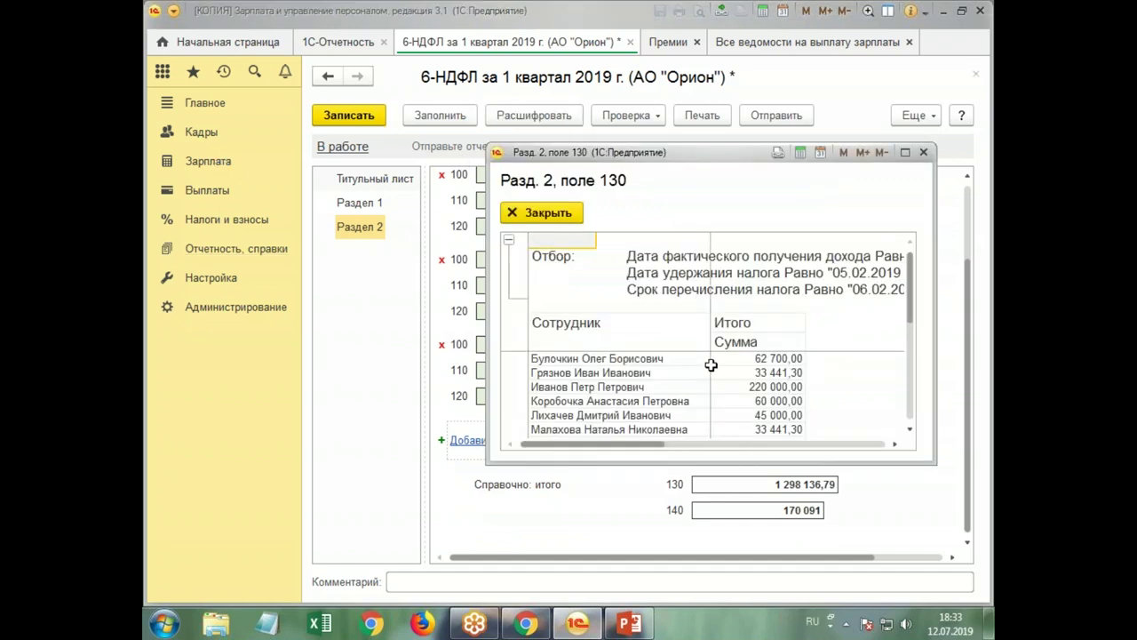
pyautogui.scroll(-5, 717, 365)
pyautogui.click(905, 152)
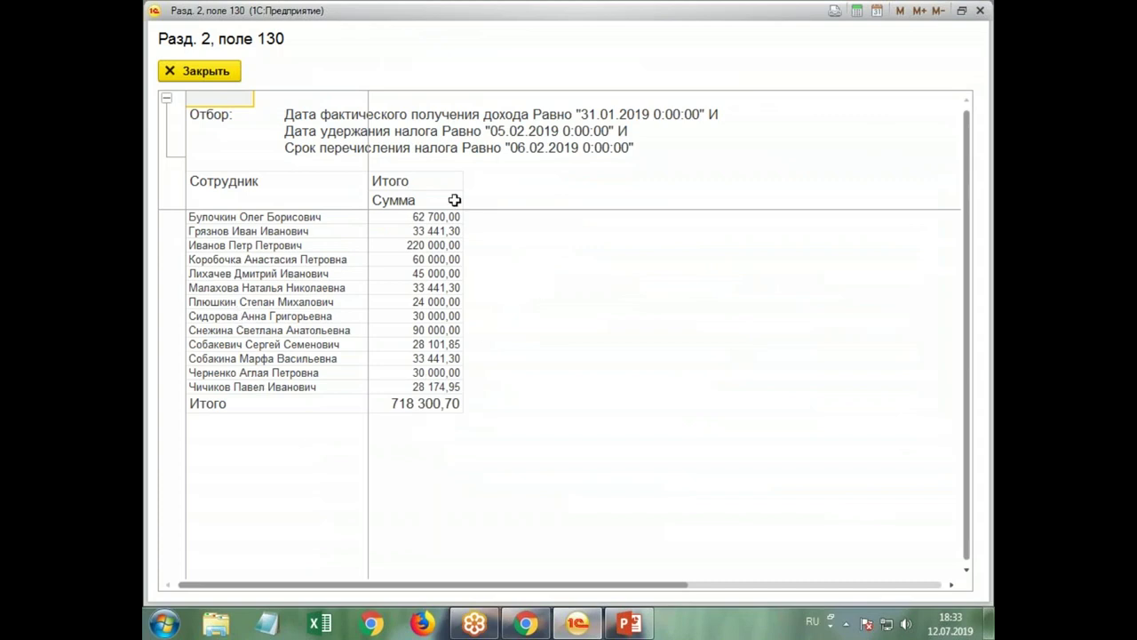
pyautogui.click(235, 246)
pyautogui.click(393, 245)
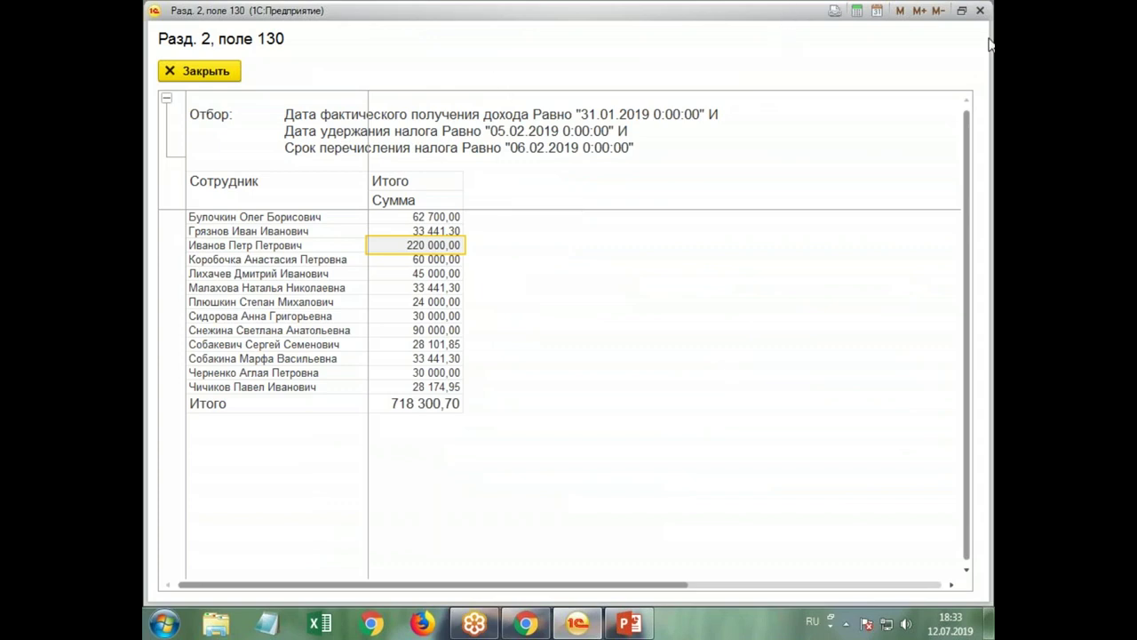
pyautogui.click(980, 11)
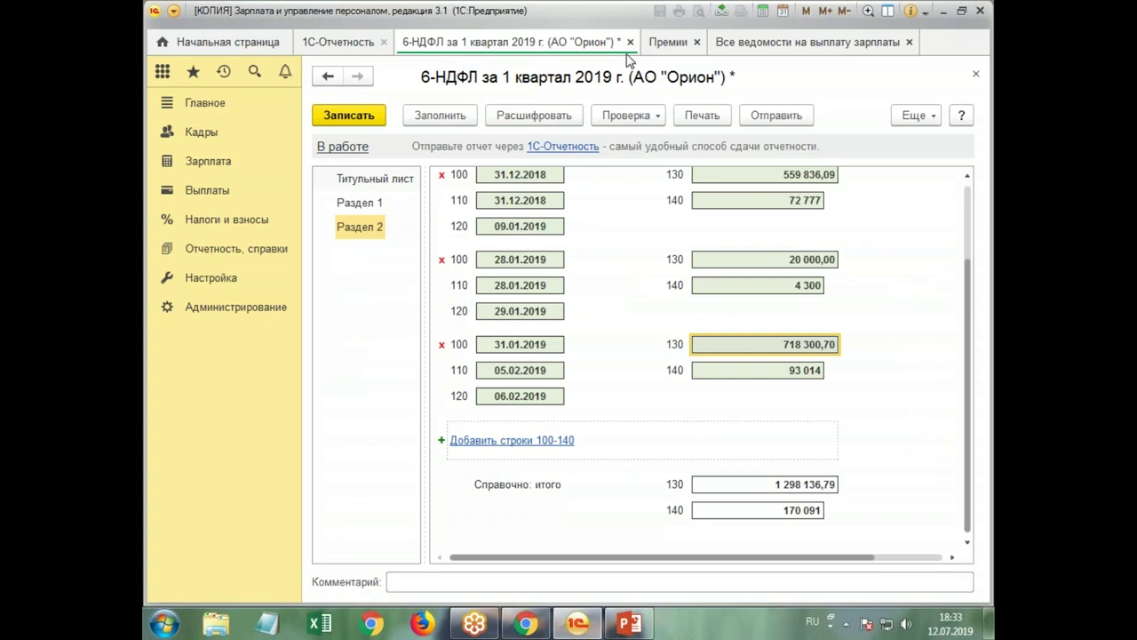
# - Open the one-time bonus accrual type from the 15.01.2019 bonus document and save its income category as Прочие доходы от трудовой деятельности
pyautogui.click(668, 42)
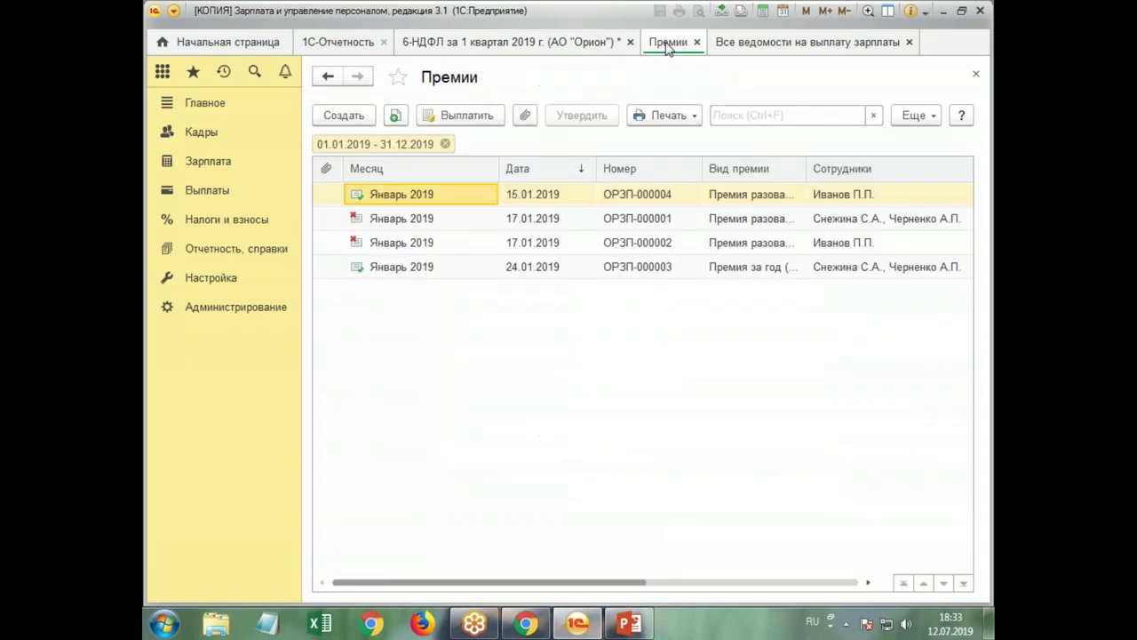
pyautogui.doubleClick(657, 203)
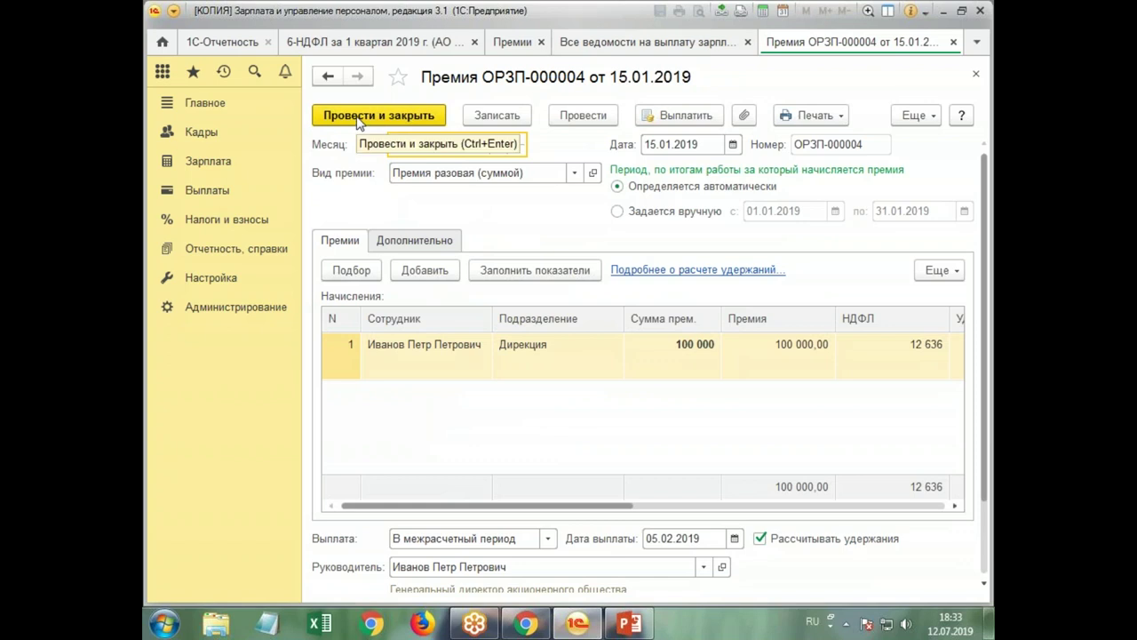
pyautogui.click(593, 174)
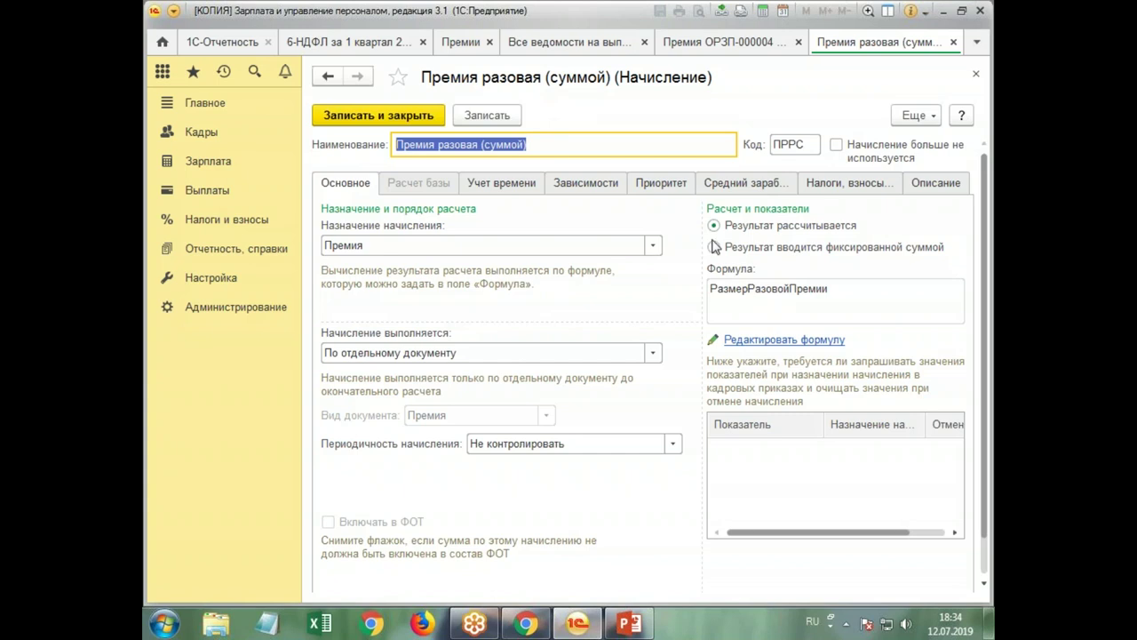
pyautogui.click(848, 187)
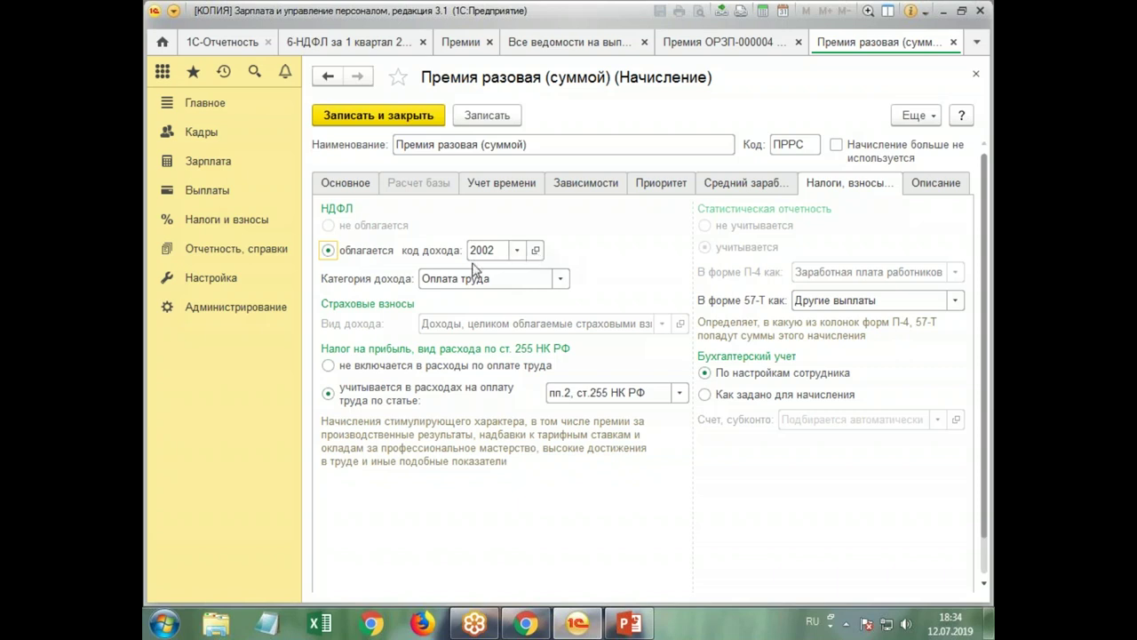
pyautogui.click(561, 279)
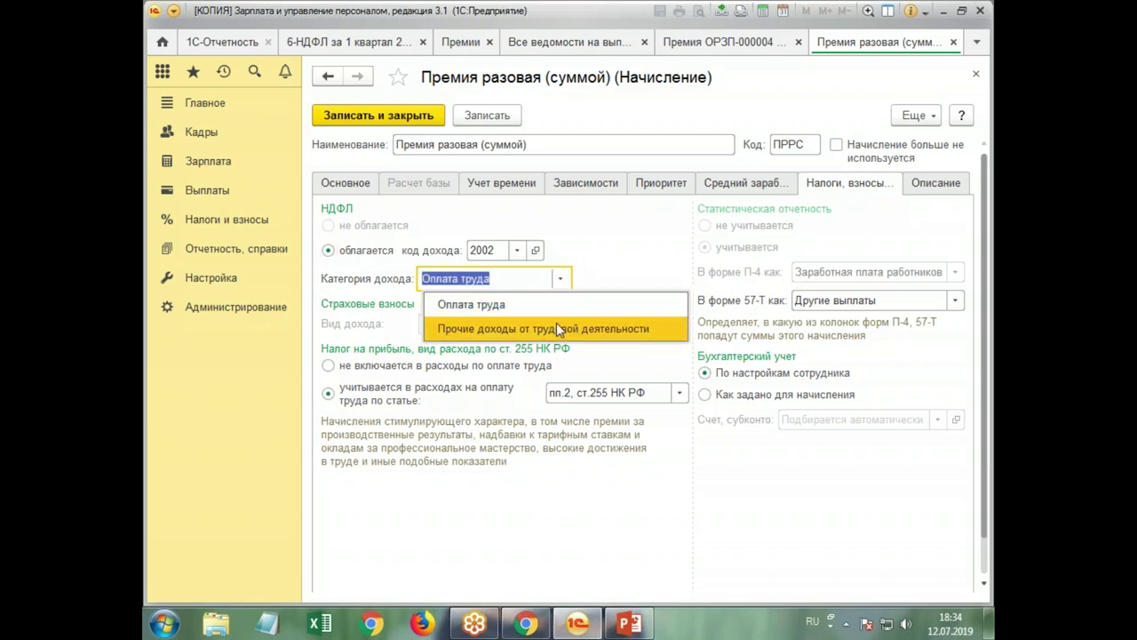
pyautogui.click(621, 326)
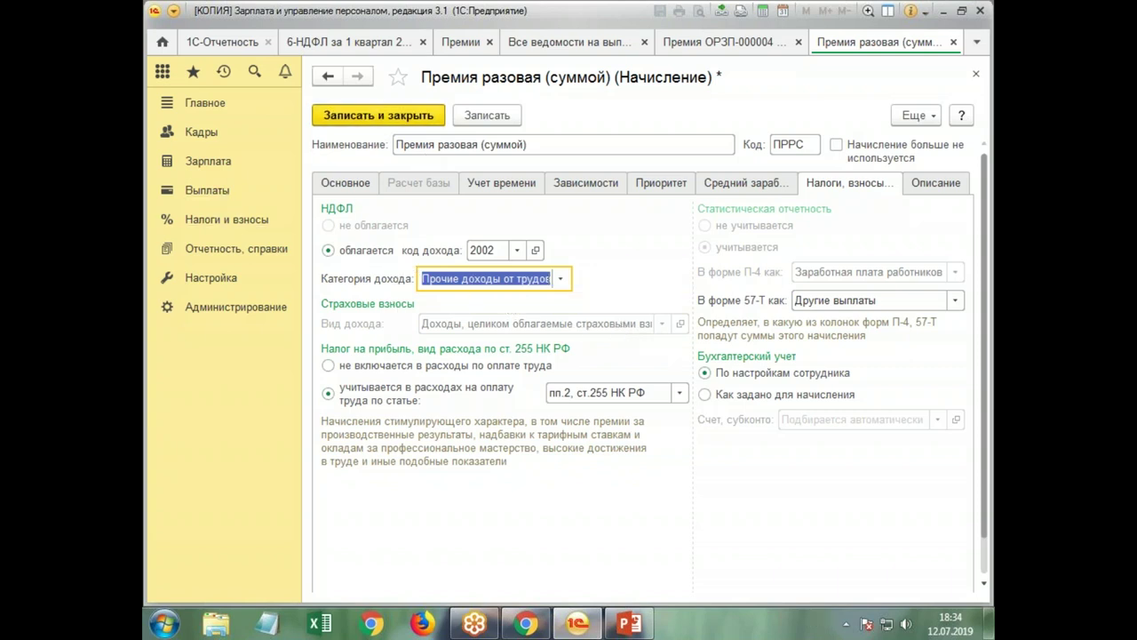
pyautogui.click(379, 116)
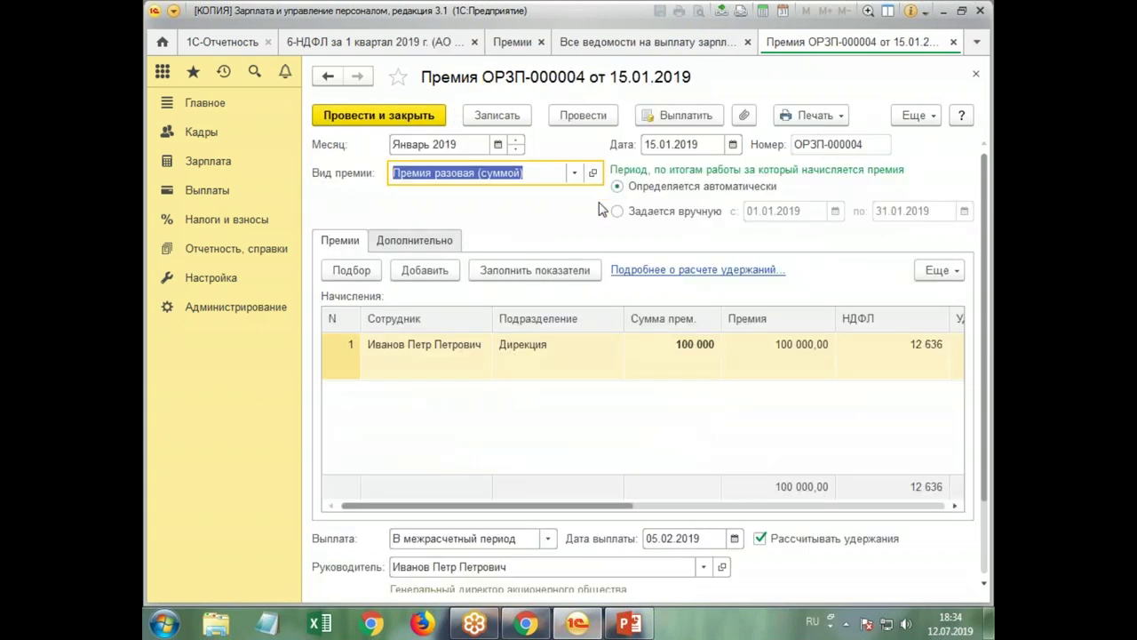
# - Reselect the bonus type Премия разовая (суммой) in the bonus document and enter 100 000 as the employee's bonus amount
pyautogui.click(575, 172)
pyautogui.click(487, 199)
pyautogui.click(666, 355)
pyautogui.click(667, 355)
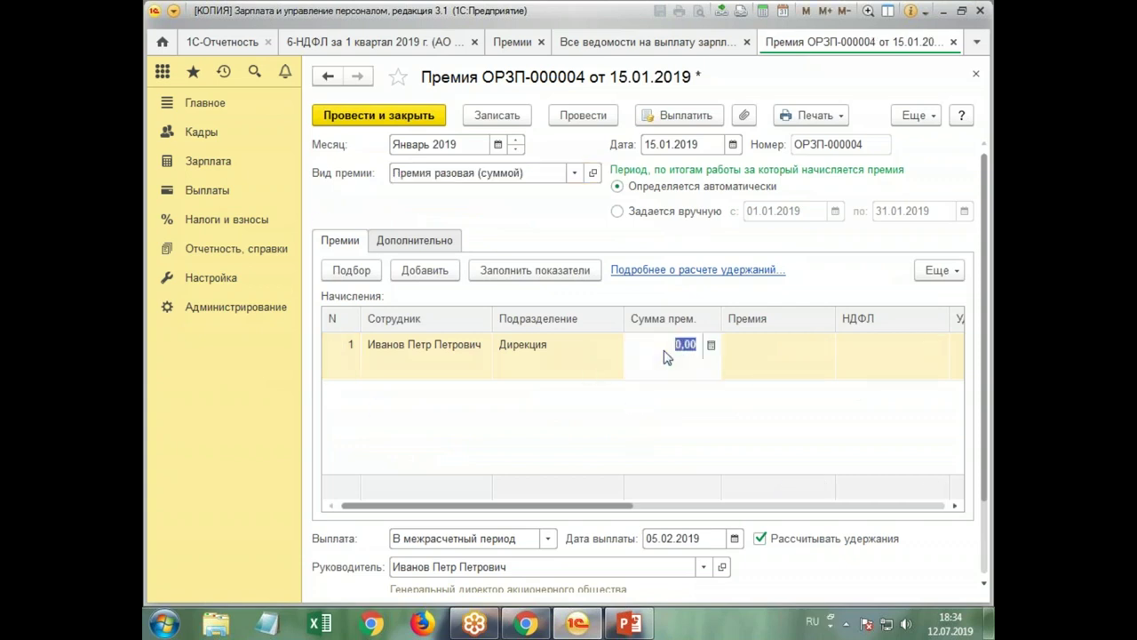
pyautogui.write('100 000')
pyautogui.press('Return')
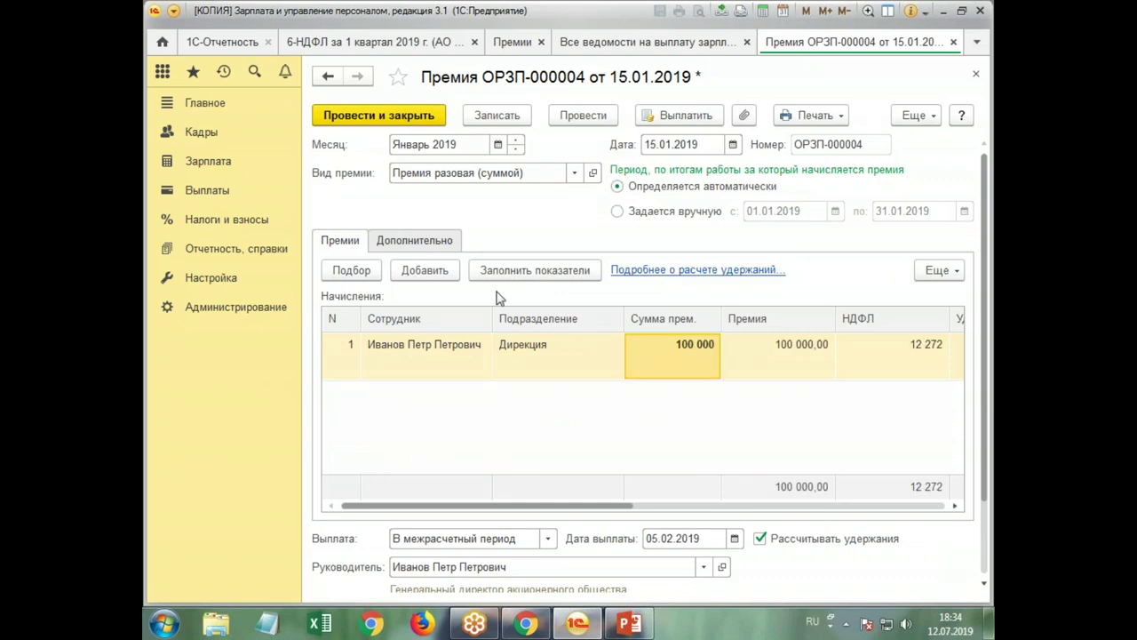
# - Set the bonus payment date to 23.01.2019, then save, post and close the bonus document
pyautogui.click(734, 538)
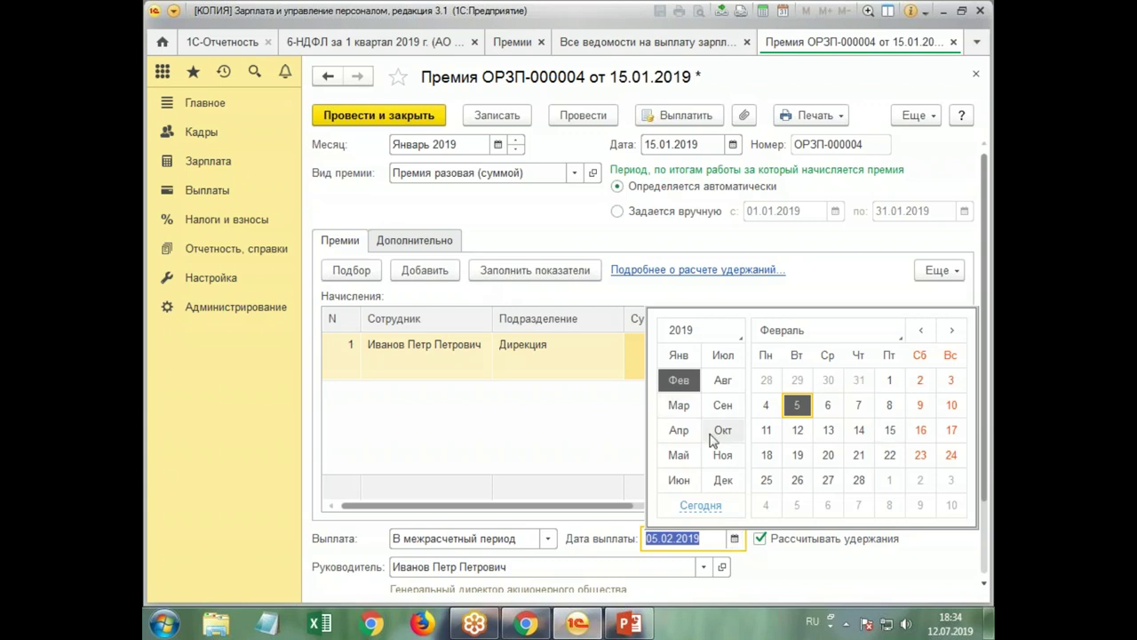
pyautogui.click(679, 355)
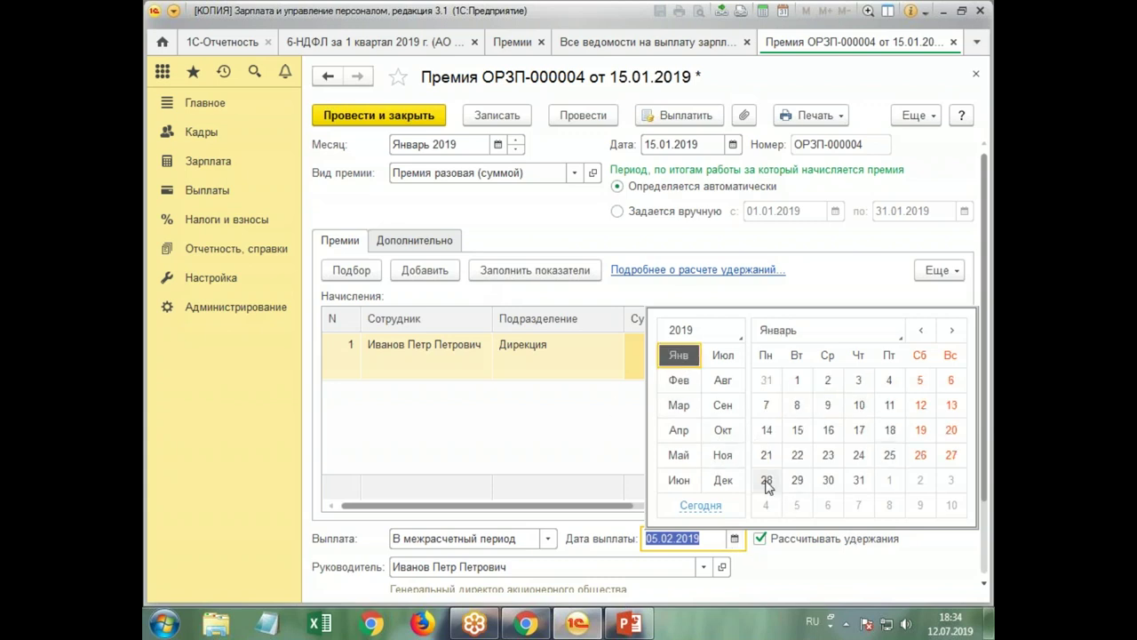
pyautogui.click(828, 455)
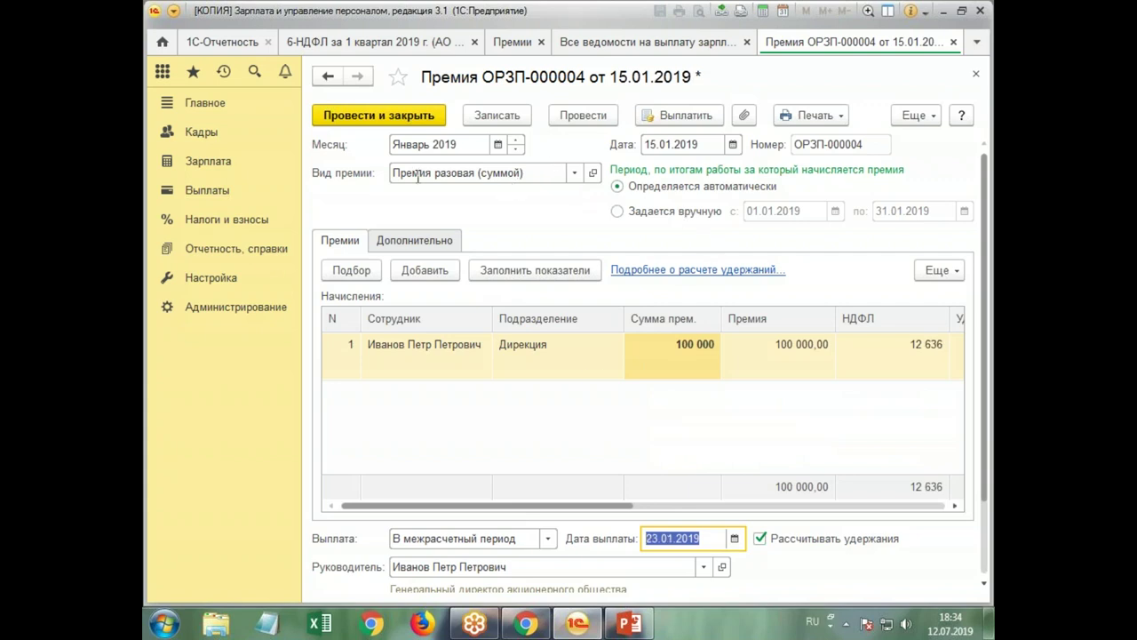
pyautogui.click(491, 119)
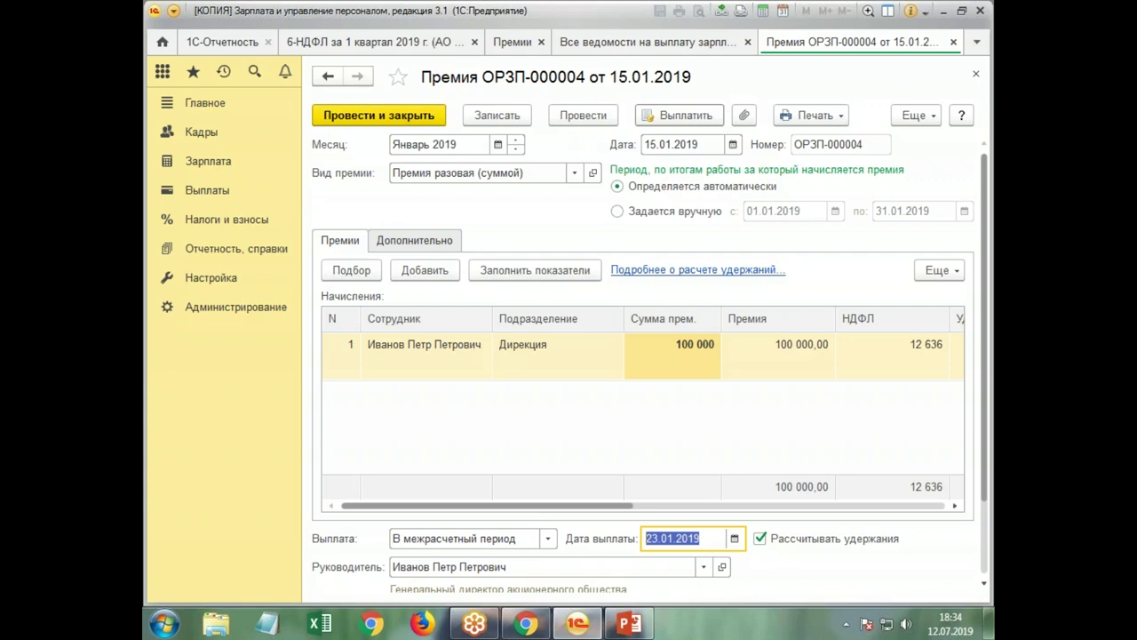
pyautogui.click(373, 115)
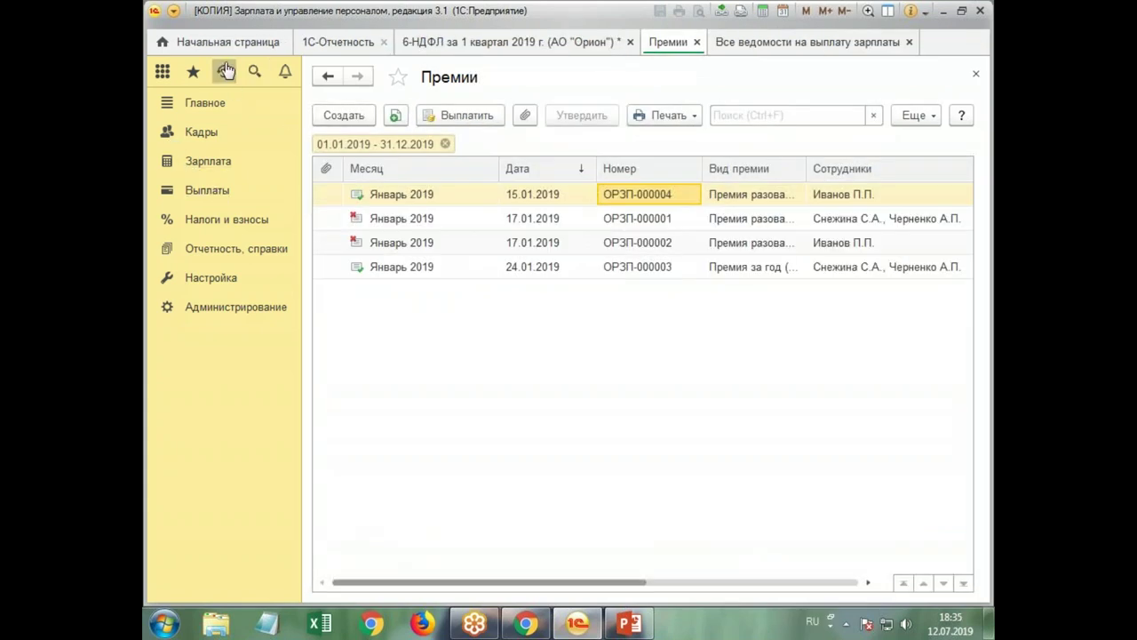
pyautogui.click(778, 46)
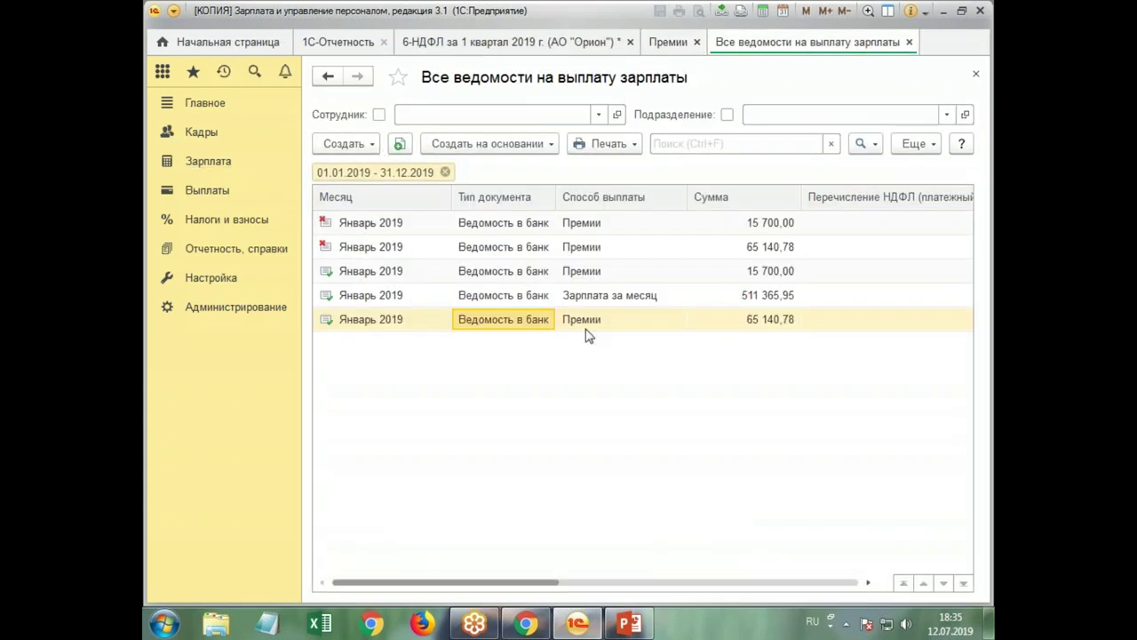
pyautogui.doubleClick(528, 327)
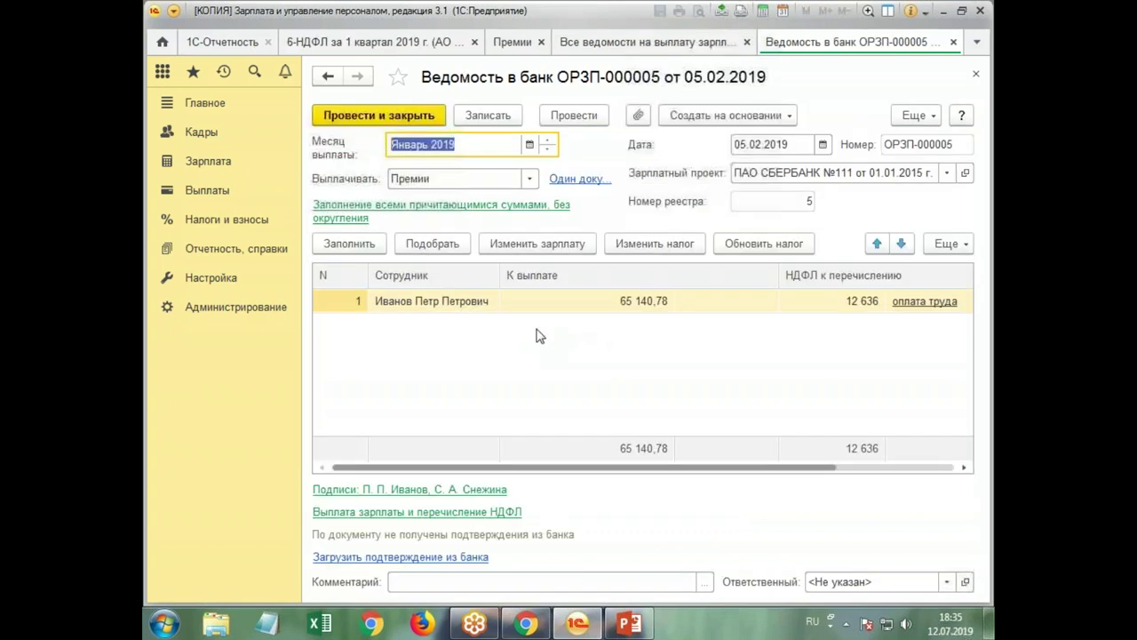
pyautogui.click(760, 147)
pyautogui.write('23.01.')
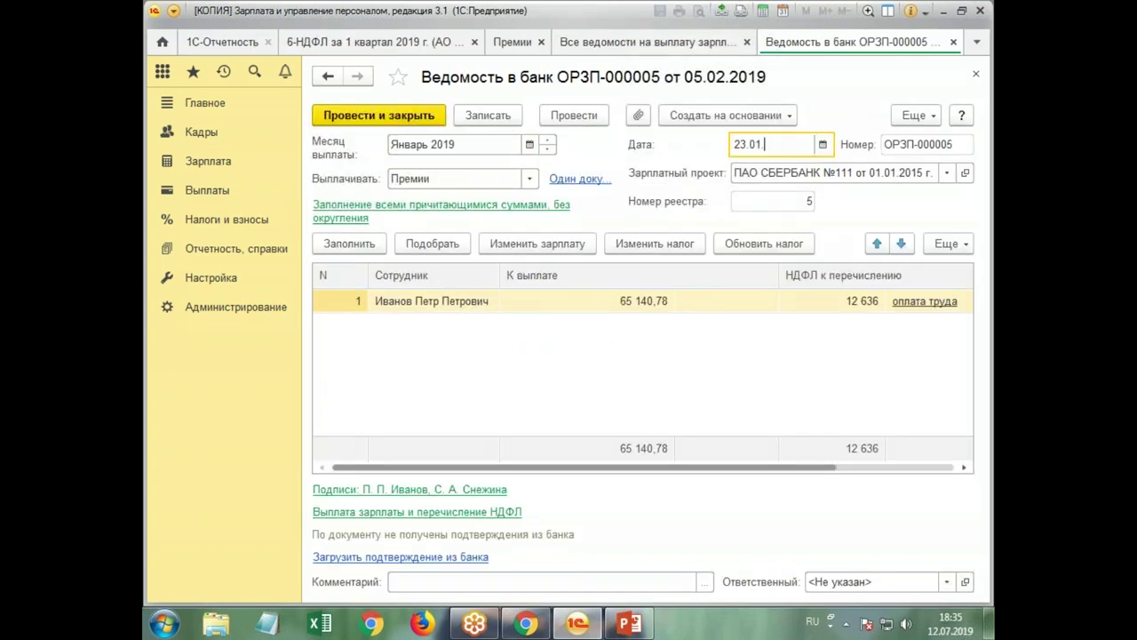
pyautogui.press('Tab')
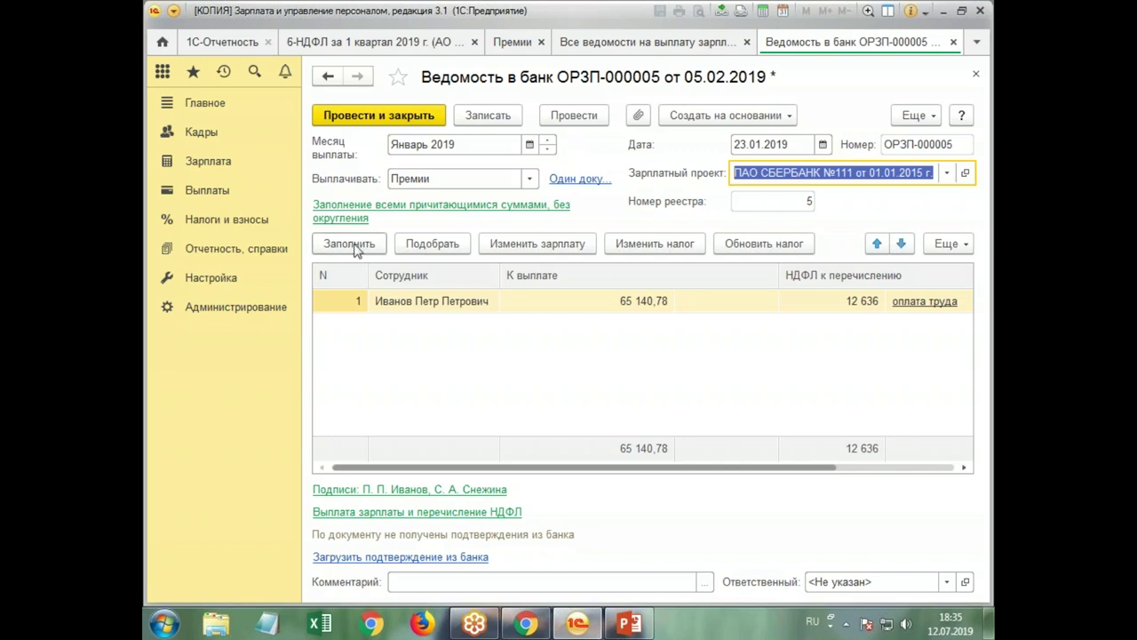
pyautogui.click(350, 244)
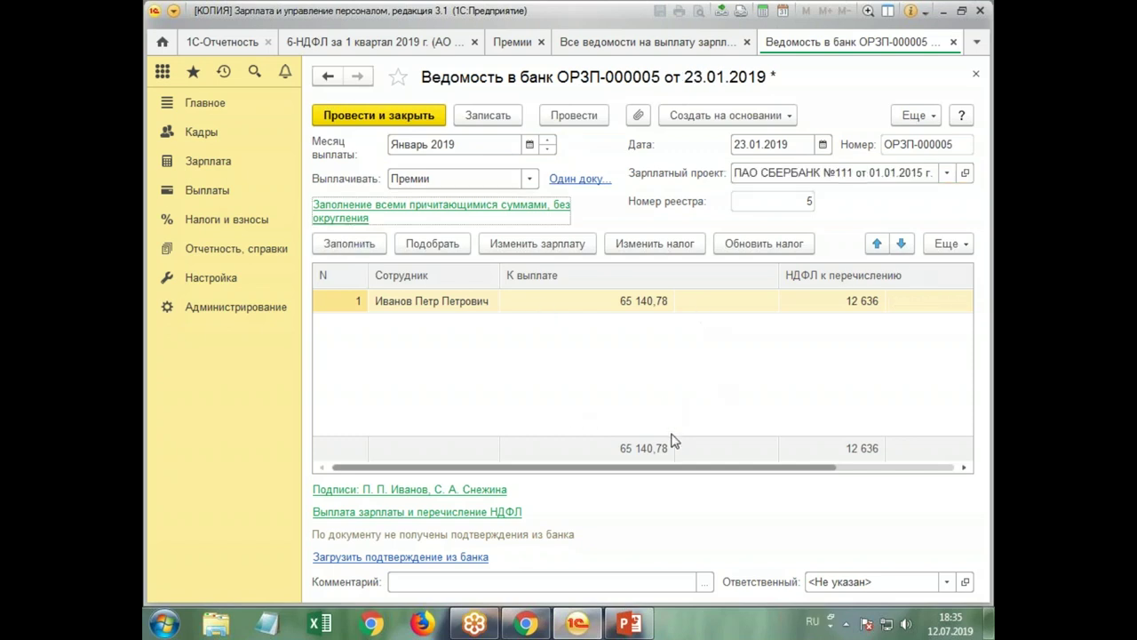
pyautogui.click(976, 75)
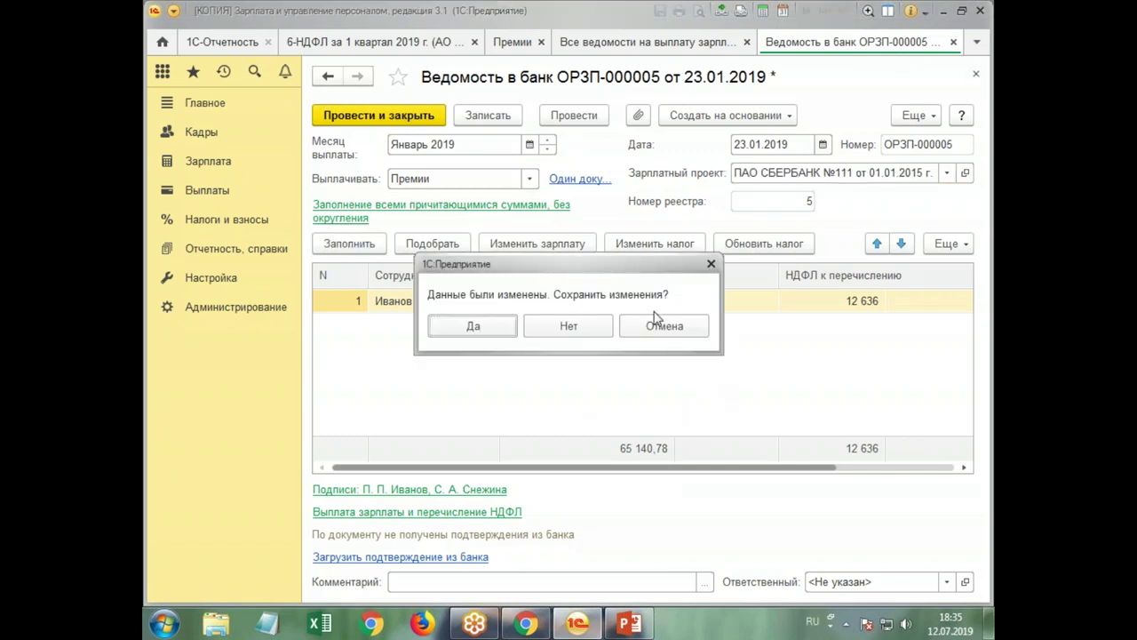
pyautogui.click(567, 327)
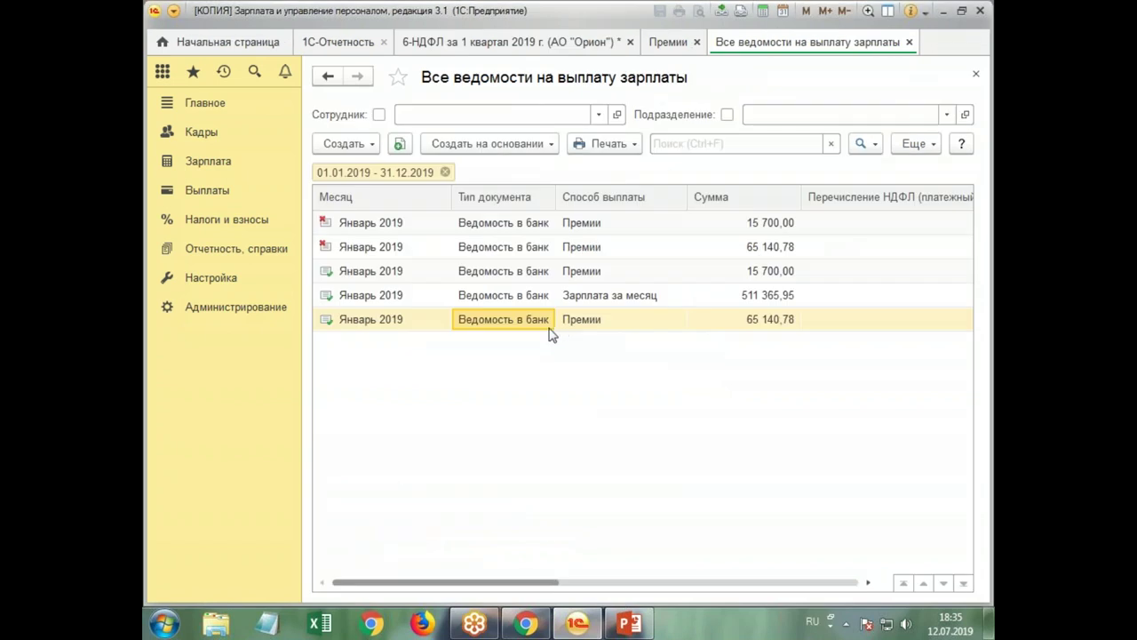
# - Open the 05.02.2019 bonus bank statement and examine the breakdown of the employee's НДФЛ к перечислению, including its income category
pyautogui.doubleClick(484, 319)
pyautogui.moveTo(500, 475); pyautogui.dragTo(636, 486)
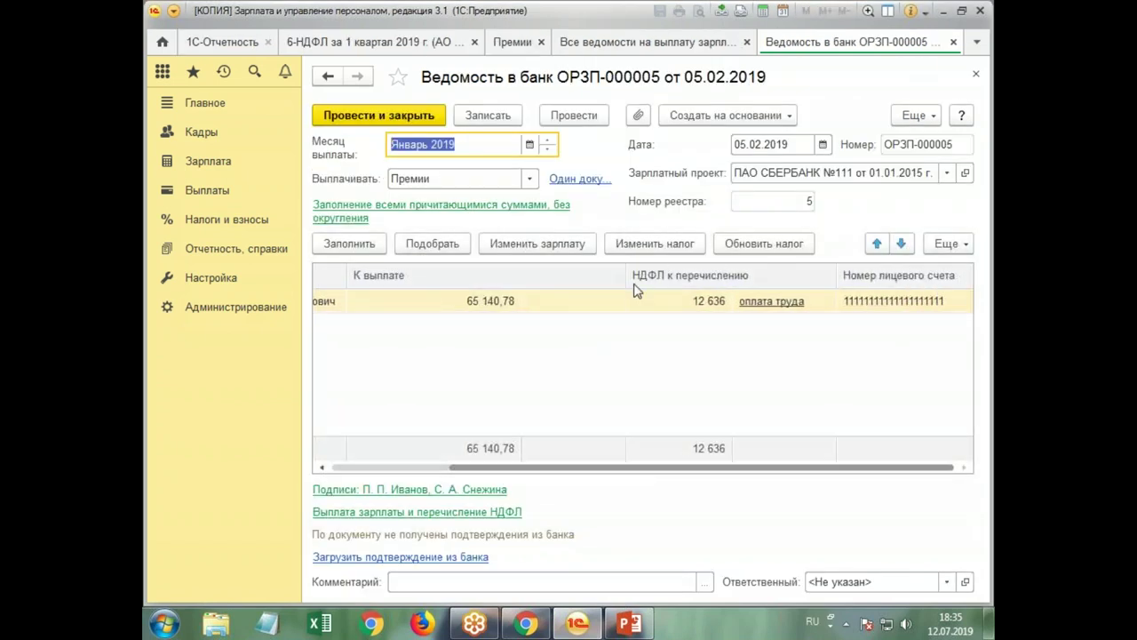
pyautogui.click(696, 303)
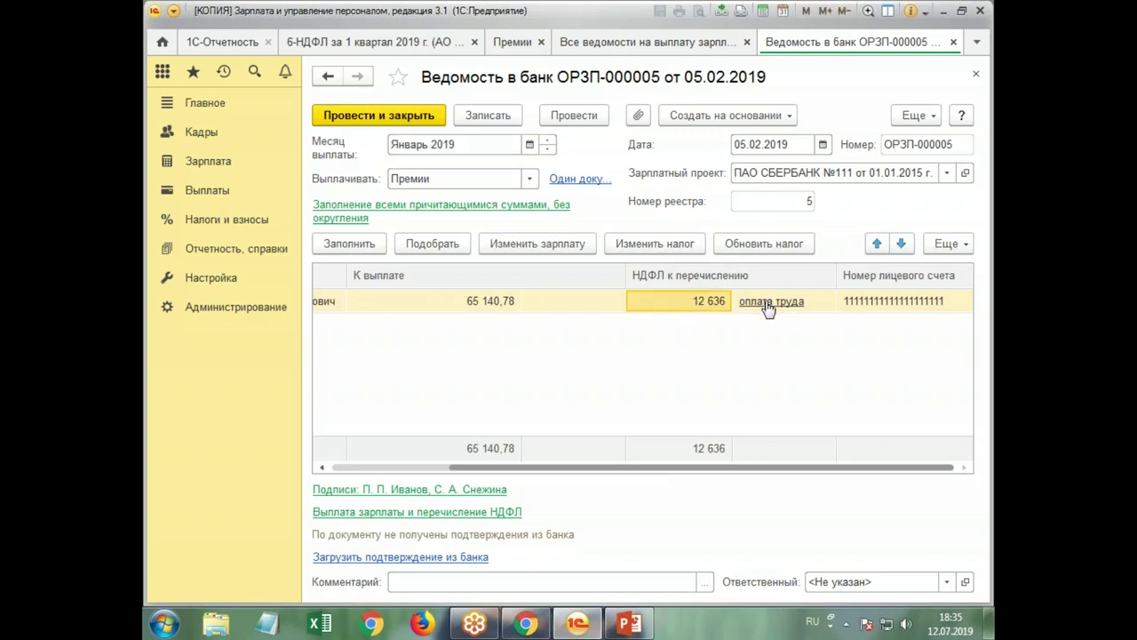
pyautogui.click(767, 303)
pyautogui.moveTo(638, 429); pyautogui.dragTo(802, 414)
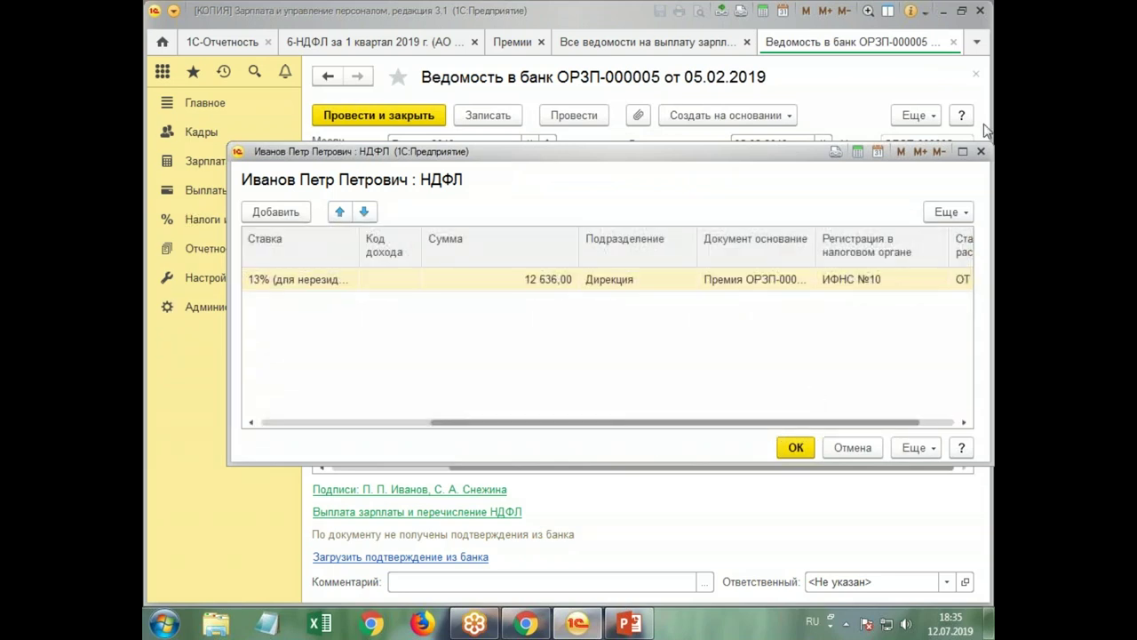
pyautogui.click(981, 154)
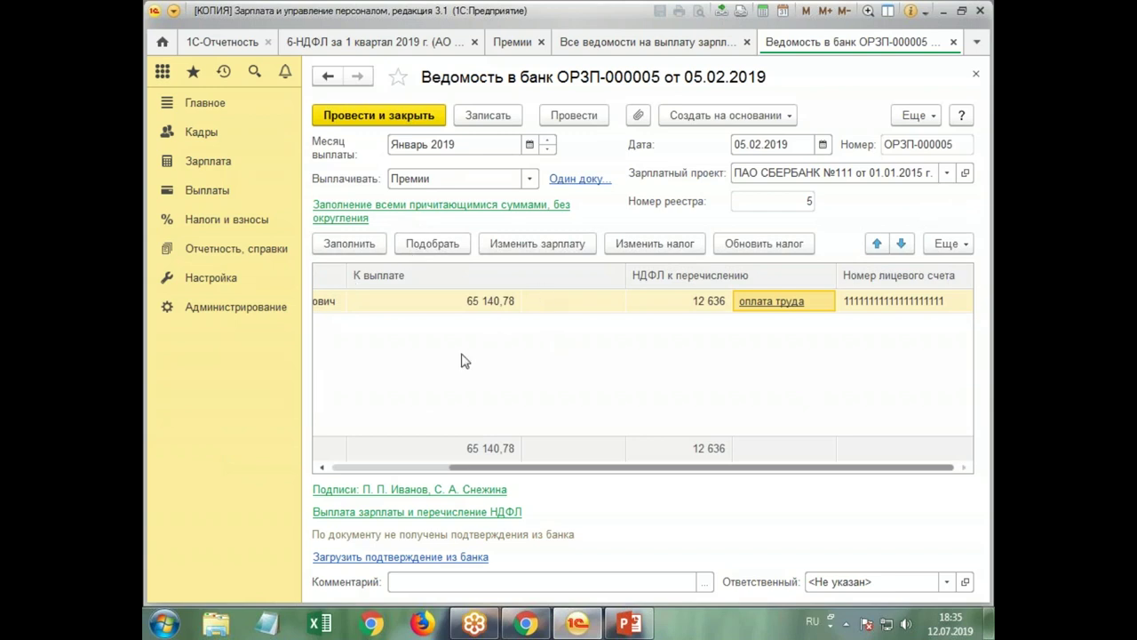
# - Refill the 05.02.2019 bonus bank statement, check its НДФЛ к перечислению columns, then post and close it
pyautogui.moveTo(516, 477); pyautogui.dragTo(400, 477)
pyautogui.click(332, 240)
pyautogui.moveTo(697, 468); pyautogui.dragTo(826, 475)
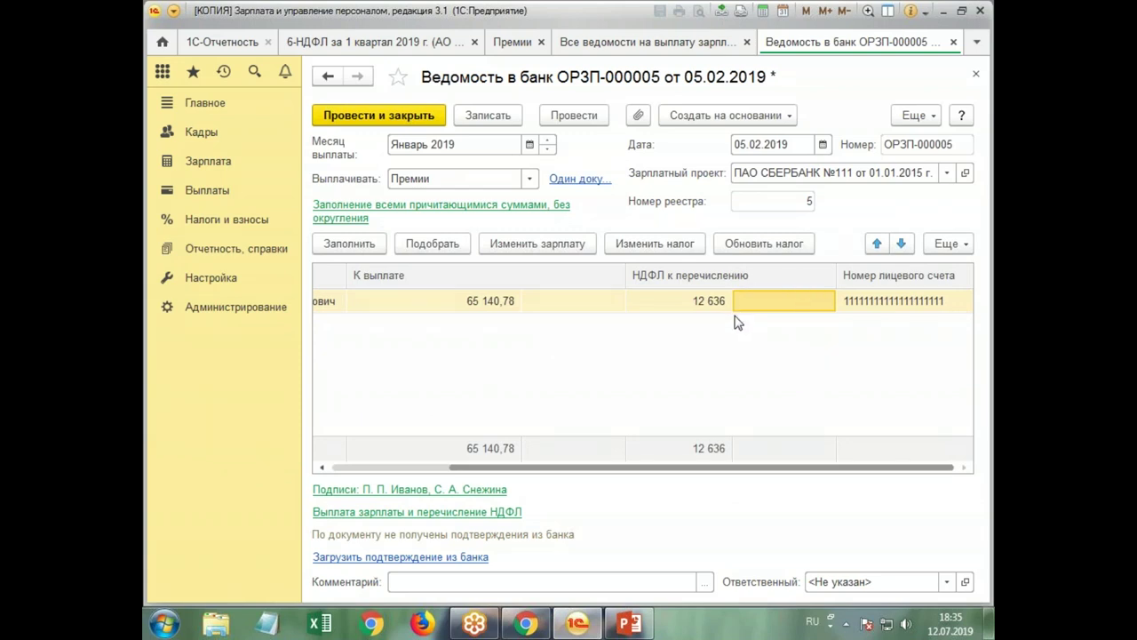
pyautogui.click(401, 116)
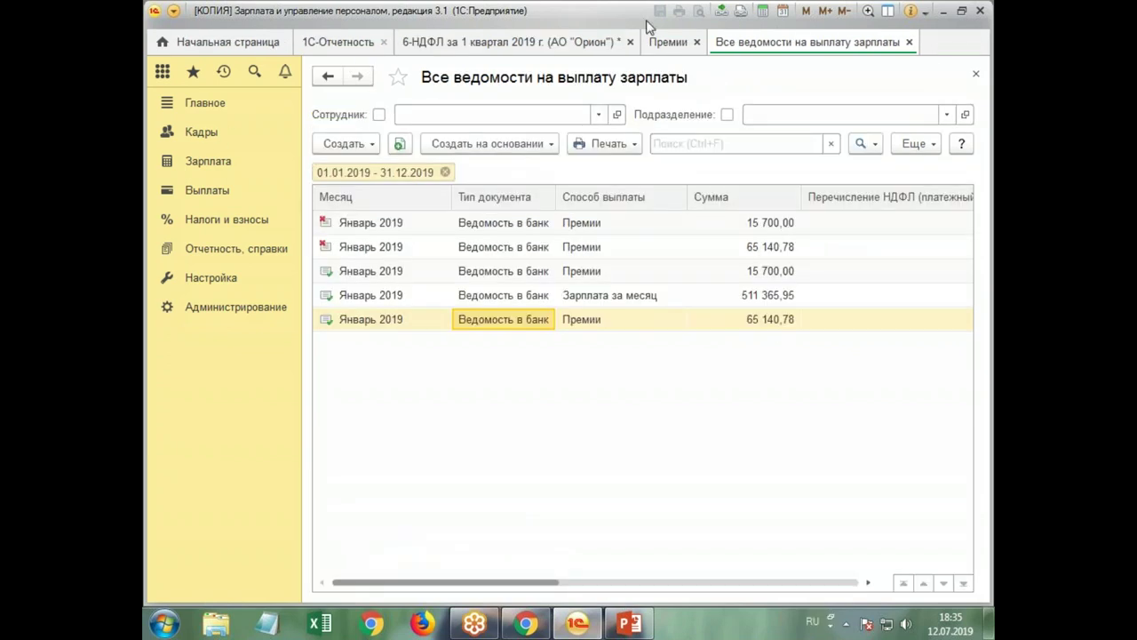
# - Refill the 6-НДФЛ report for the first quarter of 2019 and check the last blocks of Раздел 2
pyautogui.click(492, 42)
pyautogui.click(440, 115)
pyautogui.scroll(-5, 821, 287)
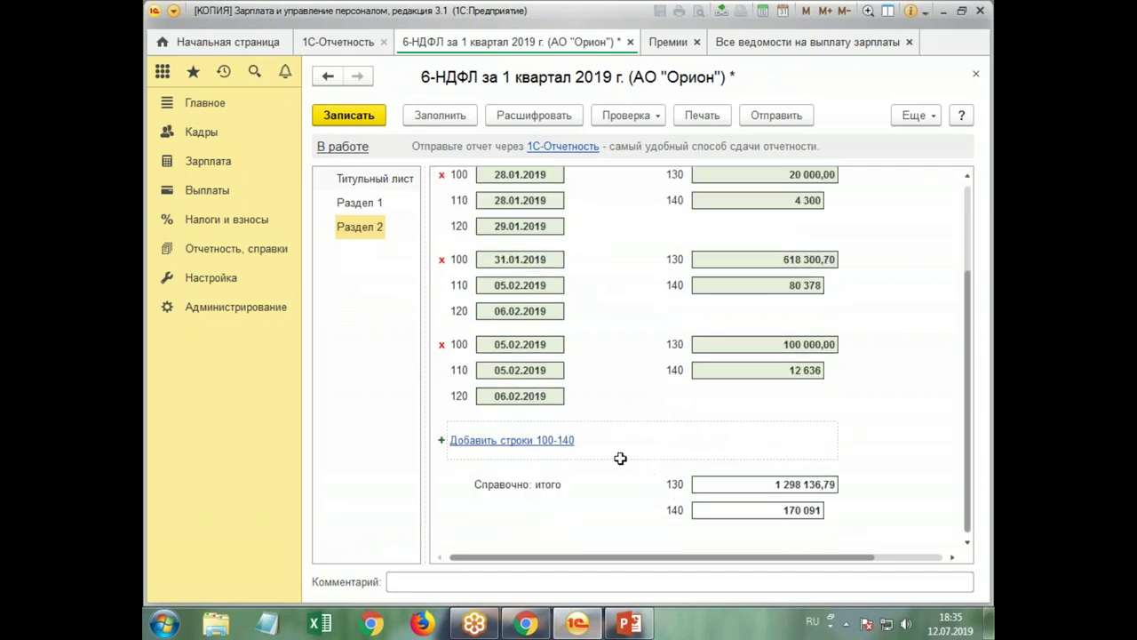
# - Set the date of the 65 140,78 bonus bank statement to 17.01.2019, then post and close it
pyautogui.click(803, 42)
pyautogui.doubleClick(579, 325)
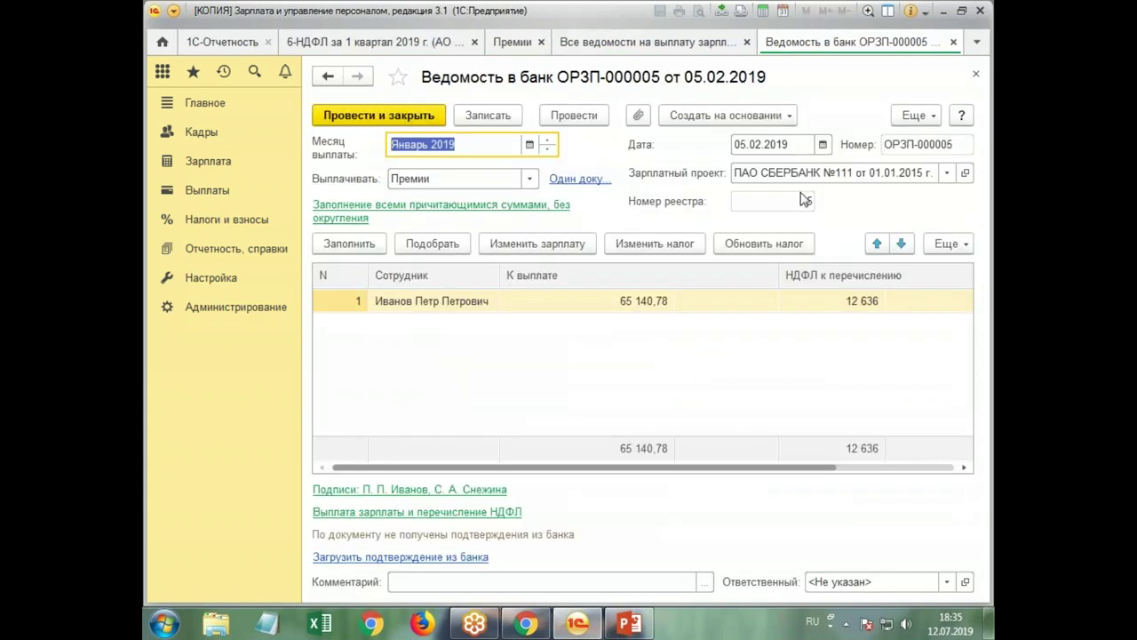
pyautogui.click(775, 145)
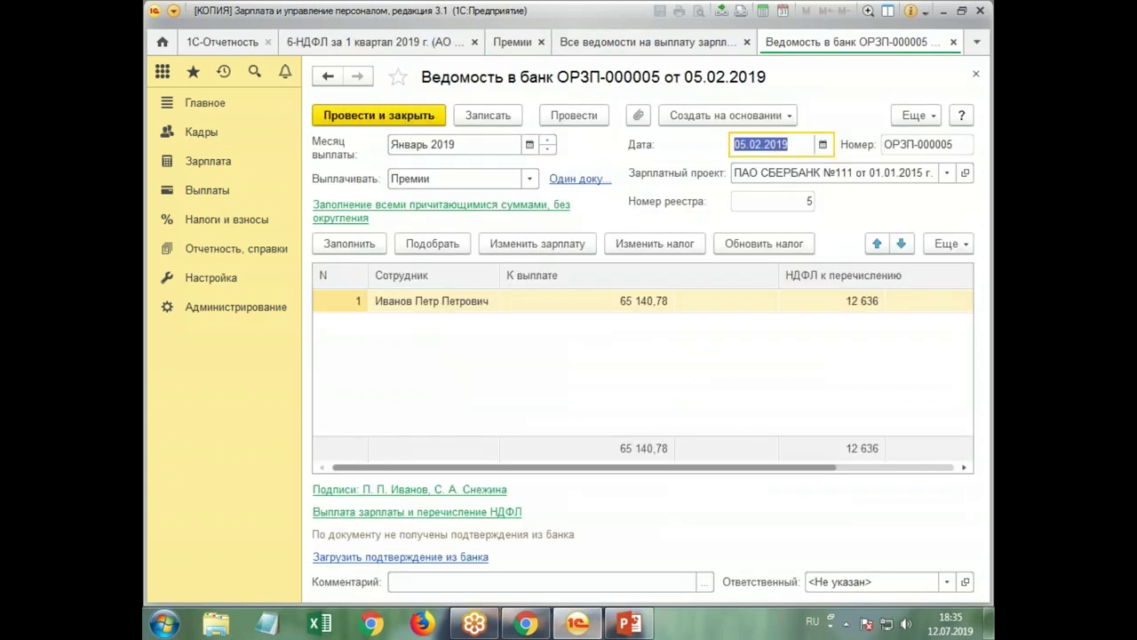
pyautogui.write('1')
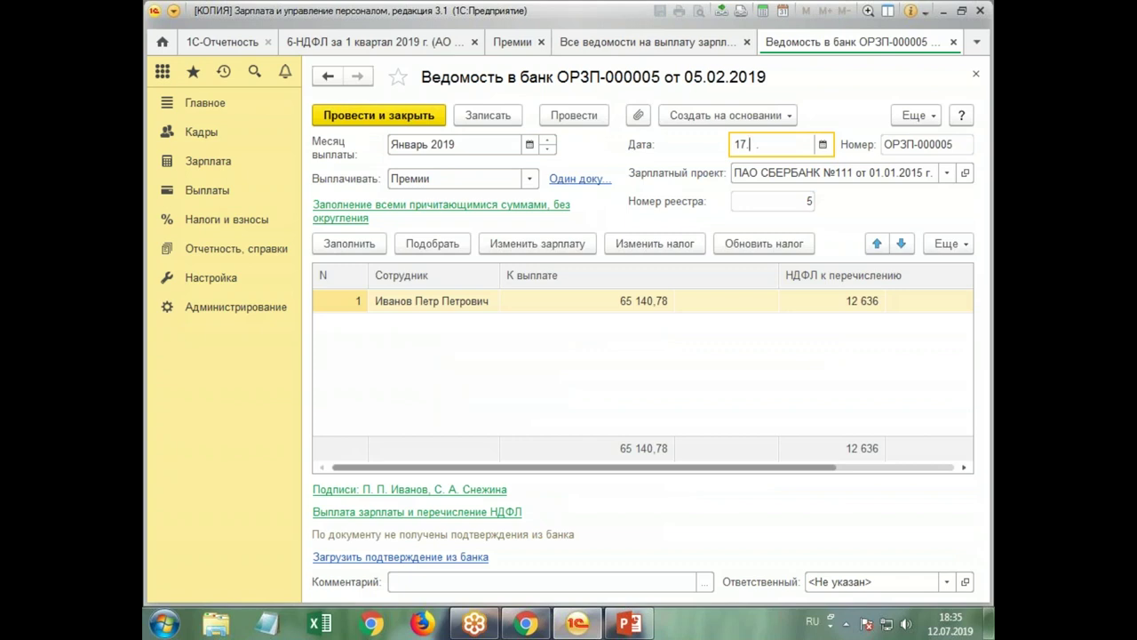
pyautogui.write('7.01')
pyautogui.press('Tab')
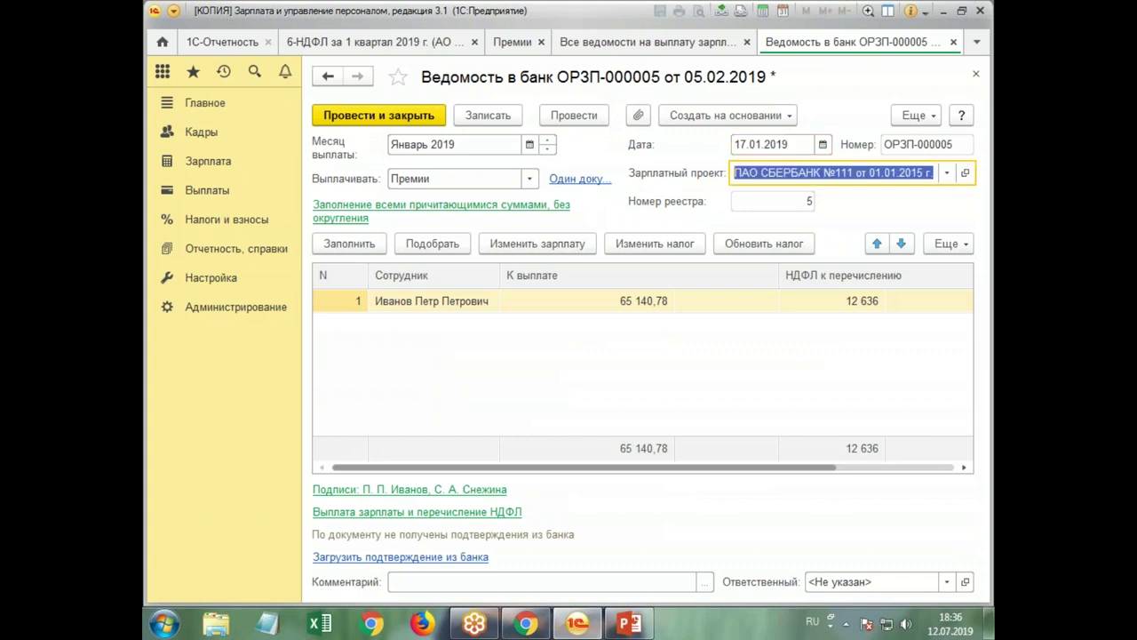
pyautogui.click(365, 116)
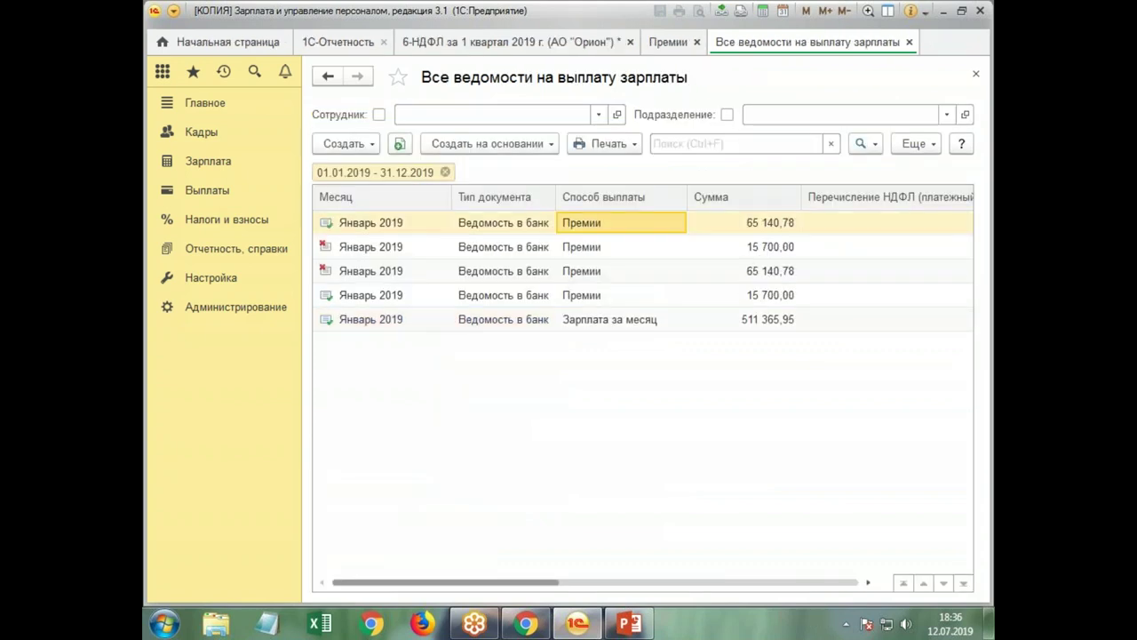
# - Refill the 6-НДФЛ report and check the income receipt date of the bonus block in Раздел 2
pyautogui.click(466, 39)
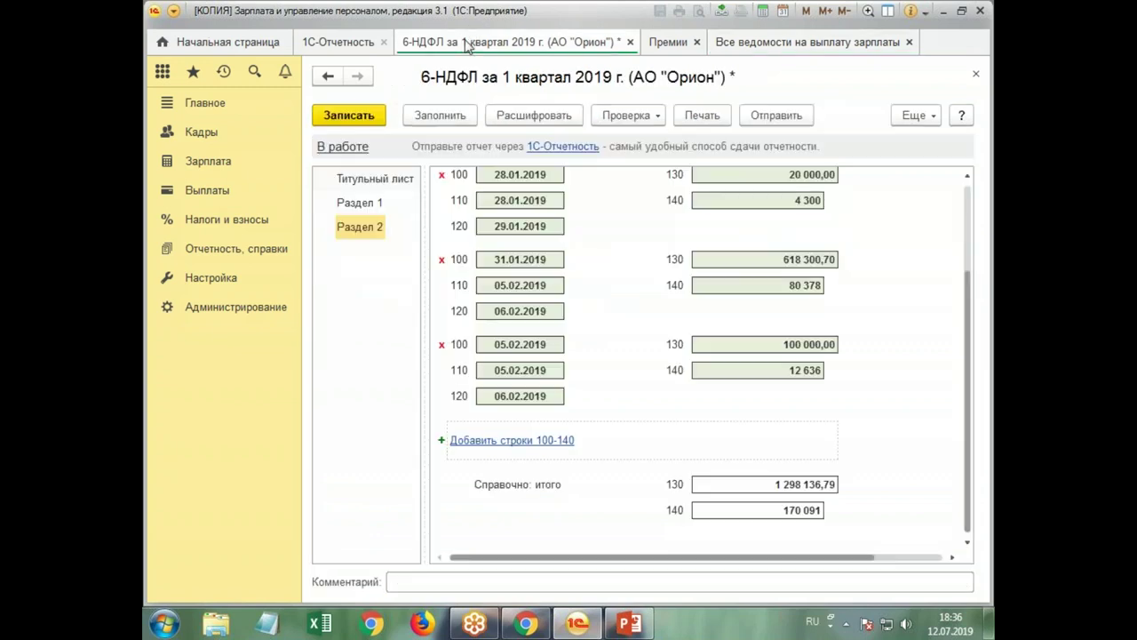
pyautogui.click(441, 115)
pyautogui.scroll(-3, 639, 408)
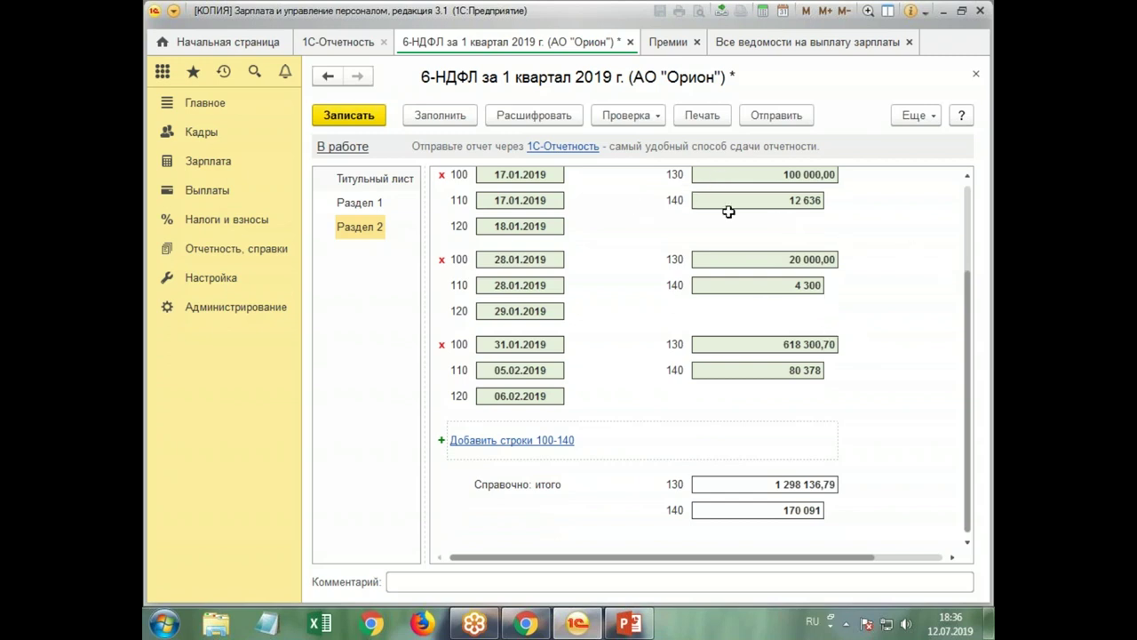
pyautogui.scroll(1, 648, 218)
pyautogui.scroll(3, 626, 265)
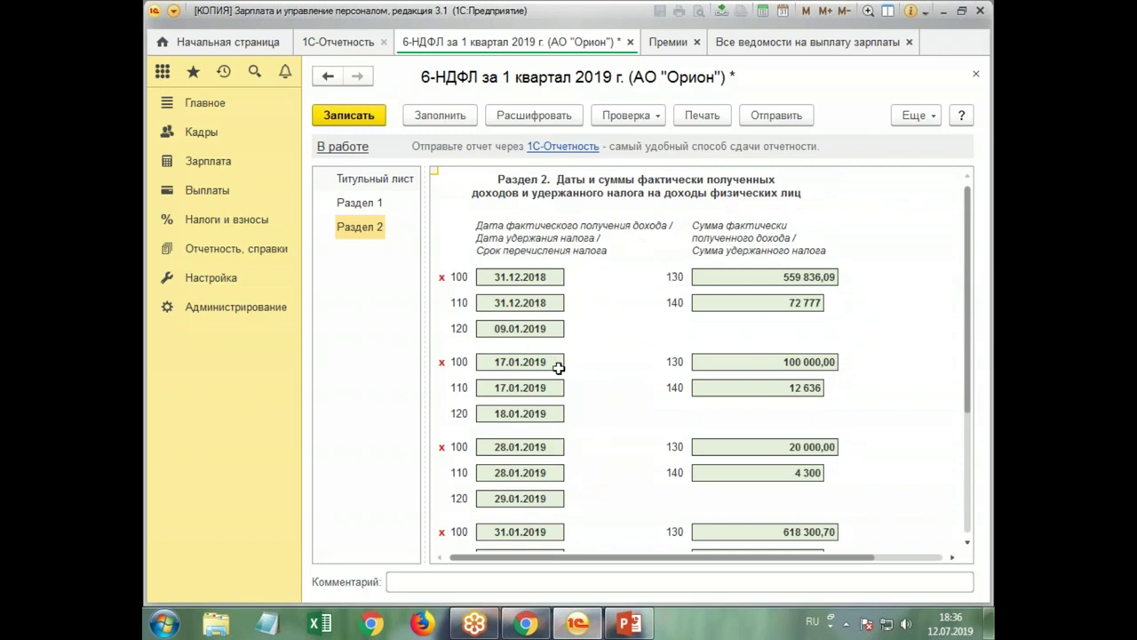
pyautogui.click(495, 361)
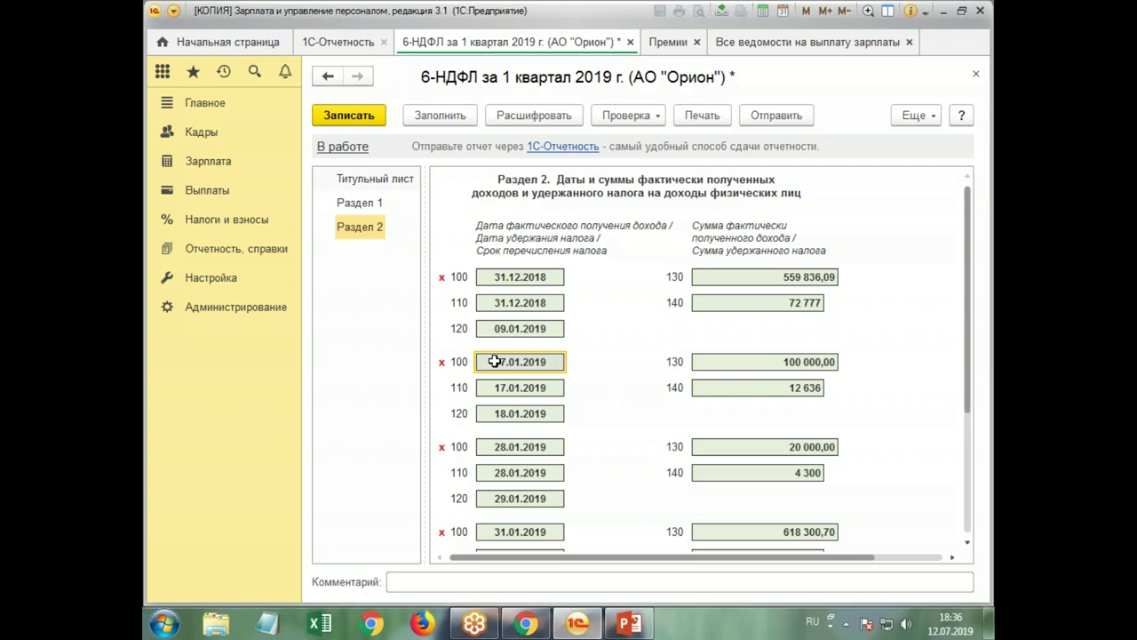
# - Switch to the PowerPoint presentation and go through the bonus slides up to the income category explanation on slide 11
pyautogui.click(633, 626)
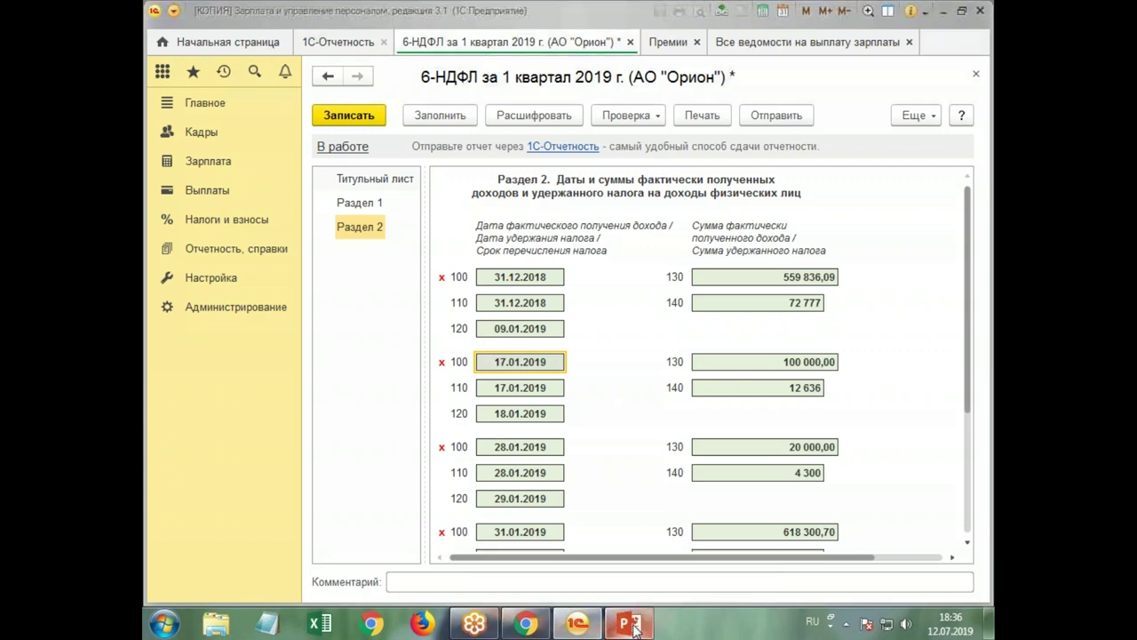
pyautogui.click(844, 597)
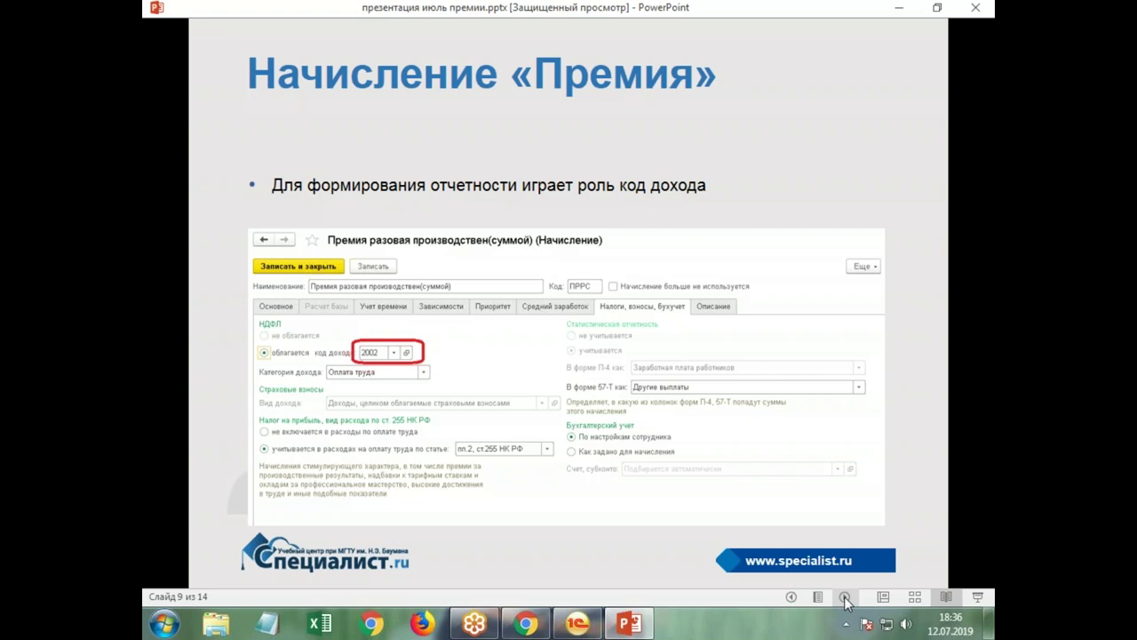
pyautogui.click(845, 597)
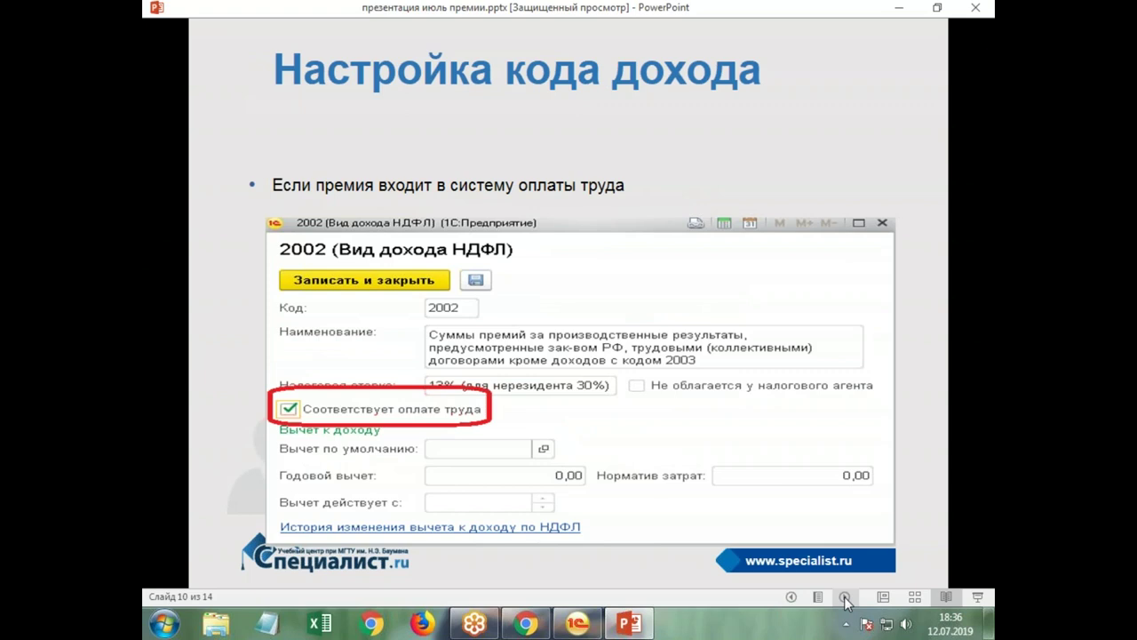
pyautogui.click(844, 597)
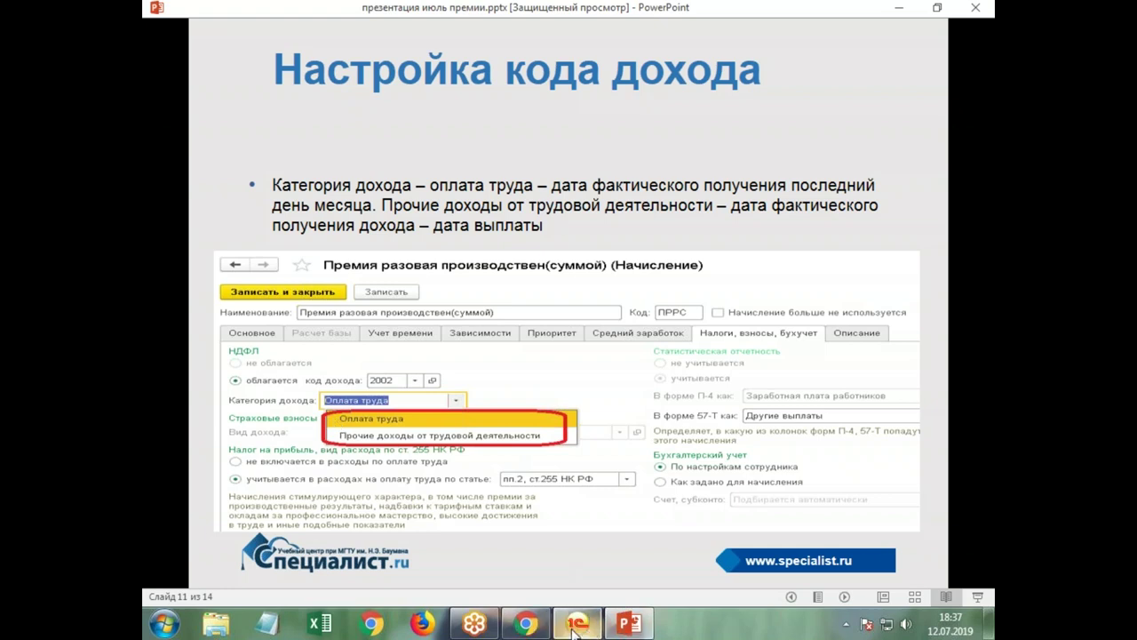
# - Return to the 6-НДФЛ report in 1С and compare line 100 of the 31.01.2019 salary block and the 17.01.2019 bonus block
pyautogui.moveTo(540, 633)
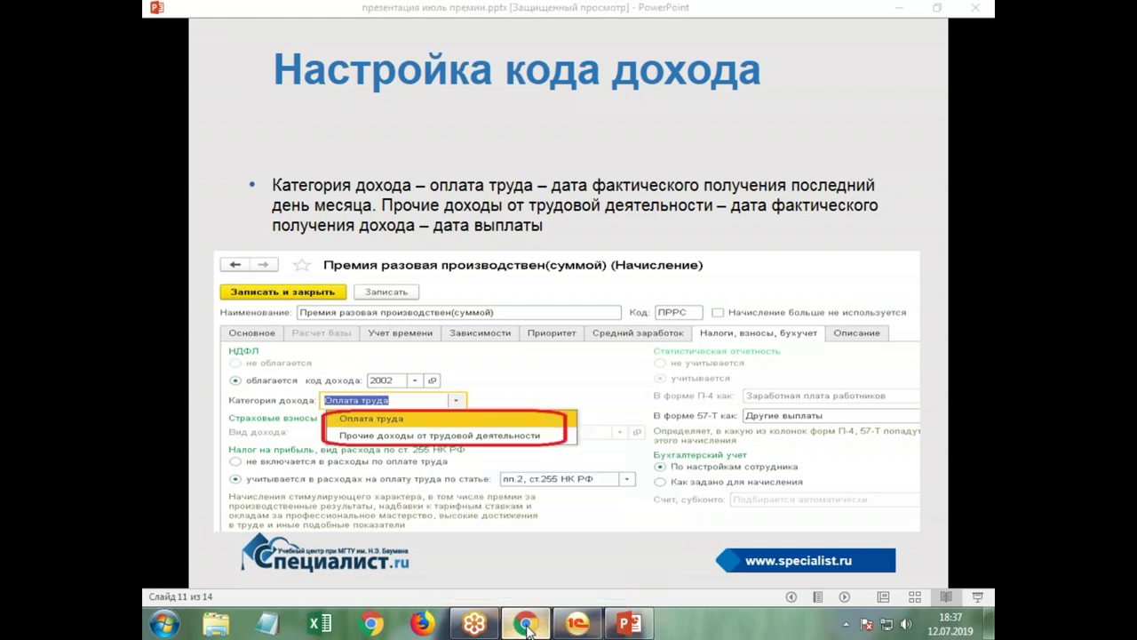
pyautogui.click(579, 628)
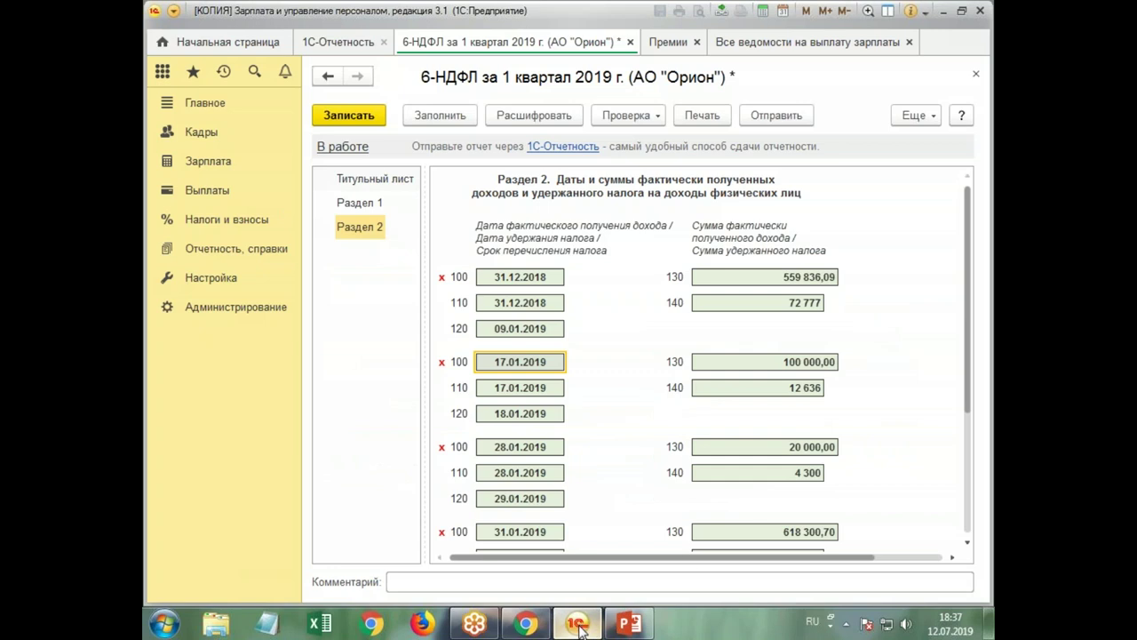
pyautogui.scroll(-3, 661, 344)
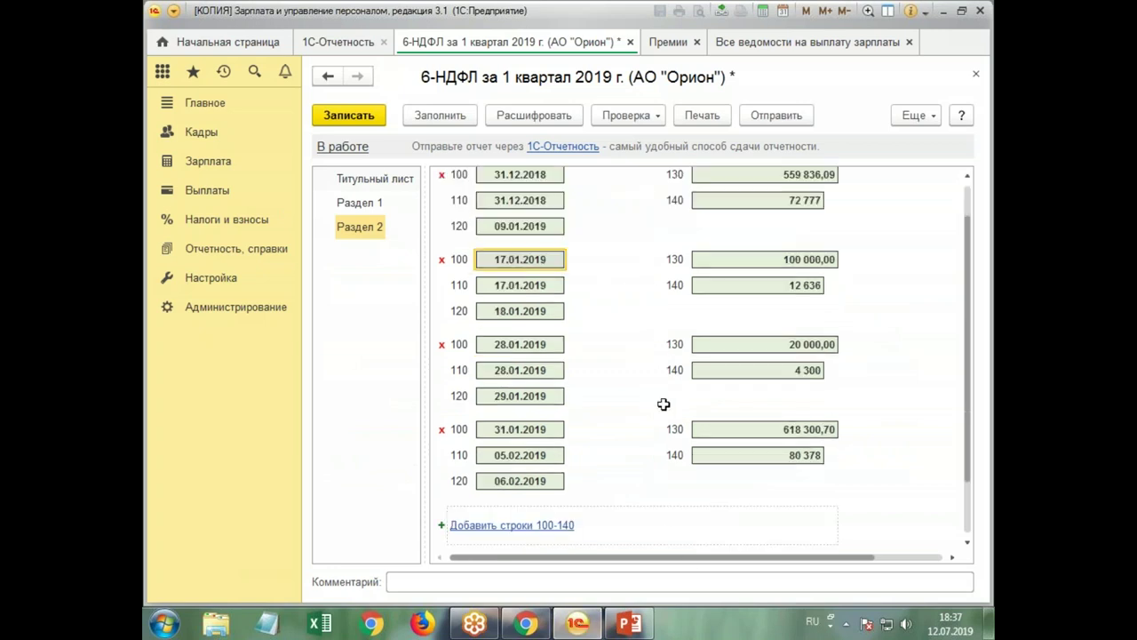
pyautogui.click(501, 430)
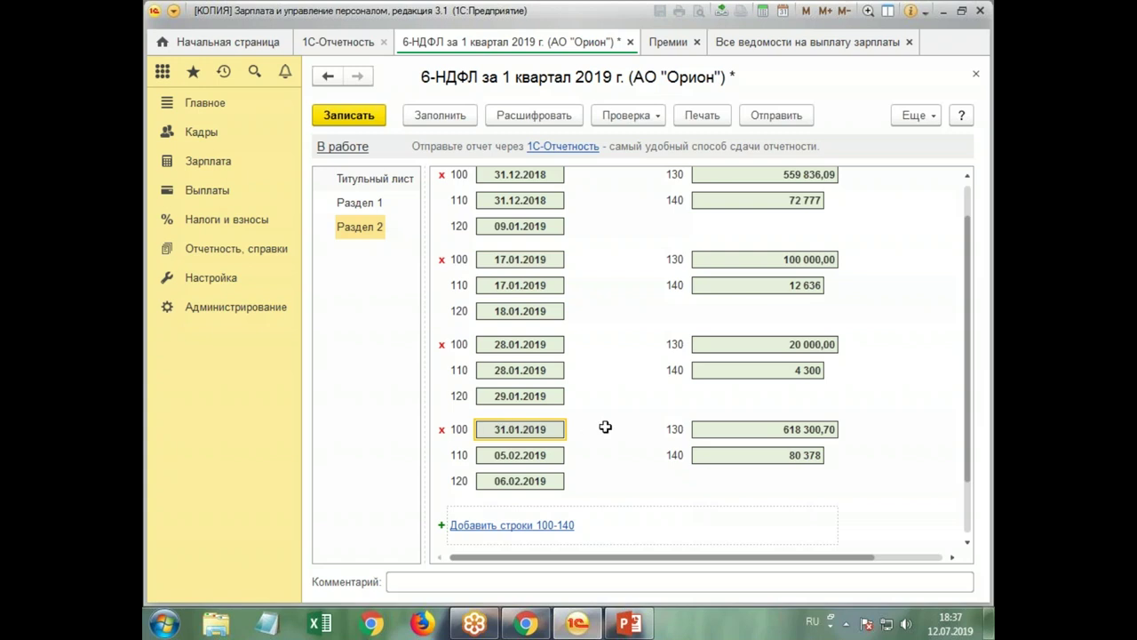
pyautogui.click(503, 258)
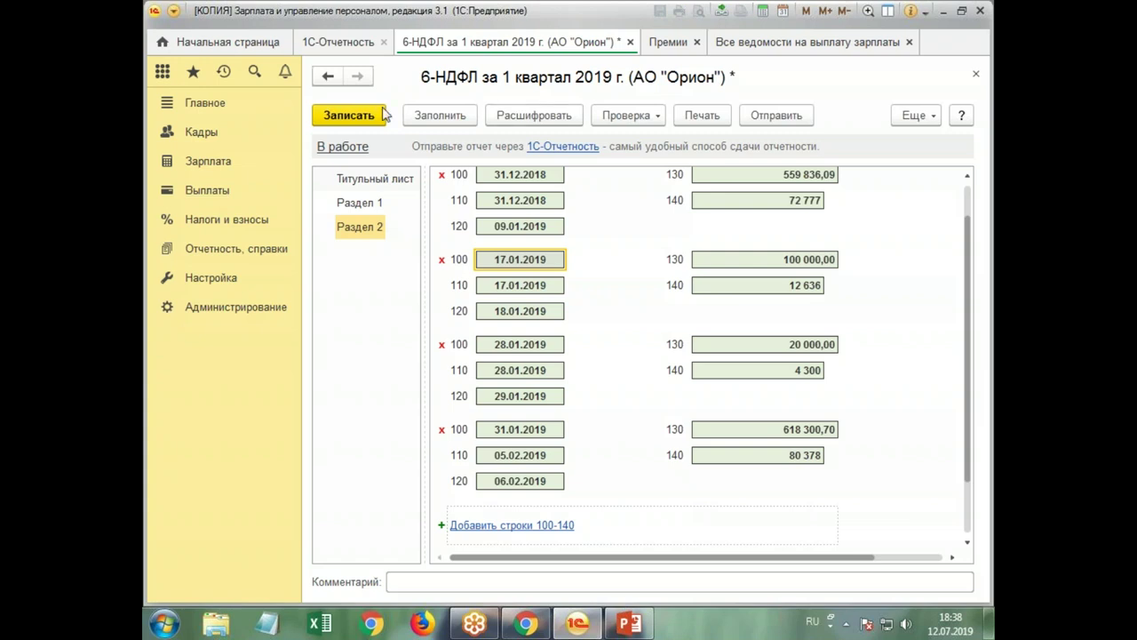
# - Open the Начисления settings list and locate the accruals Премия разовая (суммой) and Премия разовая производствен(суммой)
pyautogui.click(668, 43)
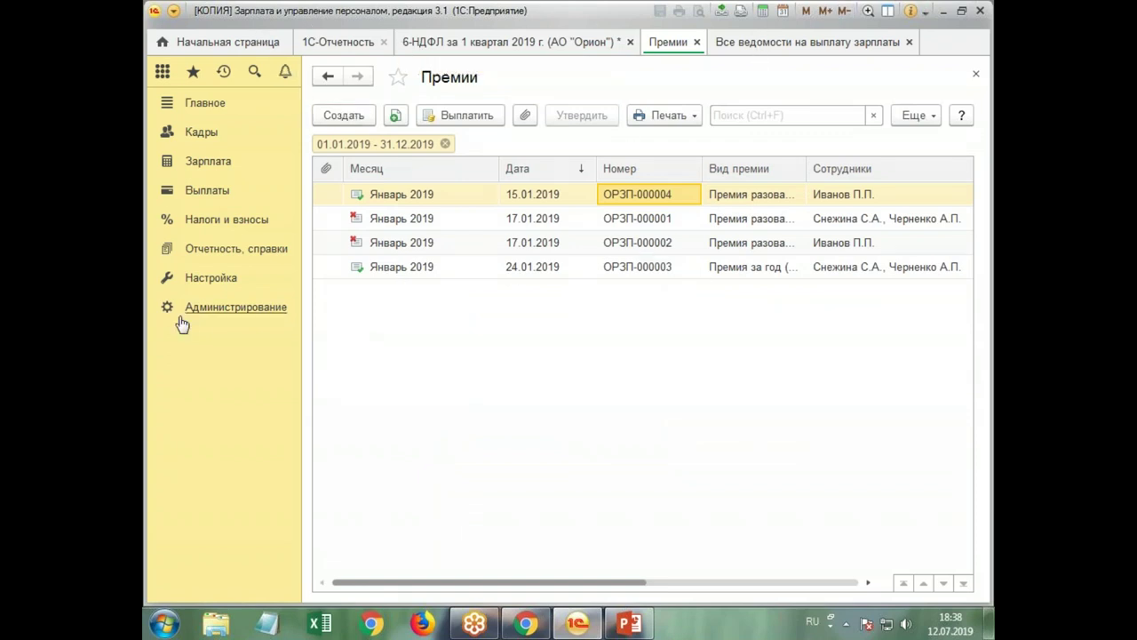
pyautogui.click(240, 278)
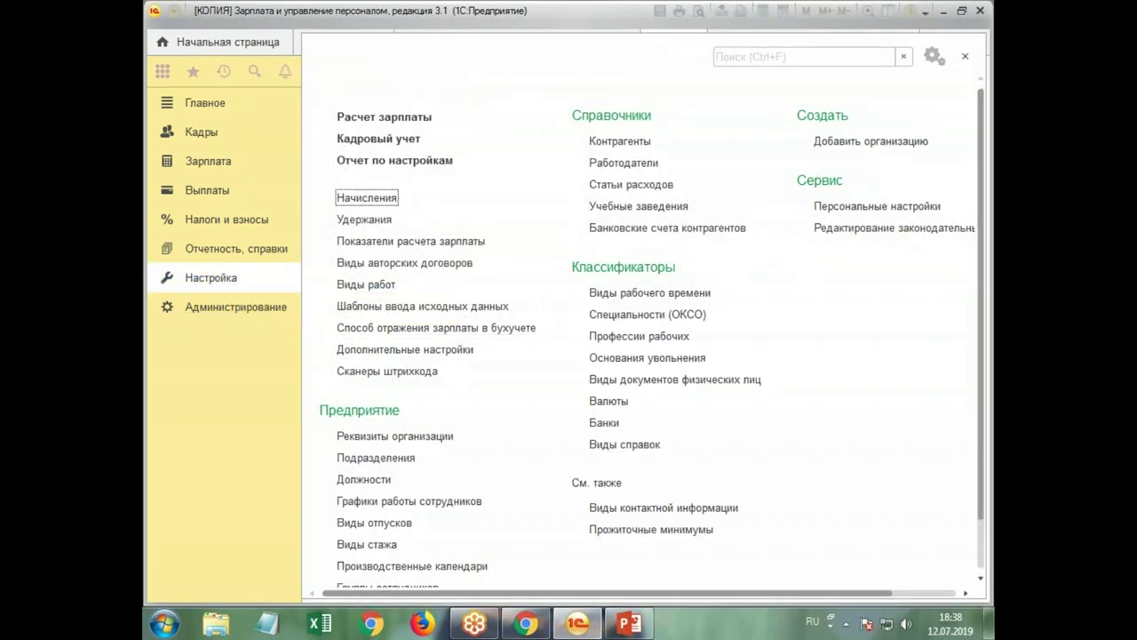
pyautogui.click(366, 198)
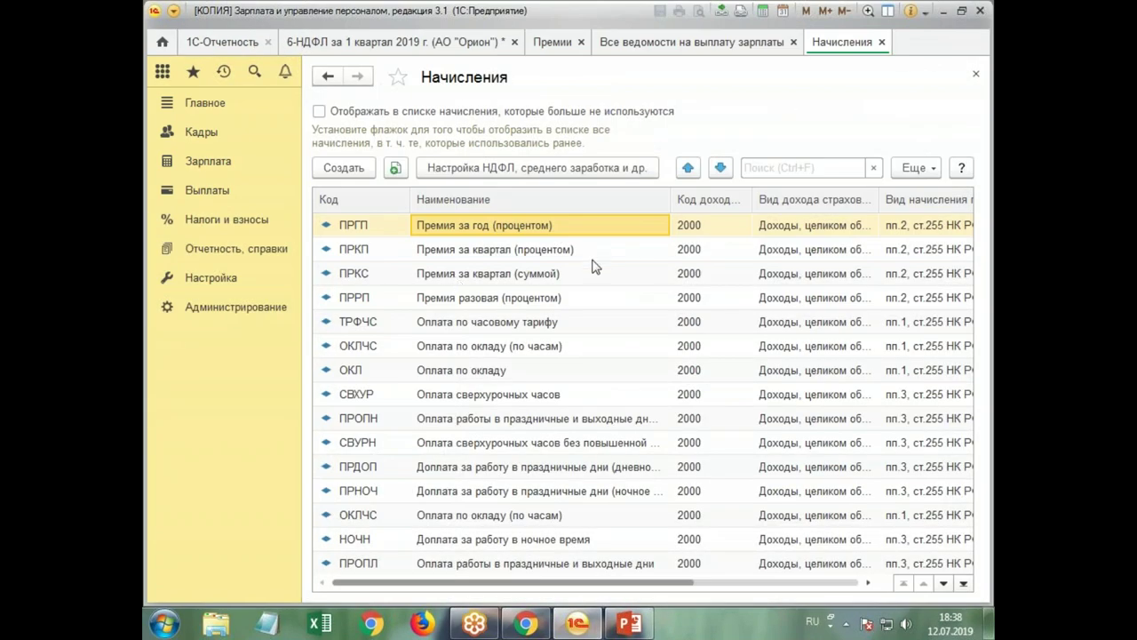
pyautogui.scroll(-10, 592, 262)
pyautogui.scroll(7, 596, 427)
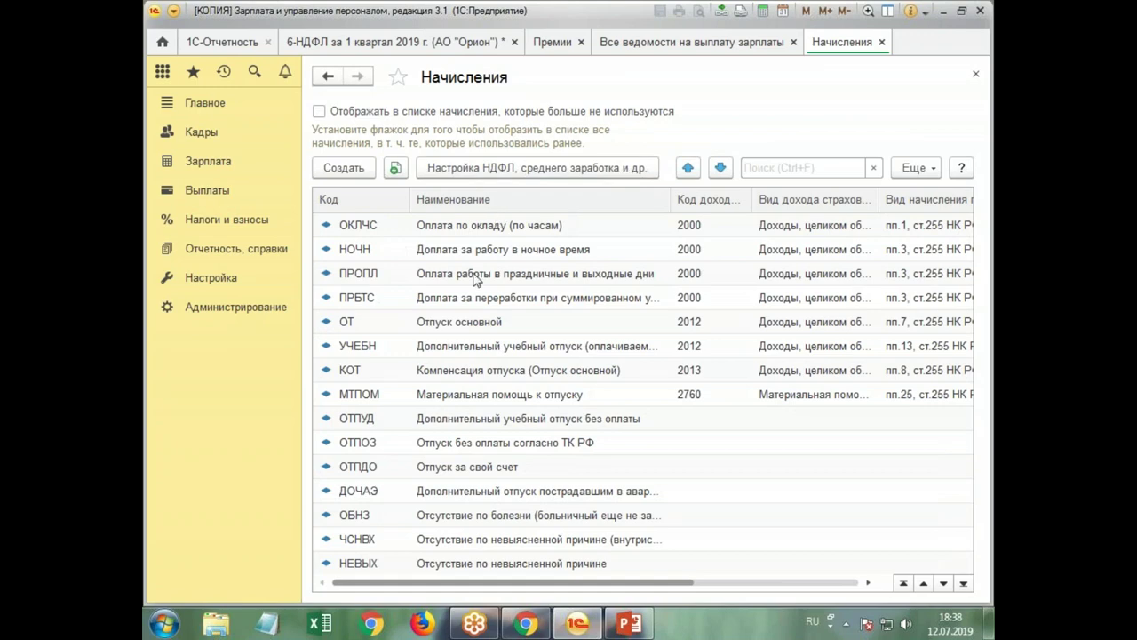
pyautogui.scroll(-10, 622, 409)
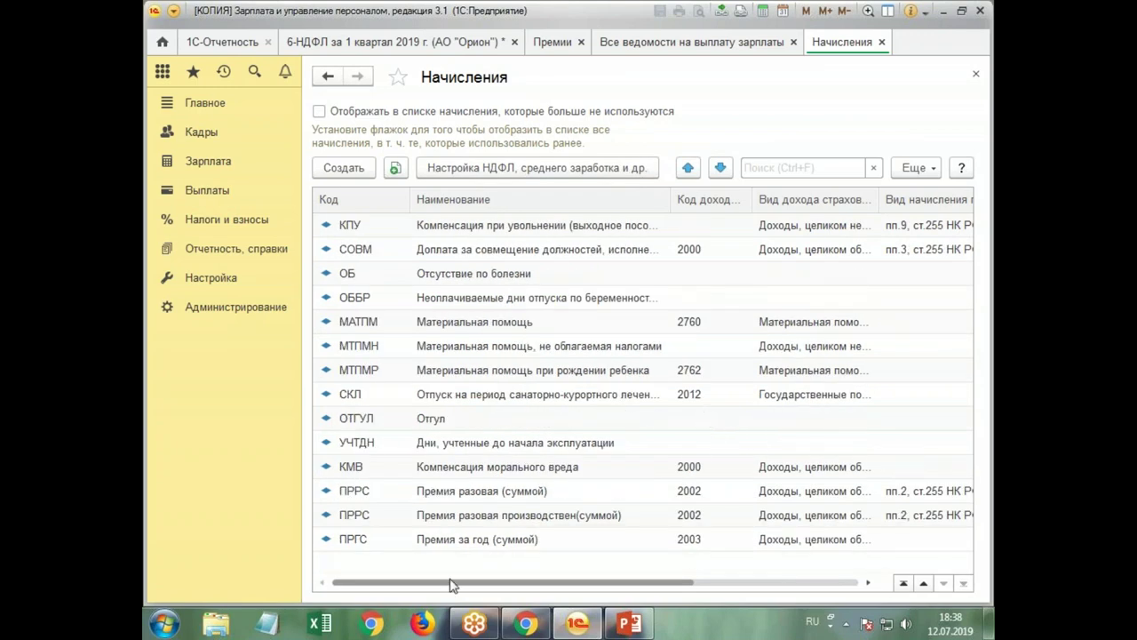
pyautogui.click(444, 492)
pyautogui.click(502, 518)
pyautogui.click(476, 496)
pyautogui.click(484, 514)
pyautogui.click(476, 496)
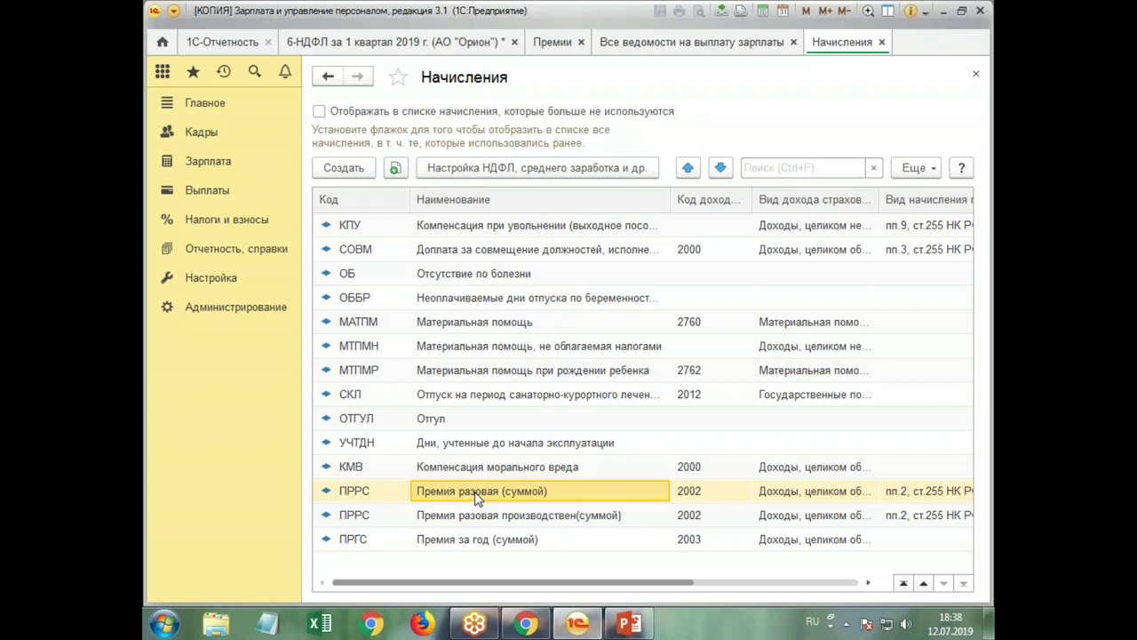
# - Check the НДФЛ income category of the accrual Премия разовая (суммой), then save and close it
pyautogui.doubleClick(476, 496)
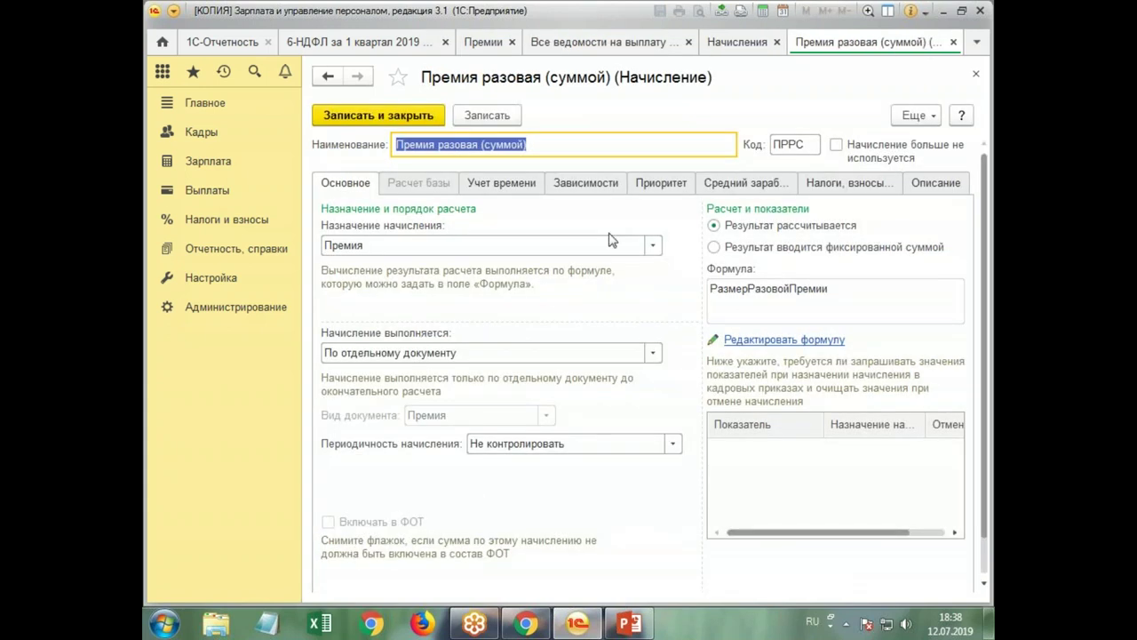
pyautogui.click(842, 187)
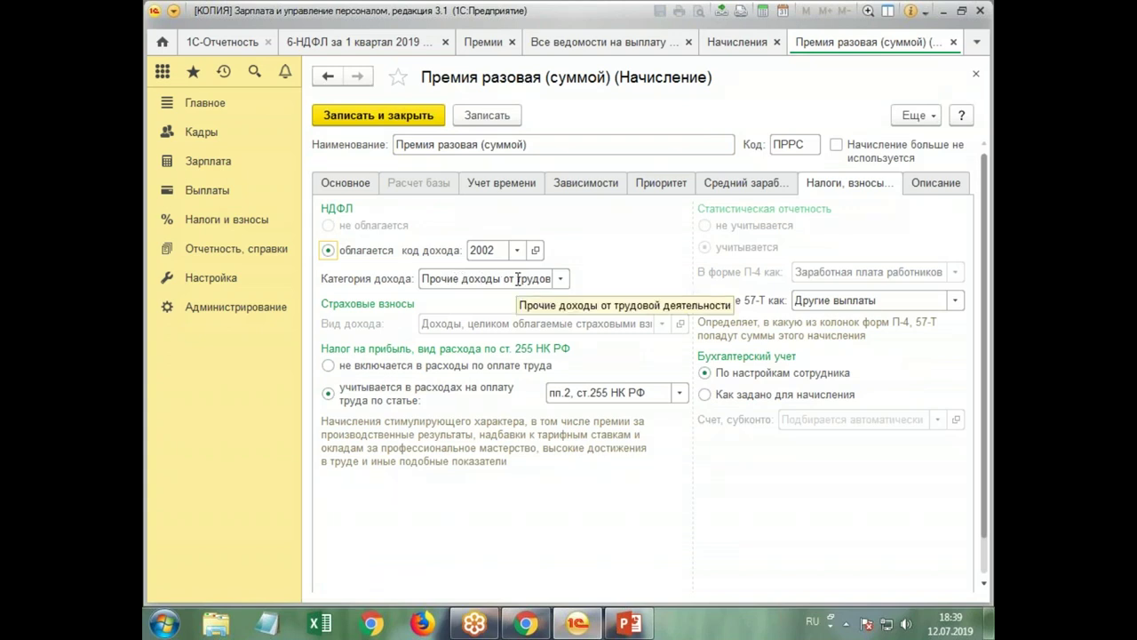
pyautogui.click(389, 119)
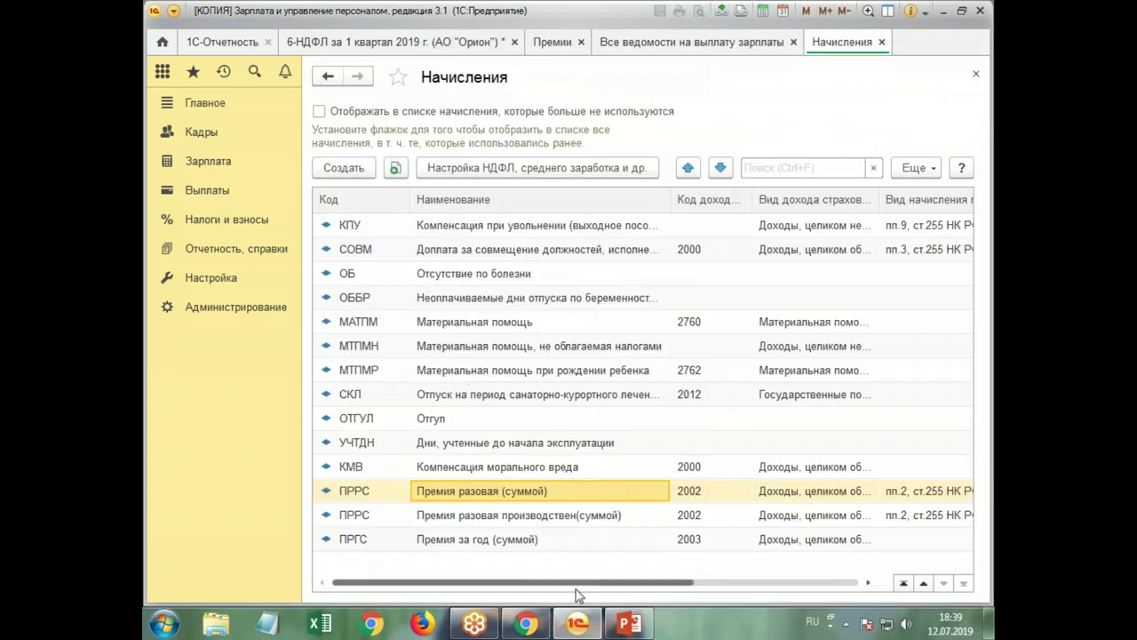
# - Check the НДФЛ income category of the accrual Премия разовая производствен(суммой), then save and close it
pyautogui.click(509, 517)
pyautogui.doubleClick(508, 516)
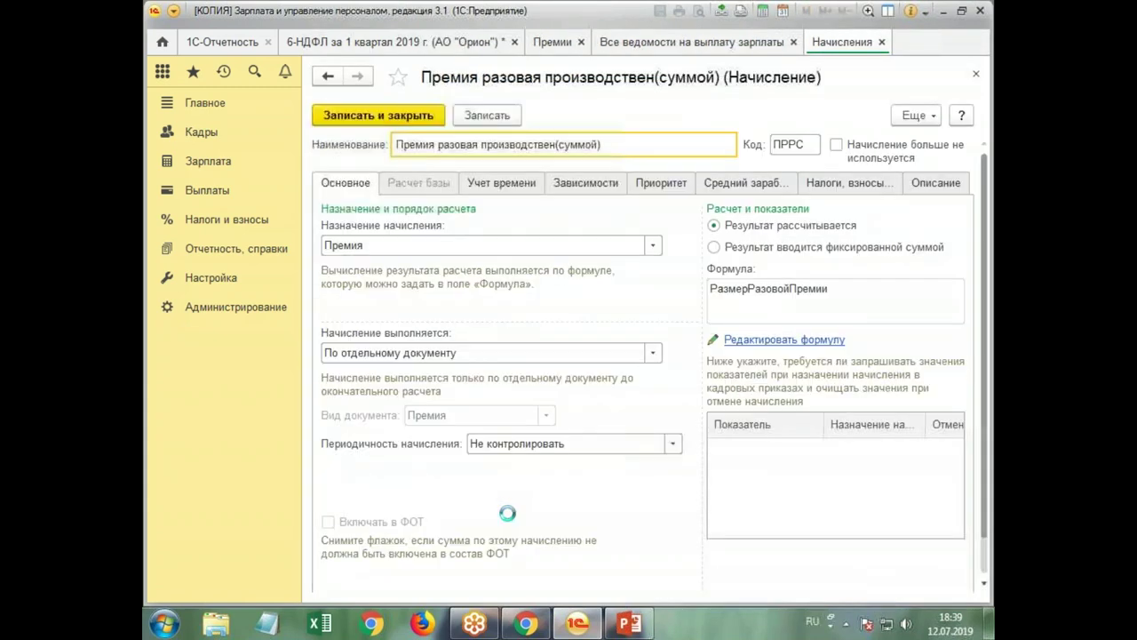
pyautogui.click(845, 184)
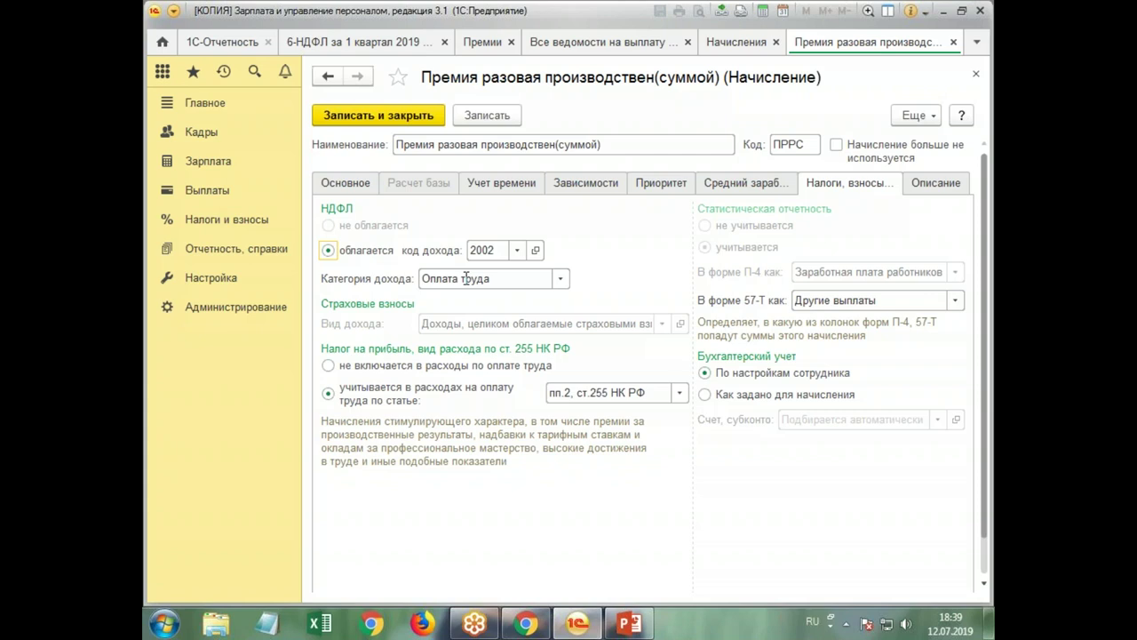
pyautogui.click(378, 116)
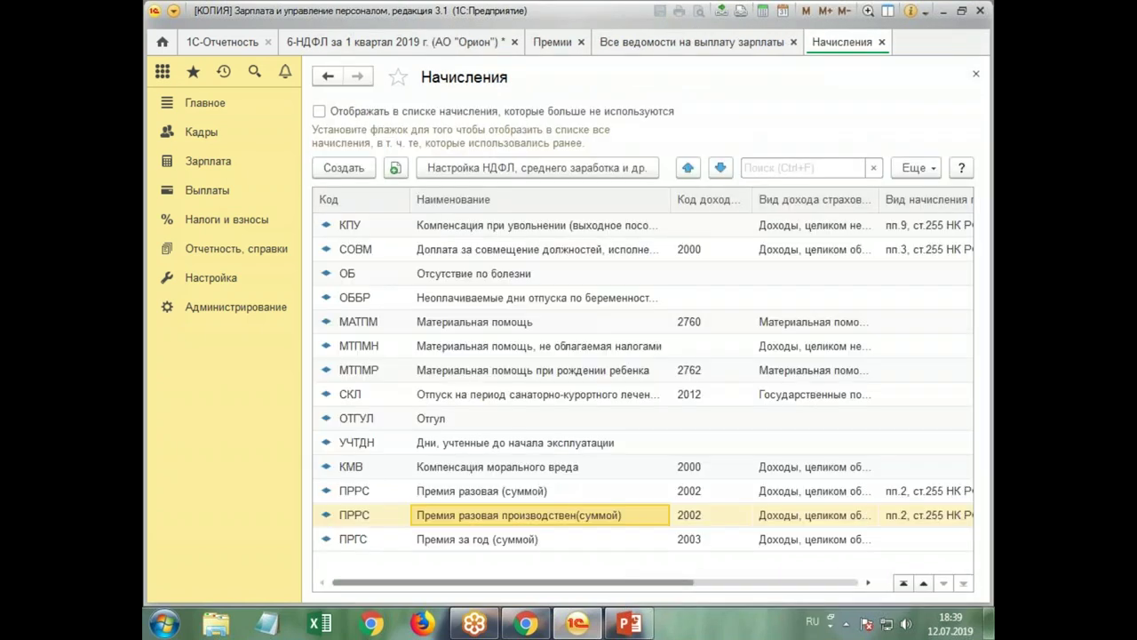
# - In the Премии list, open the one-time bonus document dated 15.01.2019 and set its payment date to 05.02.2019
pyautogui.click(547, 42)
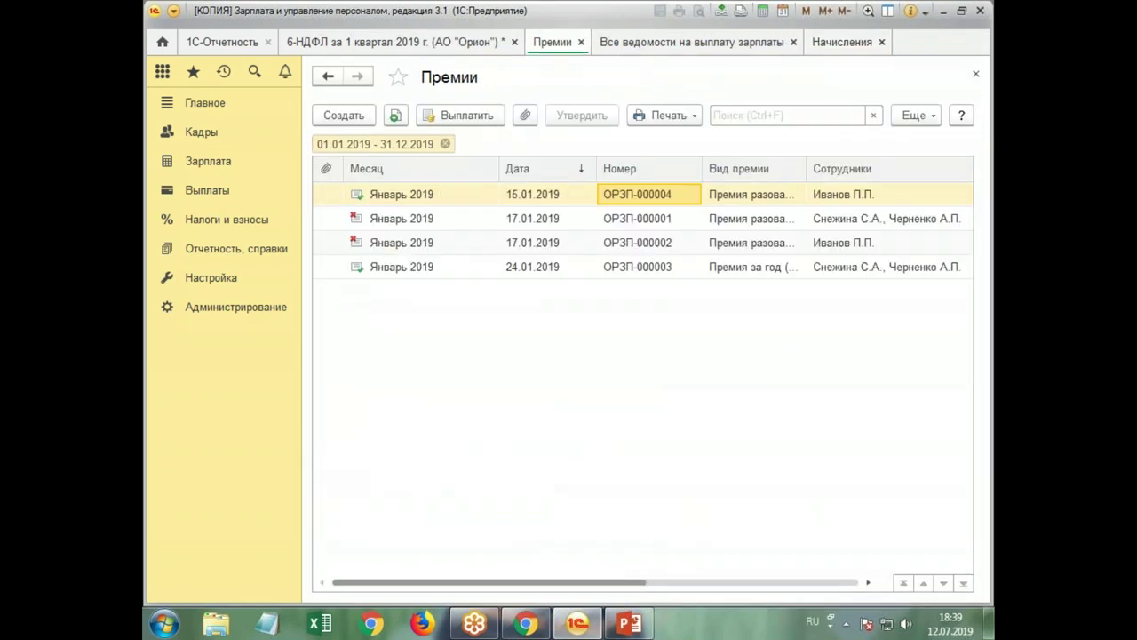
pyautogui.doubleClick(520, 267)
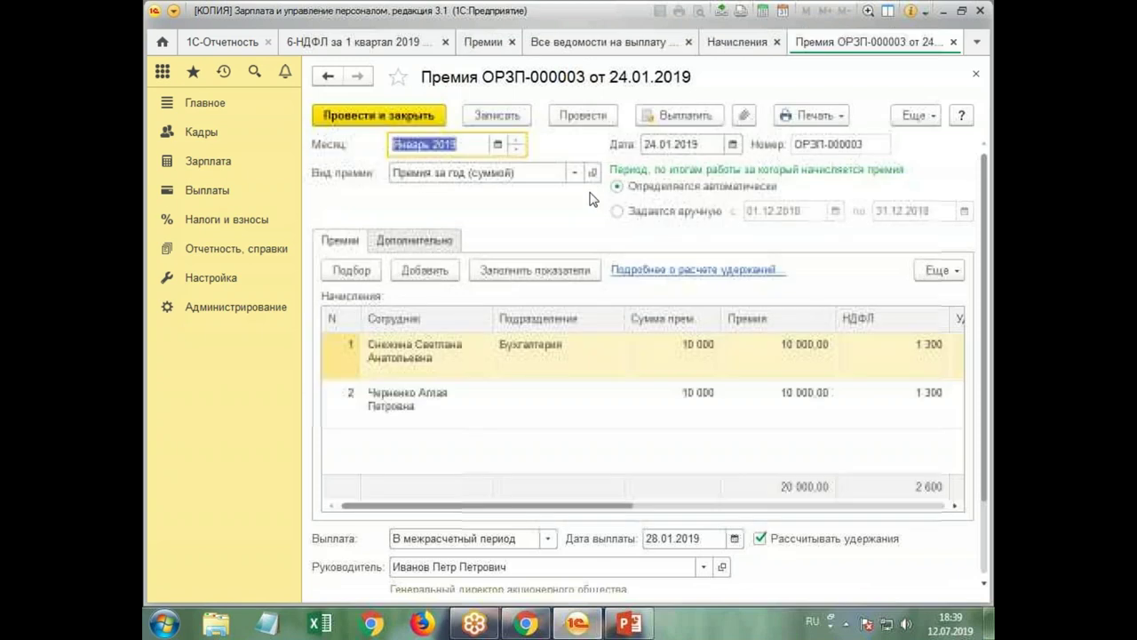
pyautogui.click(976, 74)
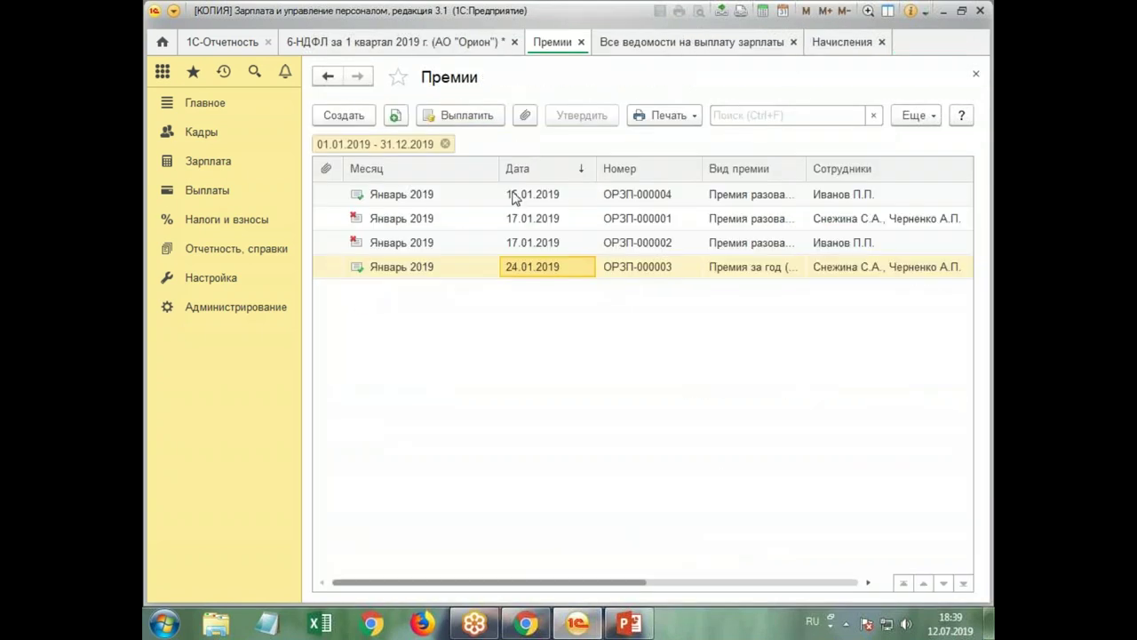
pyautogui.click(444, 199)
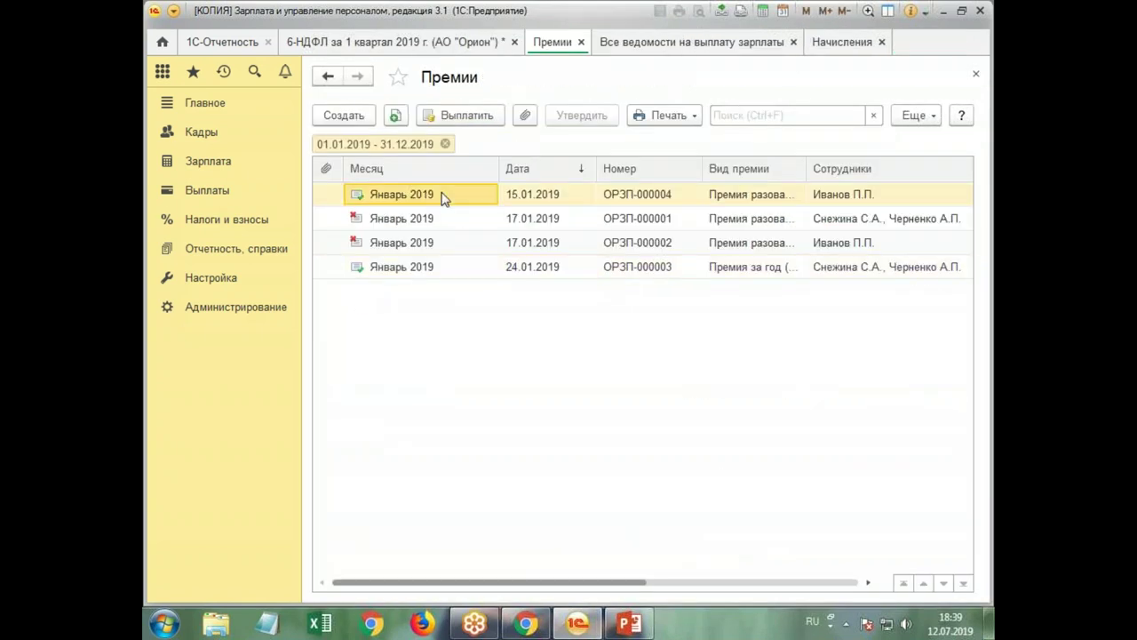
pyautogui.doubleClick(444, 199)
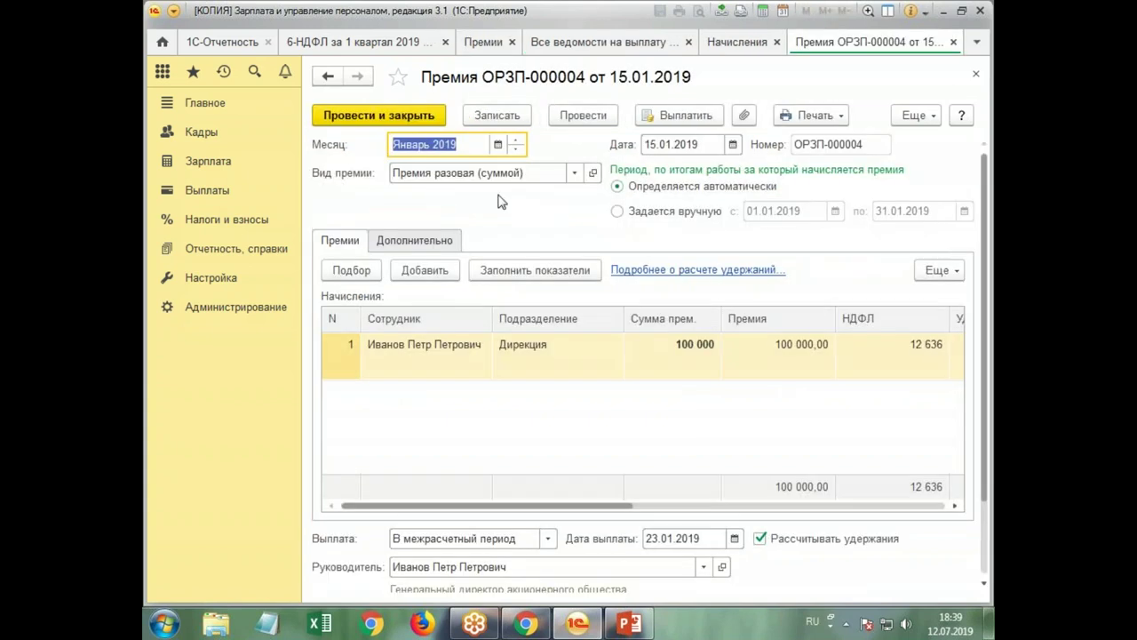
pyautogui.click(660, 542)
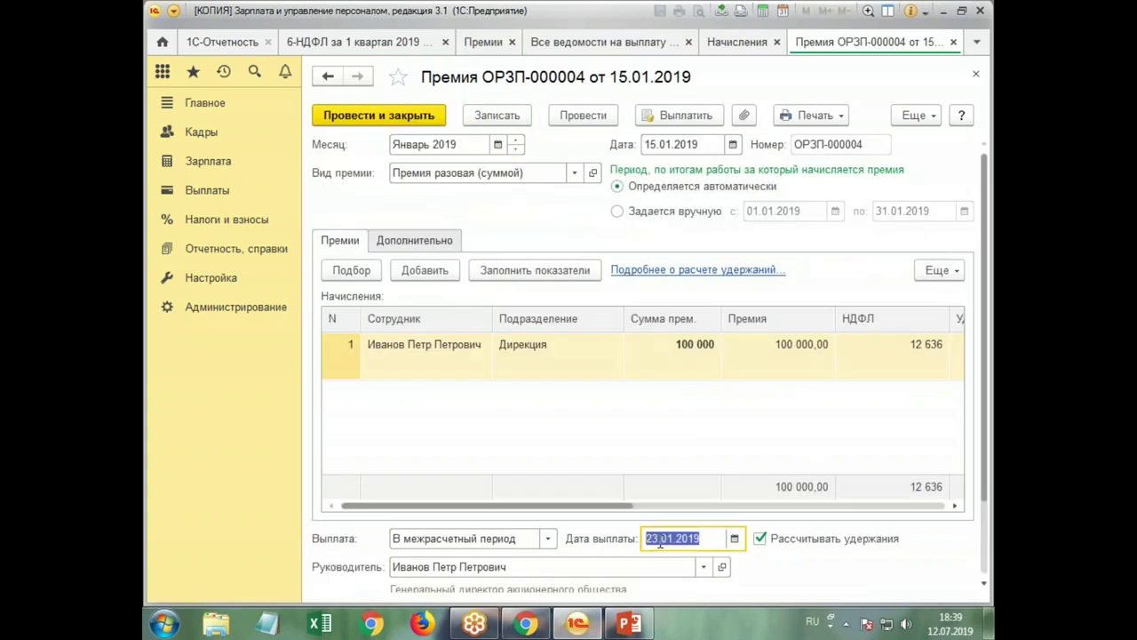
pyautogui.write('05.02')
pyautogui.press('Tab')
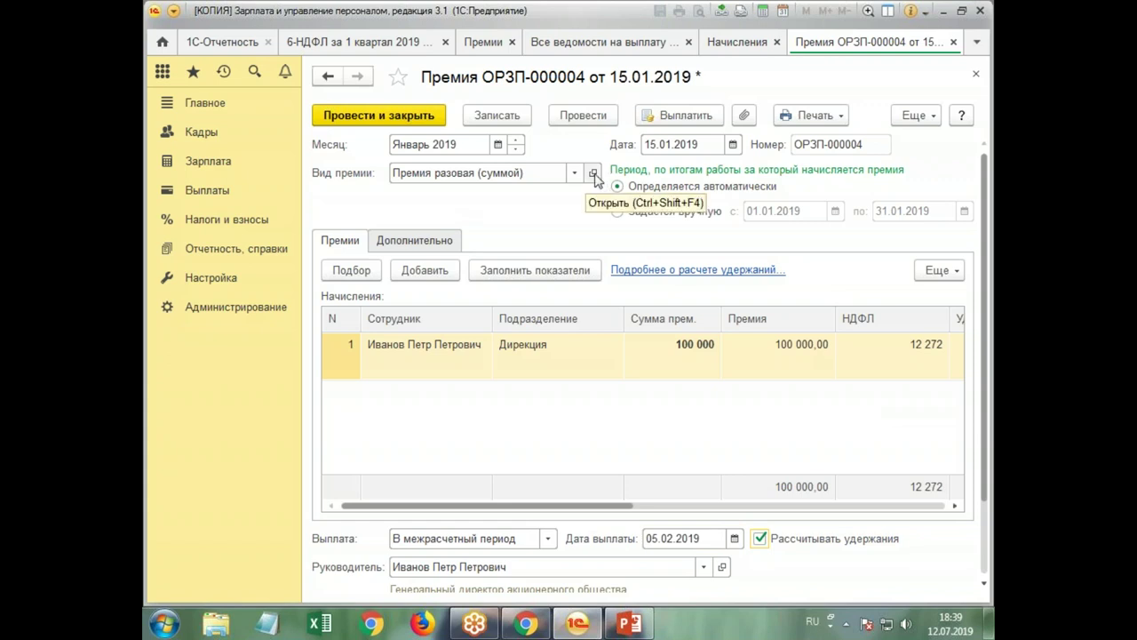
# - Check the income category of the document's bonus type, then post and close the 15.01.2019 bonus document
pyautogui.click(593, 173)
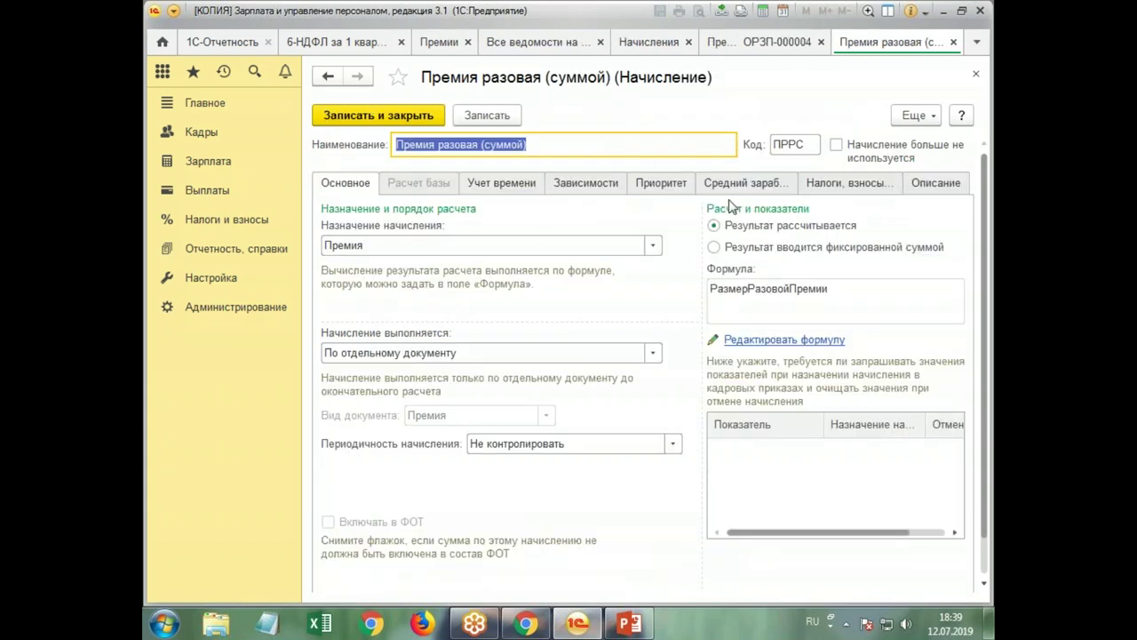
pyautogui.click(866, 184)
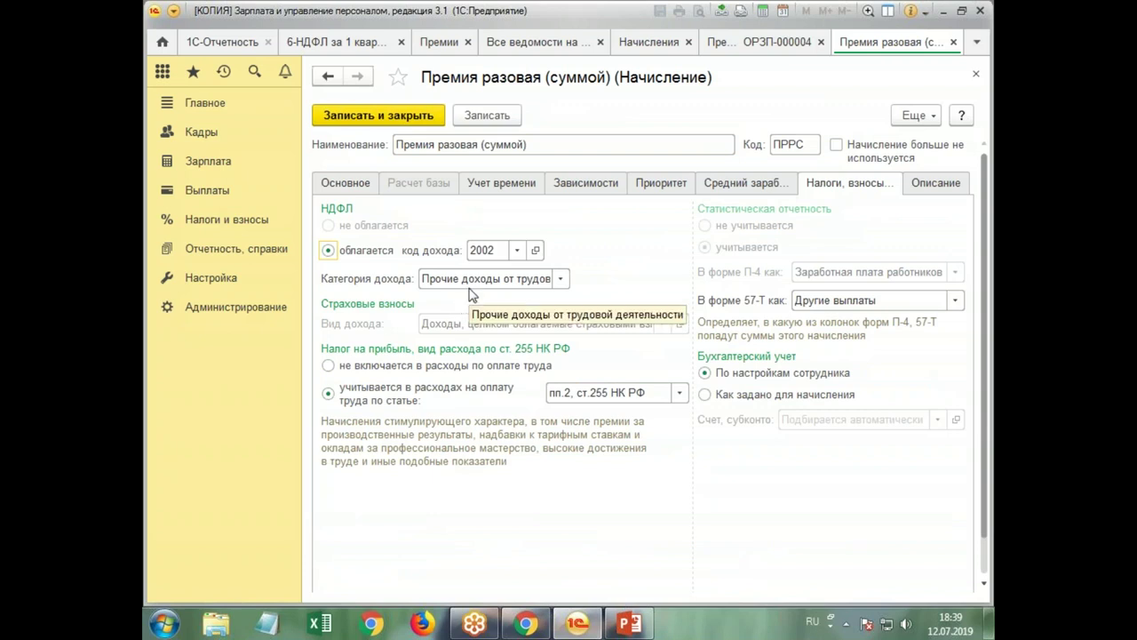
pyautogui.click(381, 115)
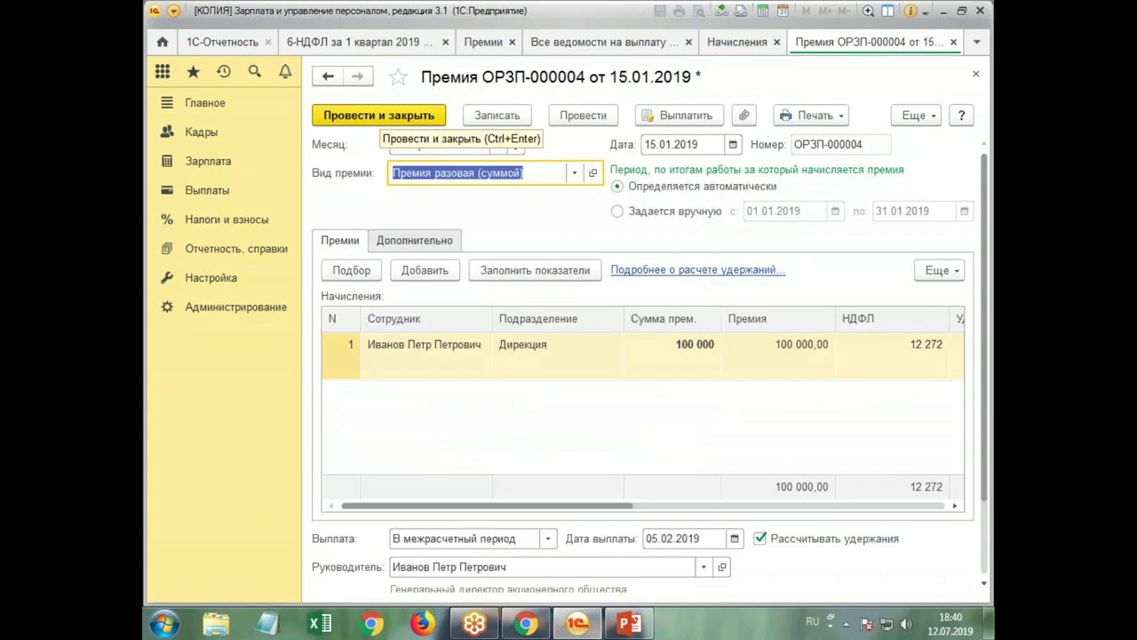
pyautogui.click(381, 115)
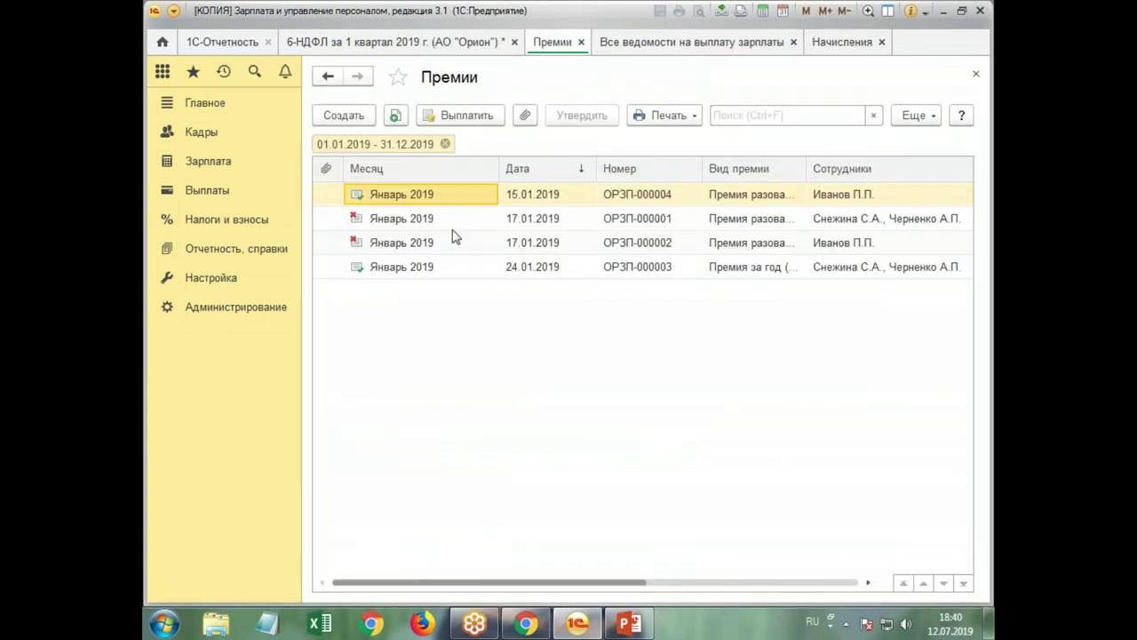
# - Copy the 15.01.2019 bonus document and set the copy's bonus type to Премия разовая производствен(суммой)
pyautogui.rightClick(444, 194)
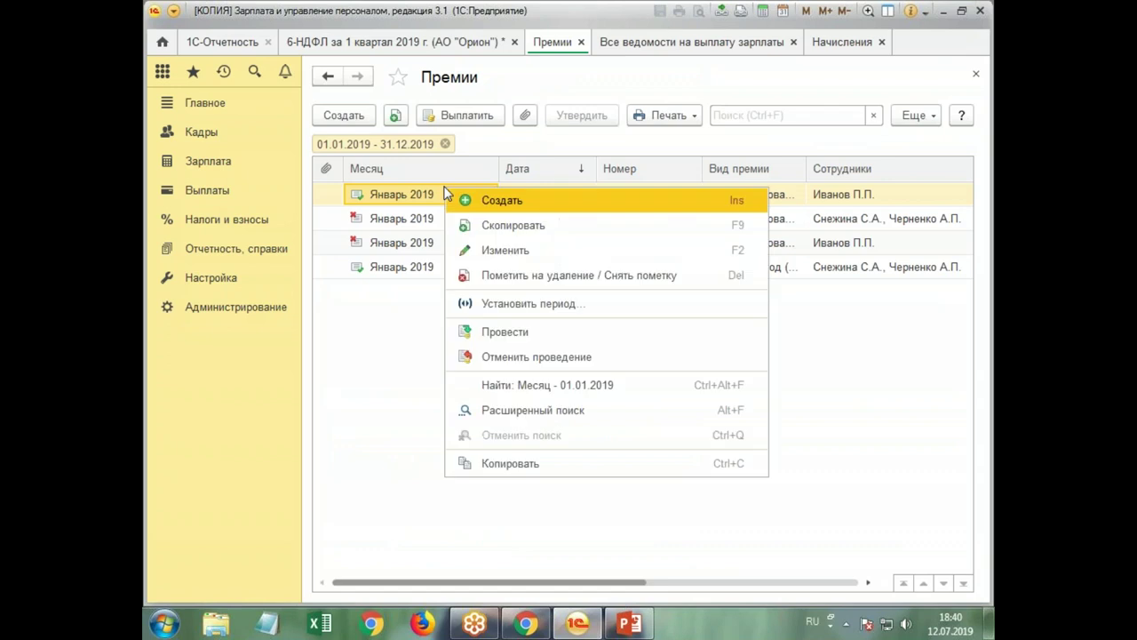
pyautogui.click(513, 226)
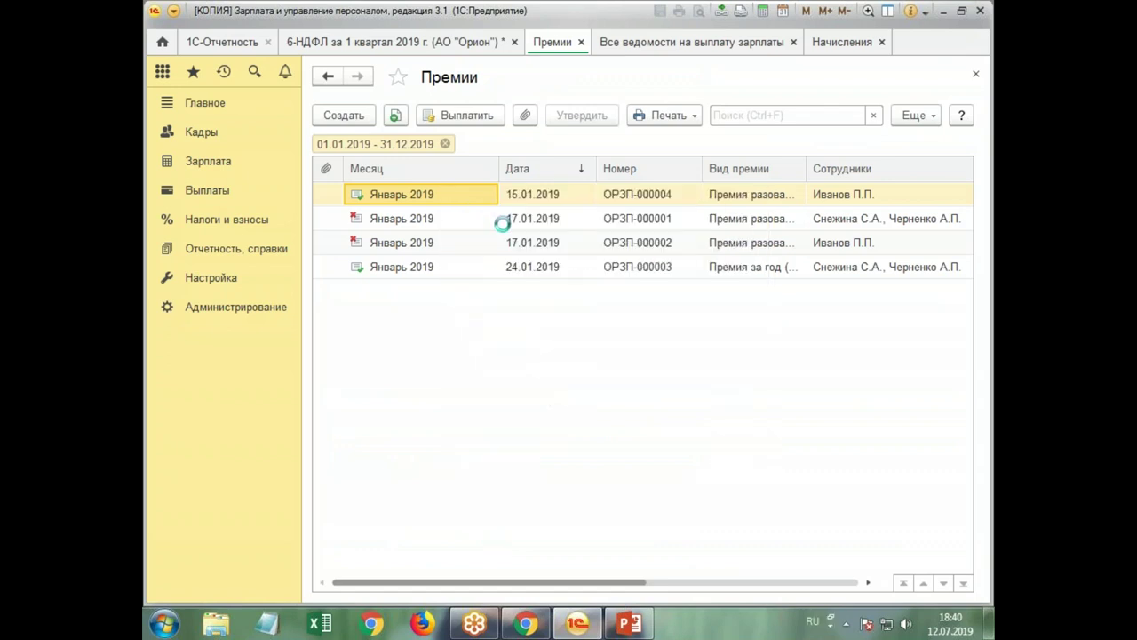
pyautogui.click(546, 173)
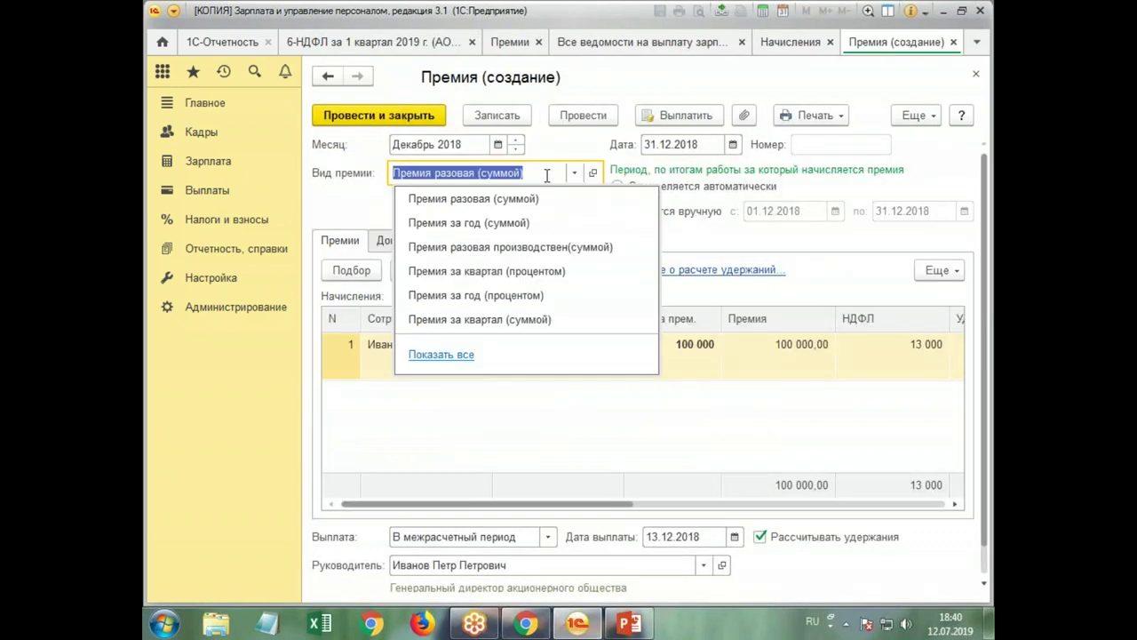
pyautogui.click(498, 247)
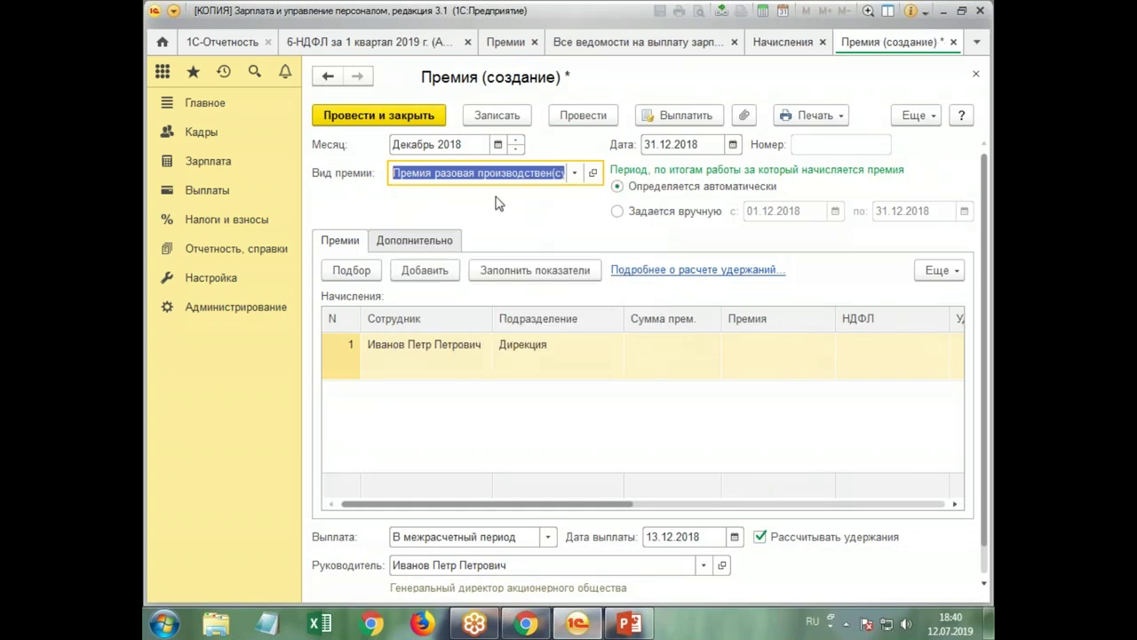
# - Check the income category on the taxes page of the new document's bonus type, then save and close the accrual
pyautogui.click(592, 174)
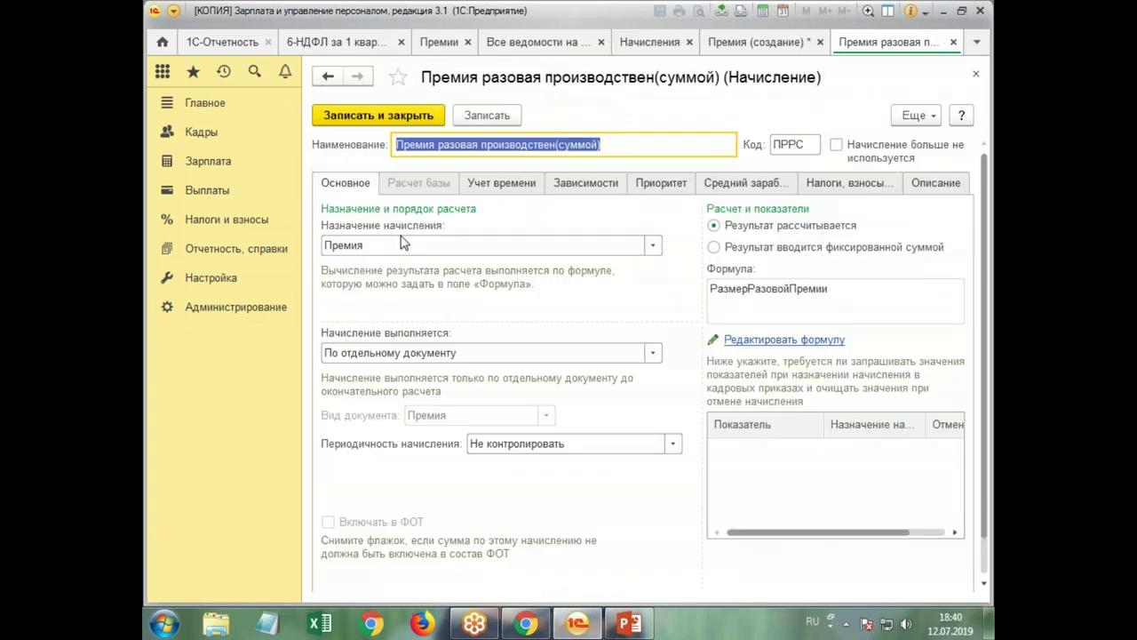
pyautogui.click(844, 184)
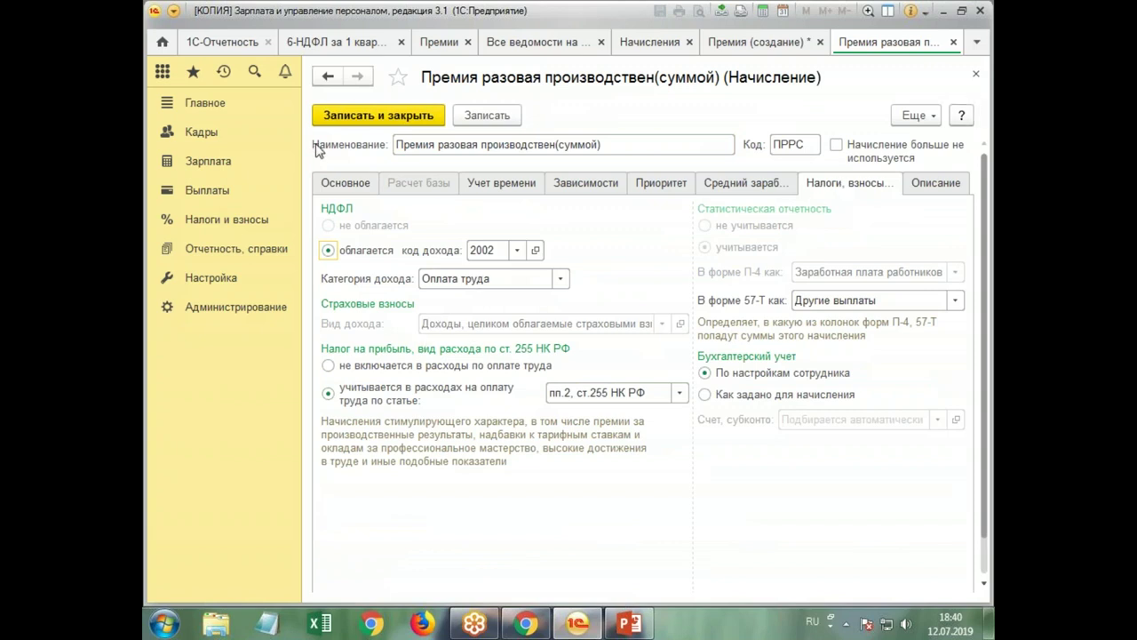
pyautogui.click(373, 115)
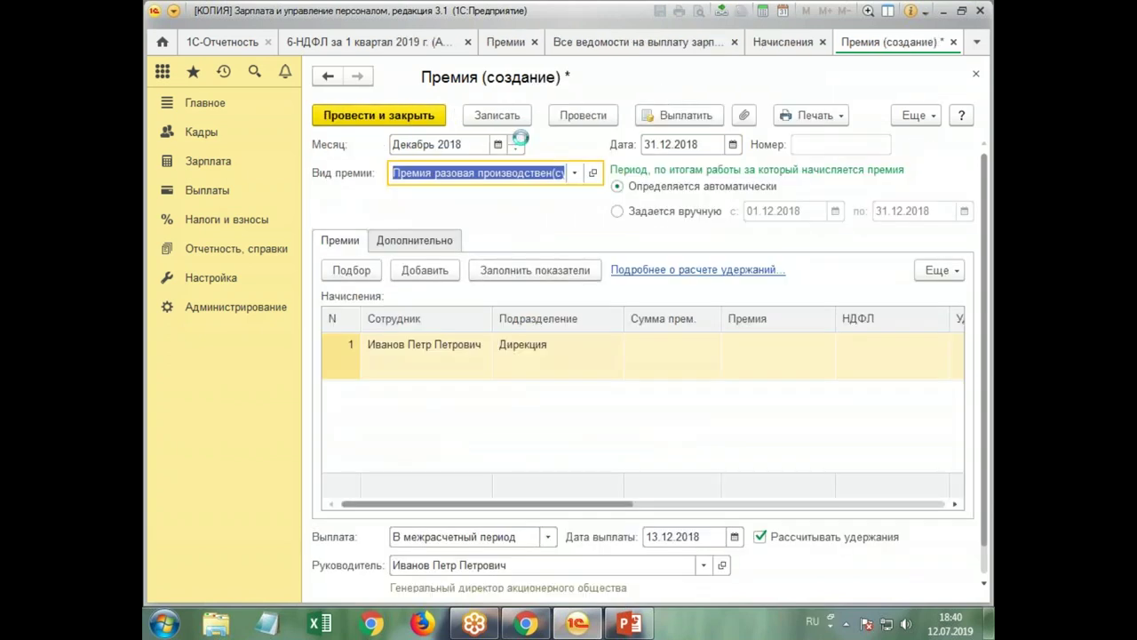
# - Set the new bonus document's month to Январь 2019 and its date to 15.01.2019
pyautogui.click(515, 140)
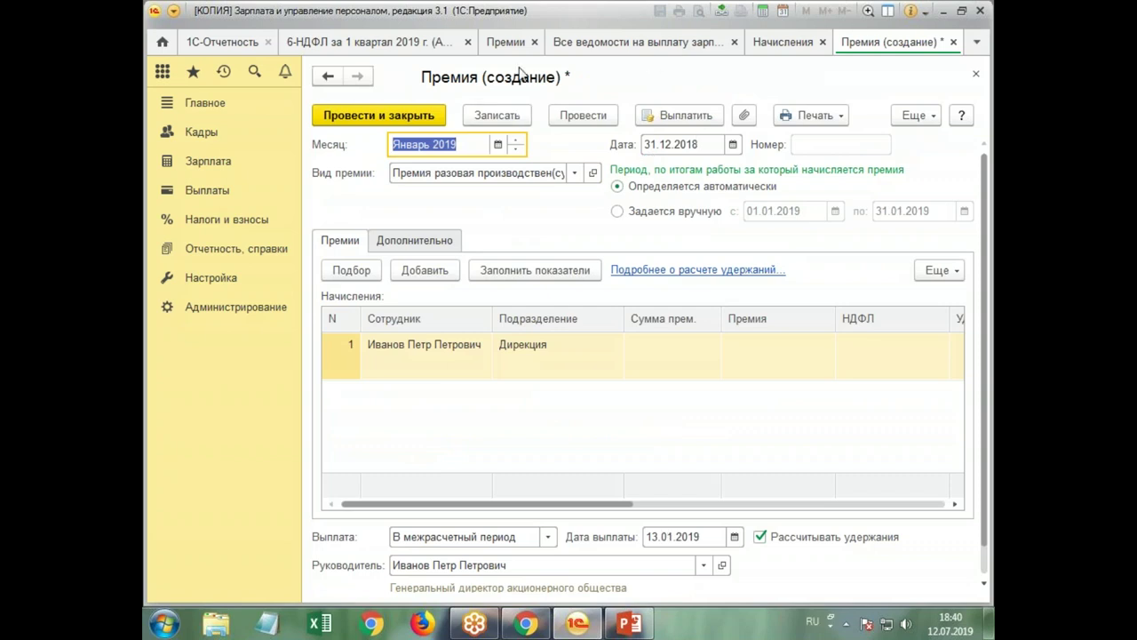
pyautogui.click(515, 44)
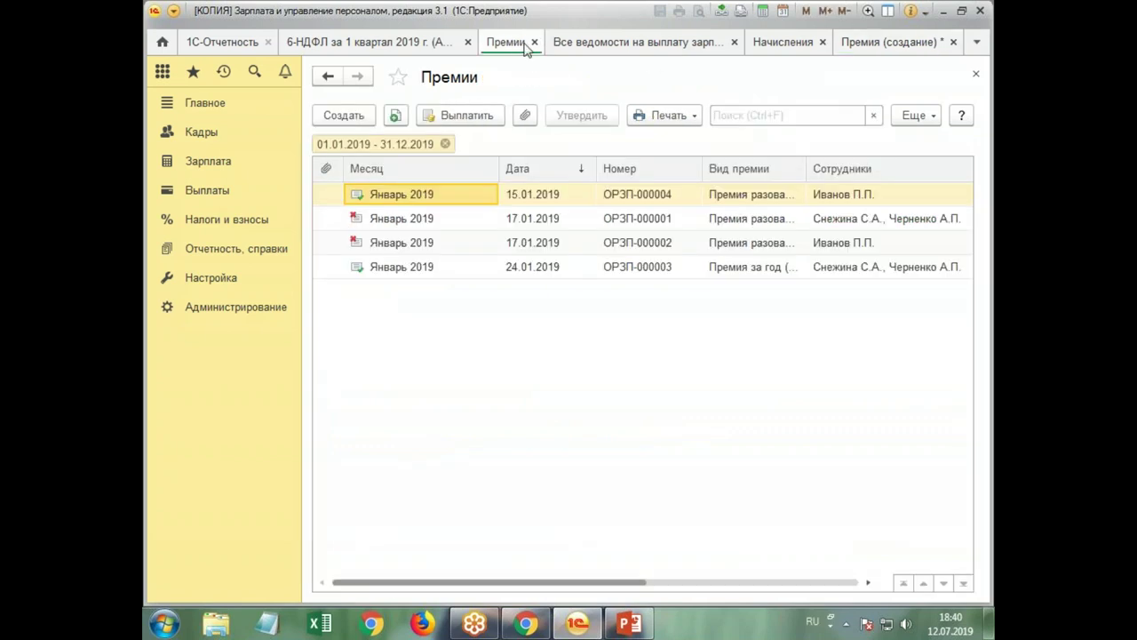
pyautogui.click(896, 44)
pyautogui.press('Tab')
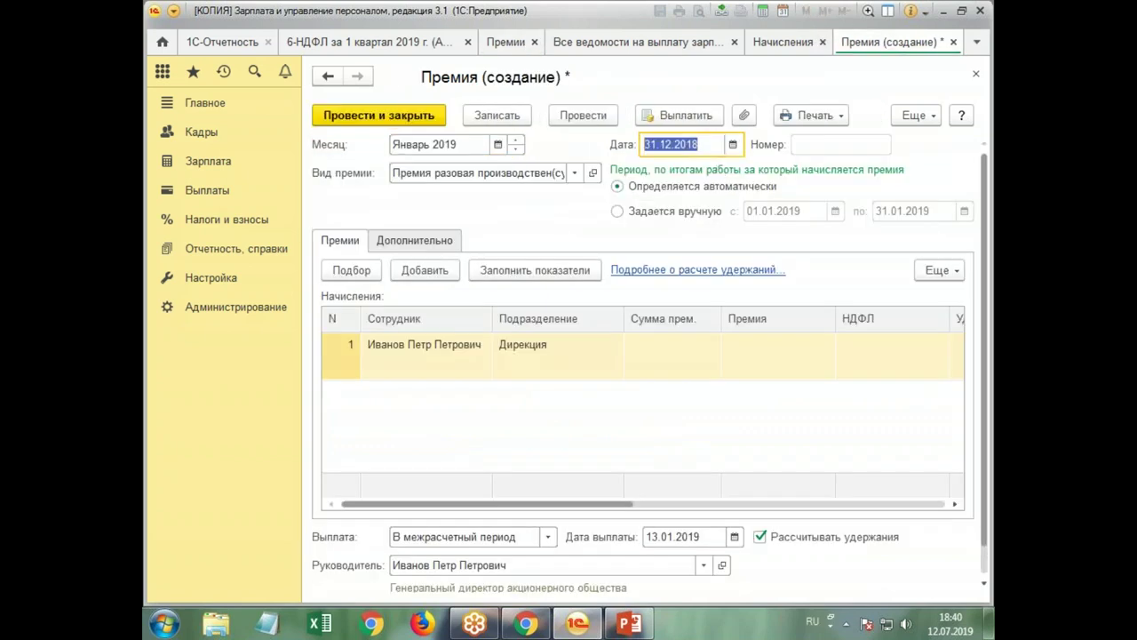
pyautogui.write('15012019')
pyautogui.press('Tab')
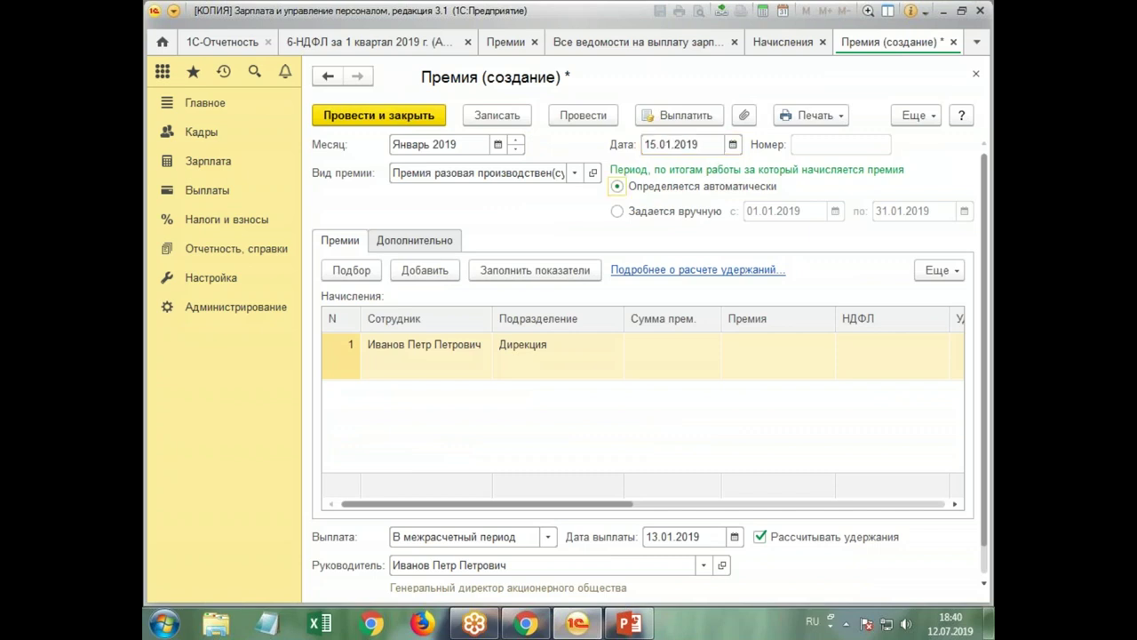
# - Replace the employee in the bonus row with the first listed guard from Охрана and set the bonus amount to 50 000
pyautogui.click(438, 348)
pyautogui.click(439, 348)
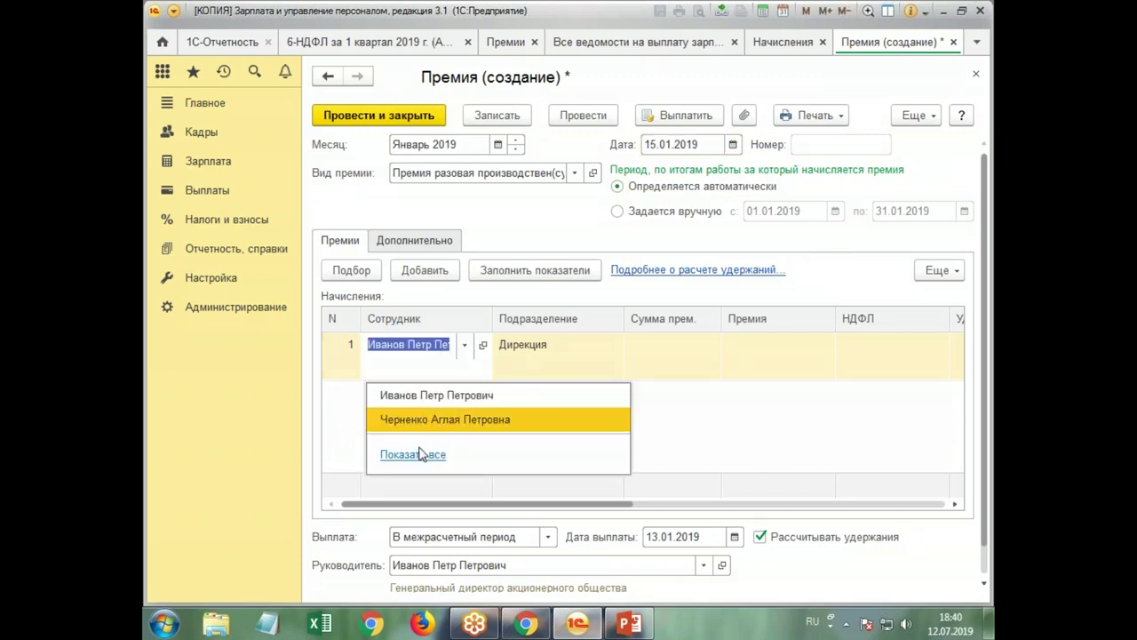
pyautogui.press('F4')
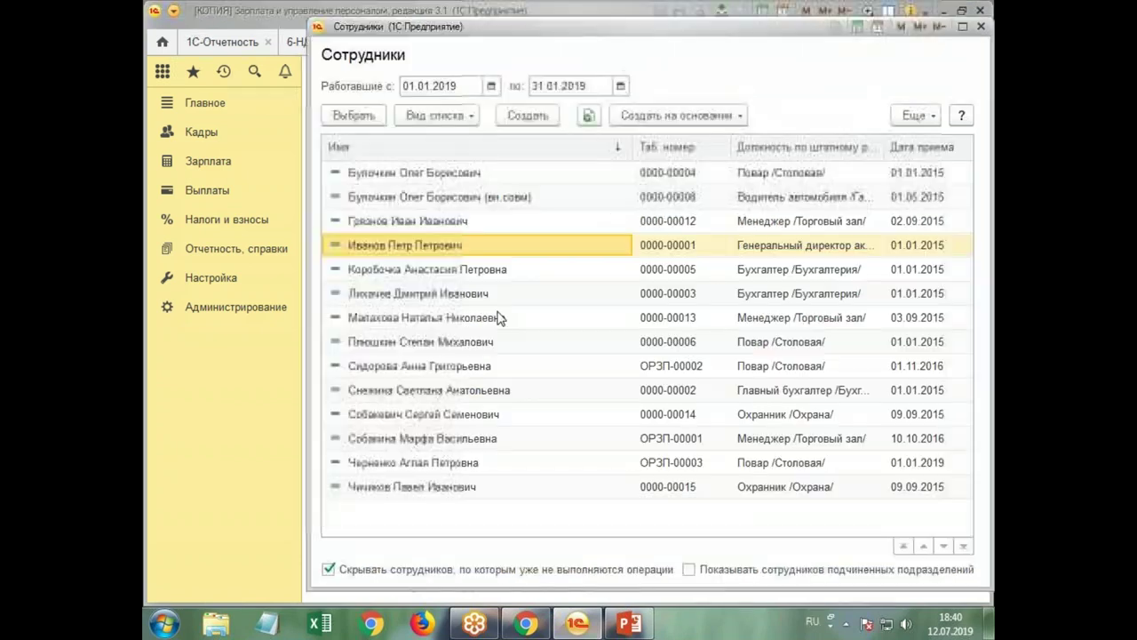
pyautogui.doubleClick(453, 414)
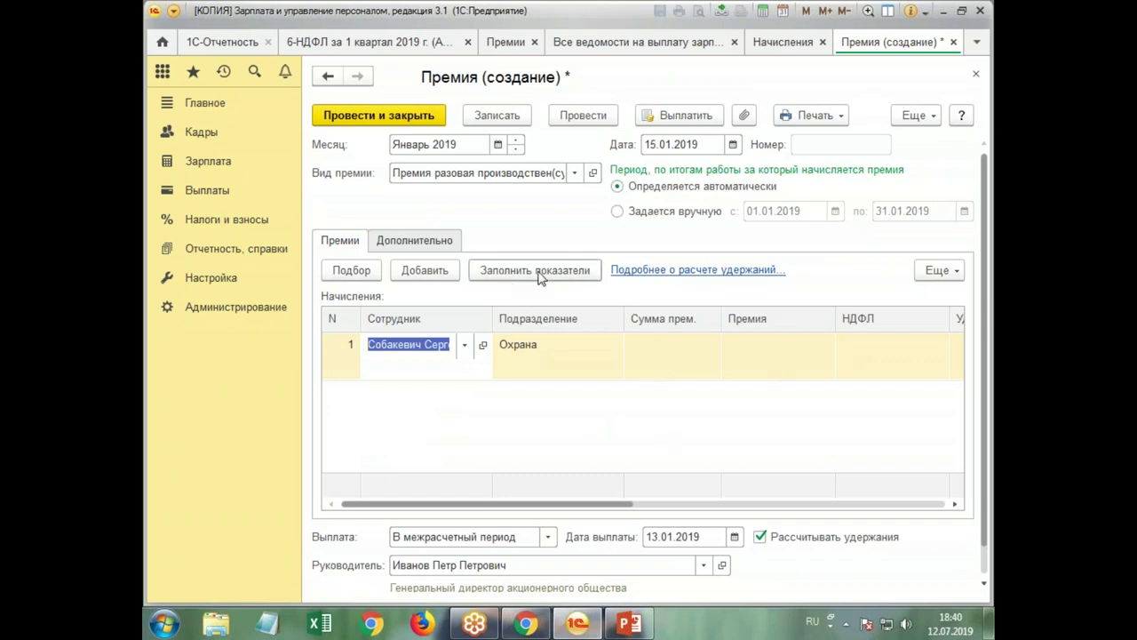
pyautogui.click(672, 356)
pyautogui.write('5000')
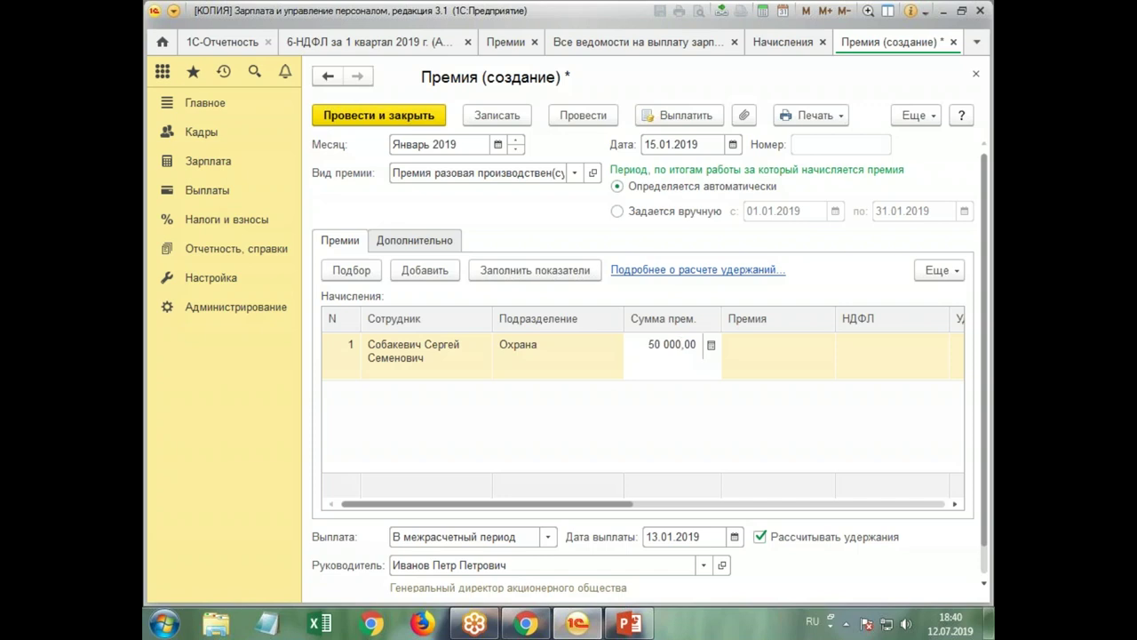
pyautogui.press('Return')
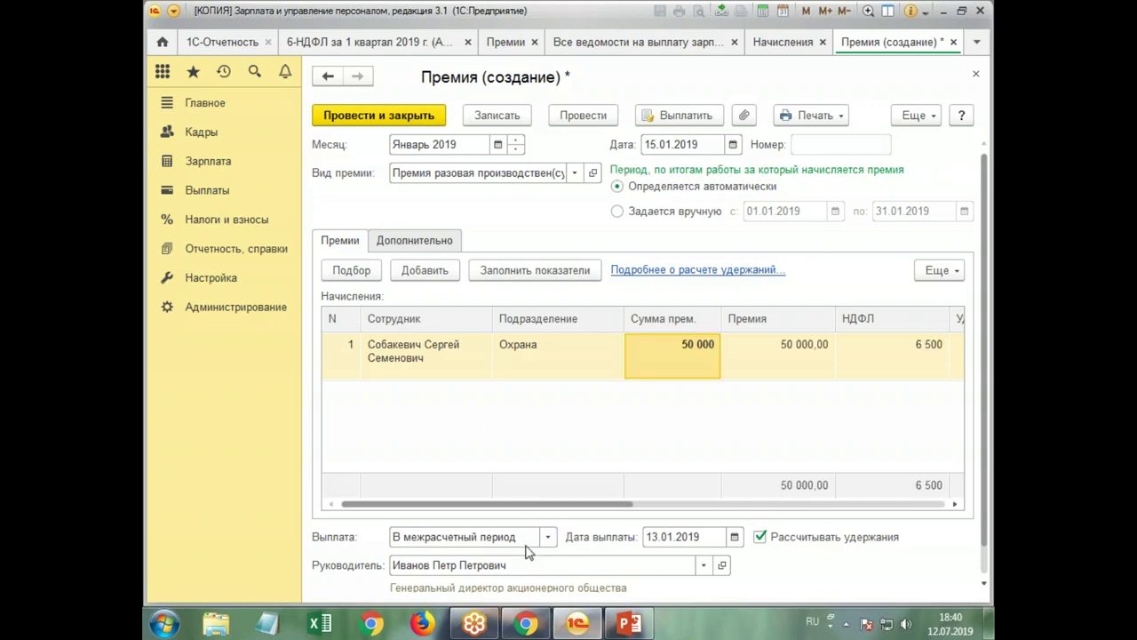
# - Set the new production bonus document's payment date to 05.02.2019
pyautogui.click(704, 536)
pyautogui.write('05.02.2019')
pyautogui.press('Tab')
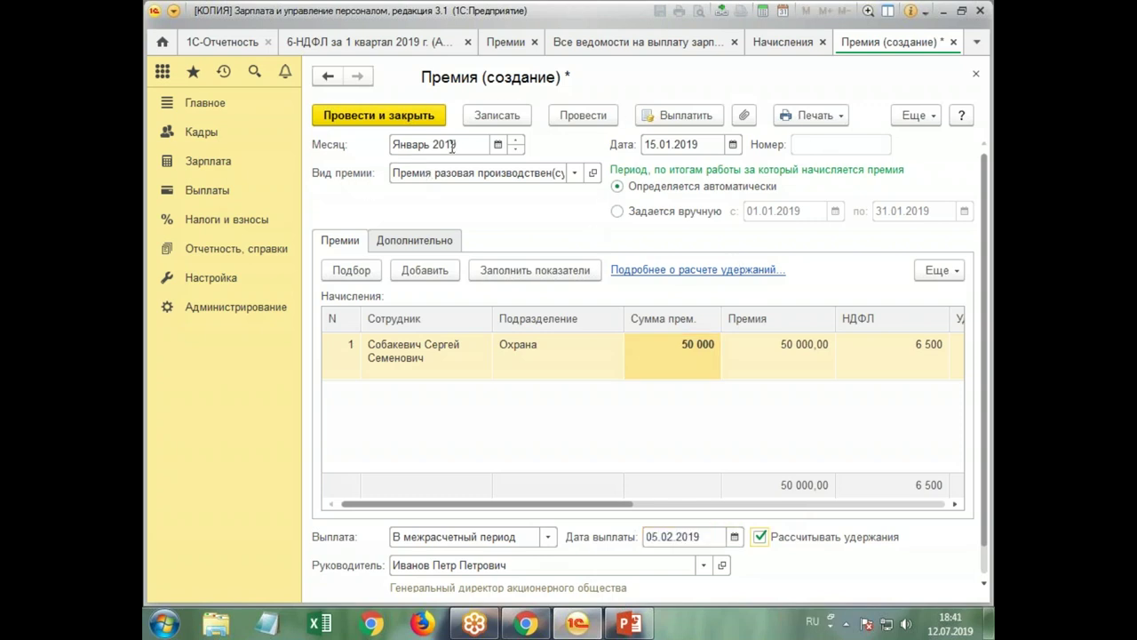
# - Cancel the posting of the three posted January 2019 payment statements, two for Премии and one for Зарплата за месяц
pyautogui.click(204, 190)
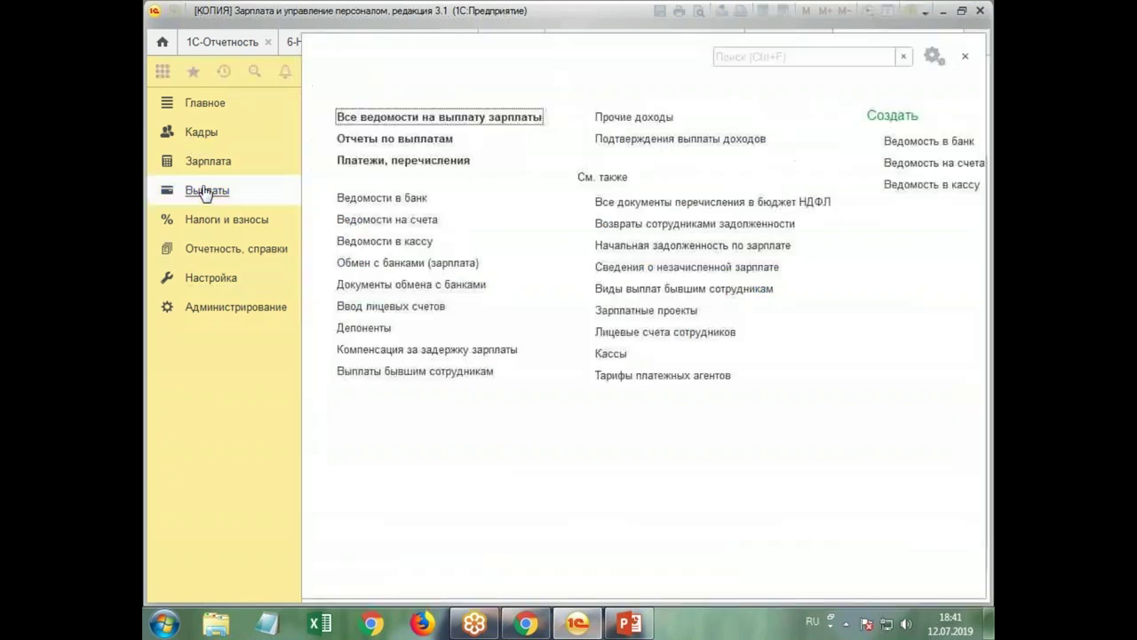
pyautogui.click(404, 123)
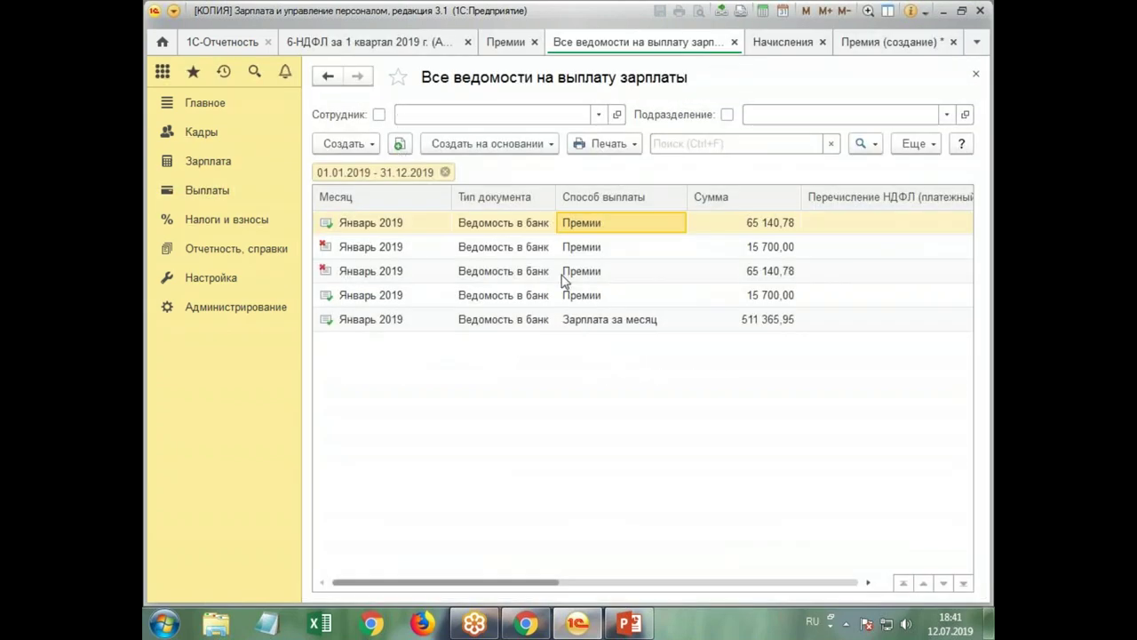
pyautogui.click(589, 299)
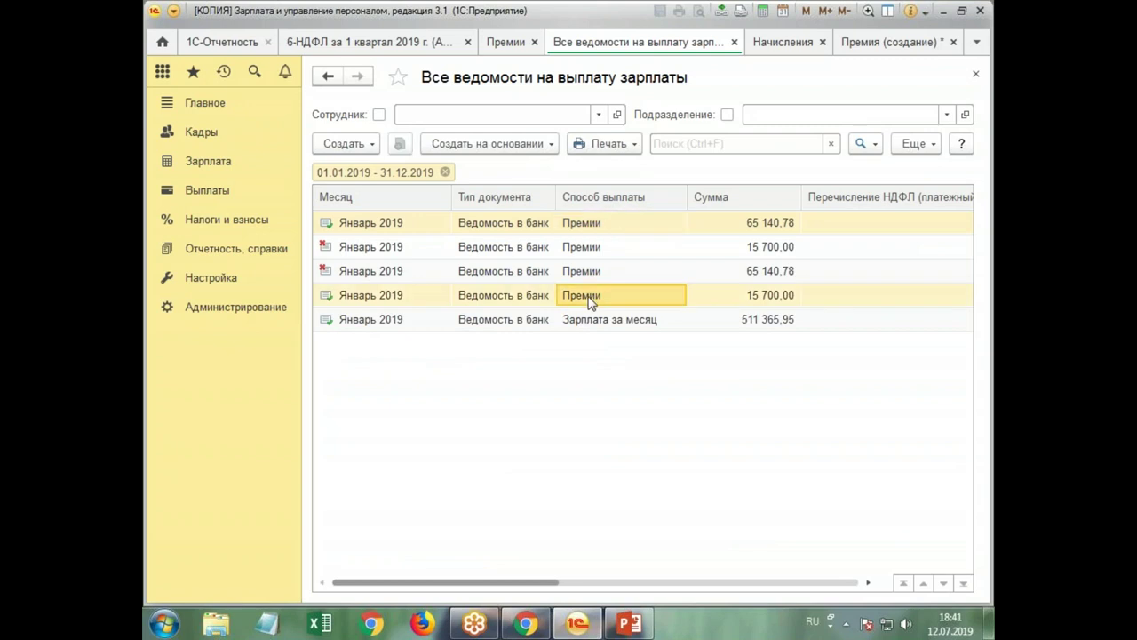
pyautogui.click(601, 325)
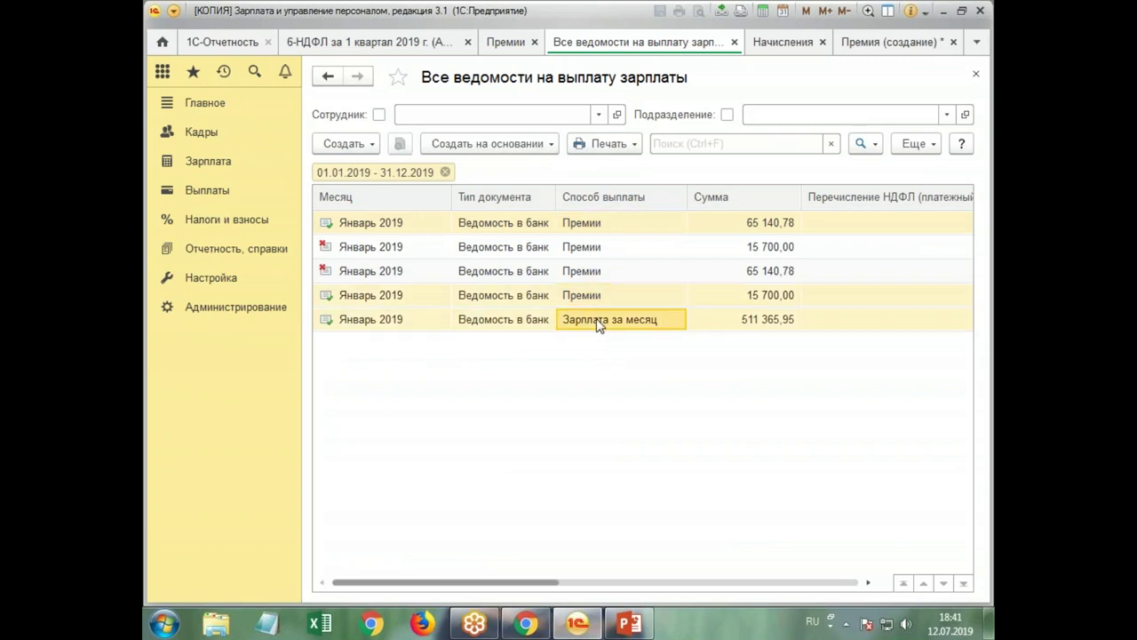
pyautogui.rightClick(608, 220)
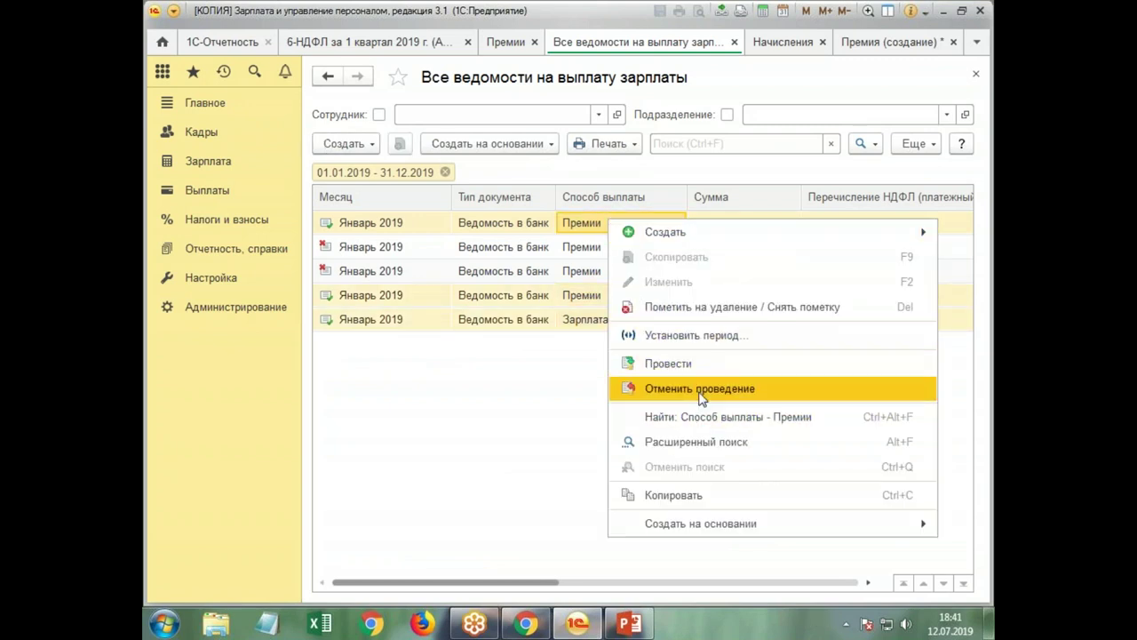
pyautogui.click(703, 389)
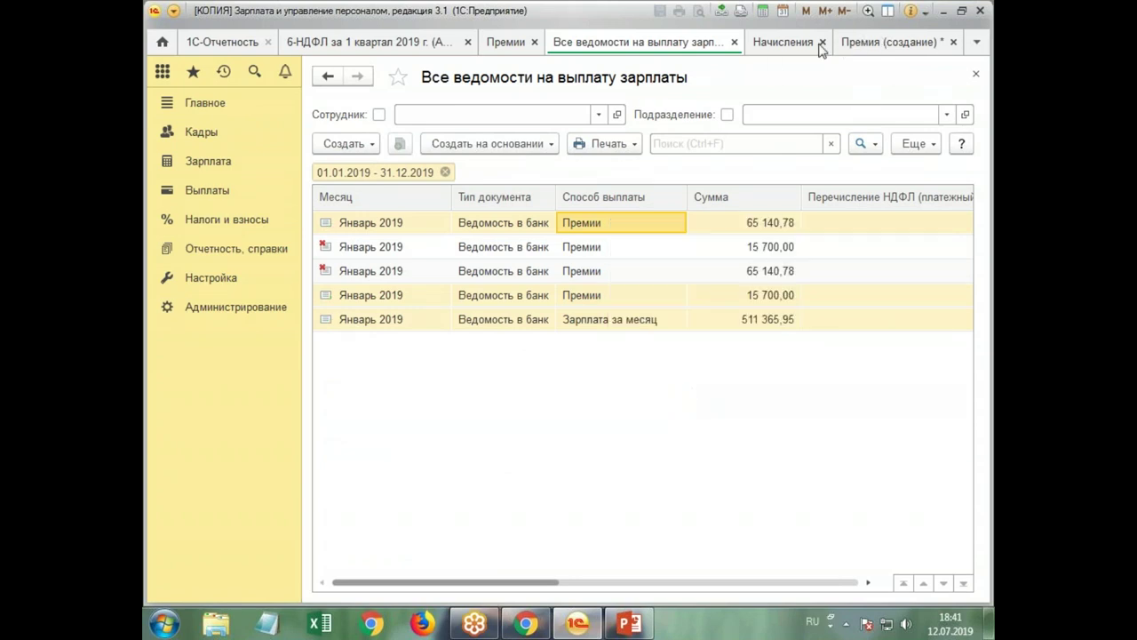
# - Save and post the new production bonus document, post its bank payment statement dated 05.02.2019, and close the document
pyautogui.click(506, 42)
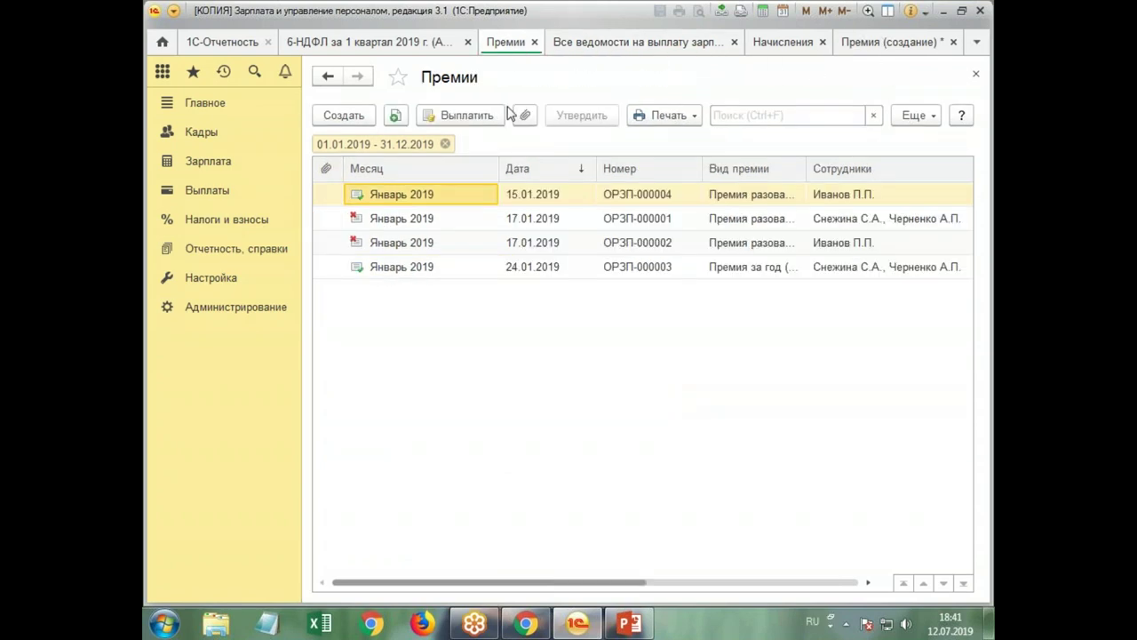
pyautogui.click(897, 42)
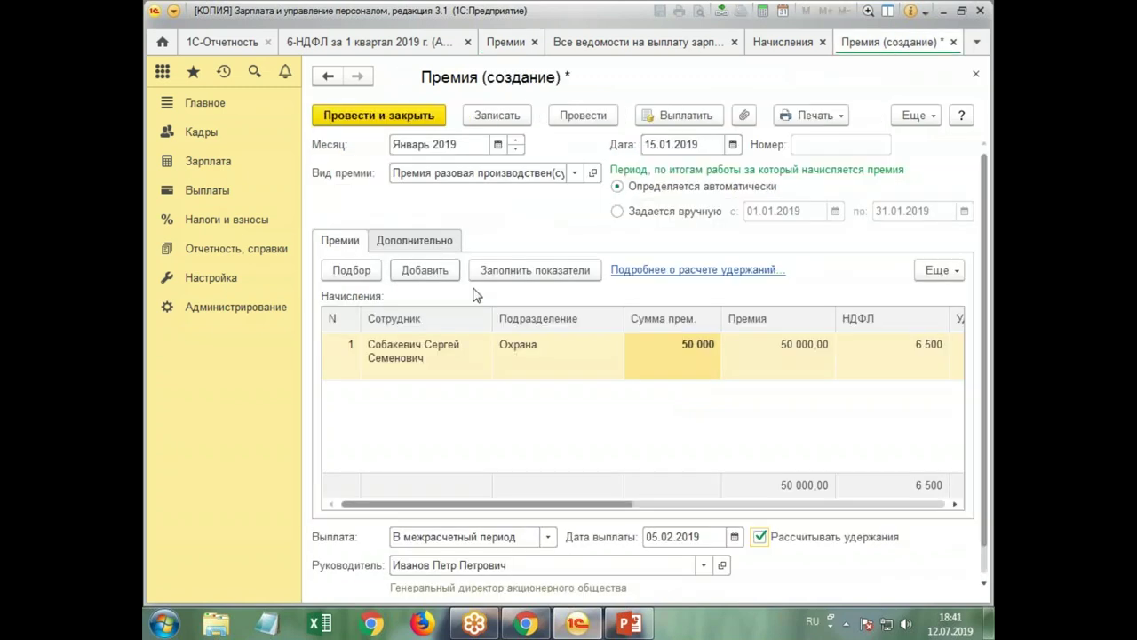
pyautogui.click(659, 125)
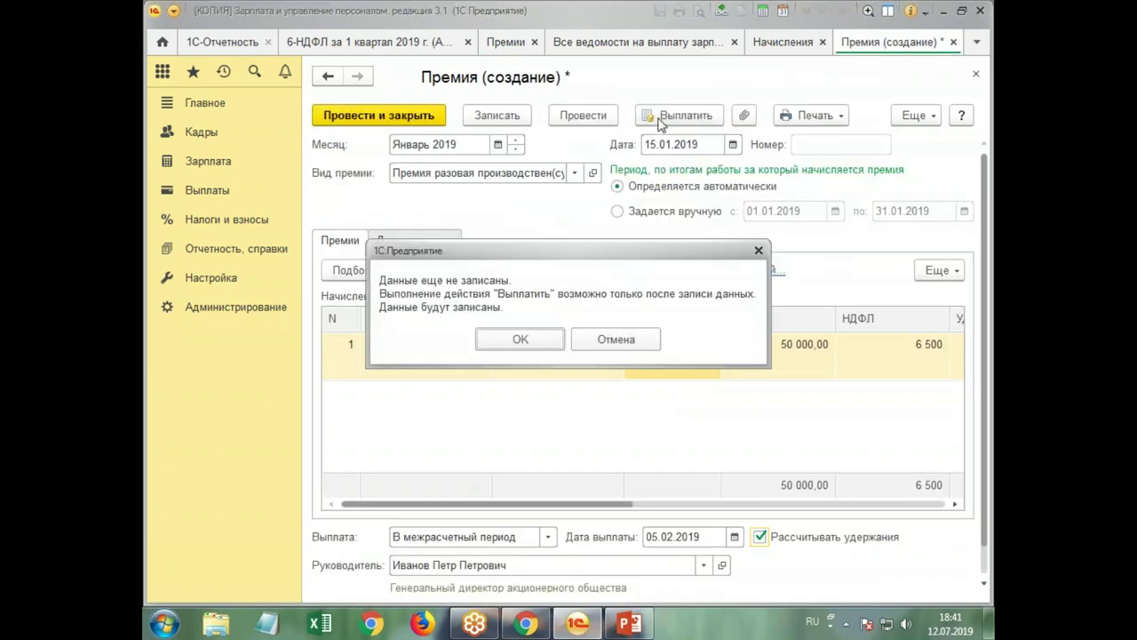
pyautogui.click(522, 340)
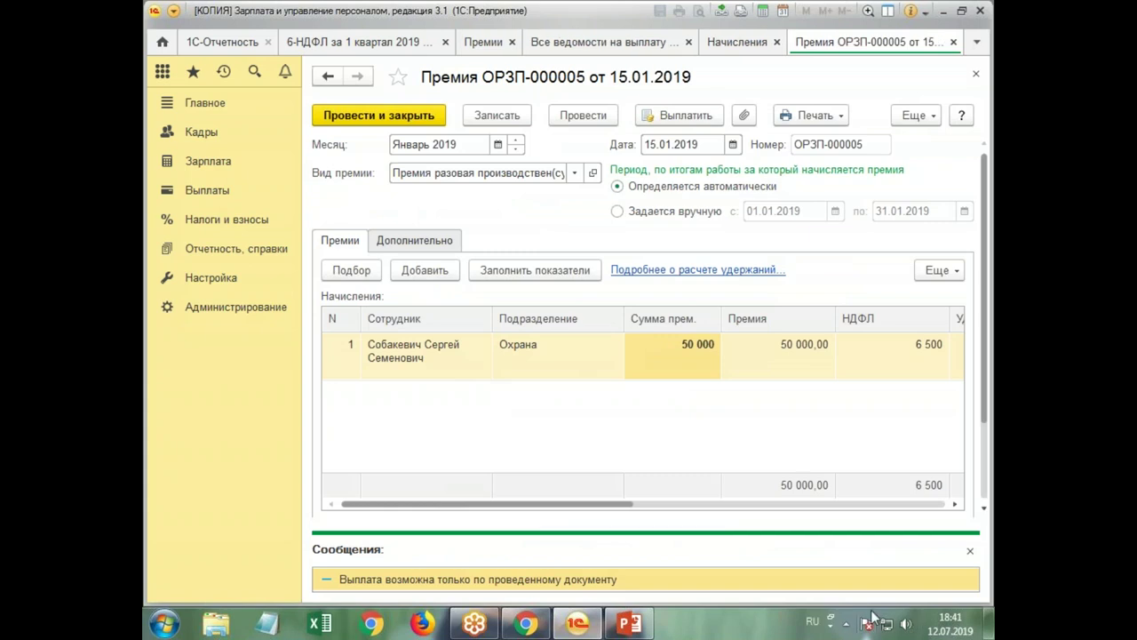
pyautogui.click(971, 550)
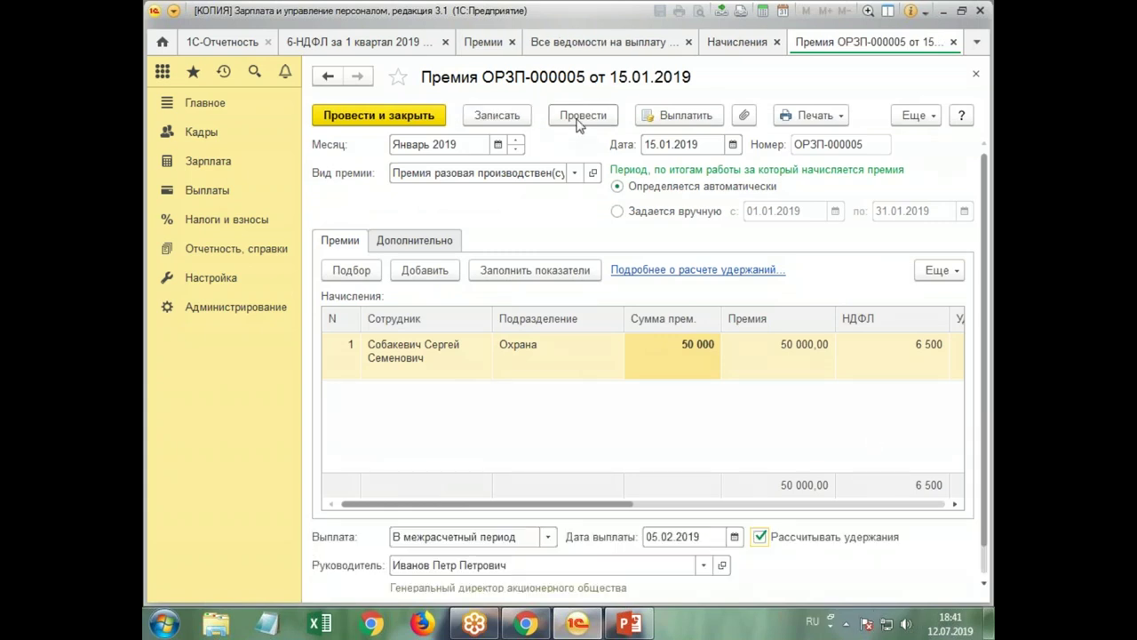
pyautogui.click(663, 116)
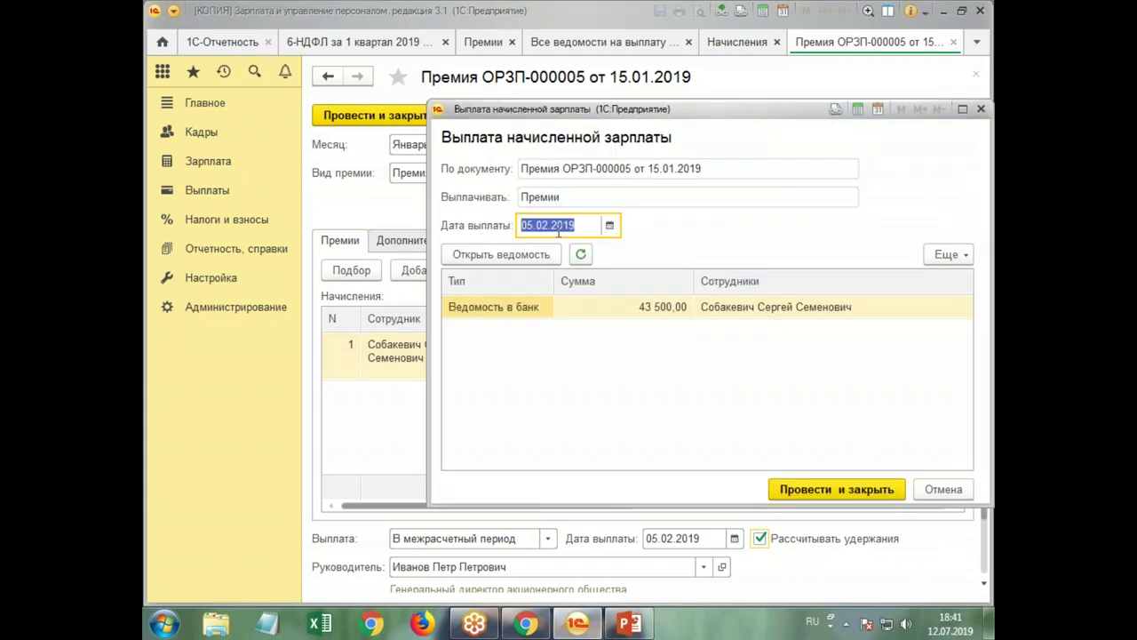
pyautogui.click(805, 490)
pyautogui.click(371, 116)
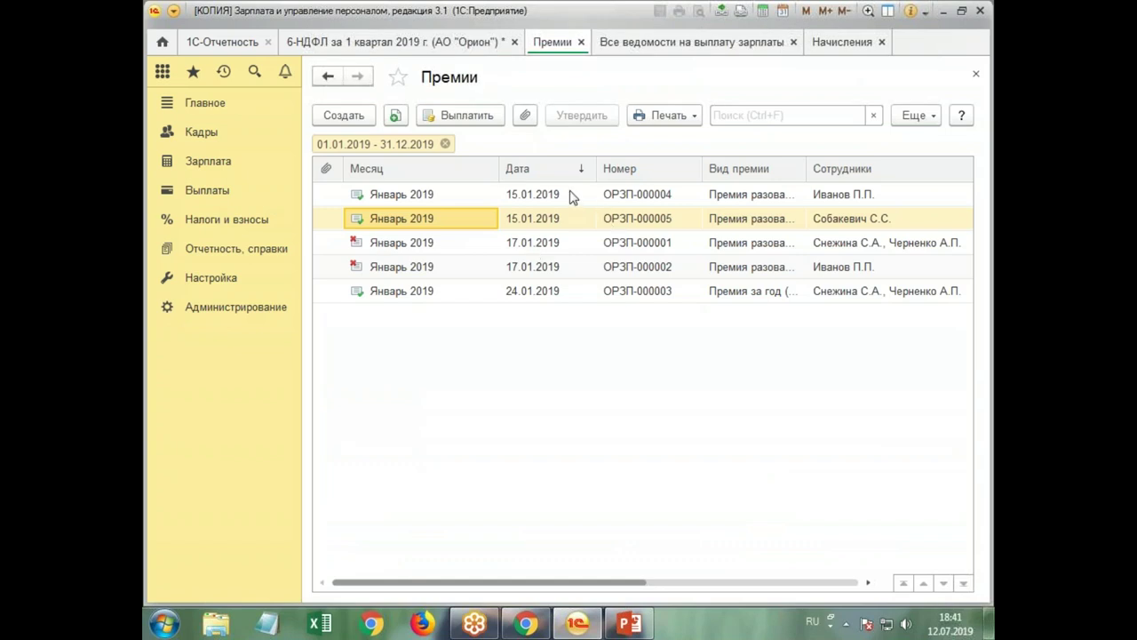
# - Post a bank payment statement dated 05.02.2019 for the 100 000 Премия разовая (суммой) document, then post and close that document
pyautogui.doubleClick(573, 195)
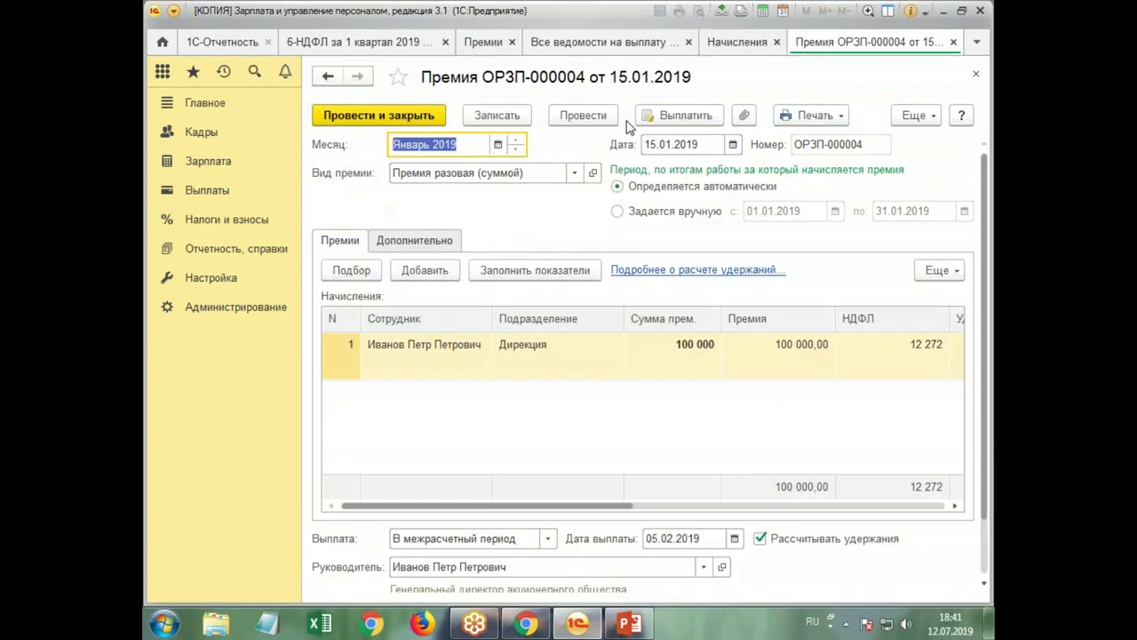
pyautogui.click(496, 118)
pyautogui.click(680, 116)
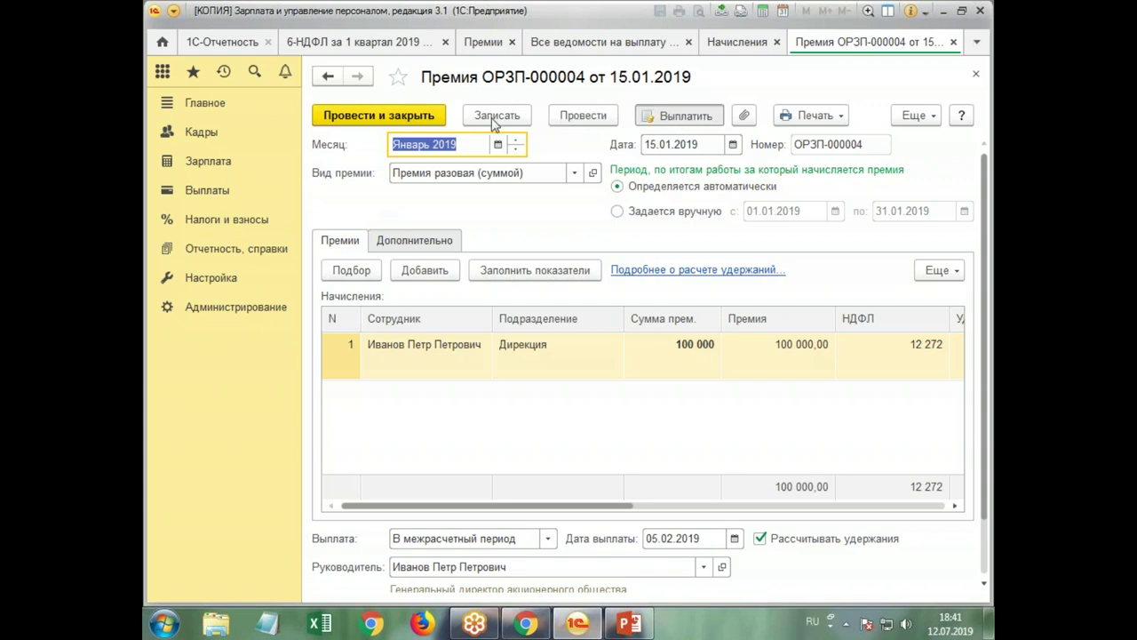
pyautogui.click(859, 496)
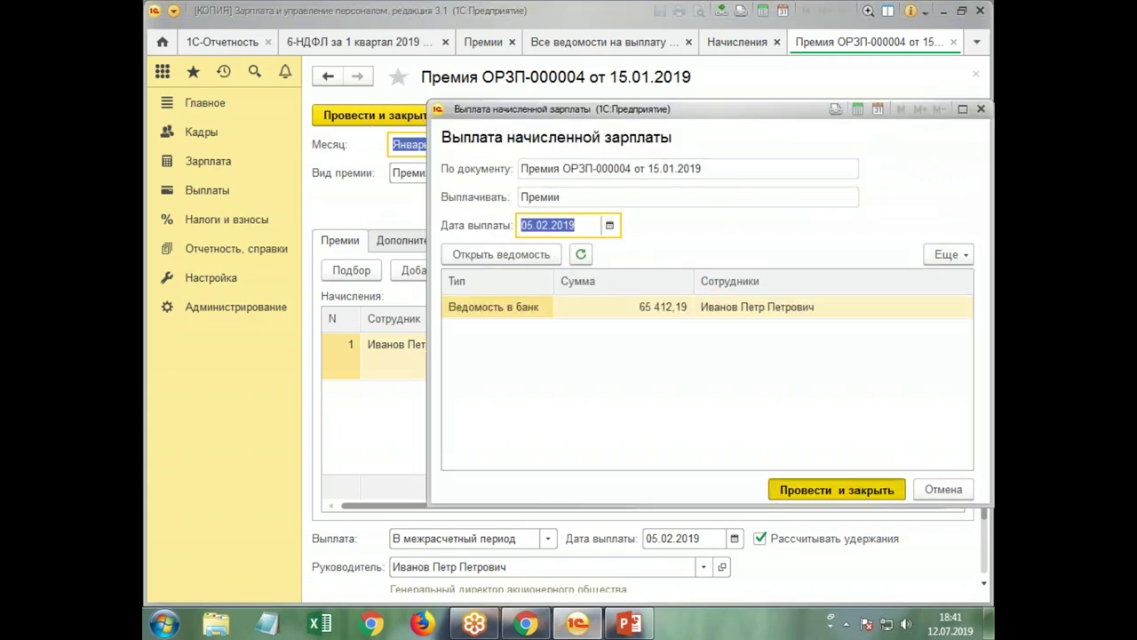
pyautogui.click(356, 110)
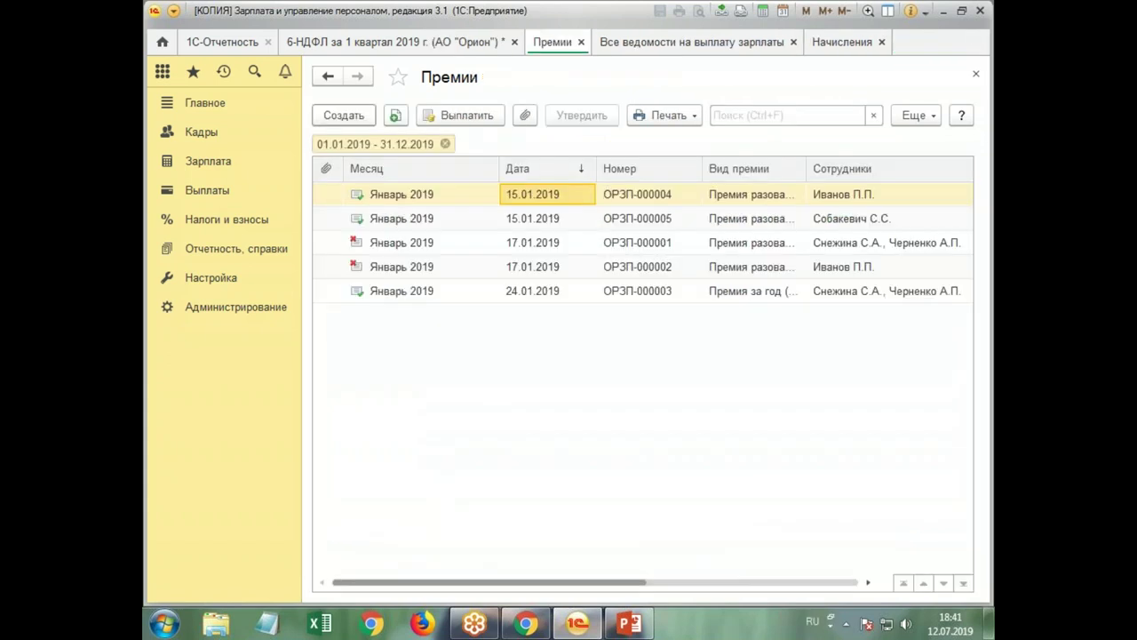
# - Refill the 6-НДФЛ report for Q1 2019 and view the breakdown of line 130 in the Section 2 block dated 31.01.2019
pyautogui.click(362, 45)
pyautogui.click(439, 118)
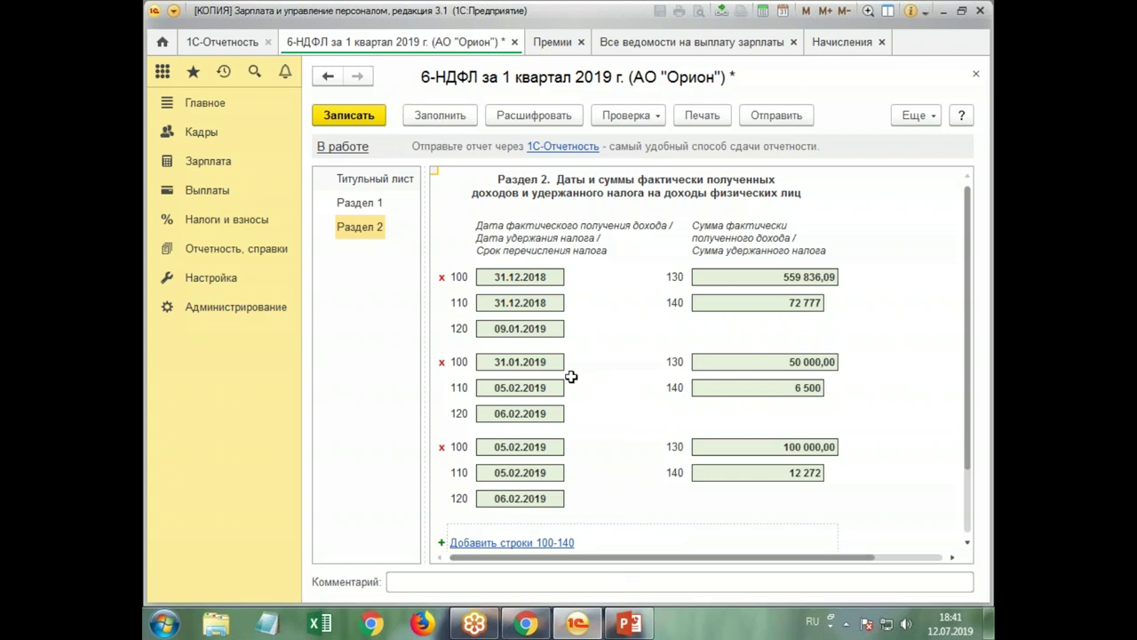
pyautogui.click(481, 362)
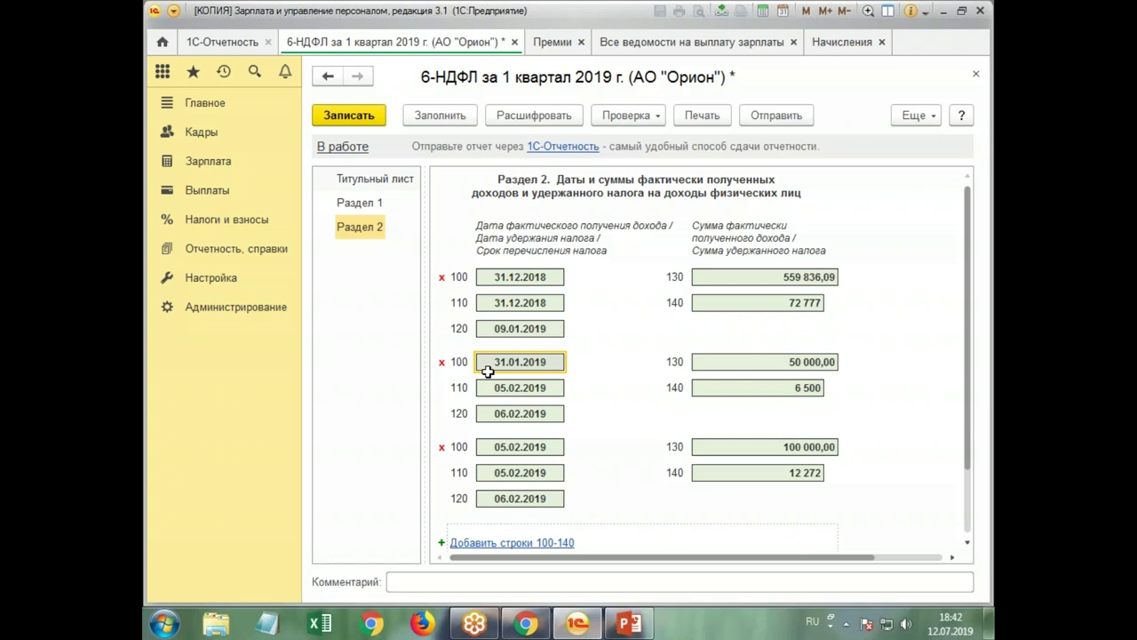
pyautogui.click(833, 361)
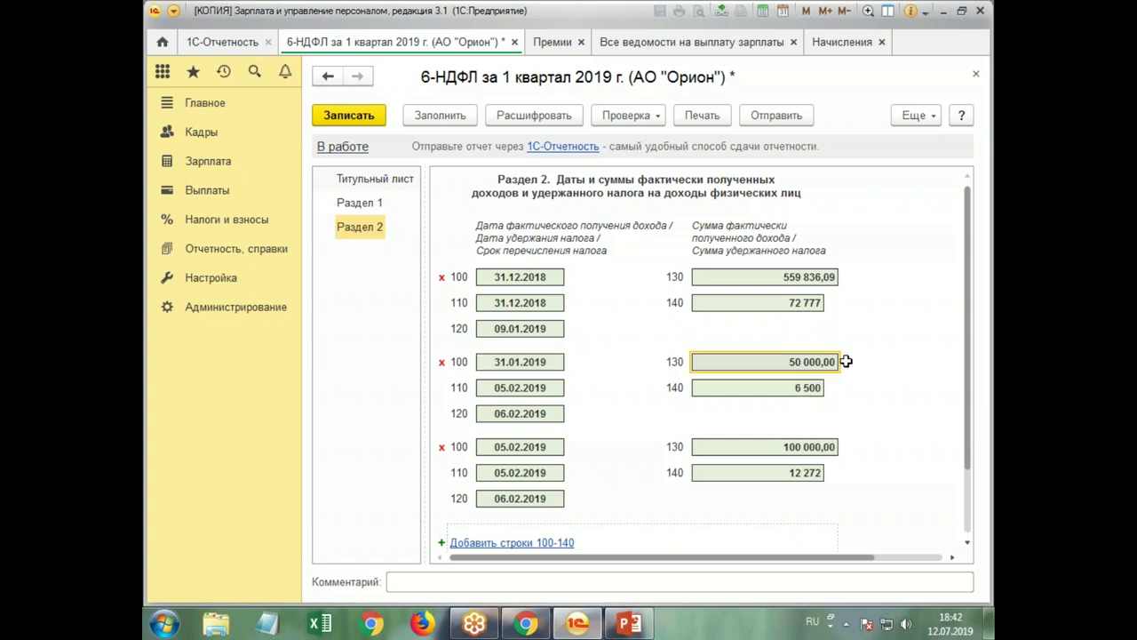
pyautogui.click(533, 116)
pyautogui.click(286, 218)
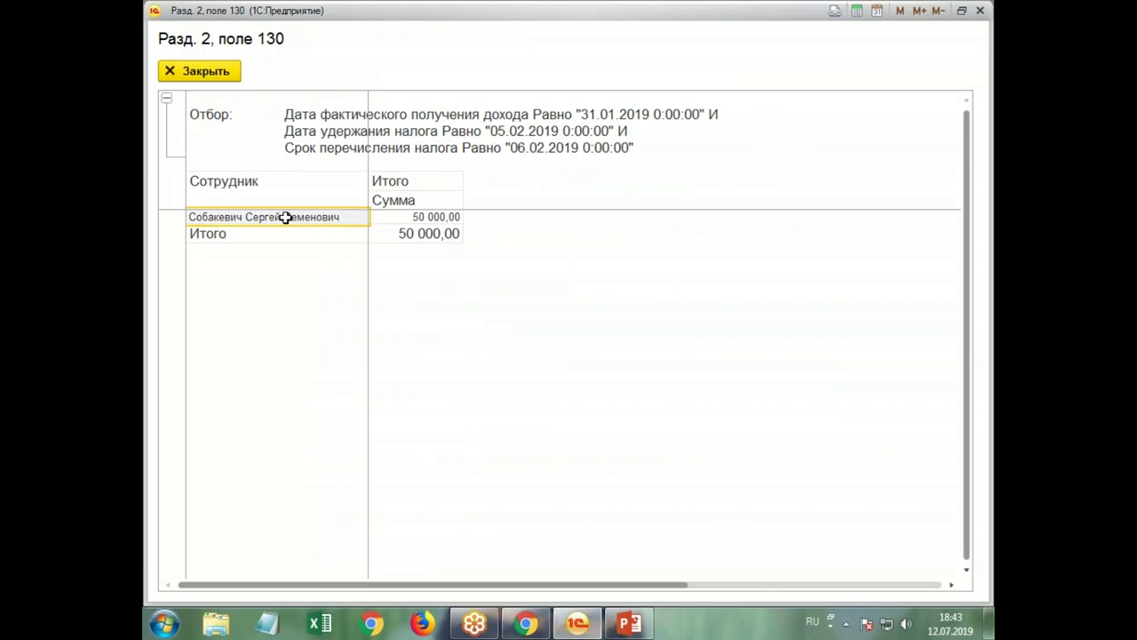
pyautogui.click(981, 11)
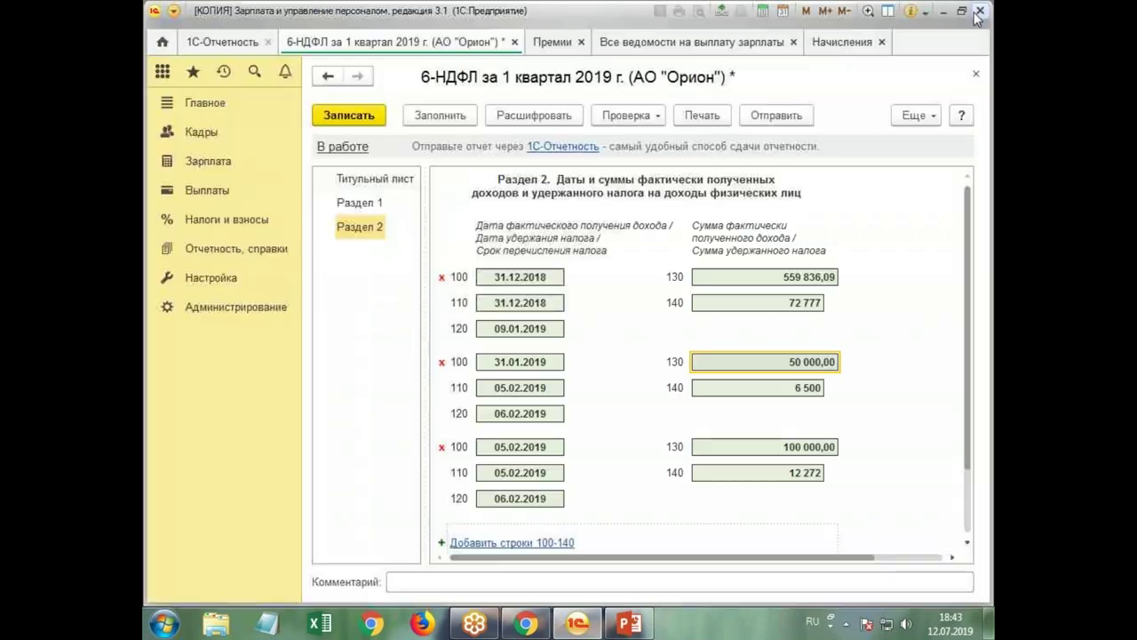
# - Check the income category on the taxes page of the production bonus document's bonus type, then close both forms
pyautogui.click(550, 47)
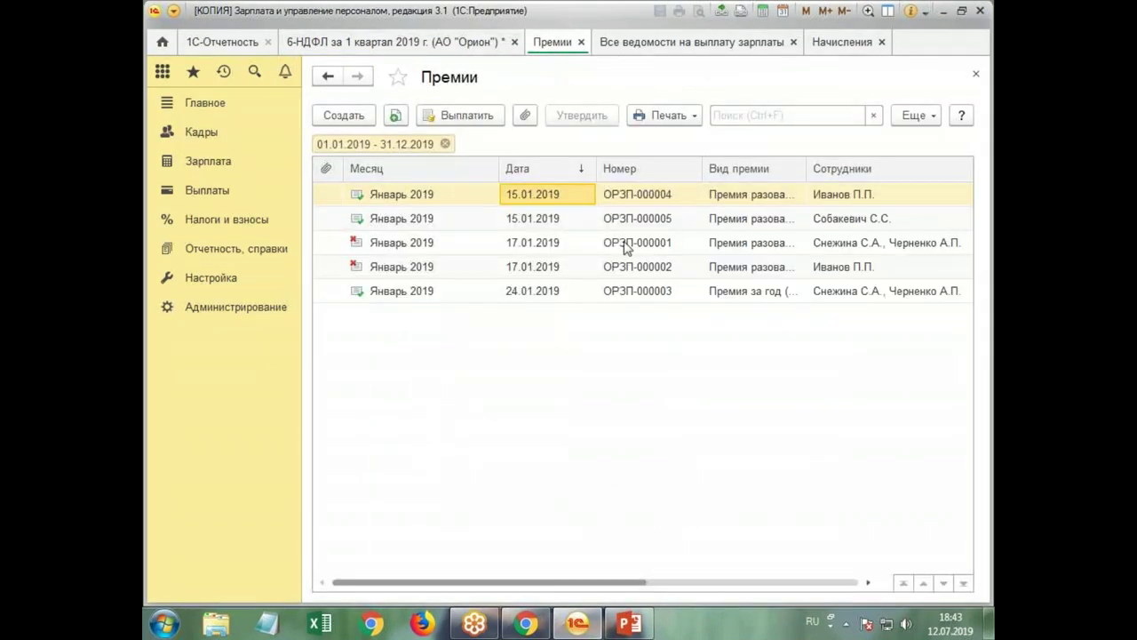
pyautogui.click(568, 220)
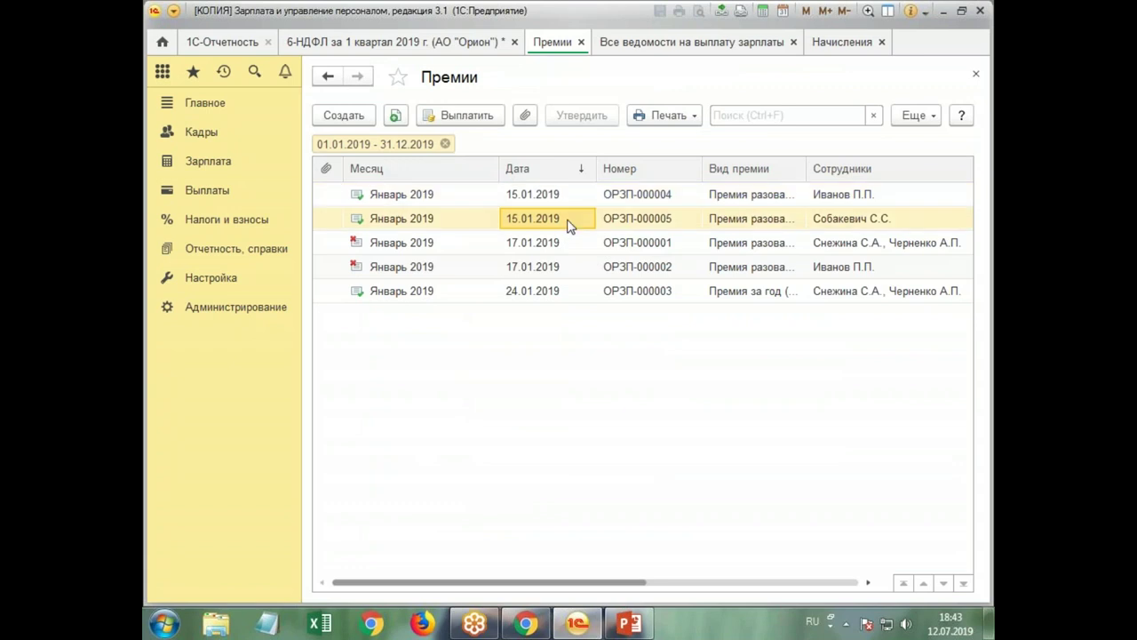
pyautogui.doubleClick(568, 220)
pyautogui.click(594, 174)
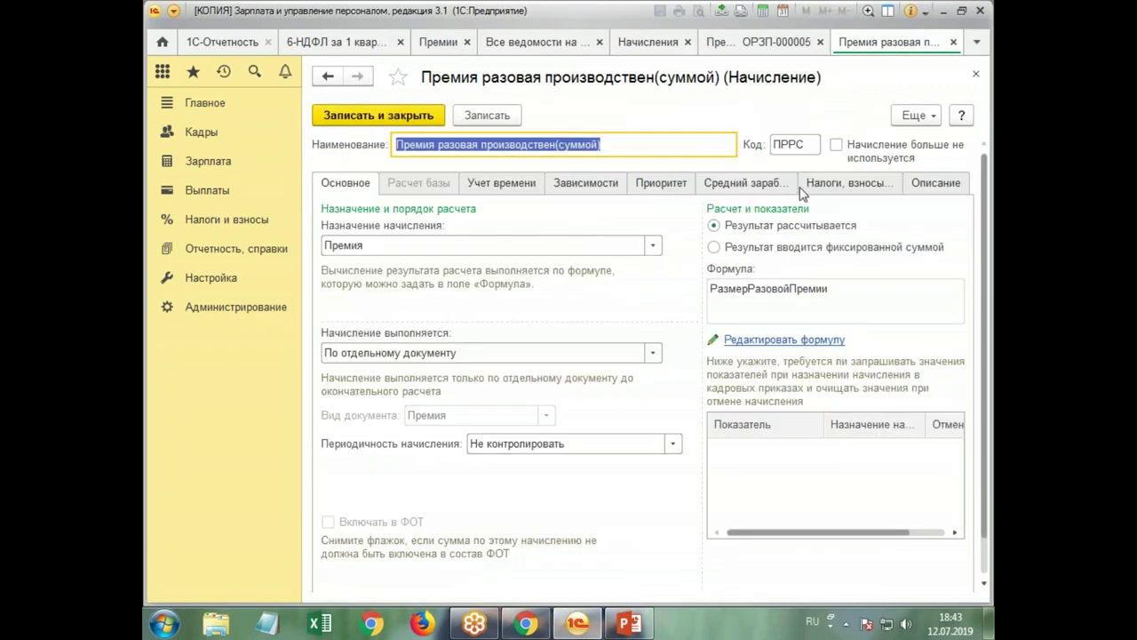
pyautogui.click(852, 187)
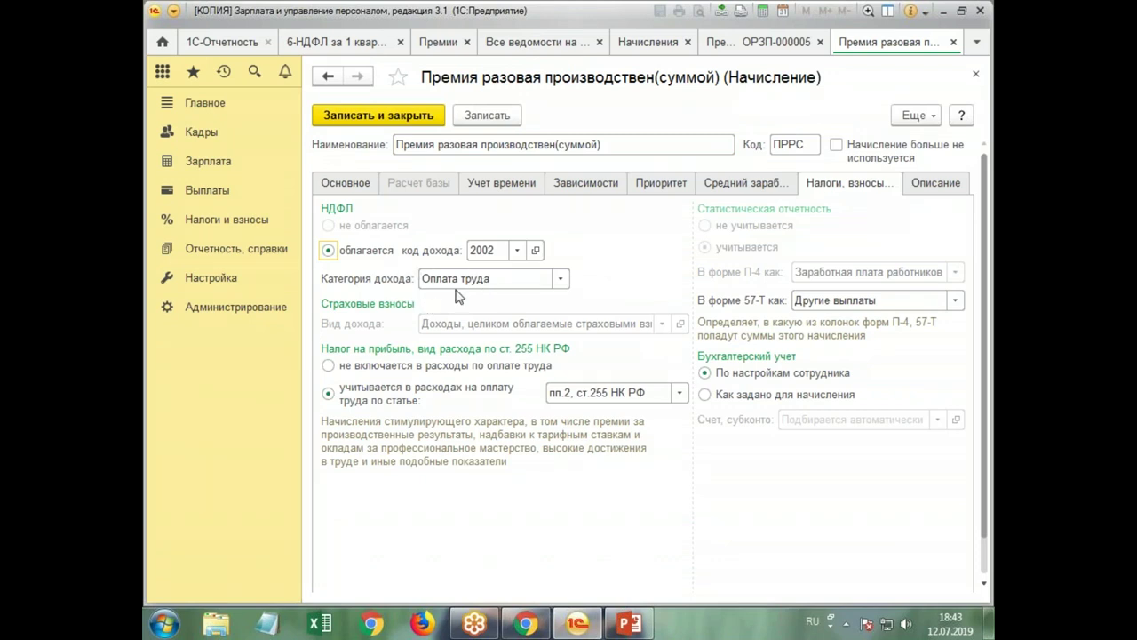
pyautogui.click(975, 75)
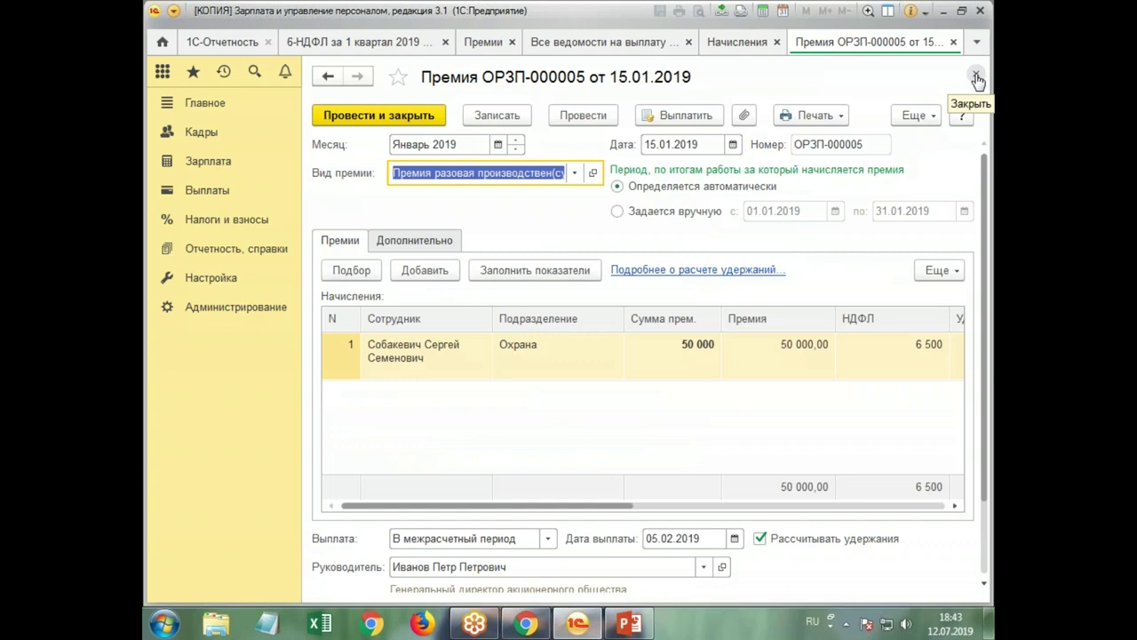
pyautogui.click(976, 75)
# - Review the Section 2 block with income date 05.02.2019 in the Q1 2019 6-НДФЛ report, then return to the bonus list
pyautogui.click(366, 46)
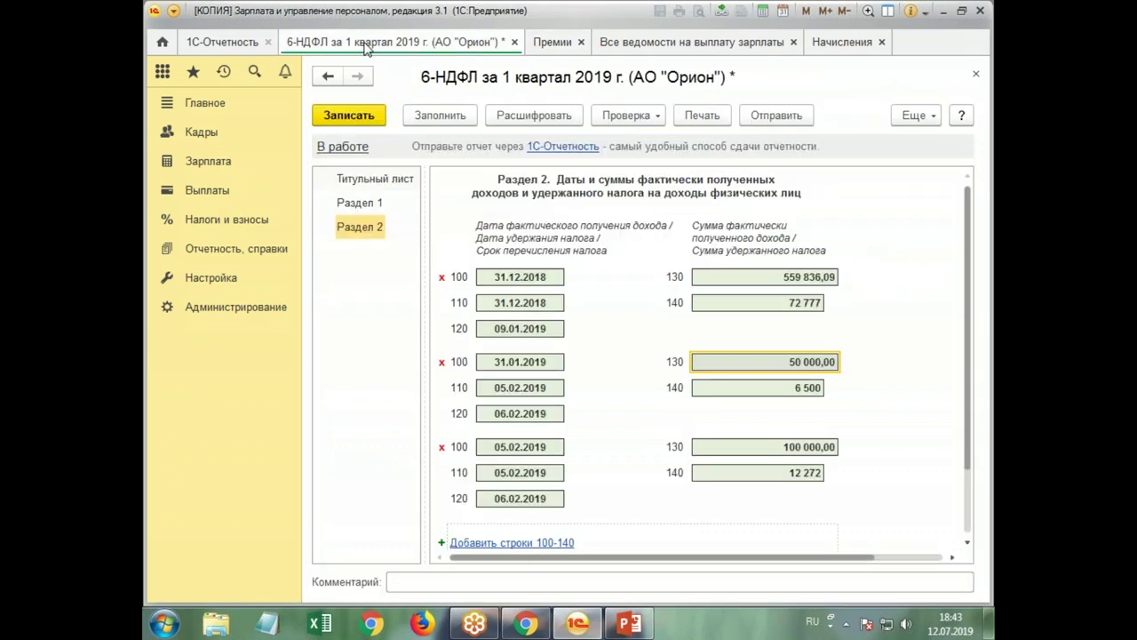
pyautogui.click(480, 449)
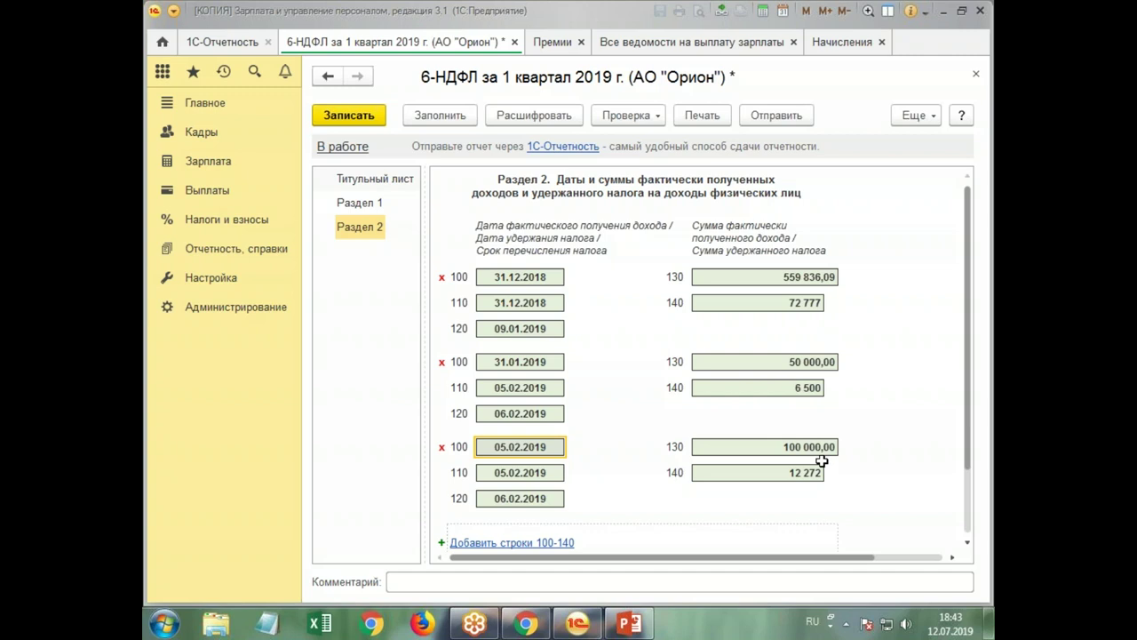
pyautogui.click(544, 45)
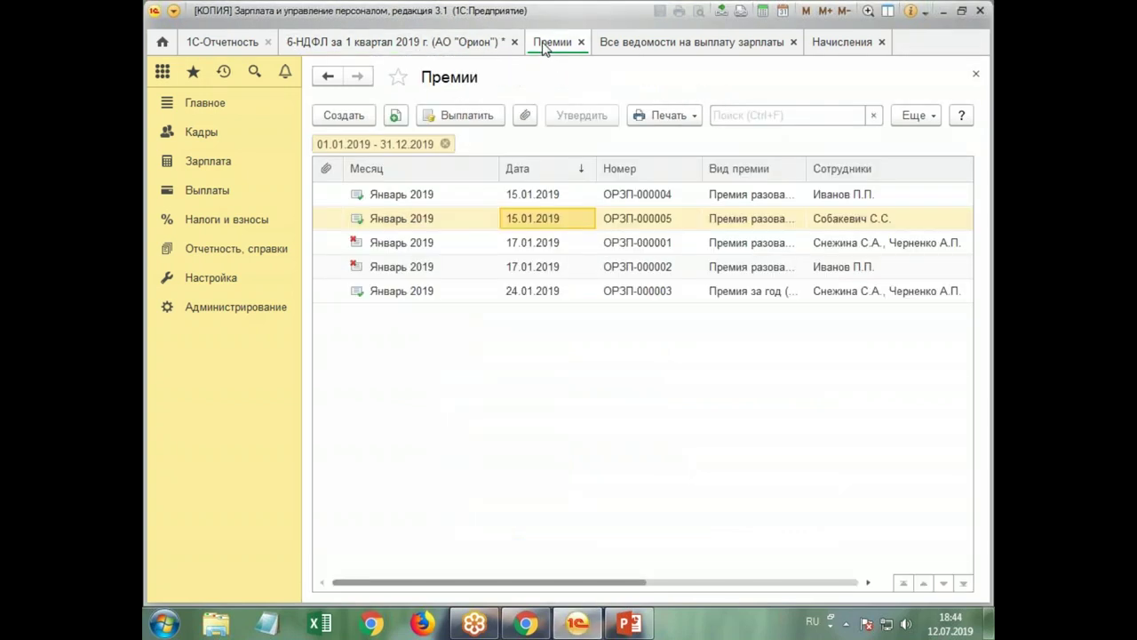
# - From the tax settings of the accrual Премия разовая производствен(суммой), clear Соответствует оплате труда for income code 2002 and save the code
pyautogui.click(199, 280)
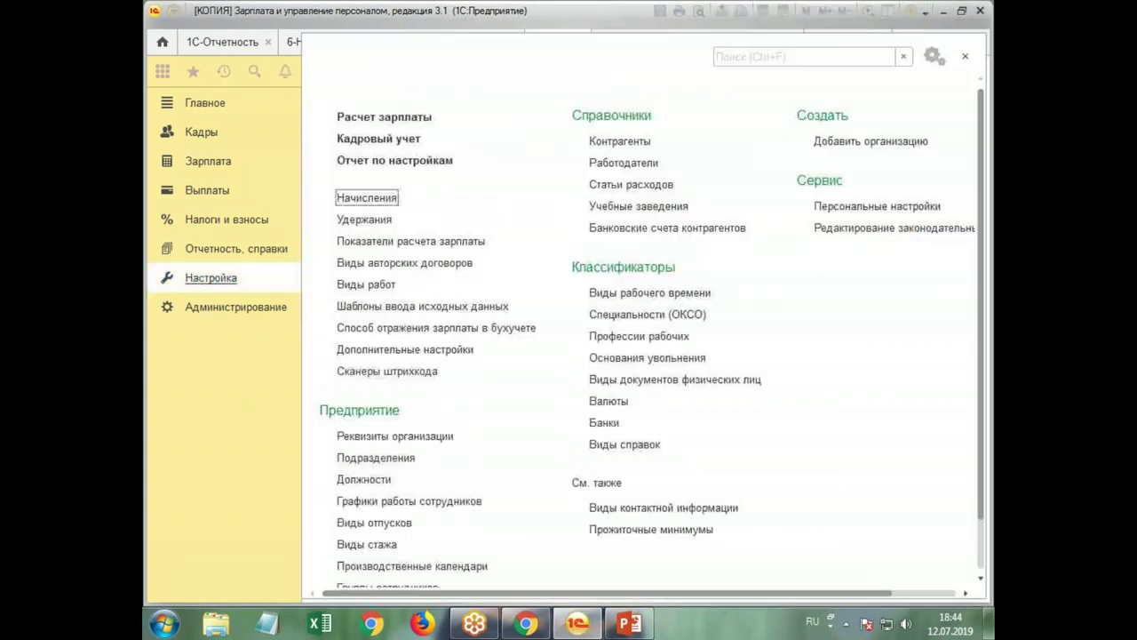
pyautogui.click(373, 199)
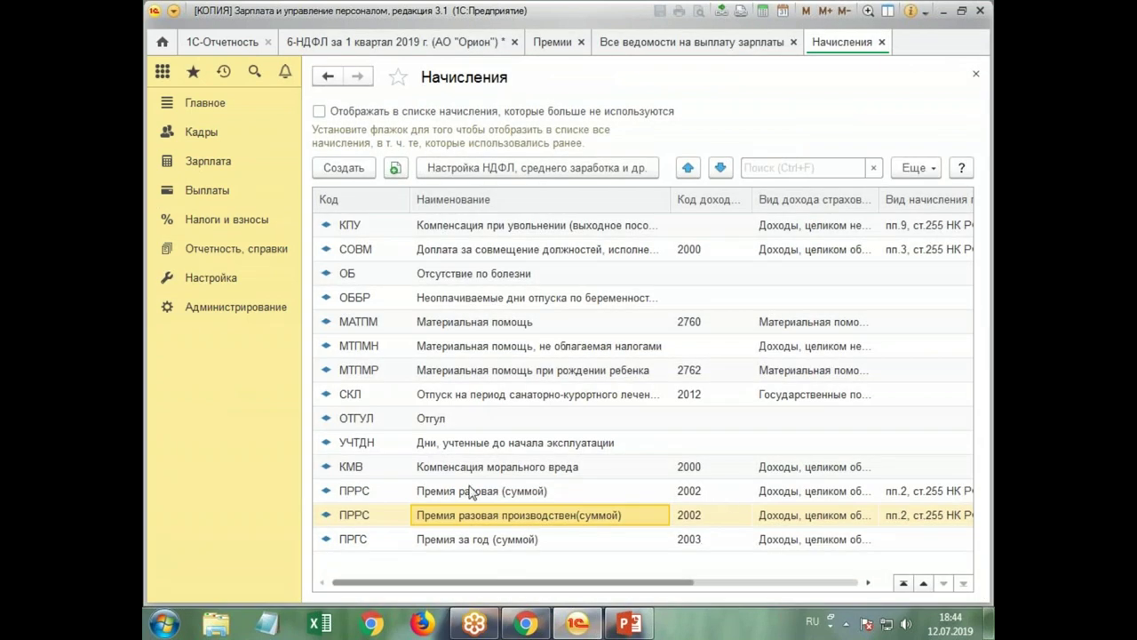
pyautogui.doubleClick(569, 519)
pyautogui.click(855, 184)
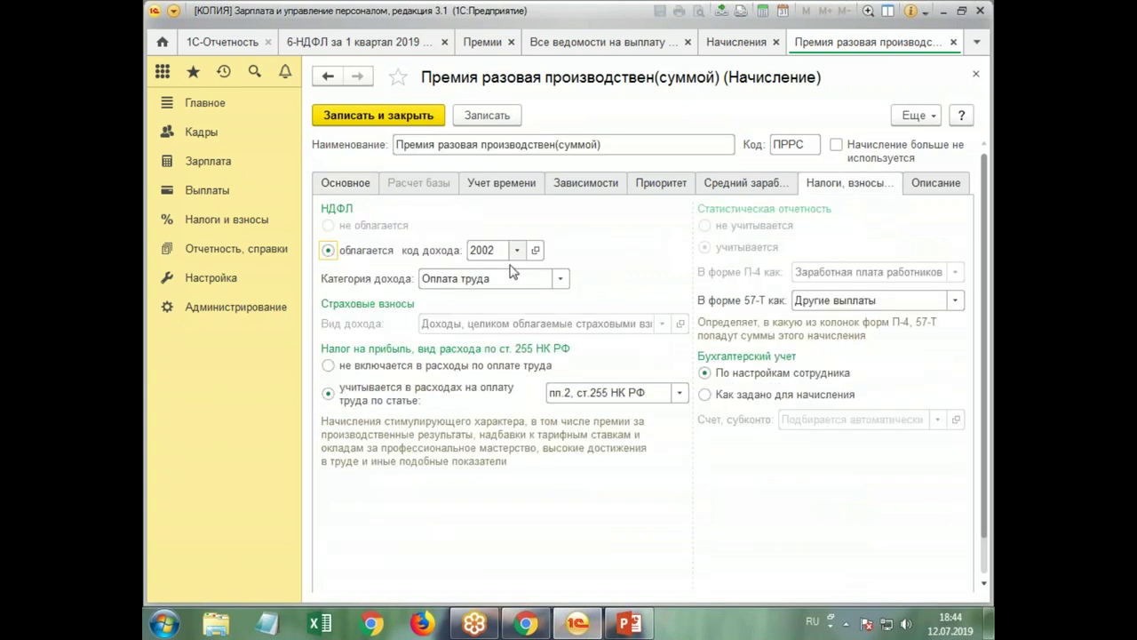
pyautogui.click(535, 249)
pyautogui.click(484, 334)
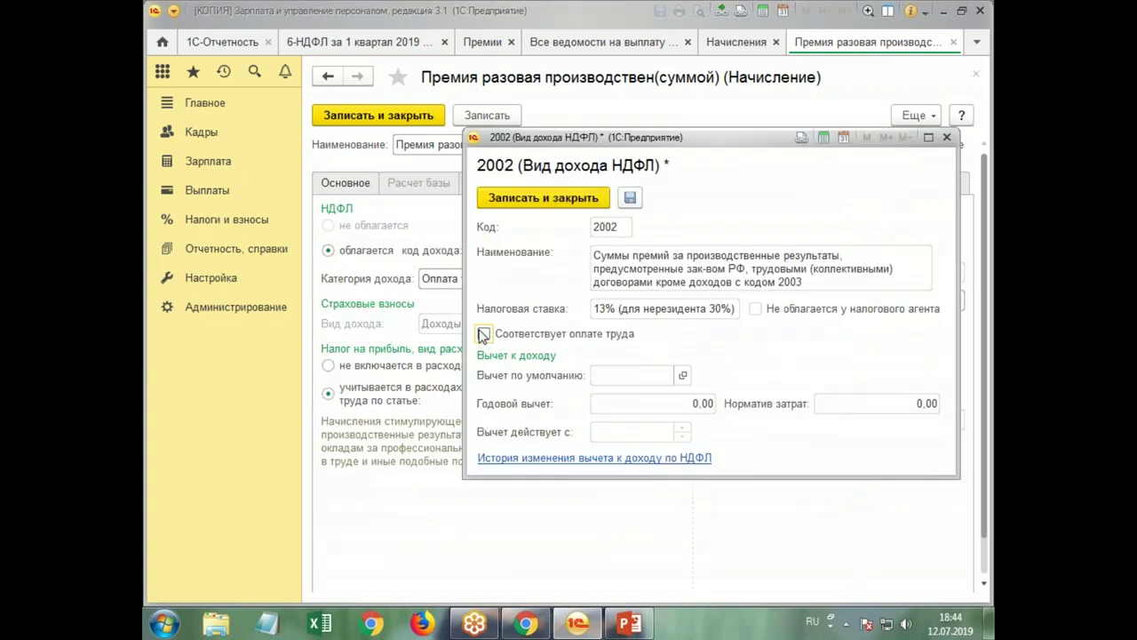
pyautogui.click(488, 194)
# - Set the accrual's income category to Прочие доходы от трудовой деятельности, then save and close the accrual
pyautogui.click(560, 278)
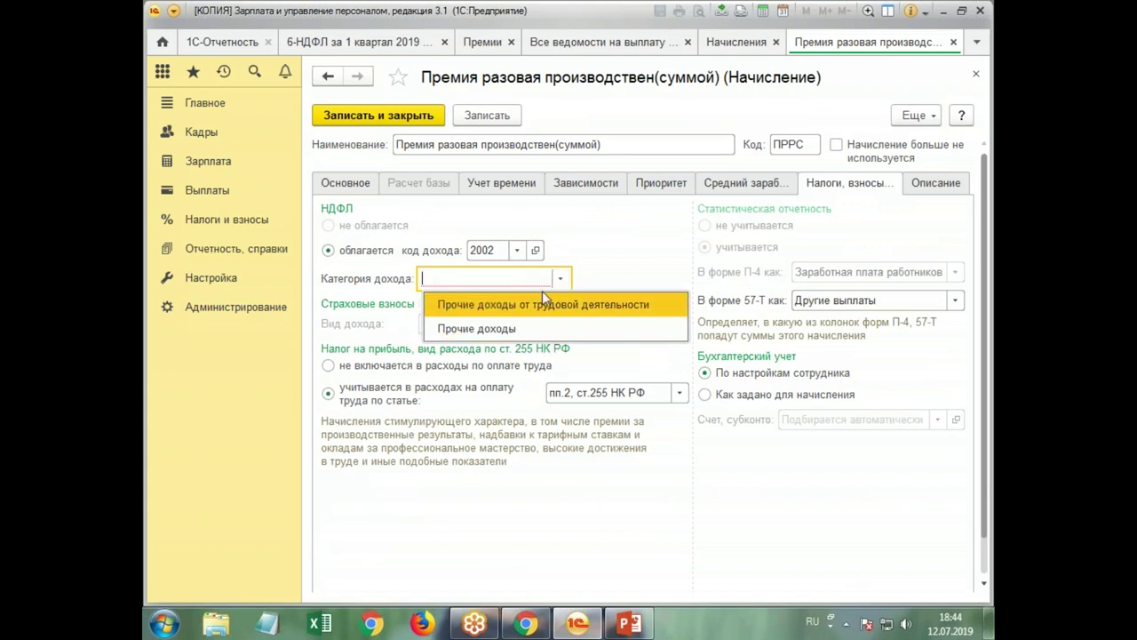
pyautogui.click(548, 305)
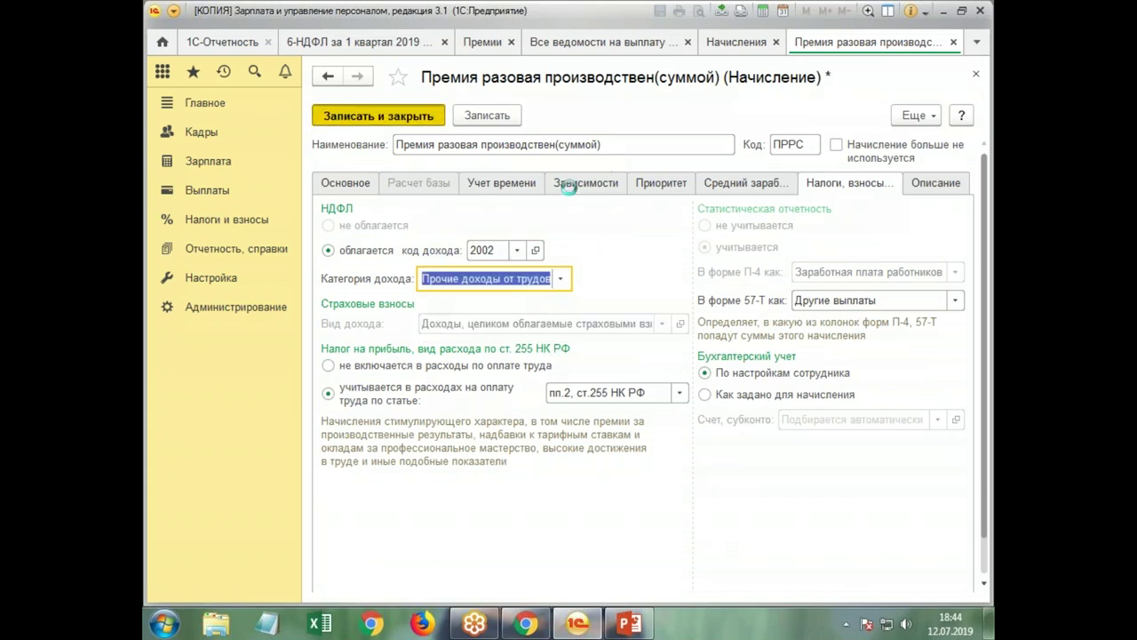
pyautogui.click(360, 118)
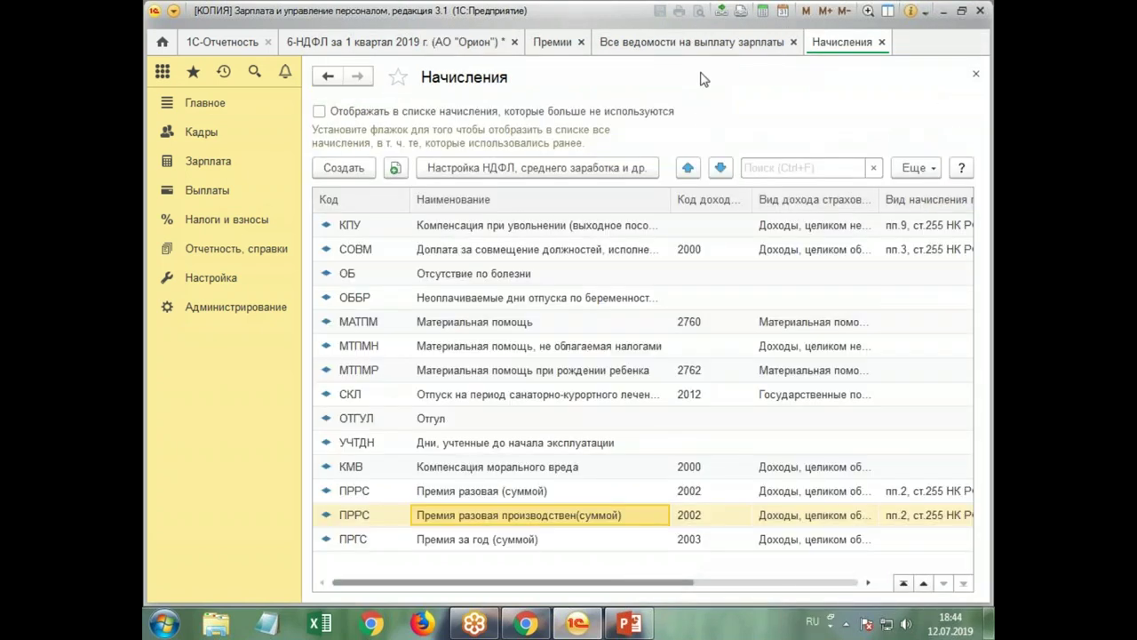
# - Reselect the bonus type Премия разовая производствен(суммой) in the production bonus document dated 15.01.2019
pyautogui.click(547, 45)
pyautogui.doubleClick(565, 219)
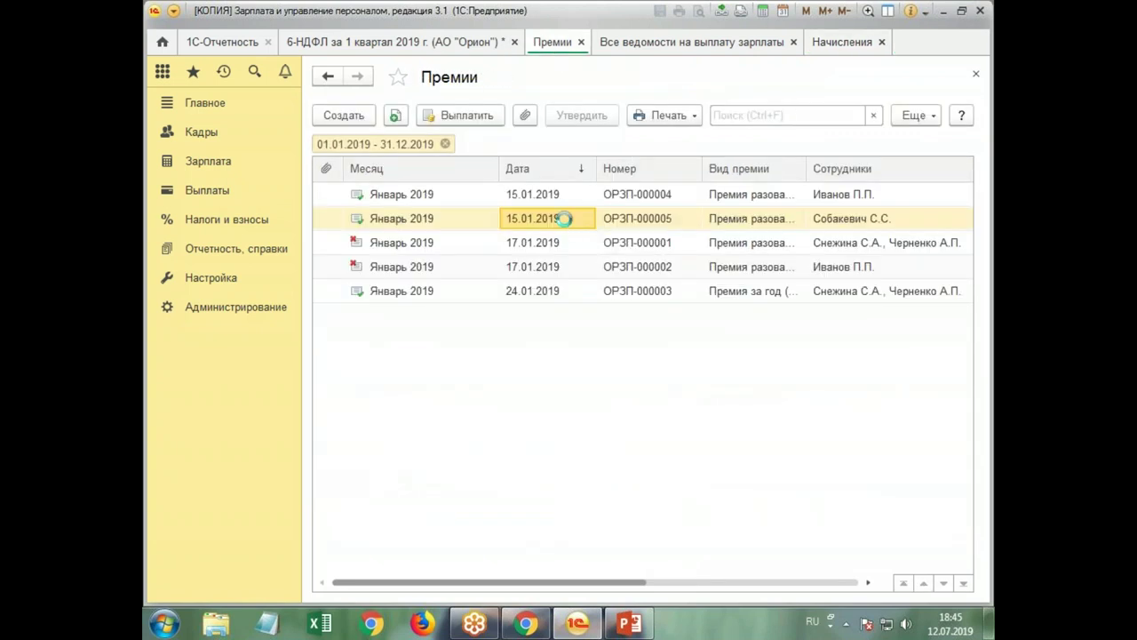
pyautogui.click(574, 173)
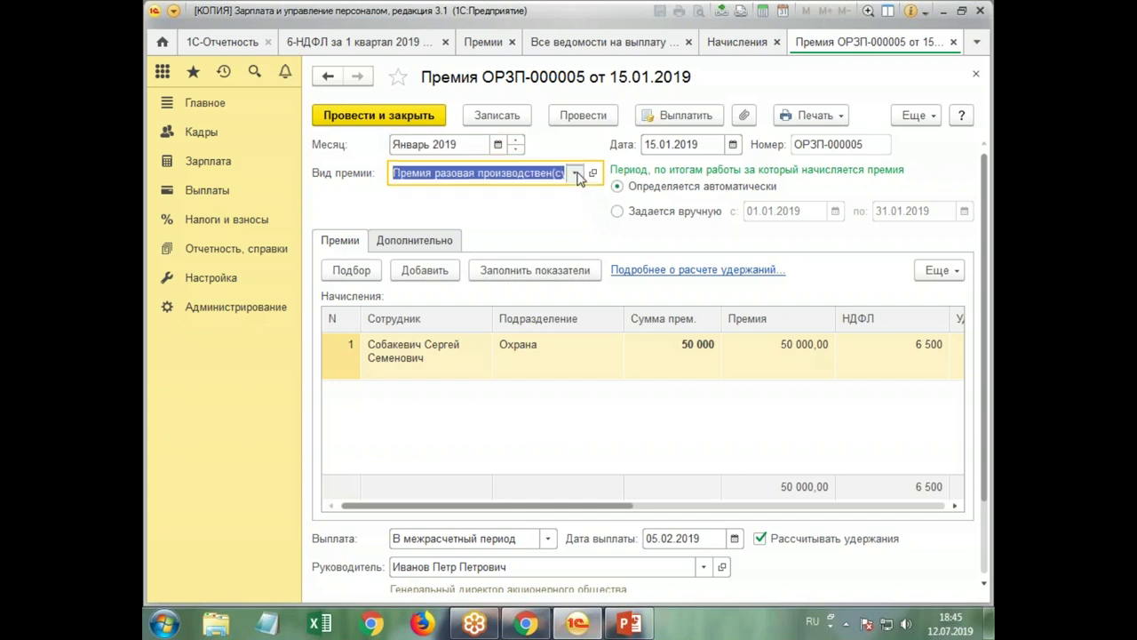
pyautogui.click(580, 201)
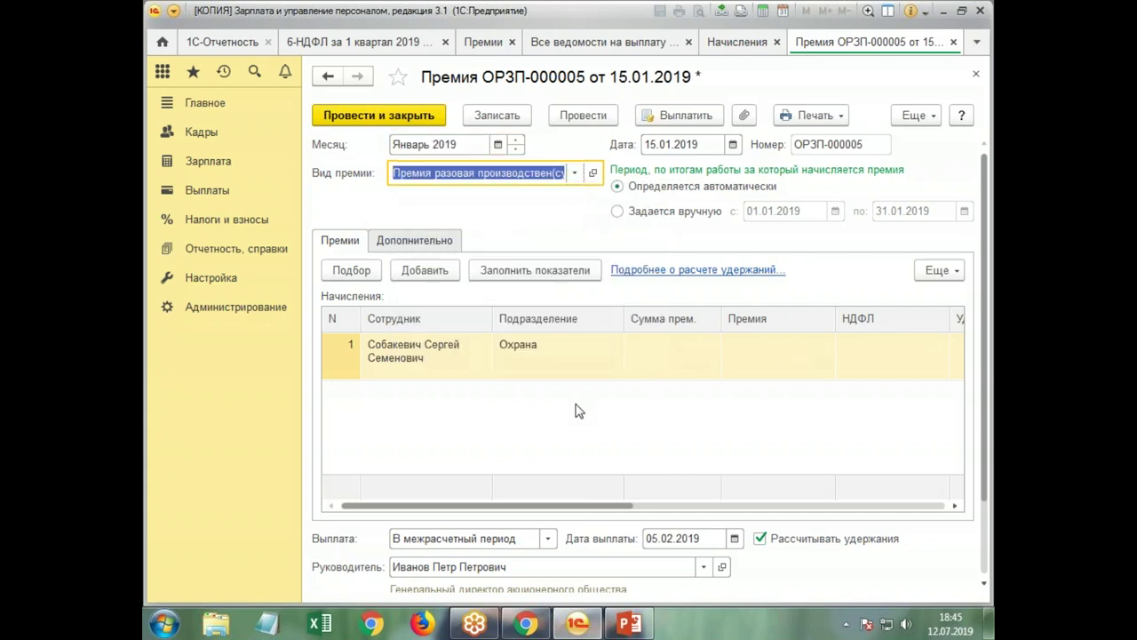
# - Enter a bonus amount of 50 000 for the employee, then post and close the document along with the bonus list
pyautogui.click(626, 364)
pyautogui.click(665, 355)
pyautogui.write('5')
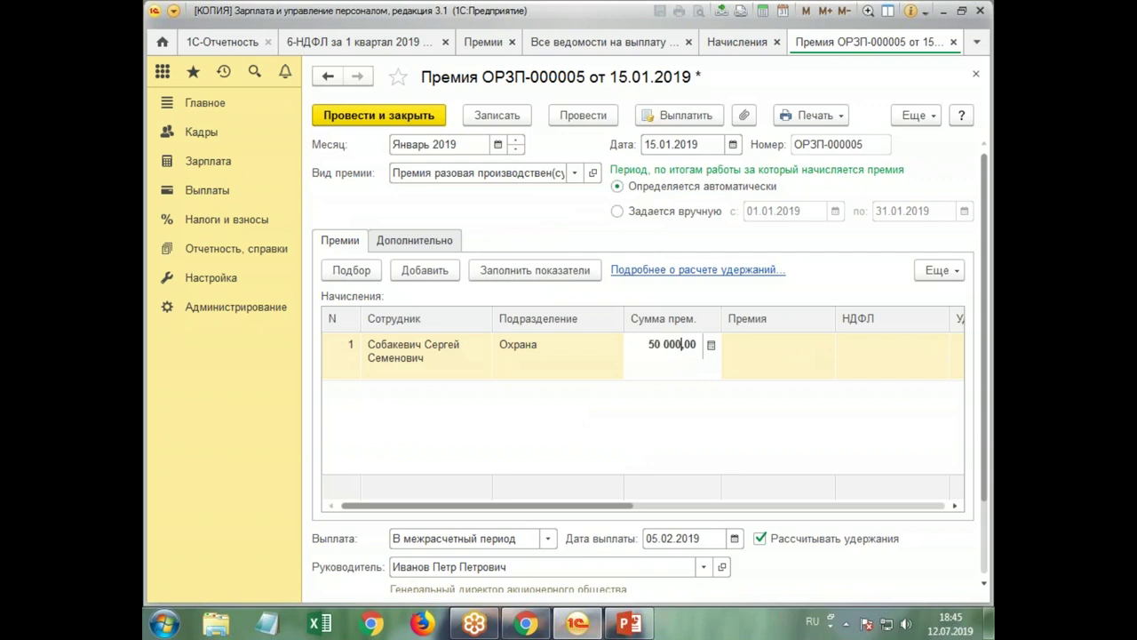
pyautogui.write('0 000')
pyautogui.press('Return')
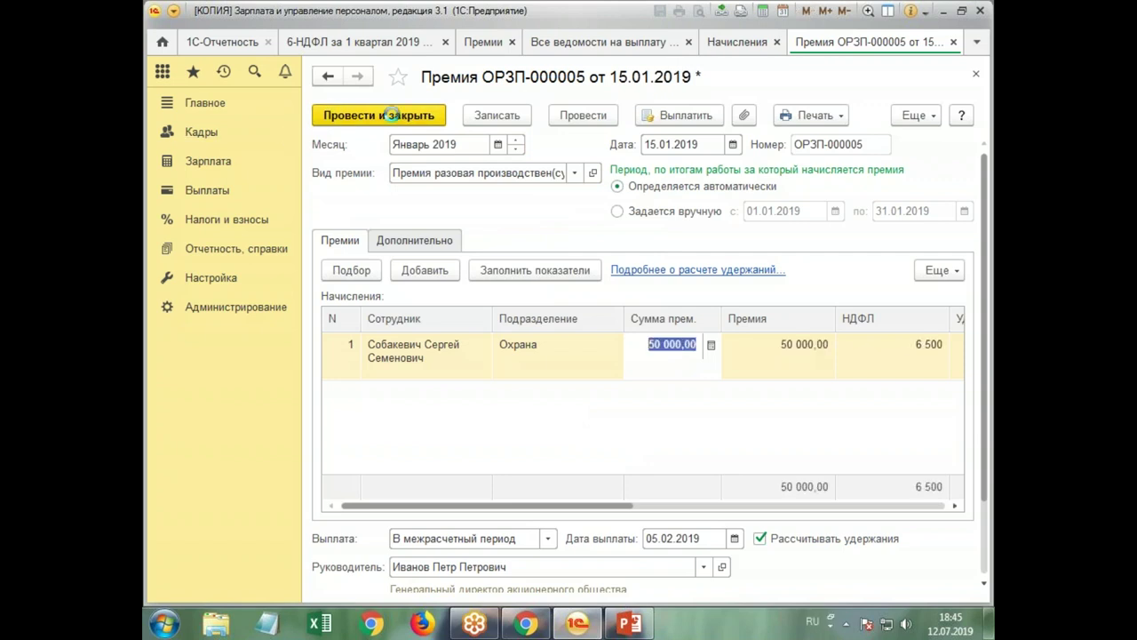
pyautogui.click(387, 116)
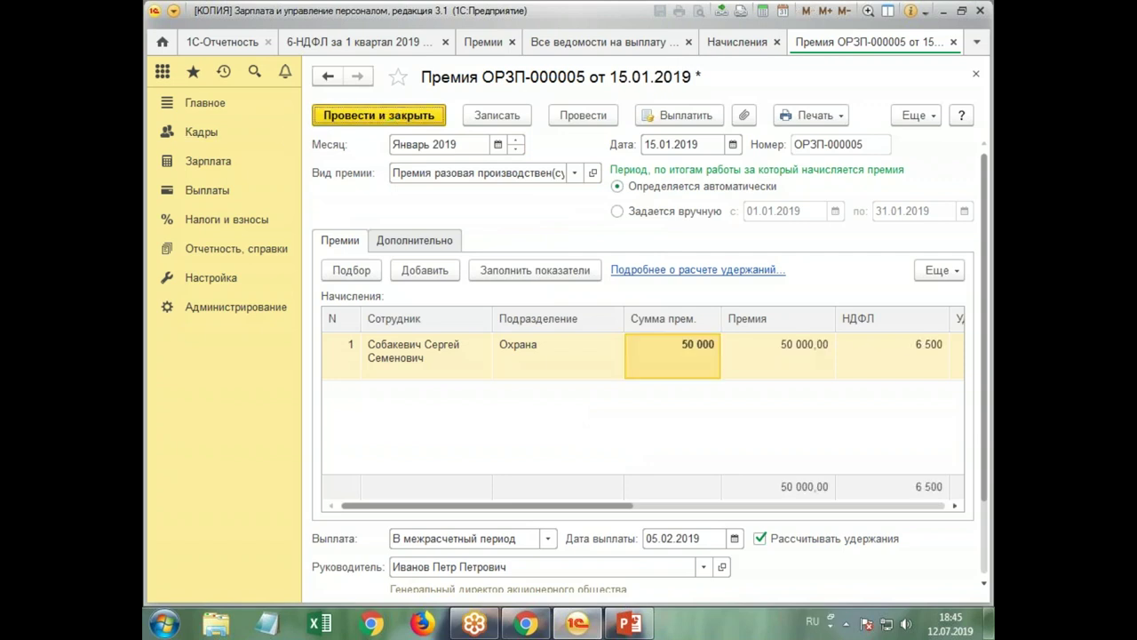
pyautogui.click(370, 117)
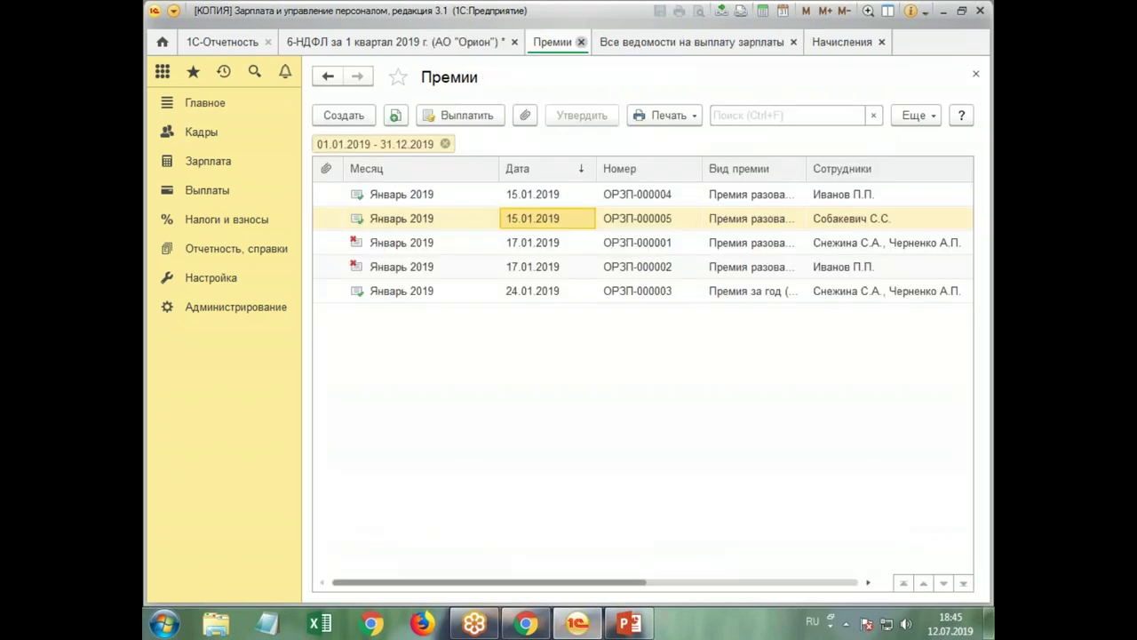
pyautogui.click(583, 43)
# - Refill the 43 500,00 bonus bank statement dated 05.02.2019, then post and close it
pyautogui.click(722, 43)
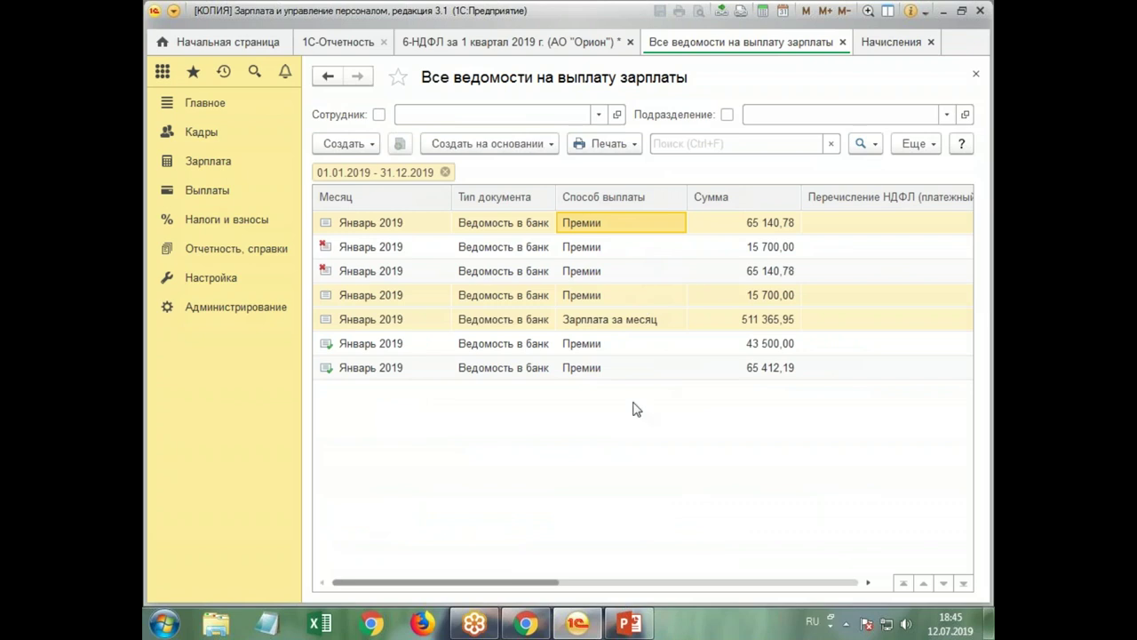
pyautogui.click(594, 345)
pyautogui.doubleClick(594, 345)
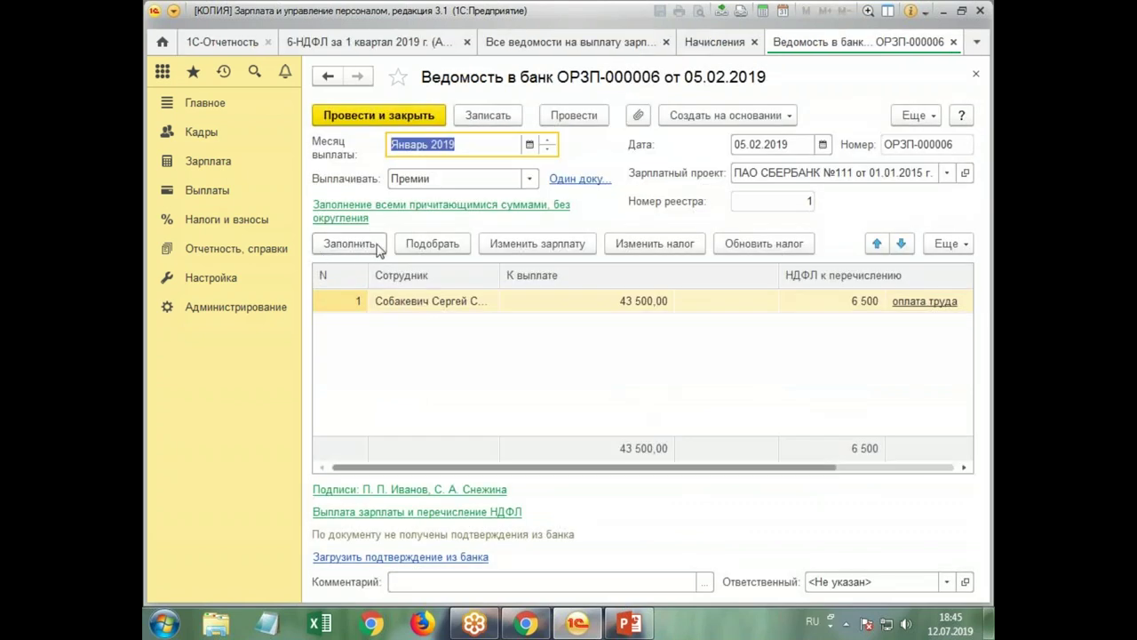
pyautogui.click(373, 246)
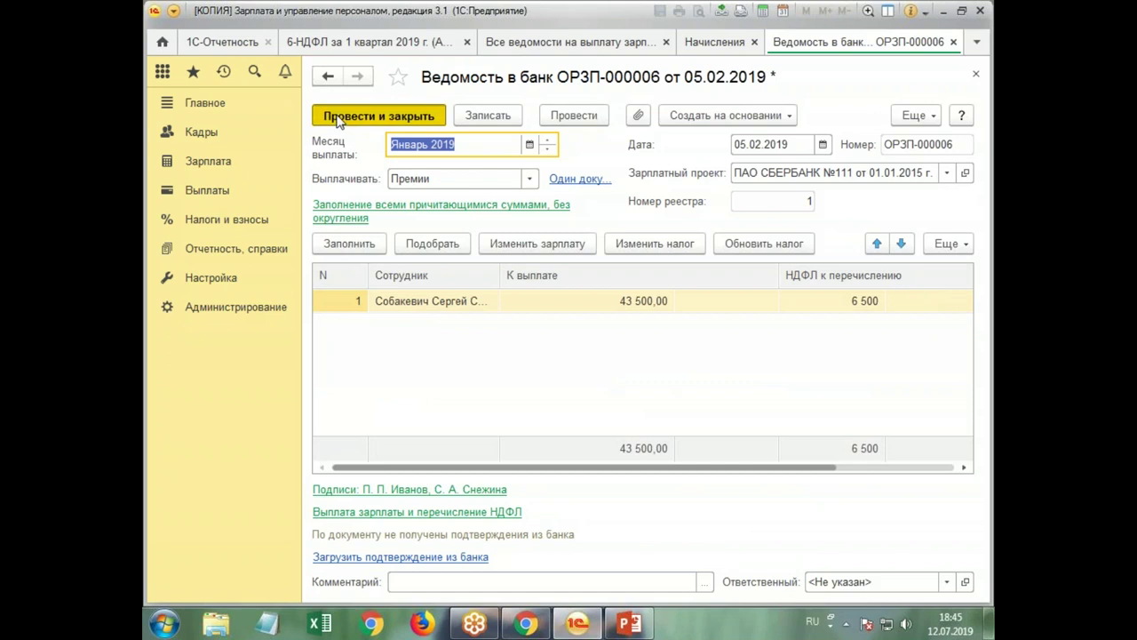
pyautogui.click(364, 118)
# - Refill the 6-НДФЛ report for Q1 2019 after viewing its Section 2 block dated 31.01.2019
pyautogui.click(468, 44)
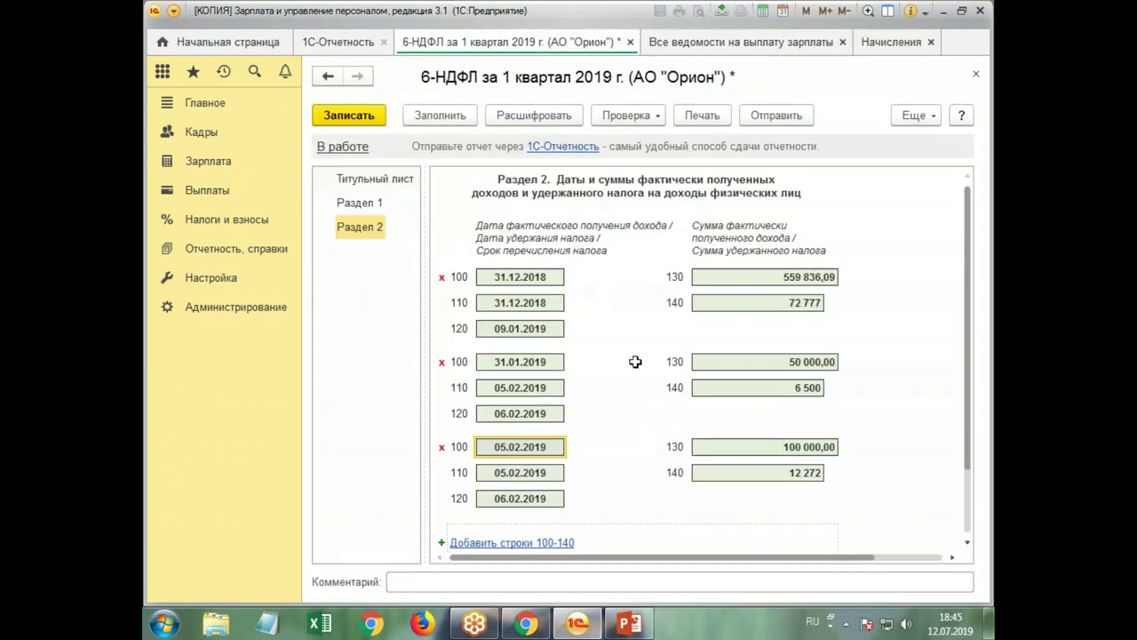
pyautogui.click(515, 361)
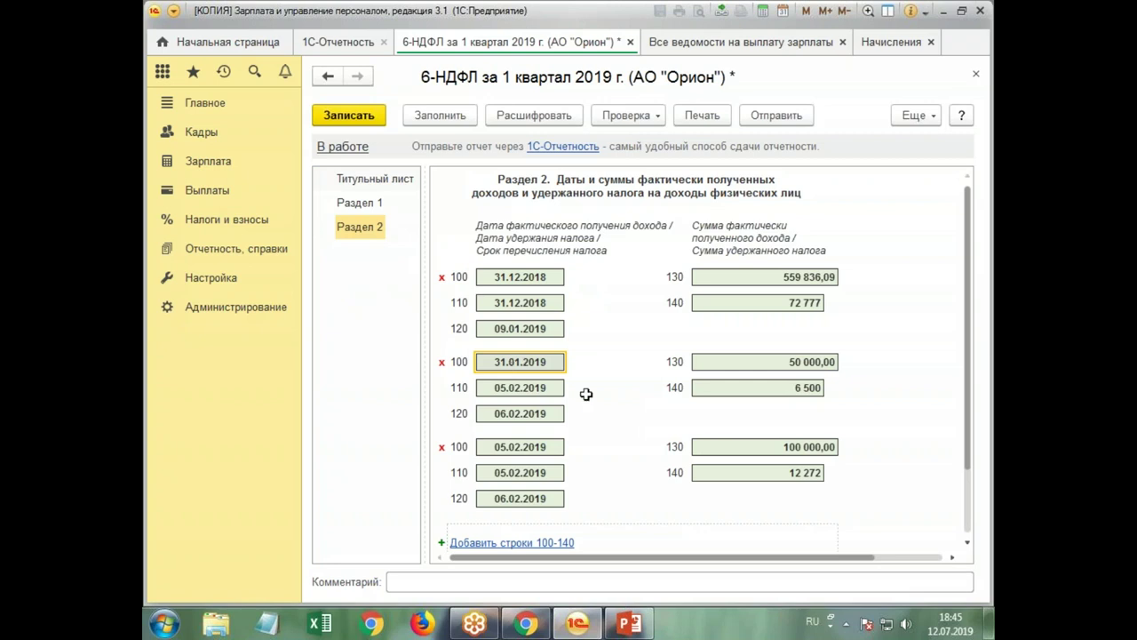
pyautogui.click(438, 116)
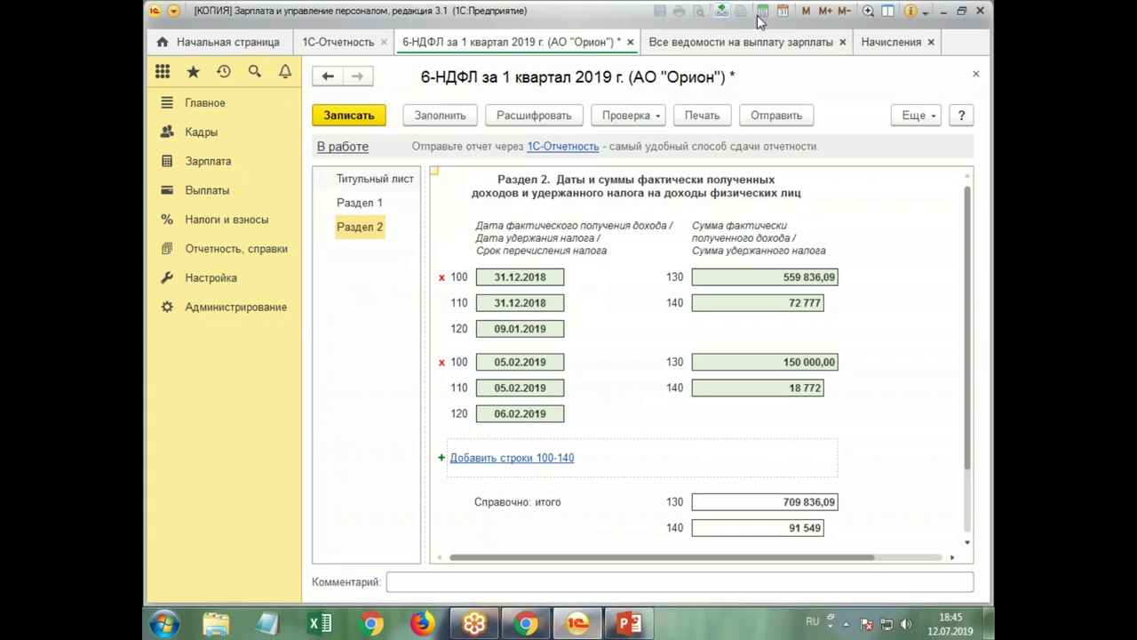
# - Examine the bonus bank statements for 65 412,19 and for the unposted 65 140,78, closing each without changes
pyautogui.click(650, 47)
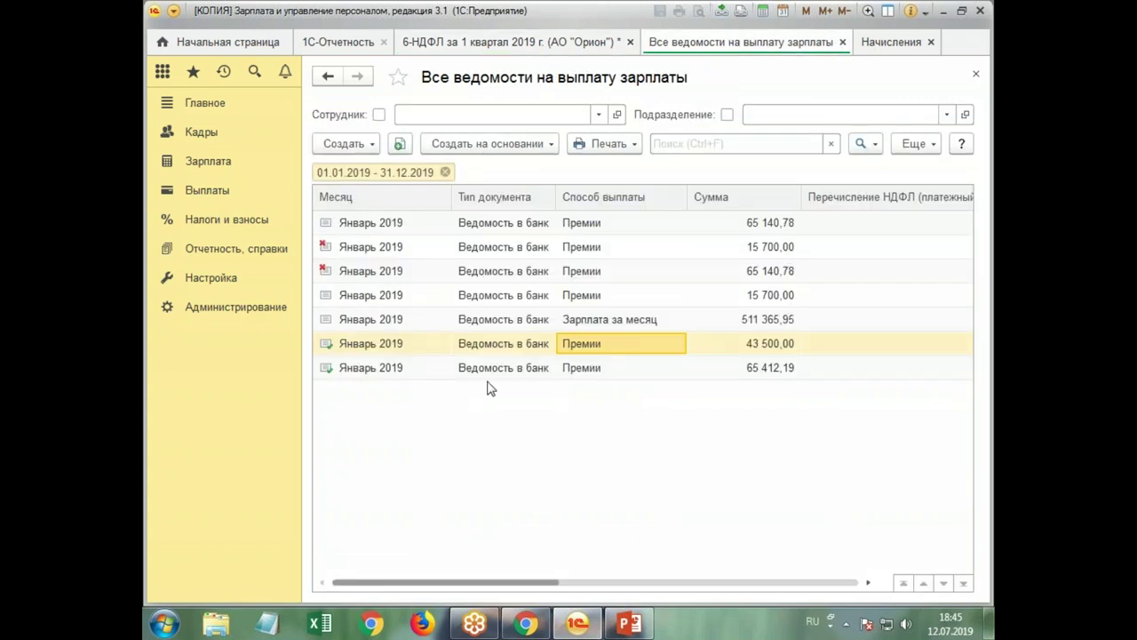
pyautogui.doubleClick(587, 373)
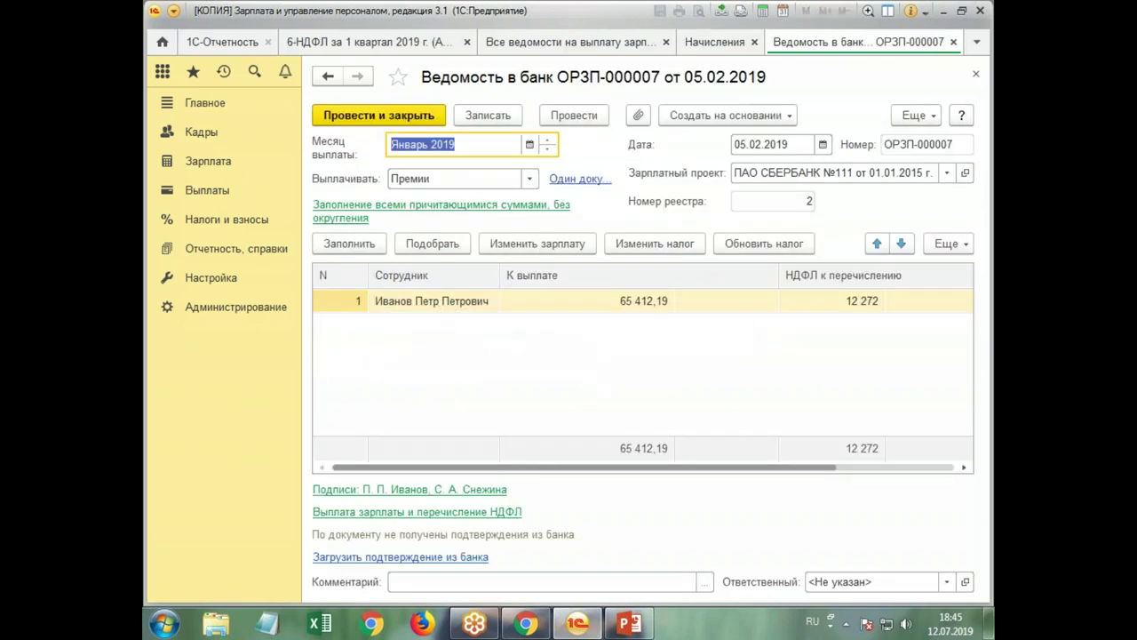
pyautogui.click(975, 73)
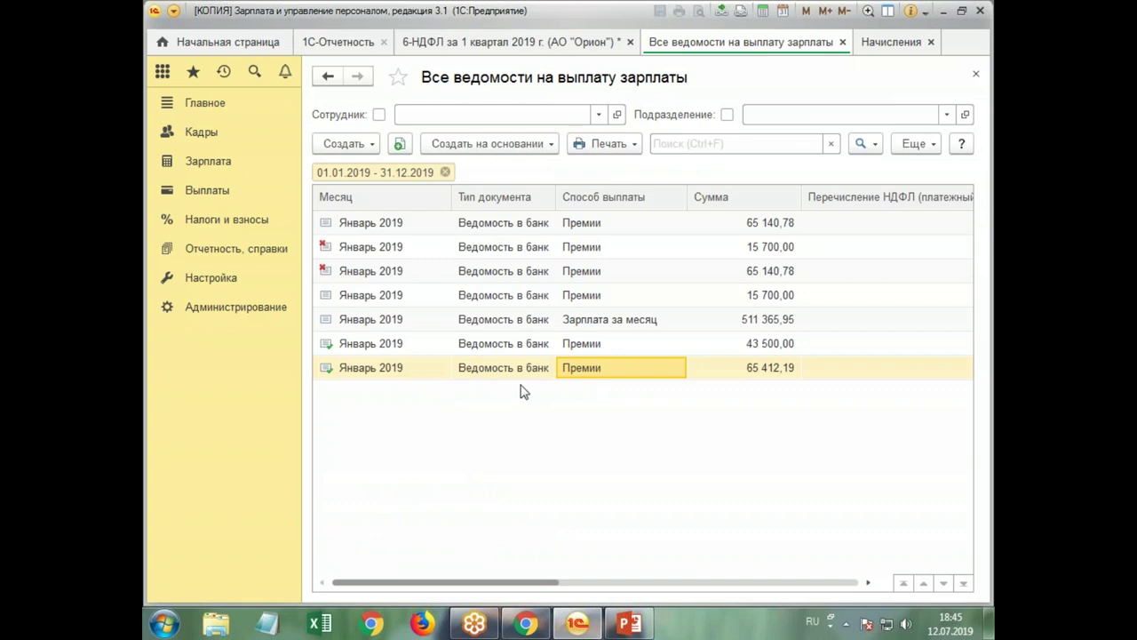
pyautogui.click(586, 225)
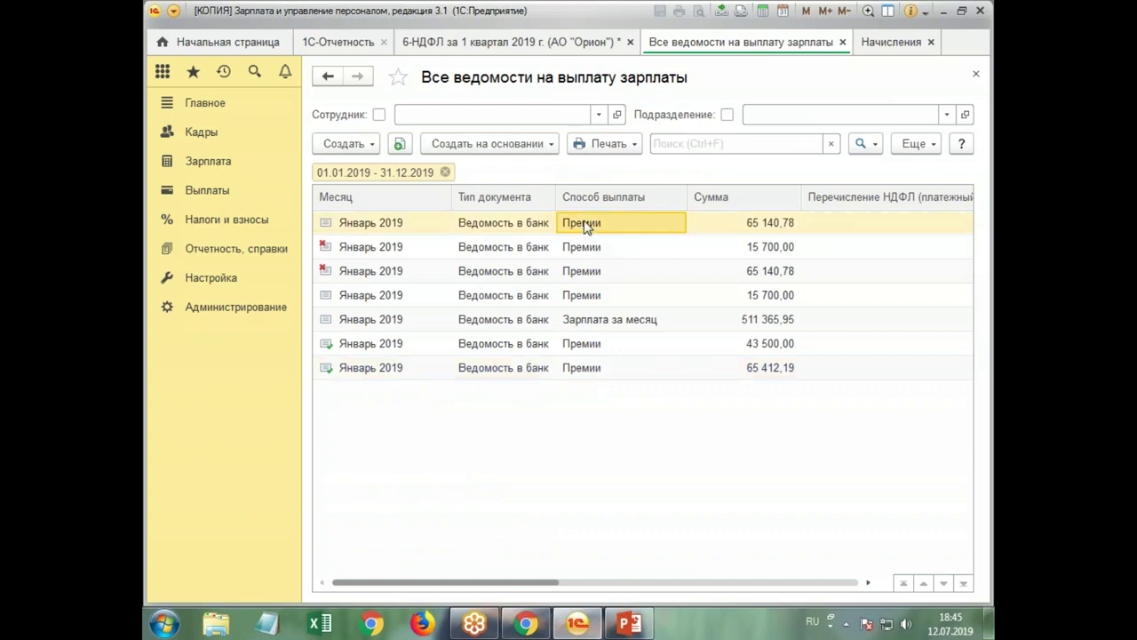
pyautogui.doubleClick(587, 225)
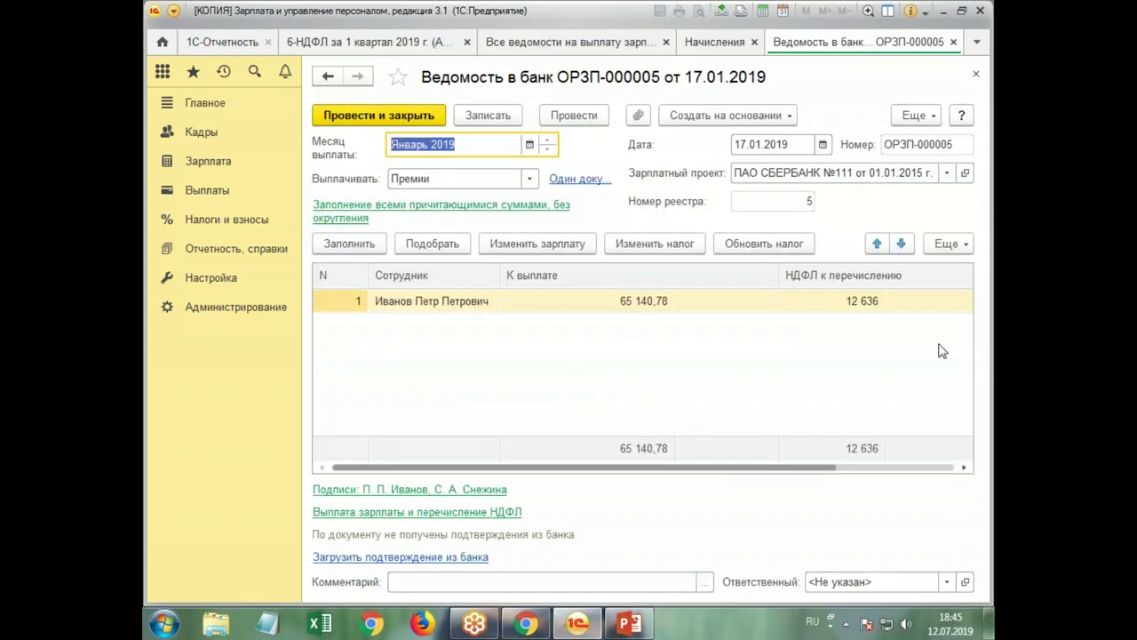
pyautogui.click(975, 75)
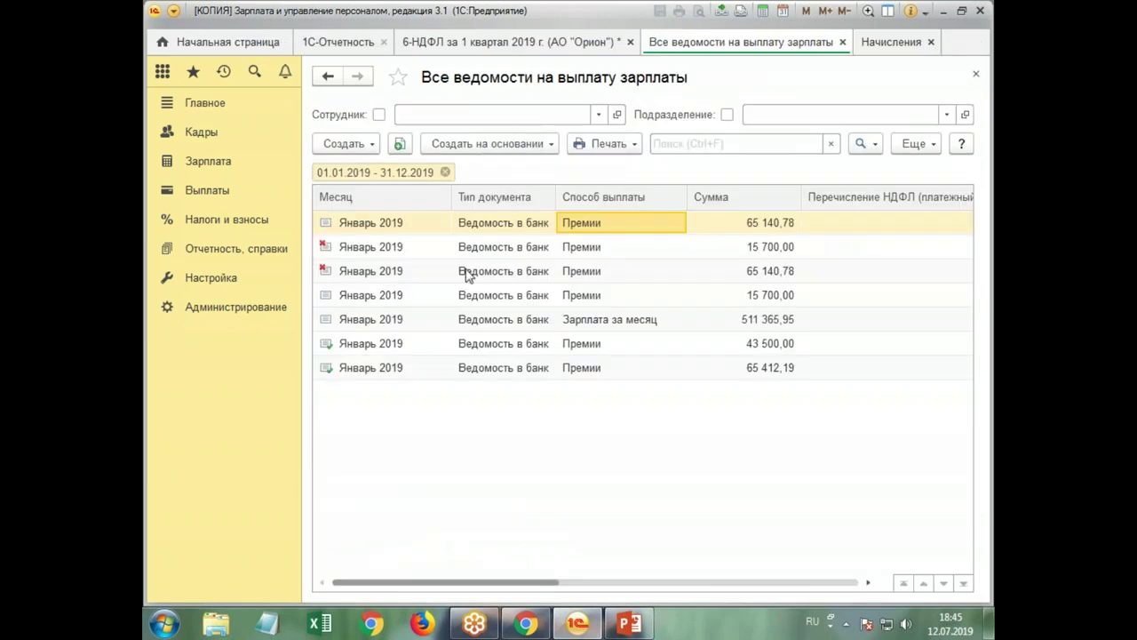
# - Reopen the 43 500,00 bonus bank statement, check its payout row, then post it again and close it
pyautogui.doubleClick(571, 346)
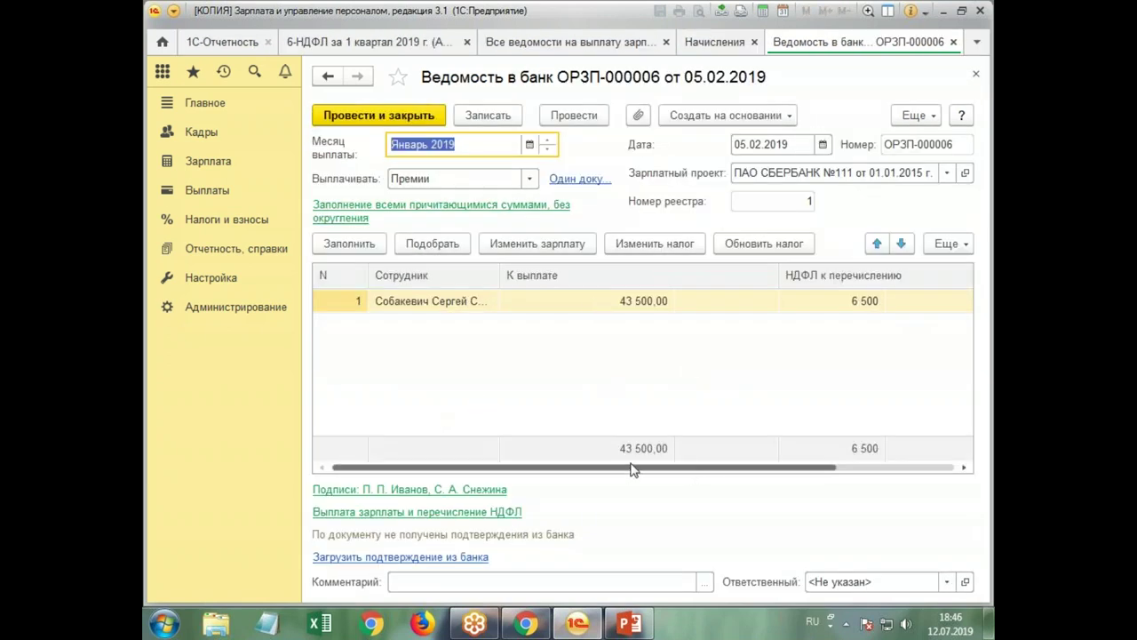
pyautogui.moveTo(633, 469); pyautogui.dragTo(679, 464)
pyautogui.click(516, 300)
pyautogui.click(709, 302)
pyautogui.click(366, 117)
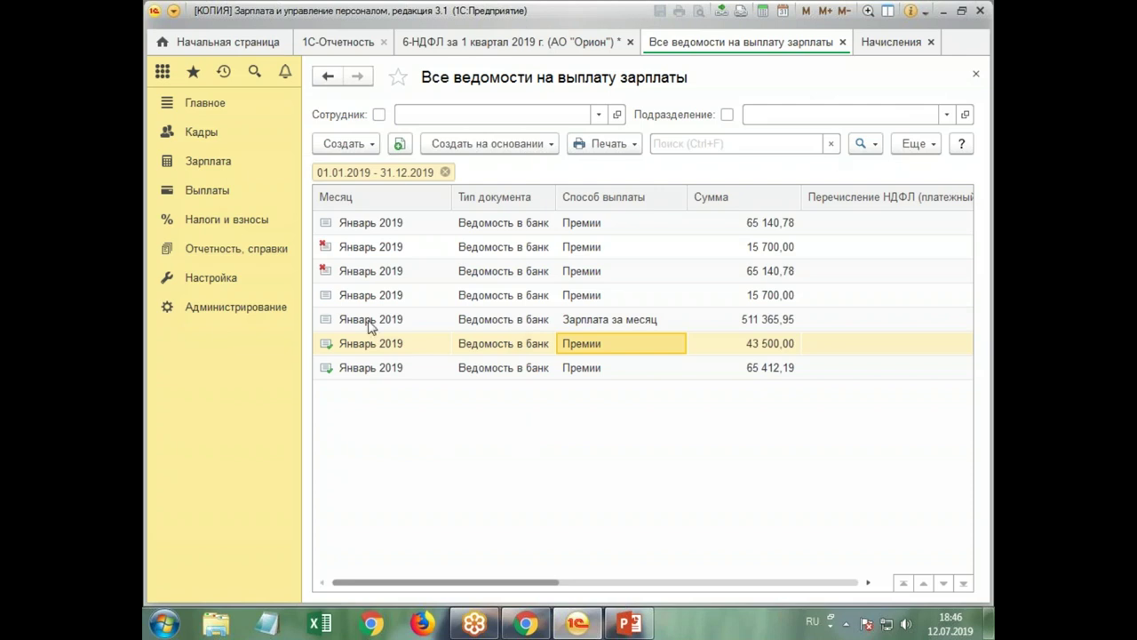
# - Refill the Q1 2019 6-НДФЛ report again and compare its Section 2 with the list of payment statements
pyautogui.click(422, 44)
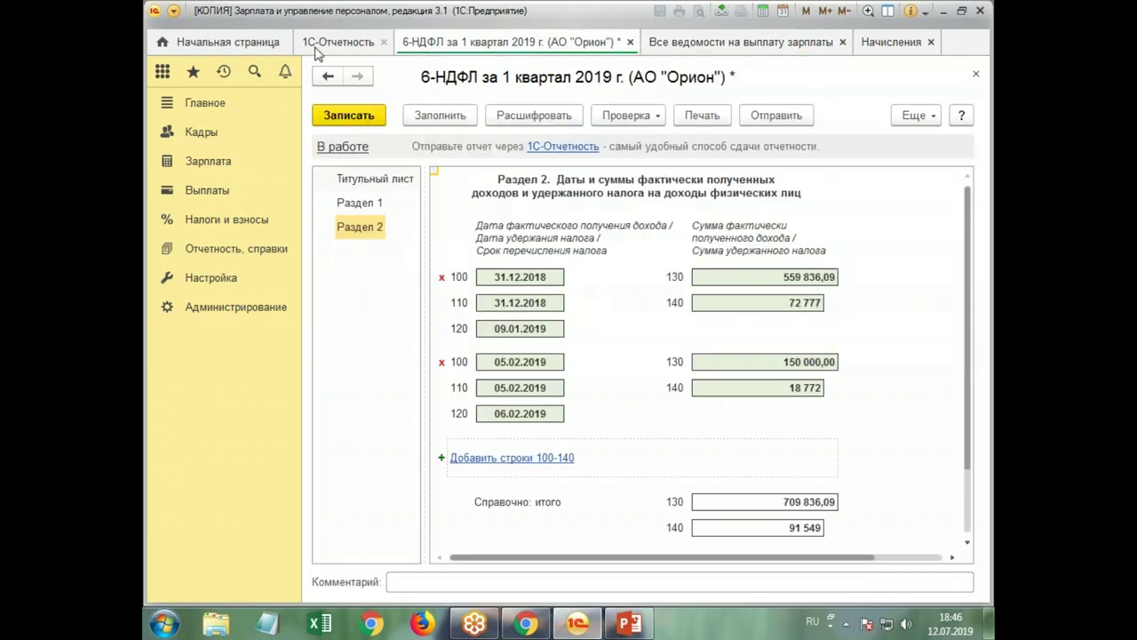
pyautogui.click(431, 117)
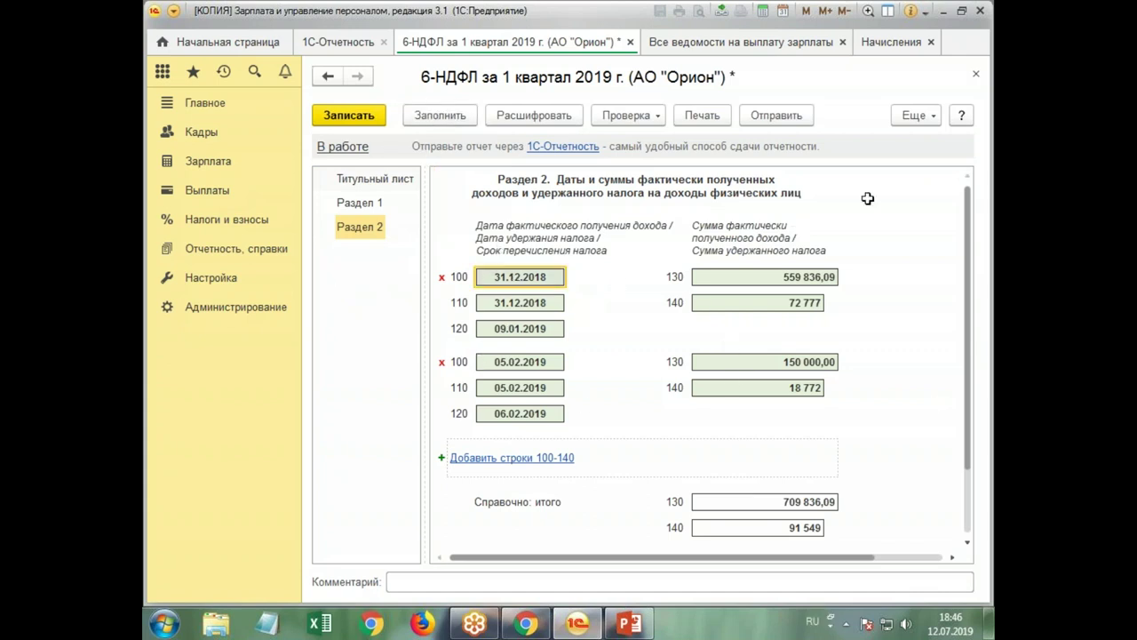
pyautogui.click(700, 46)
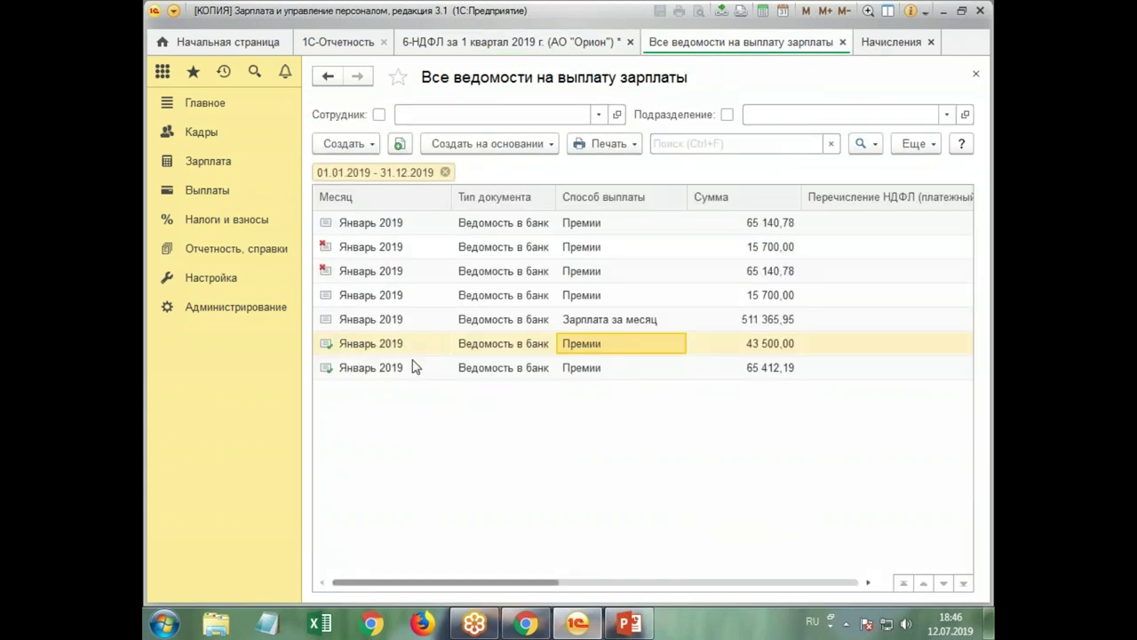
pyautogui.click(453, 43)
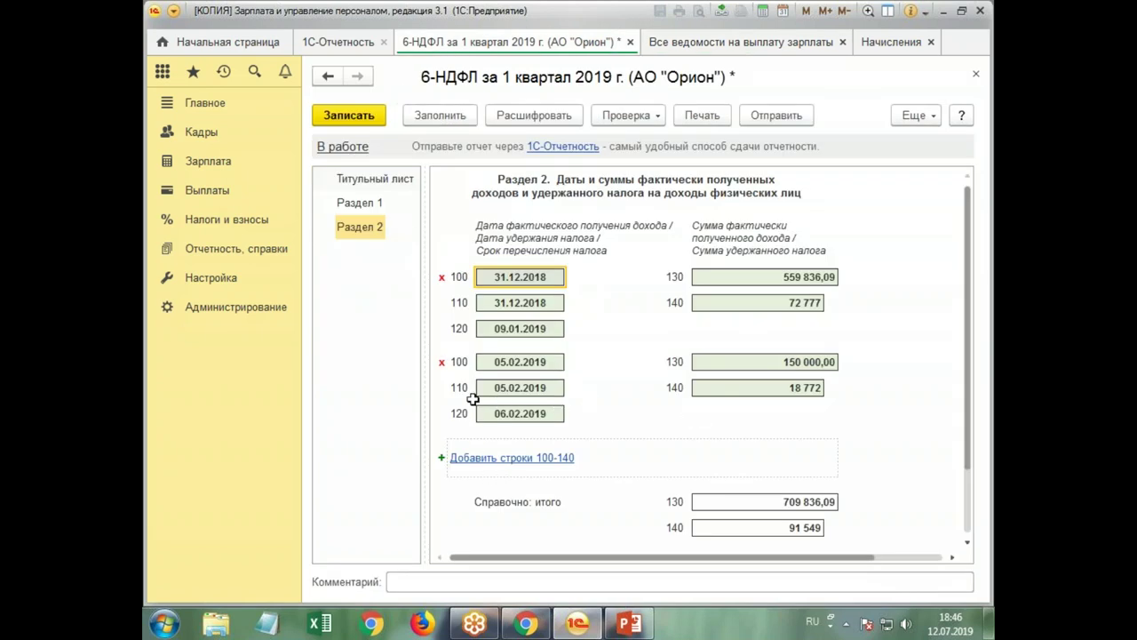
# - Cancel the posting of the January 2019 bonus bank statement for 65 412,19 in the list of payment statements
pyautogui.click(758, 360)
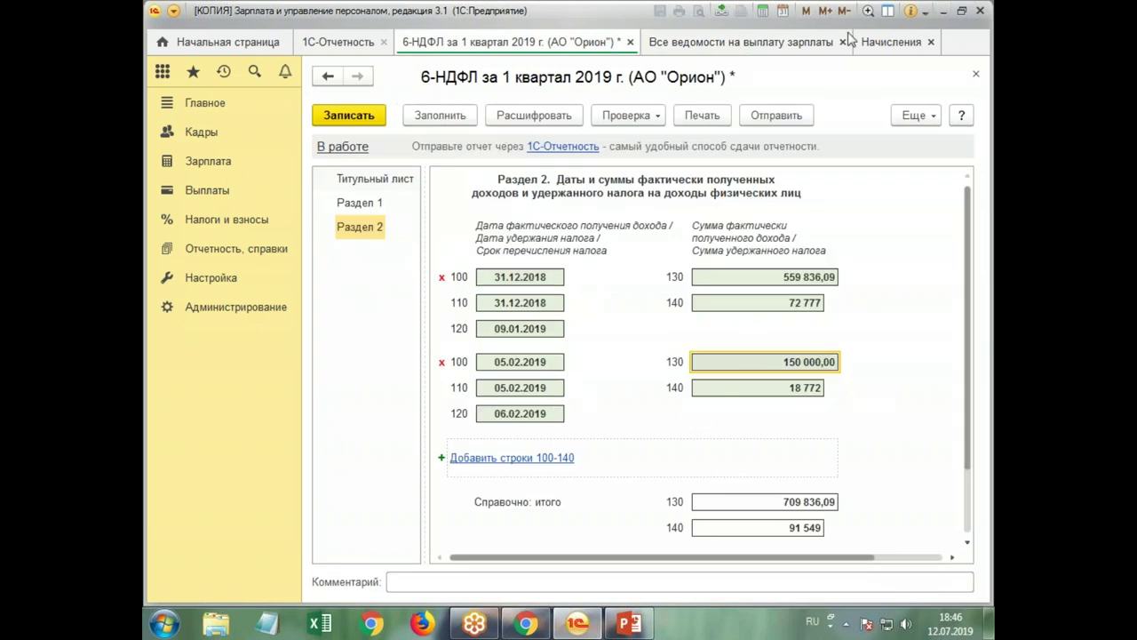
pyautogui.click(697, 44)
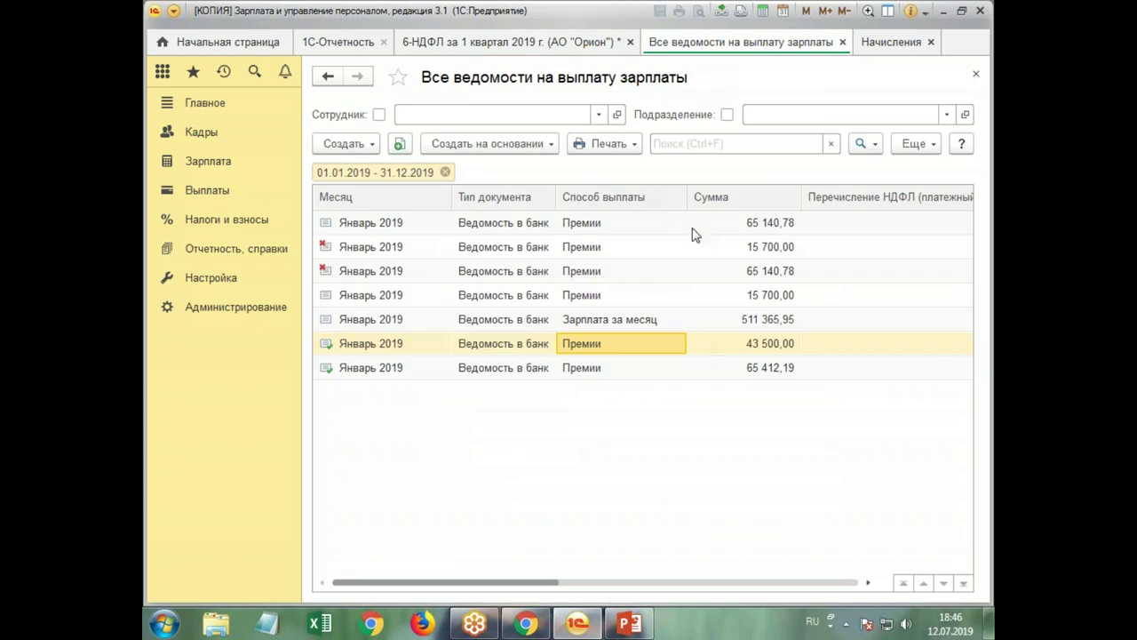
pyautogui.click(597, 224)
pyautogui.click(643, 372)
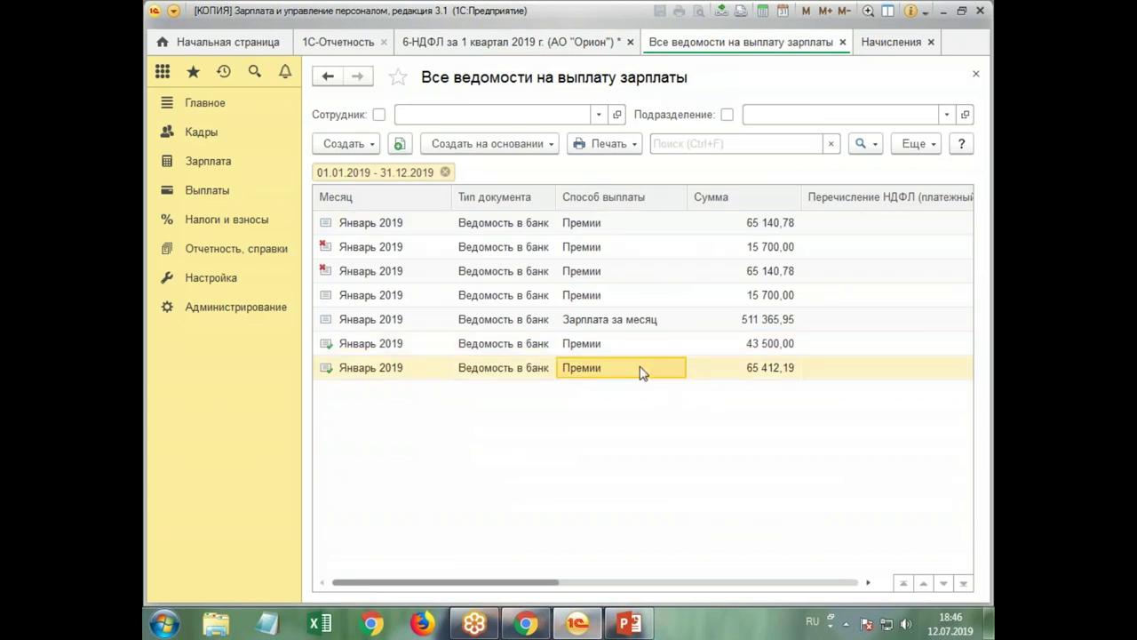
pyautogui.rightClick(642, 371)
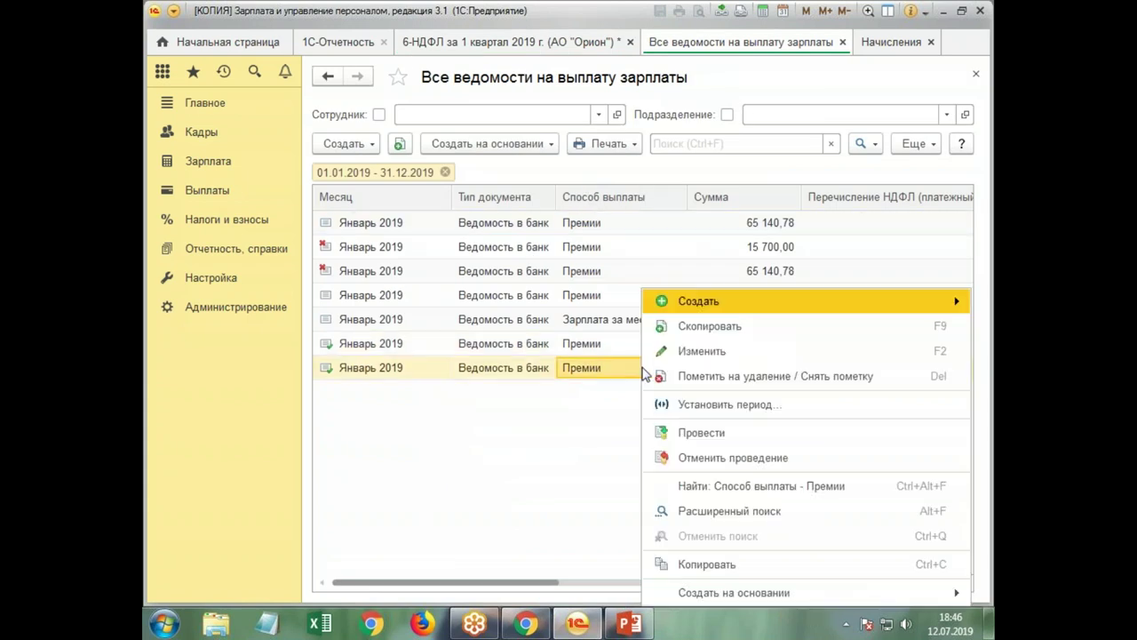
pyautogui.click(755, 457)
# - Refill the Q1 2019 6-НДФЛ report and check the income and withheld tax amounts in the second block of Section 2
pyautogui.click(518, 42)
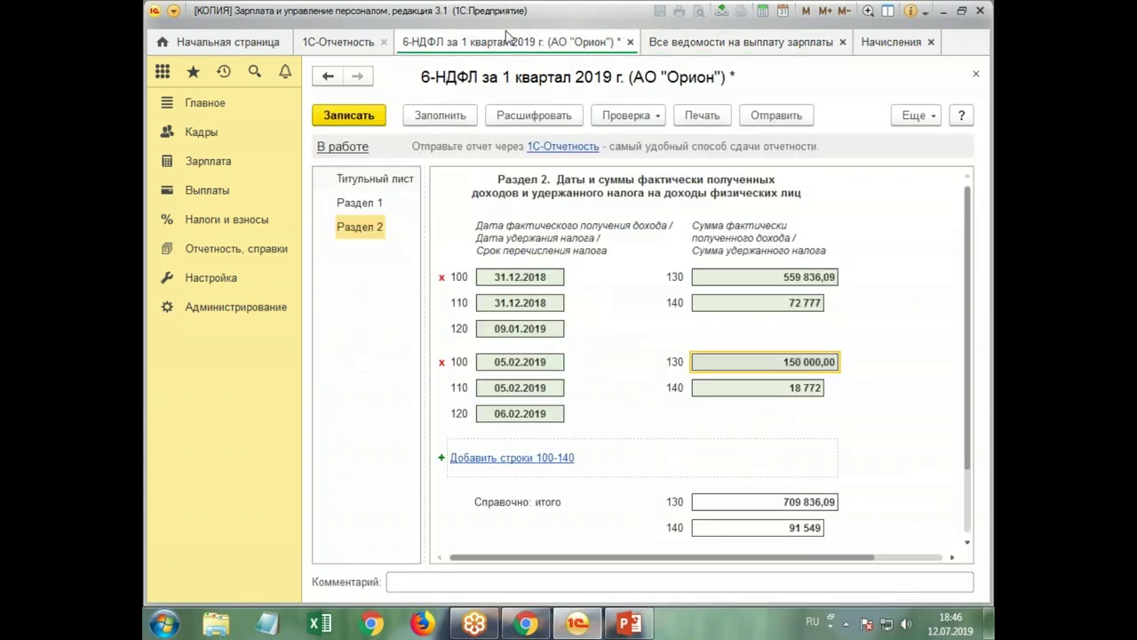
pyautogui.click(431, 115)
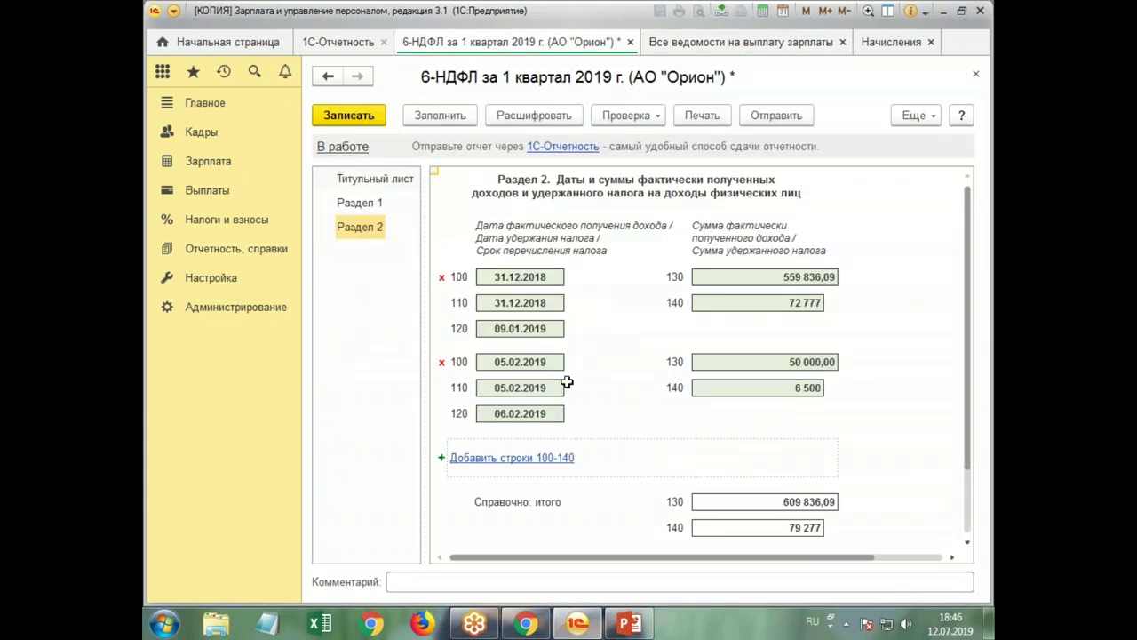
pyautogui.click(745, 359)
pyautogui.click(749, 399)
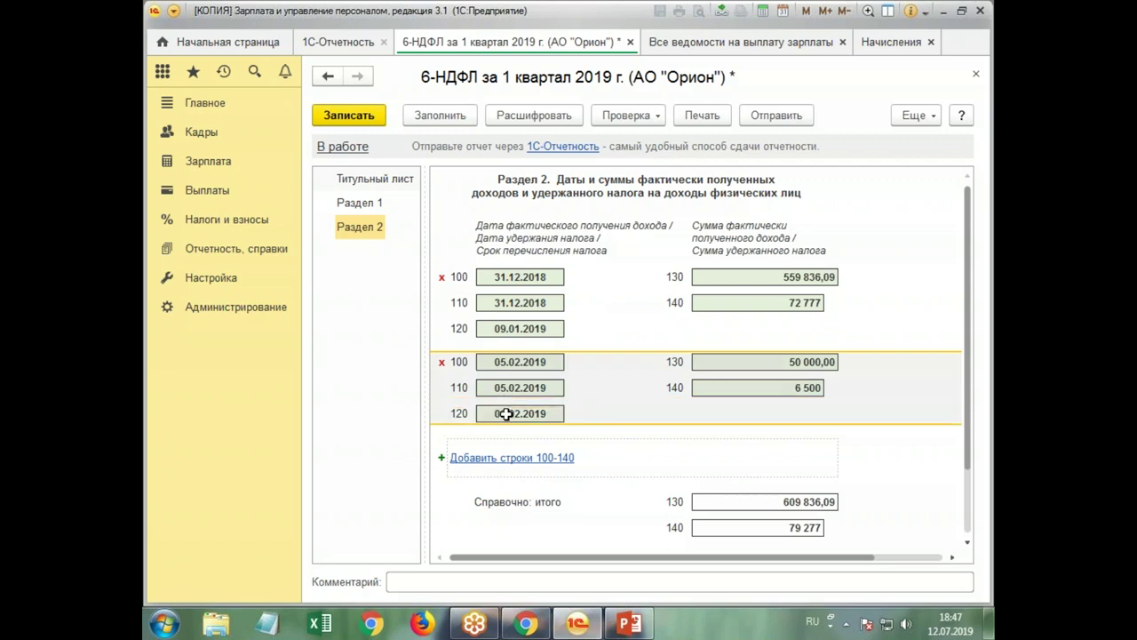
# - Set the line 100 income date in the second block of Section 2 to 31.01.2019
pyautogui.click(489, 361)
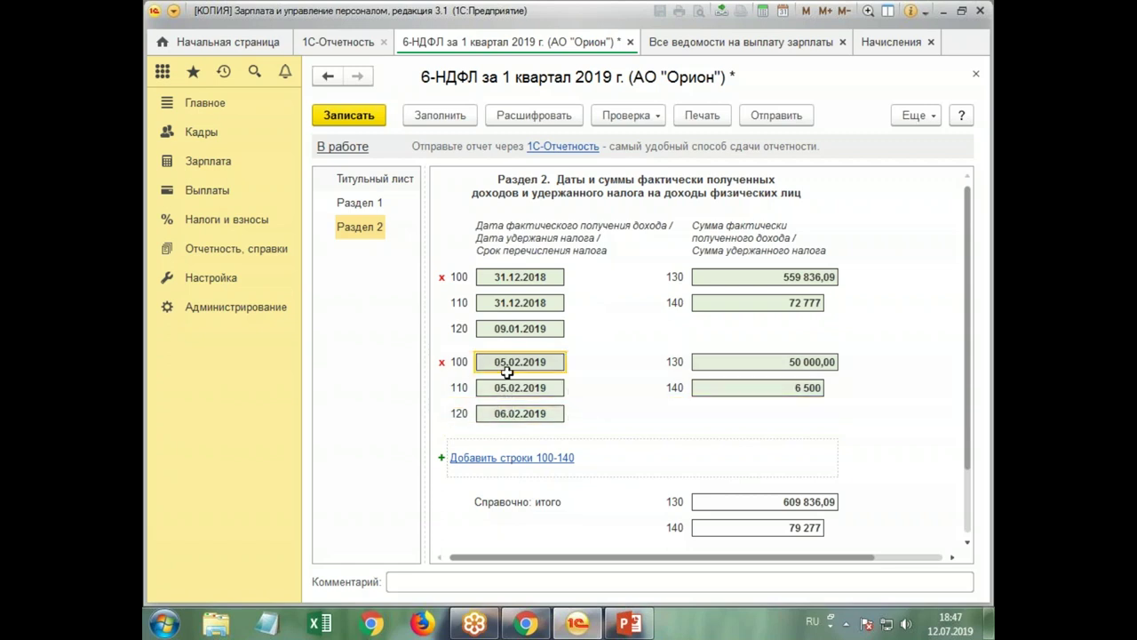
pyautogui.press('BackSpace')
pyautogui.write('31.01')
pyautogui.press('Tab')
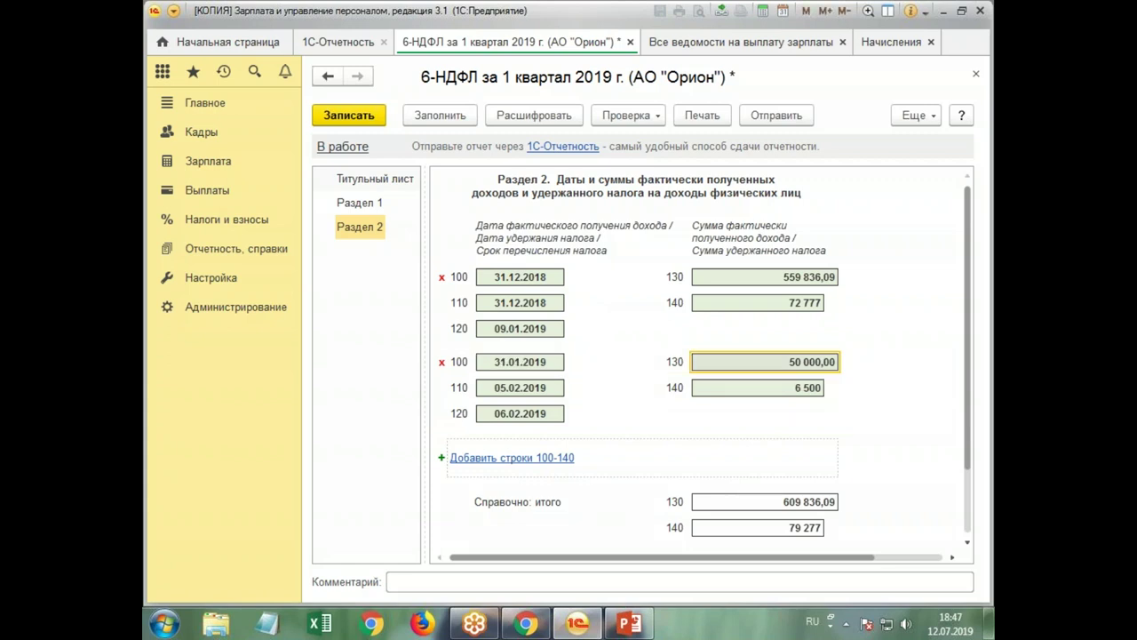